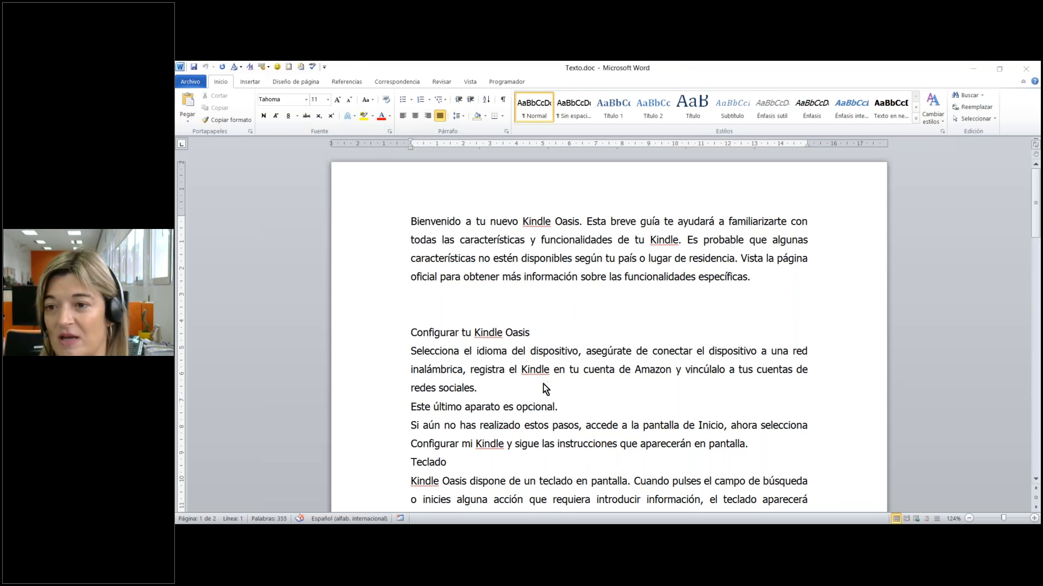
# Set the document's top and bottom page margins to 2 cm in the page setup.
pyautogui.click(301, 83)
pyautogui.click(302, 83)
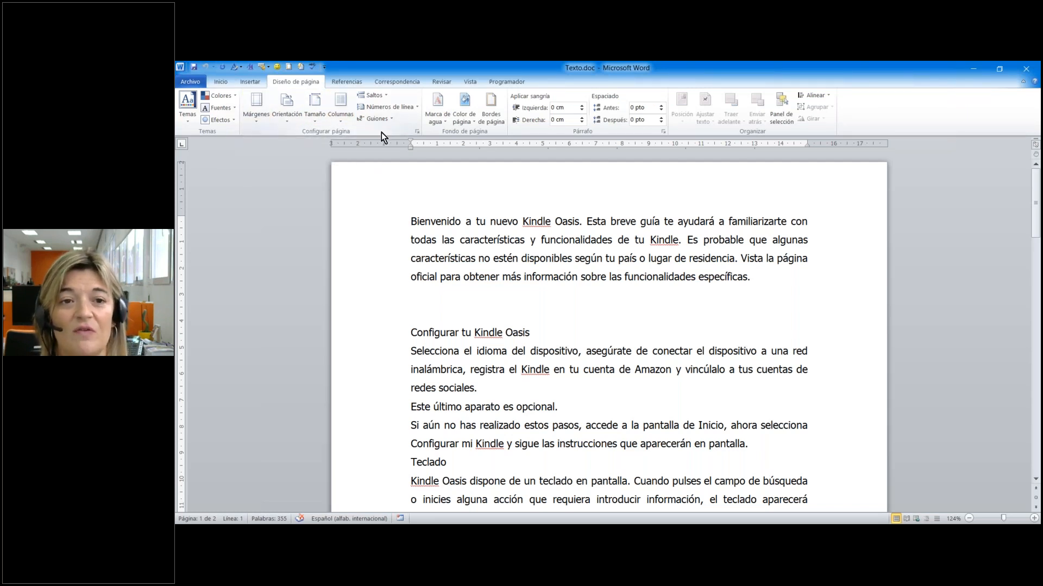
pyautogui.click(418, 132)
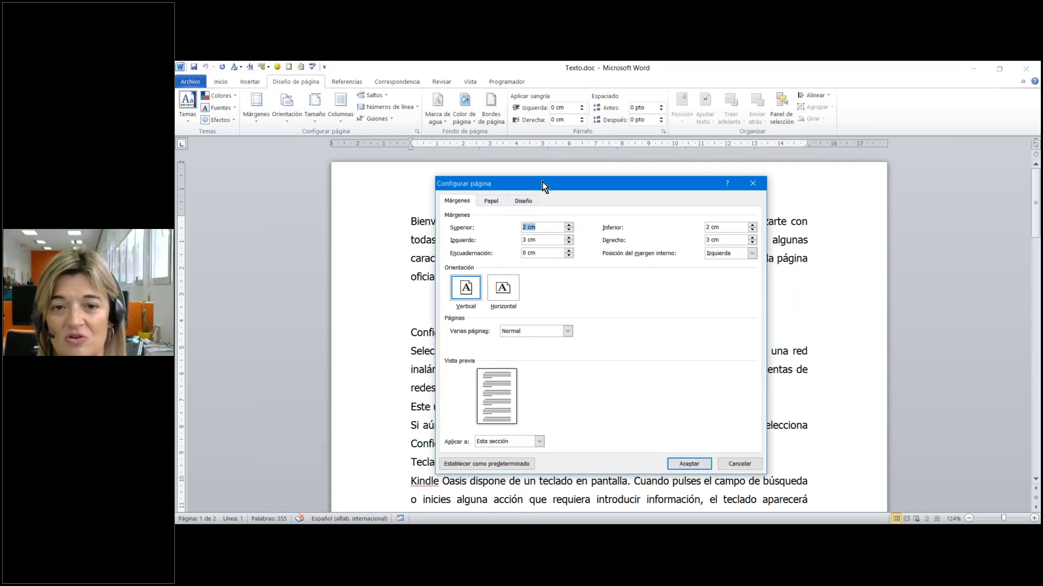
pyautogui.moveTo(534, 165); pyautogui.dragTo(524, 152)
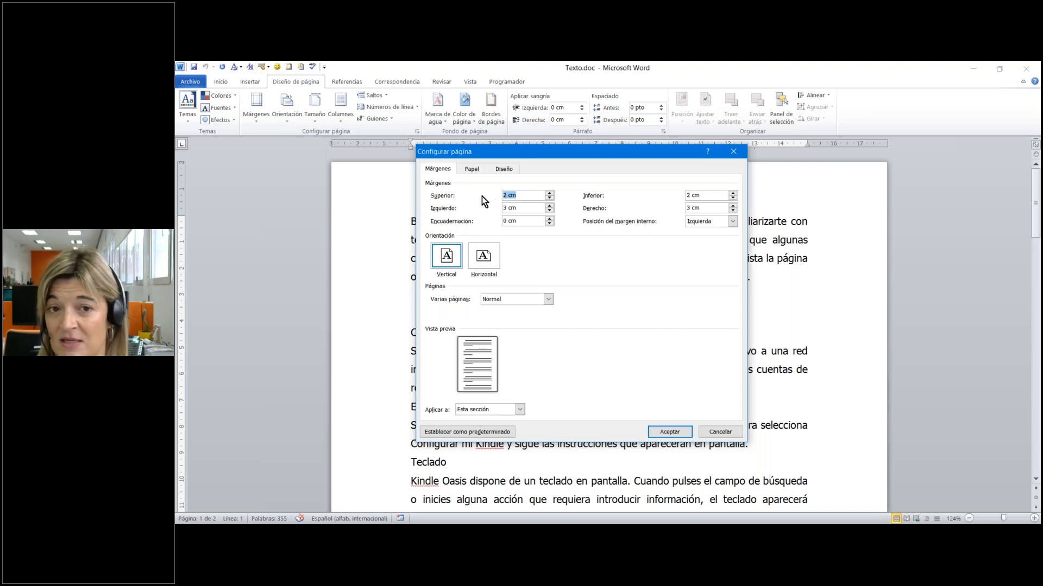
pyautogui.click(692, 195)
pyautogui.click(500, 197)
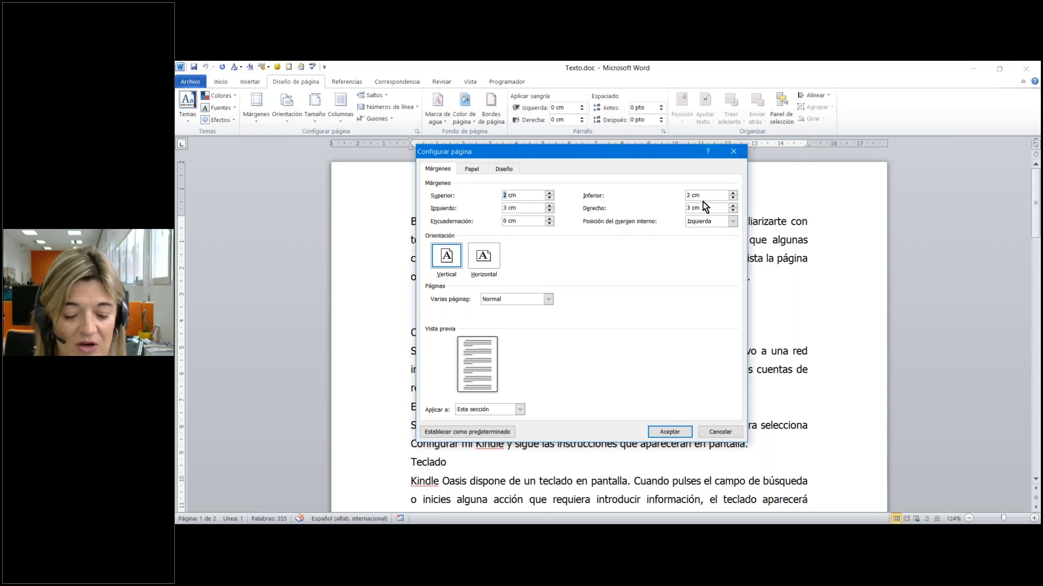
pyautogui.press('Tab')
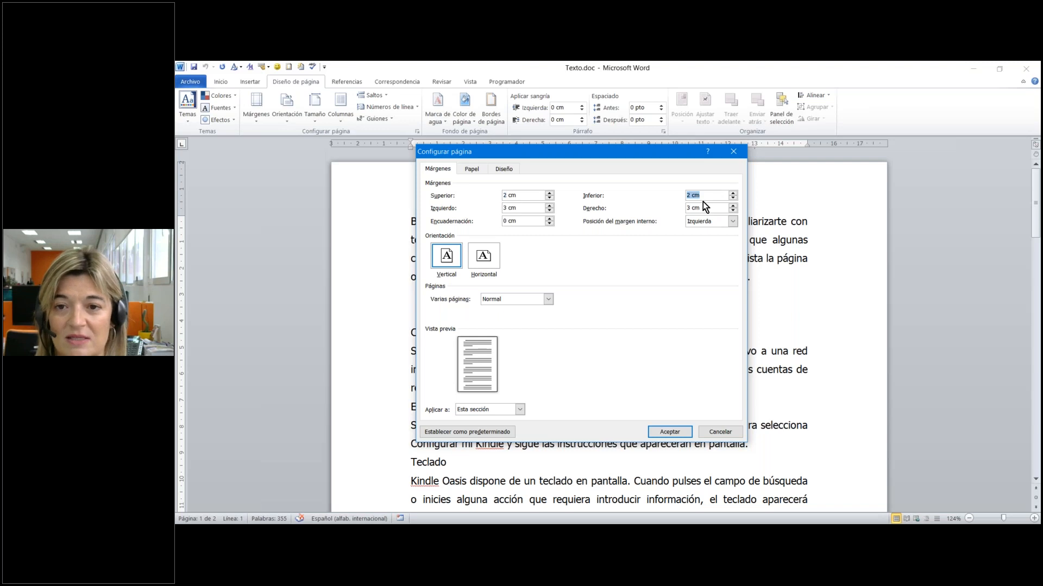
pyautogui.write('2')
pyautogui.press('Tab')
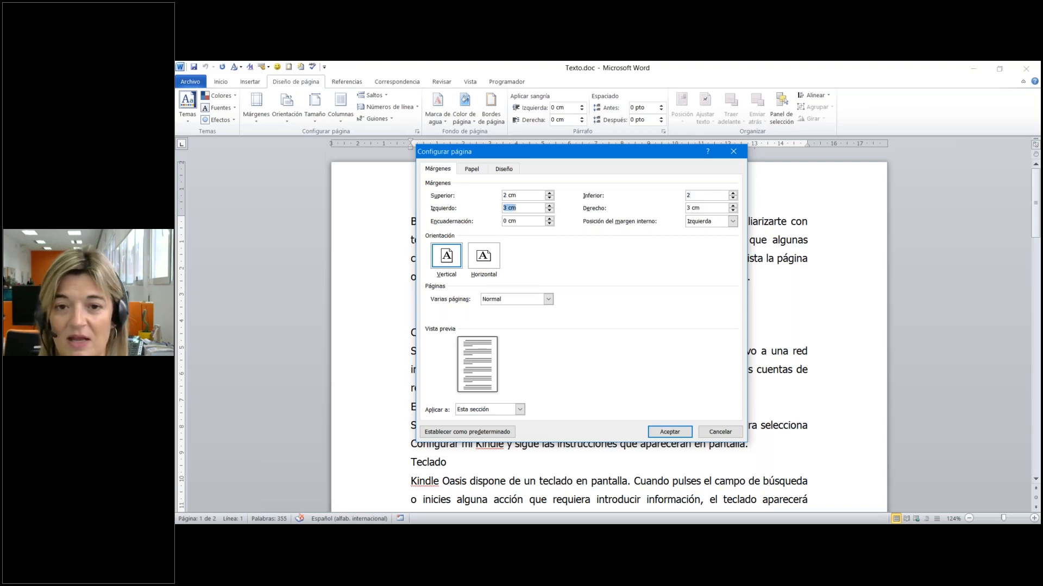
# Set the left and right page margins to 3 cm and apply the page setup.
pyautogui.write('3')
pyautogui.press('Tab')
pyautogui.write('3')
pyautogui.press('Tab')
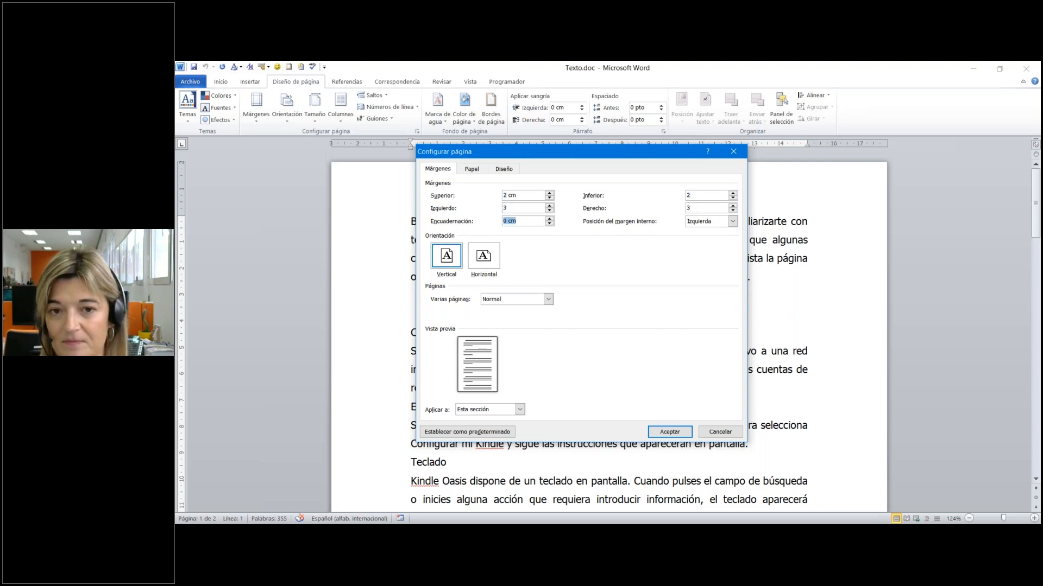
pyautogui.press('Tab')
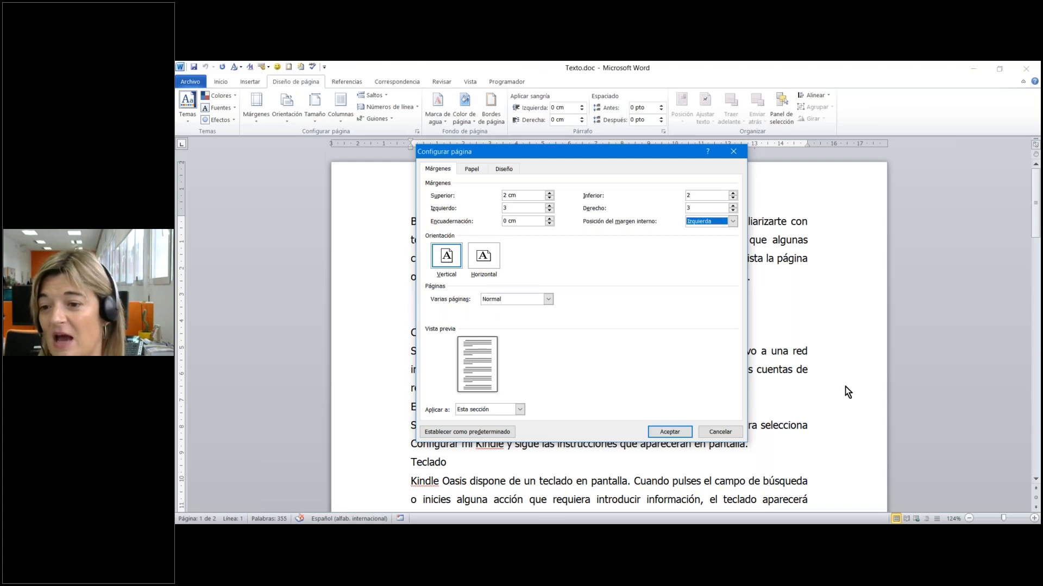
pyautogui.click(886, 396)
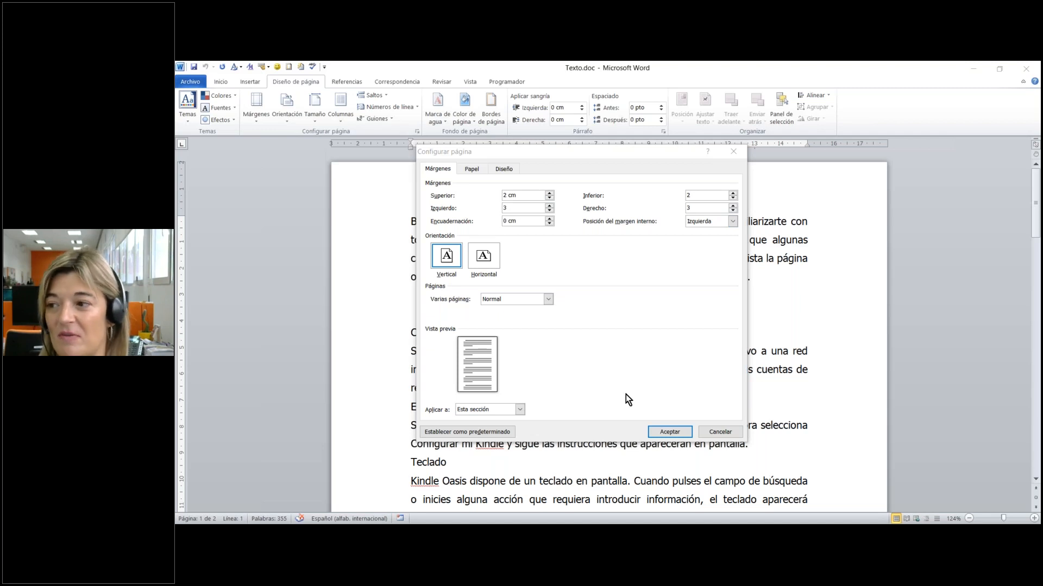
pyautogui.click(678, 435)
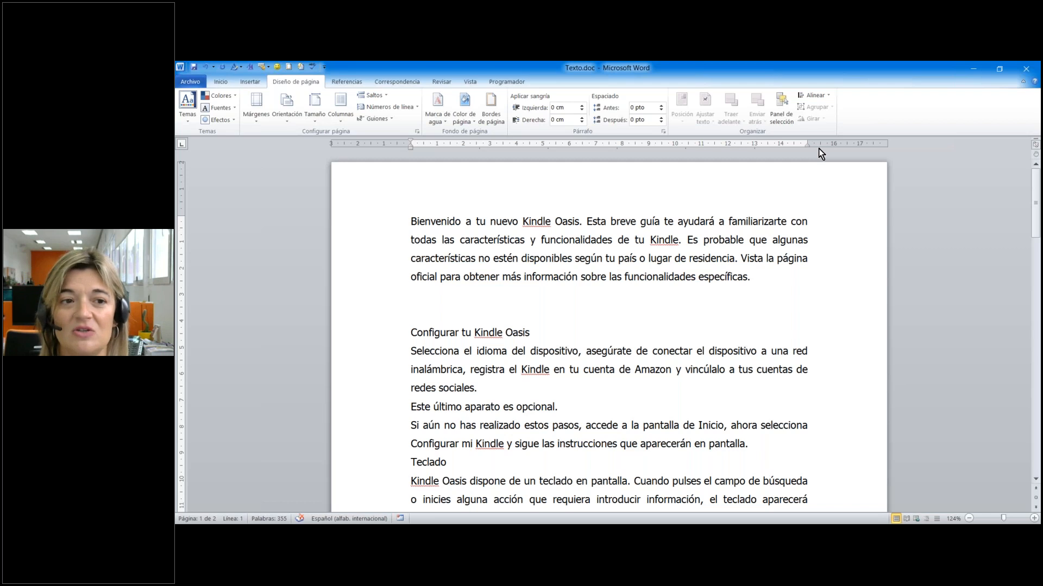
# Establish Tahoma 11 pt as the default font for this document only.
pyautogui.scroll(-10, 204, 245)
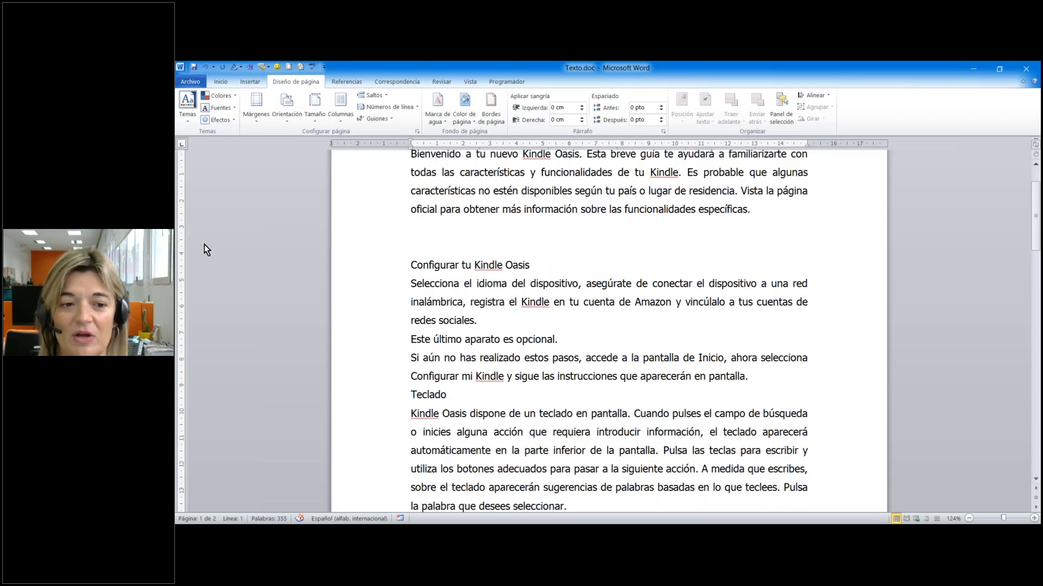
pyautogui.scroll(9, 197, 281)
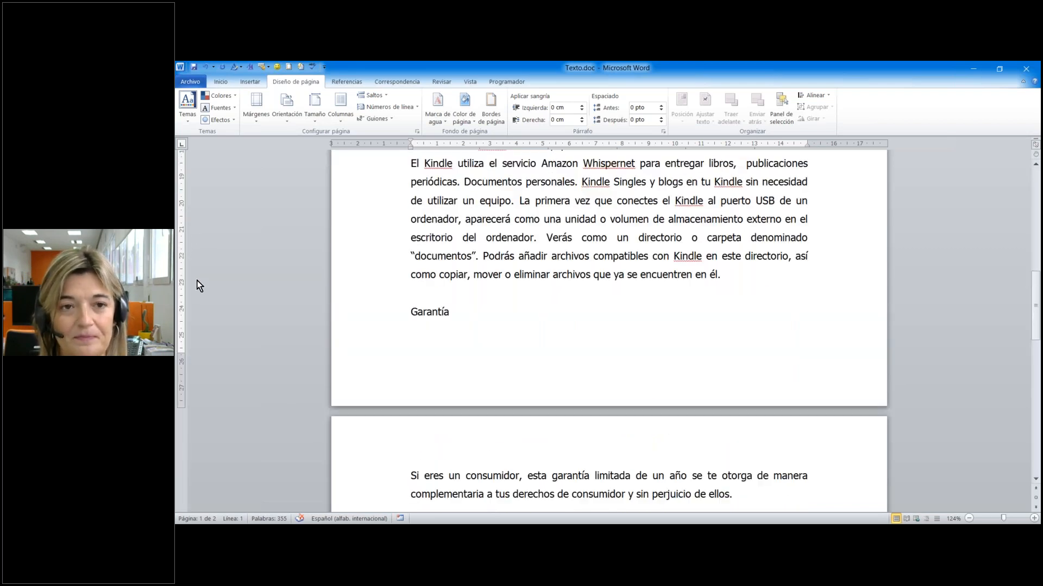
pyautogui.scroll(2, 204, 289)
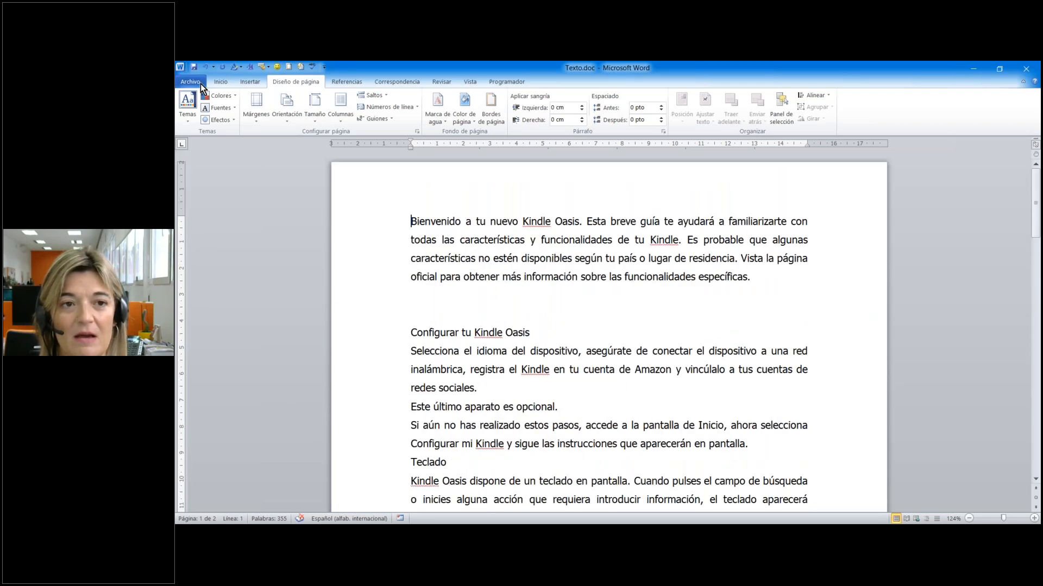
pyautogui.click(228, 84)
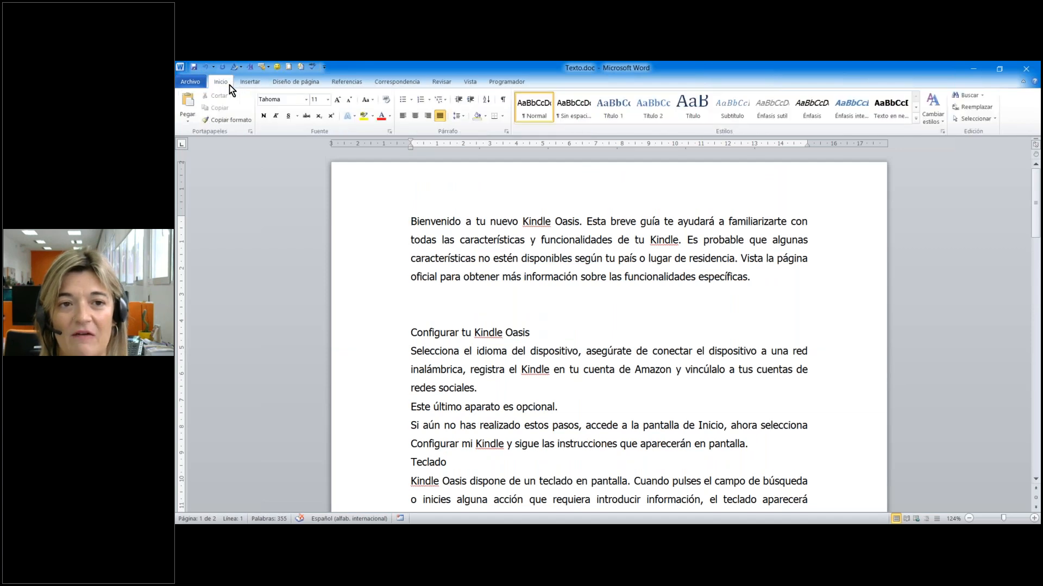
pyautogui.click(390, 133)
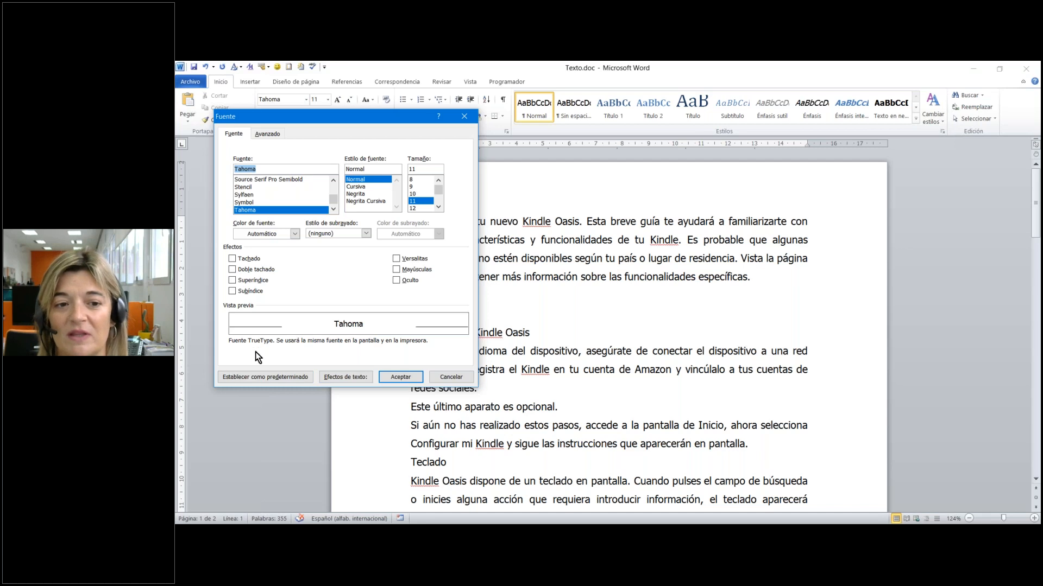
pyautogui.click(276, 377)
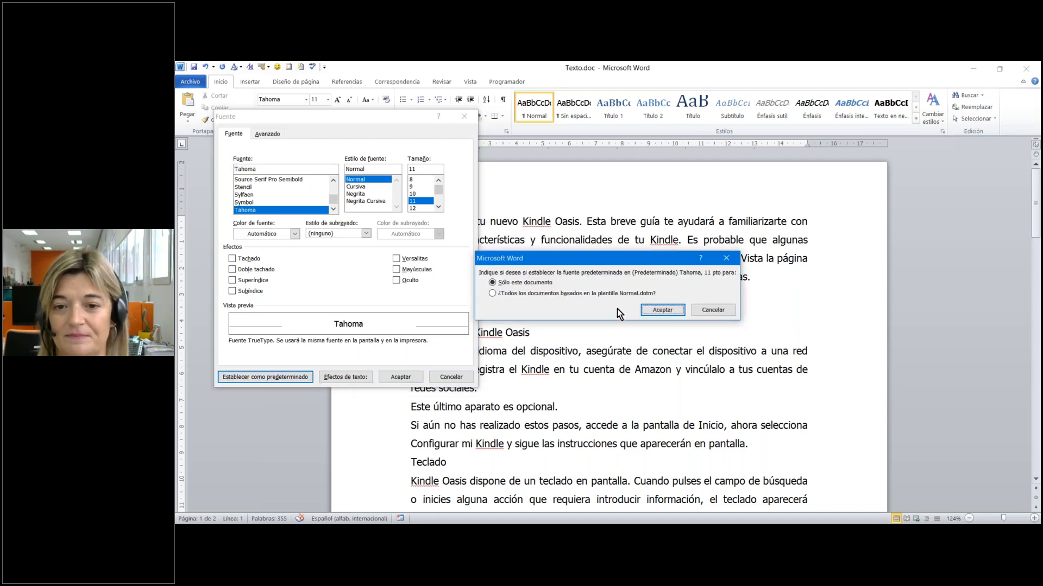
pyautogui.click(655, 313)
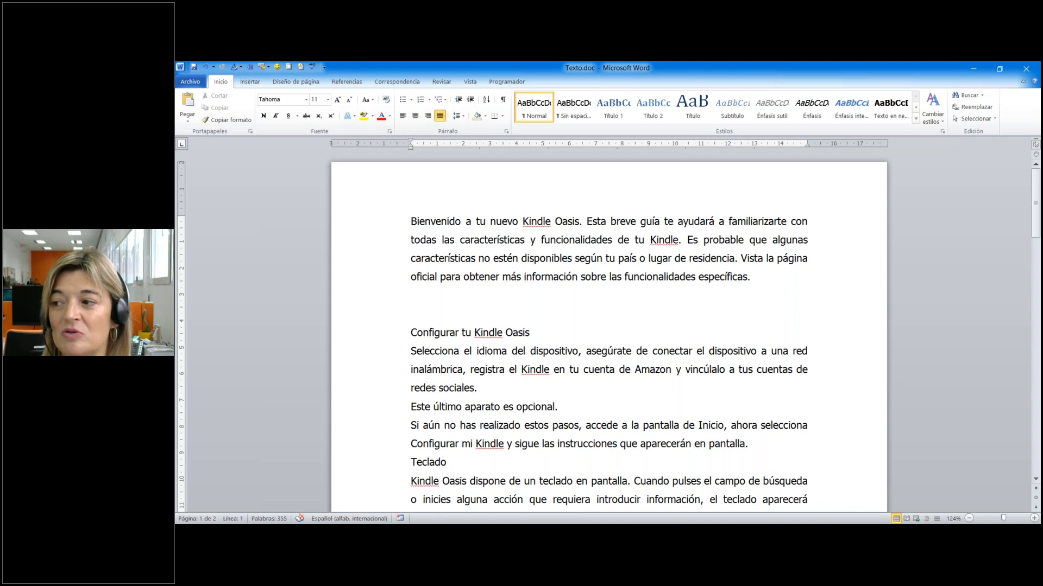
# Select the whole opening paragraph beginning "Bienvenido a tu nuevo Kindle Oasis" and set its font size to 10.
pyautogui.tripleClick(415, 223)
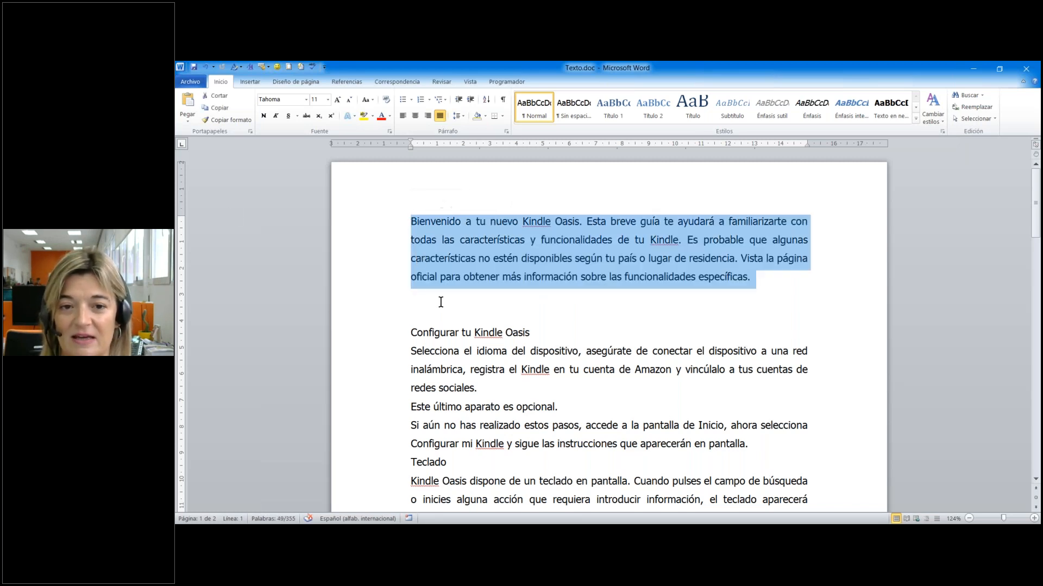
pyautogui.click(430, 259)
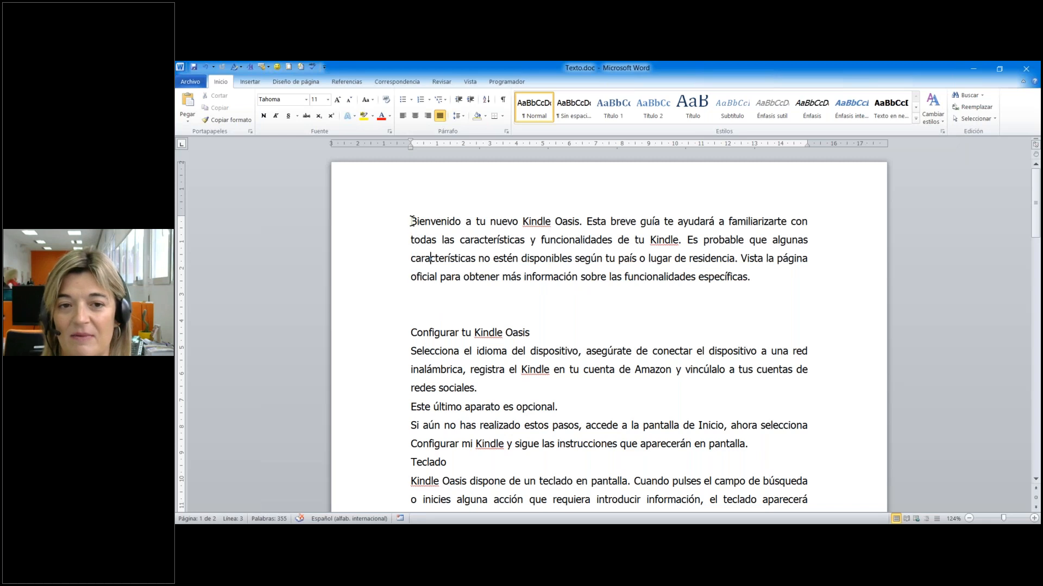
pyautogui.tripleClick(408, 221)
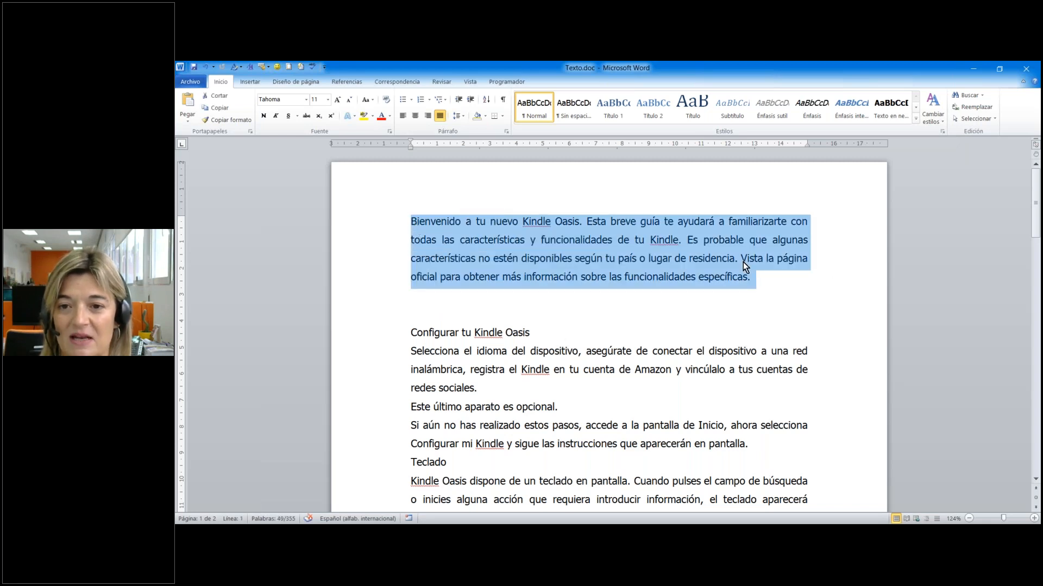
pyautogui.click(408, 223)
pyautogui.moveTo(408, 222); pyautogui.dragTo(815, 278)
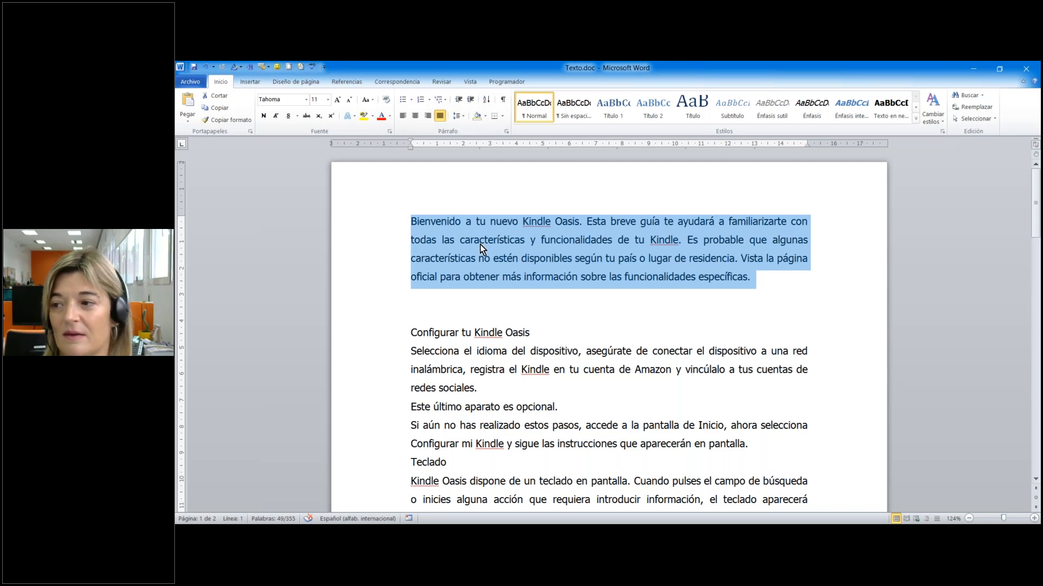
pyautogui.click(330, 102)
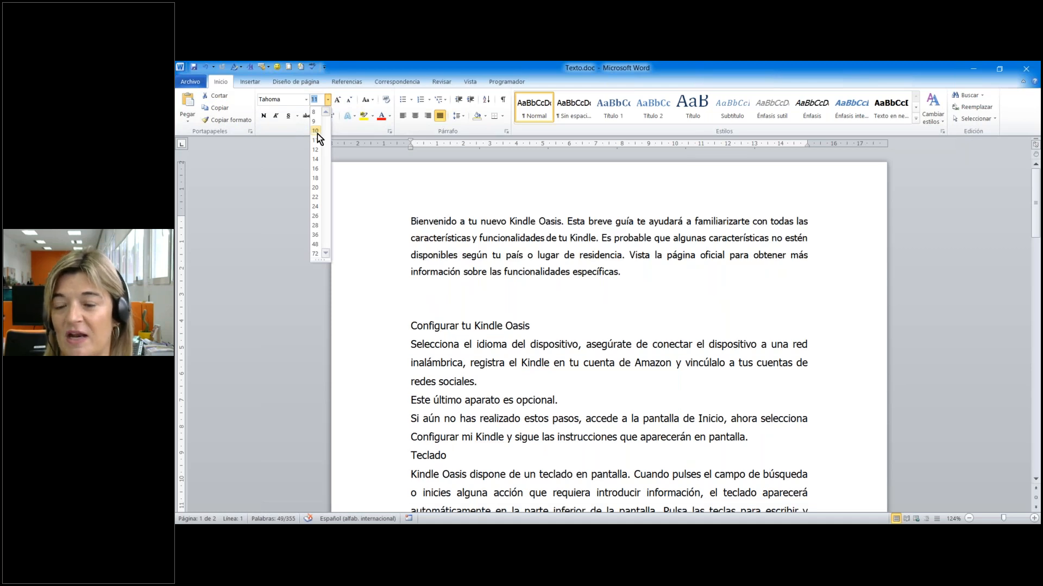
pyautogui.click(316, 131)
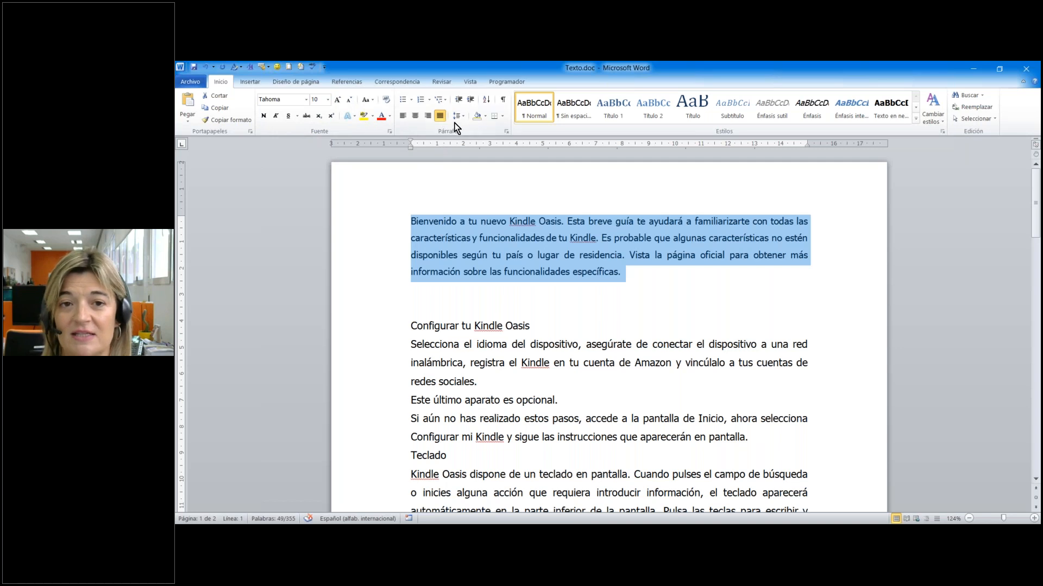
# Try left, centered and right alignment on the opening paragraph, ending with justified alignment.
pyautogui.click(401, 117)
pyautogui.click(420, 116)
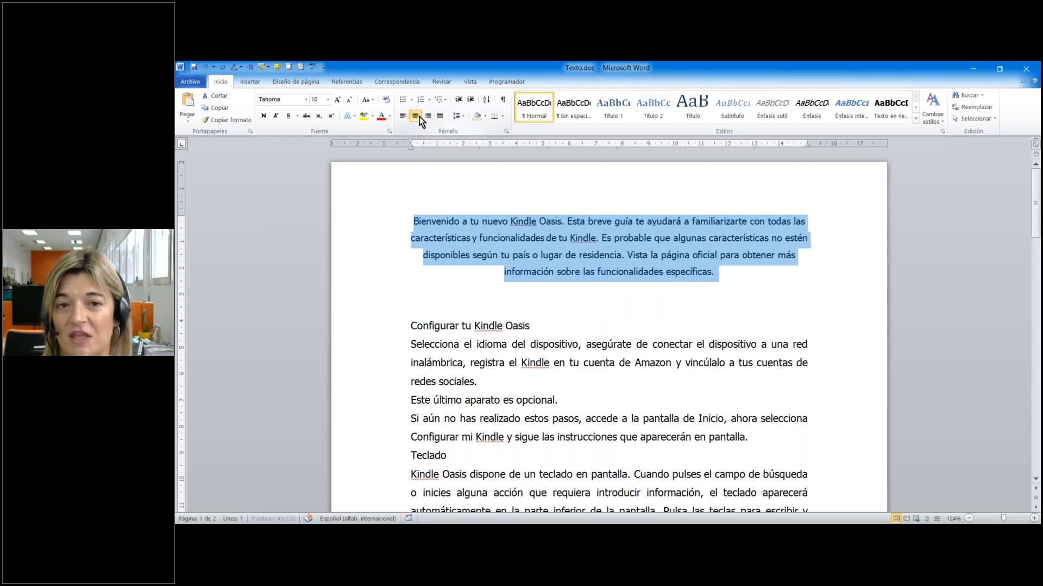
pyautogui.click(428, 116)
pyautogui.click(441, 117)
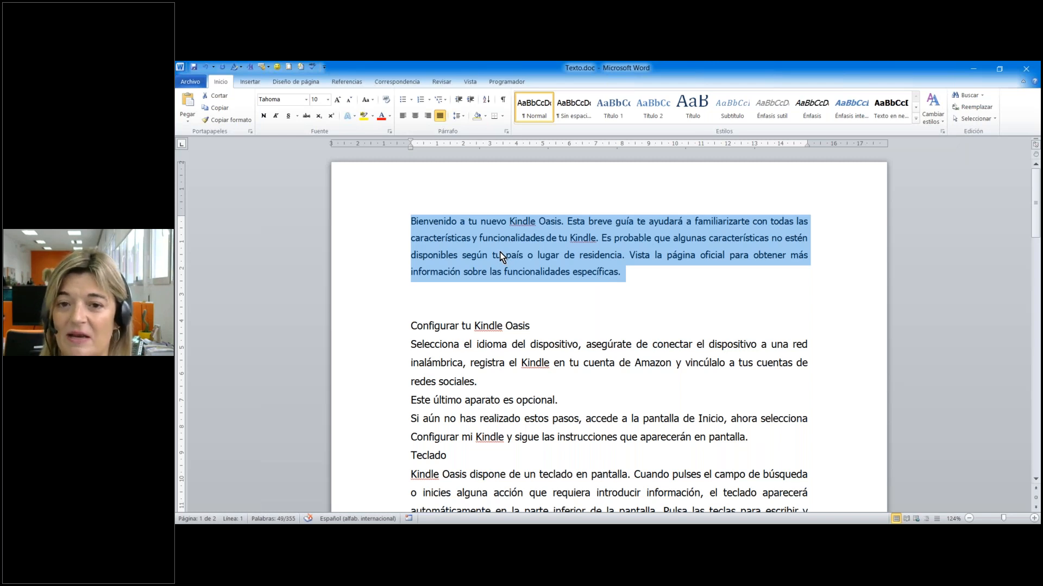
# Set the opening paragraph's left and right indents to 2 cm in the paragraph settings.
pyautogui.click(506, 131)
pyautogui.moveTo(684, 252); pyautogui.dragTo(689, 251)
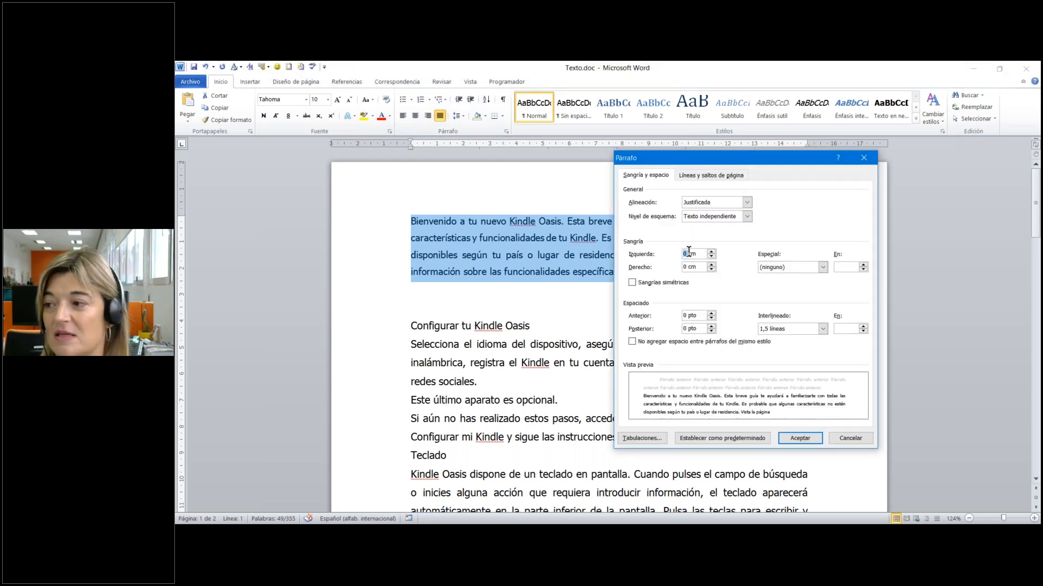
pyautogui.write('2')
pyautogui.press('Tab')
pyautogui.write('2')
pyautogui.press('Tab')
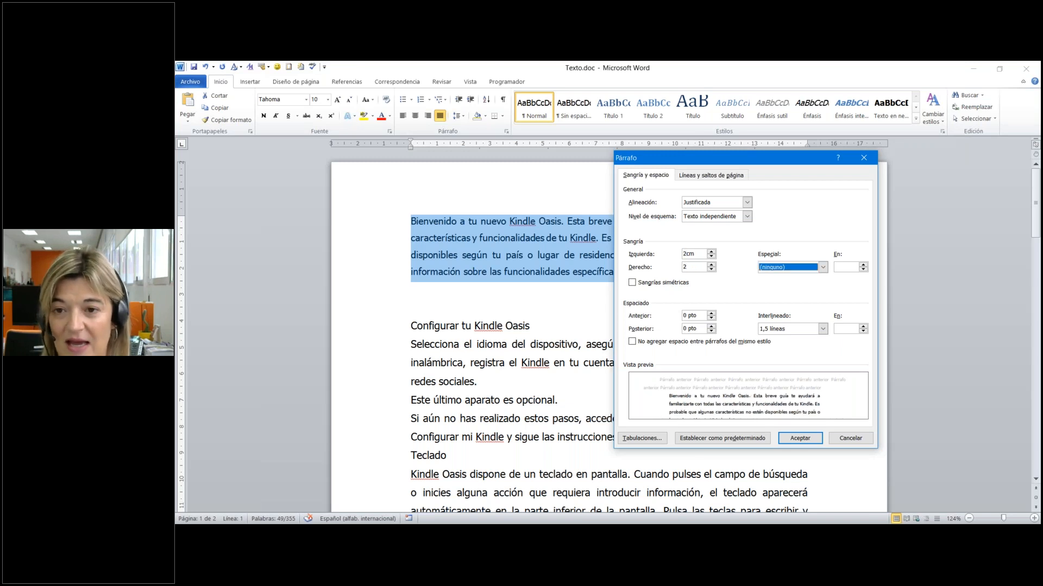
# Give the opening paragraph a special first-line indent (Primera línea) of 1,25 cm.
pyautogui.hotkey('alt', 'Down')
pyautogui.press('Down')
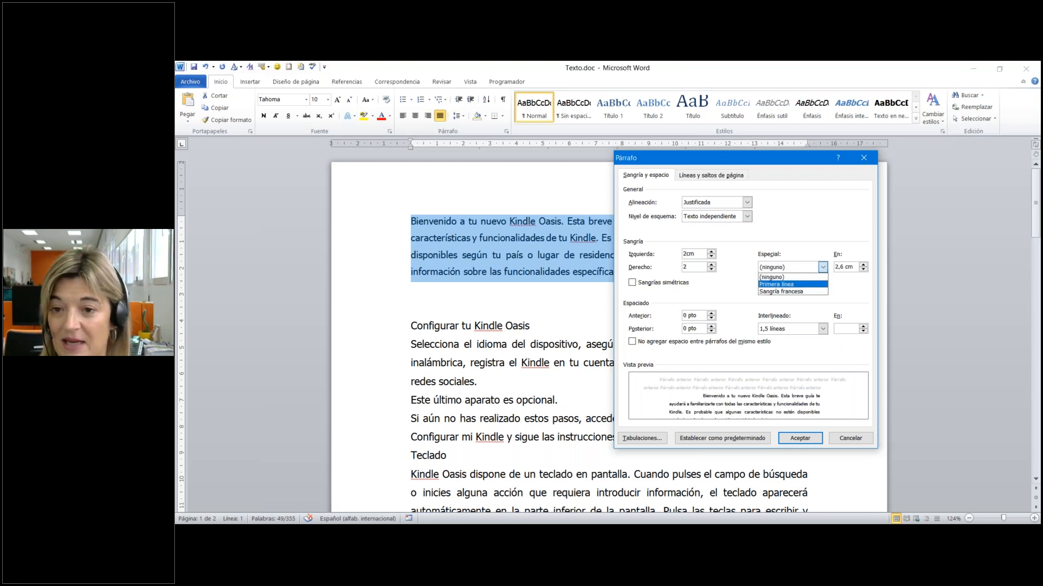
pyautogui.press('Tab')
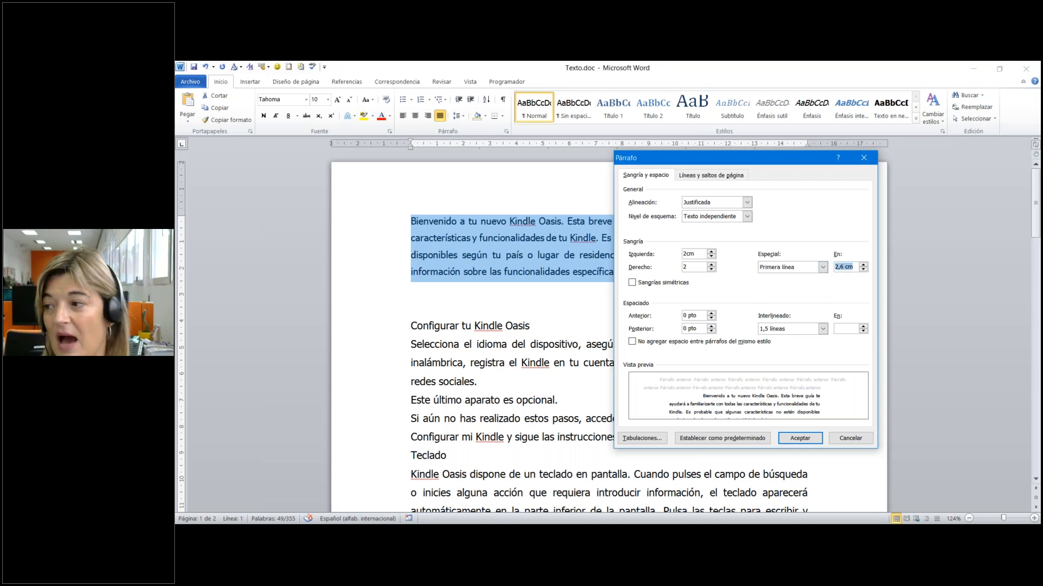
pyautogui.write('1,25')
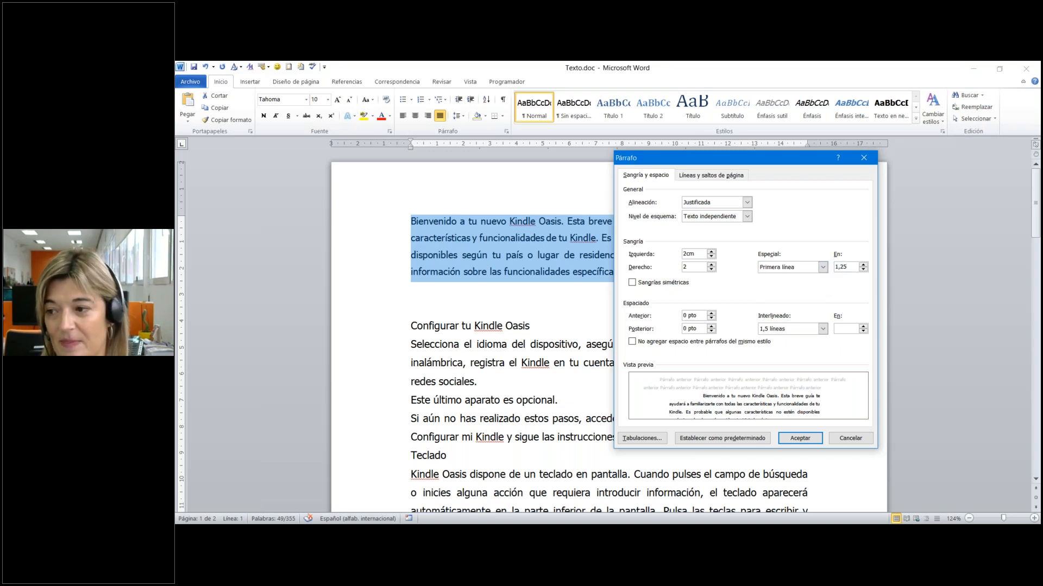
# Choose 1,5 líneas as the opening paragraph's line spacing and apply the paragraph settings.
pyautogui.press('Tab')
pyautogui.press('Tab')
pyautogui.press('Tab')
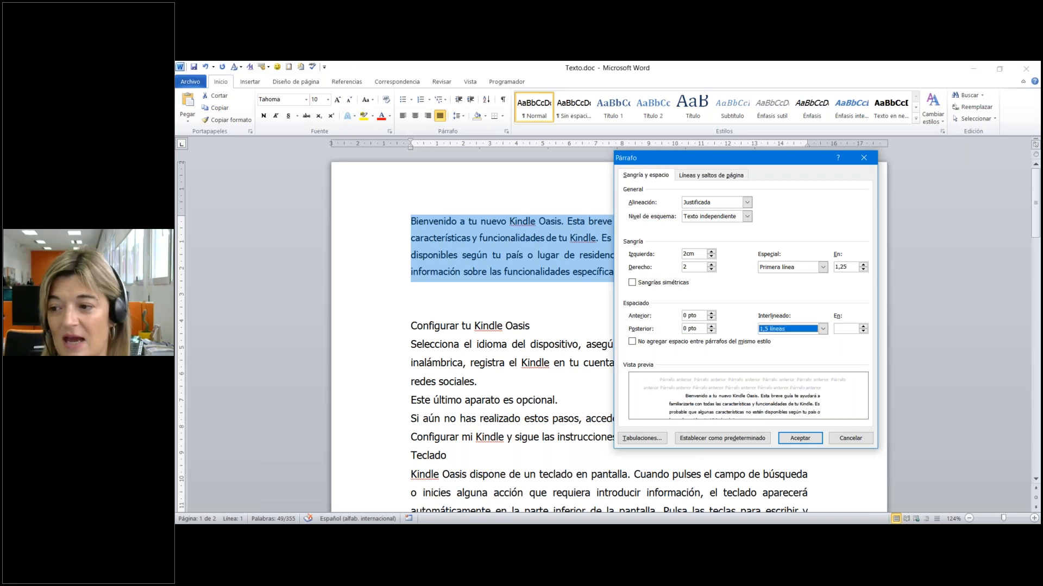
pyautogui.click(821, 331)
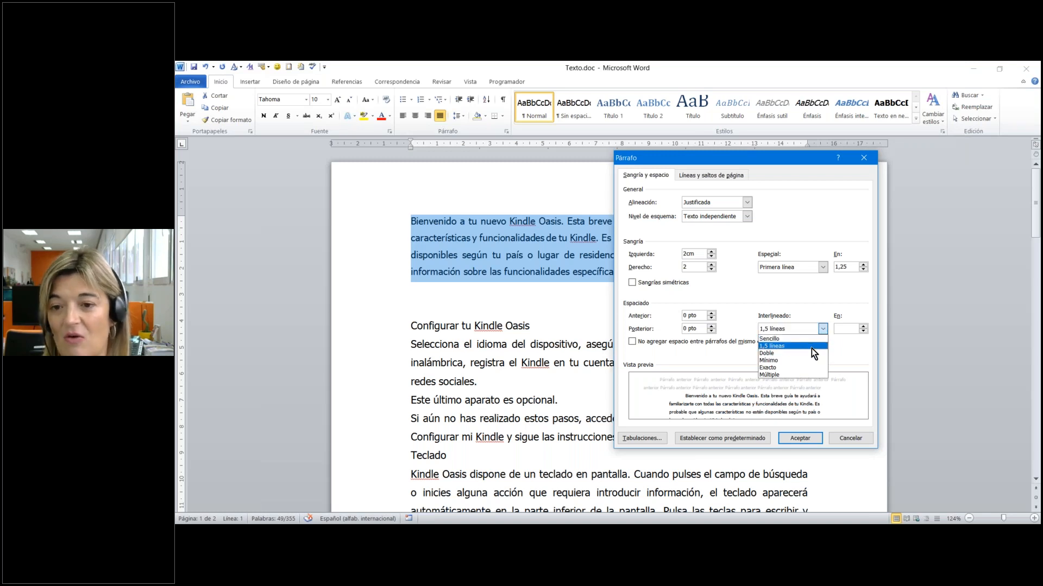
pyautogui.click(811, 347)
pyautogui.click(821, 332)
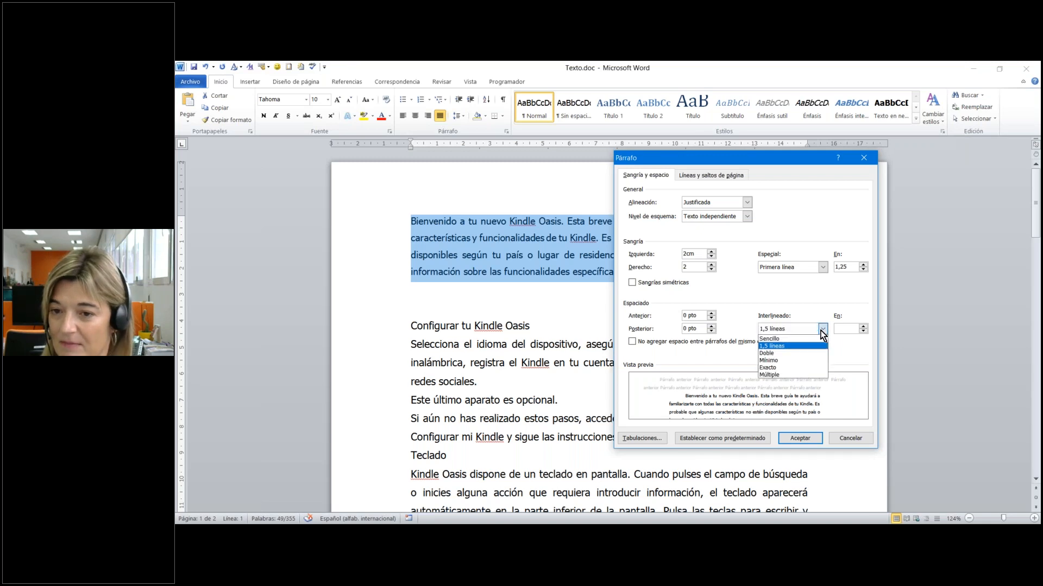
pyautogui.click(798, 347)
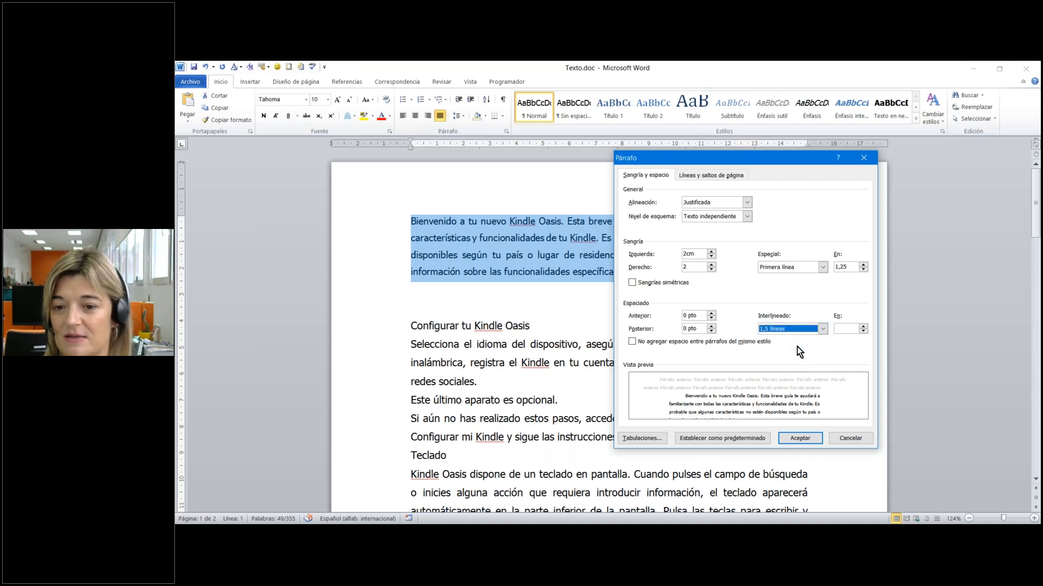
pyautogui.click(801, 439)
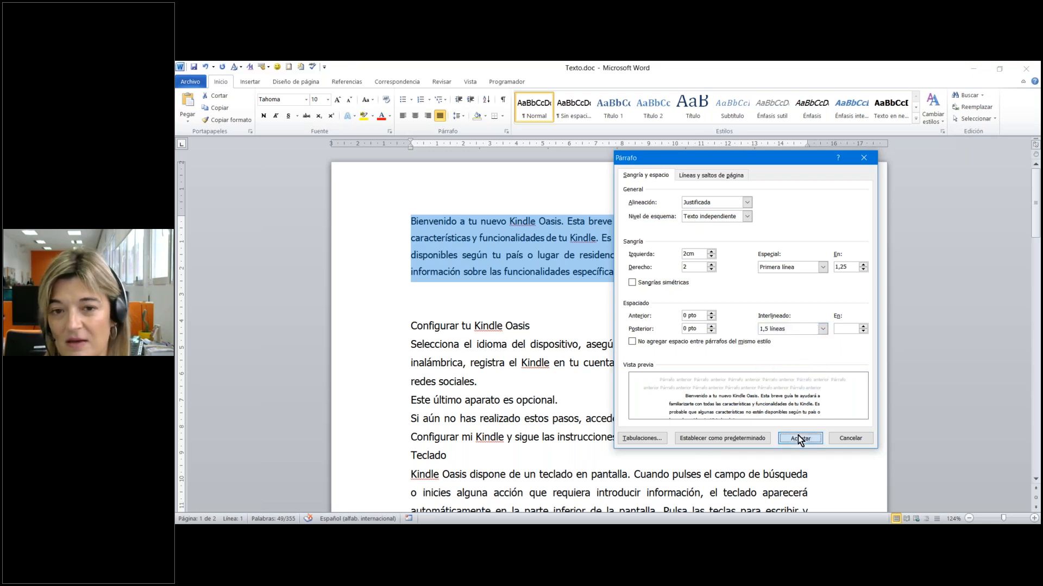
pyautogui.click(758, 321)
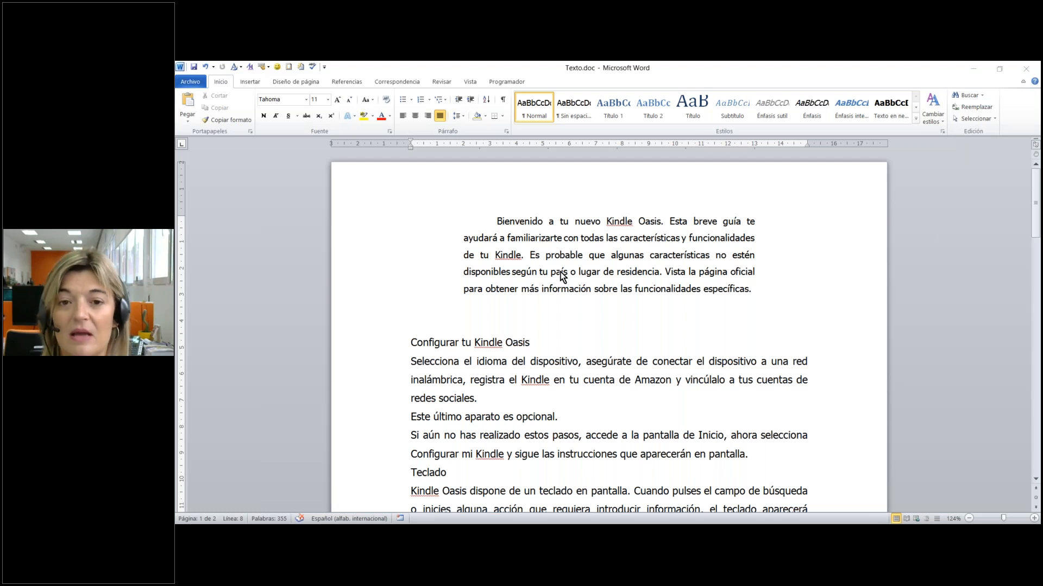
pyautogui.scroll(-3, 582, 373)
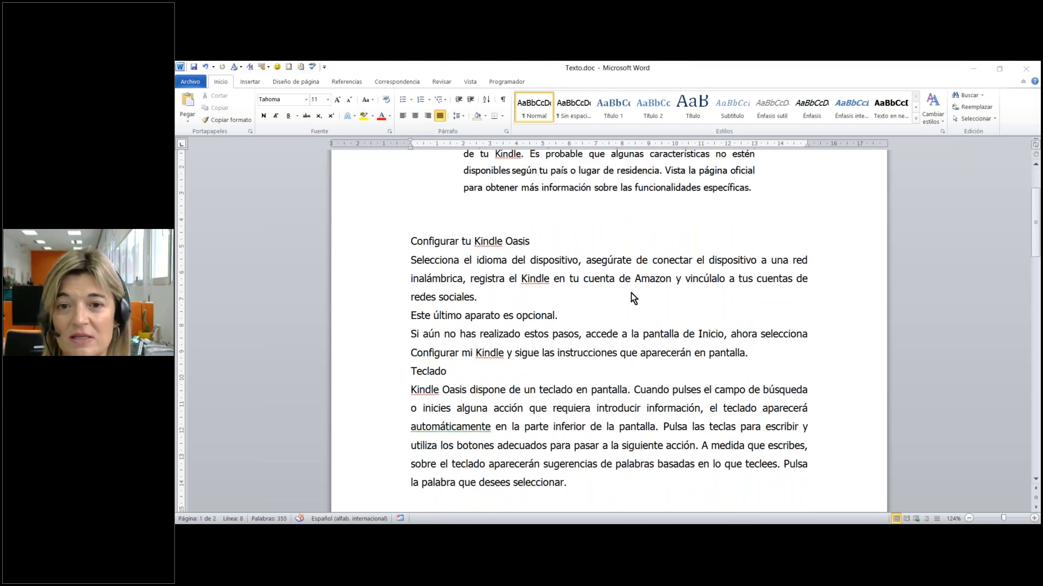
pyautogui.scroll(-1, 610, 396)
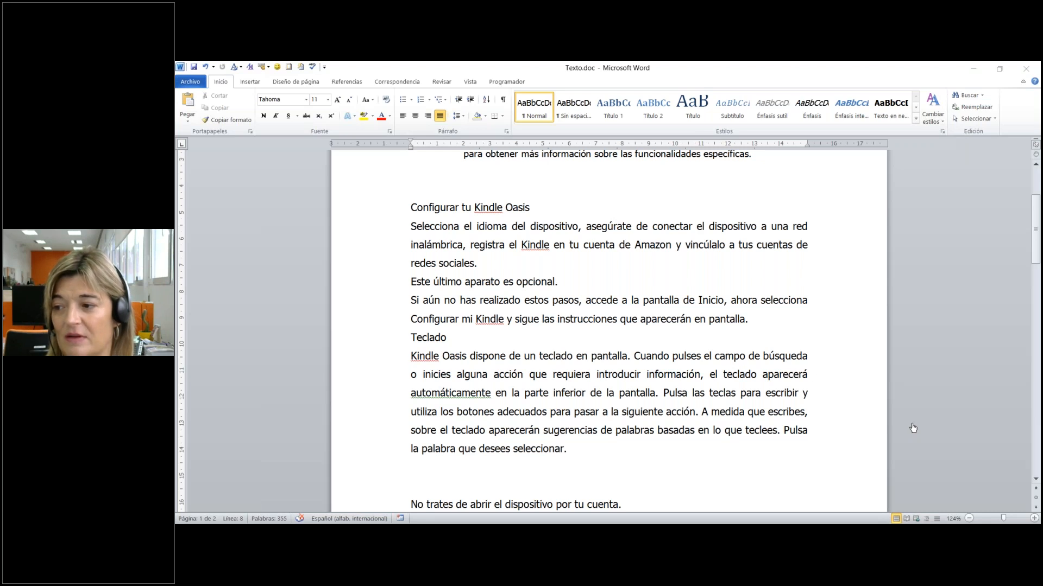
pyautogui.scroll(3, 912, 428)
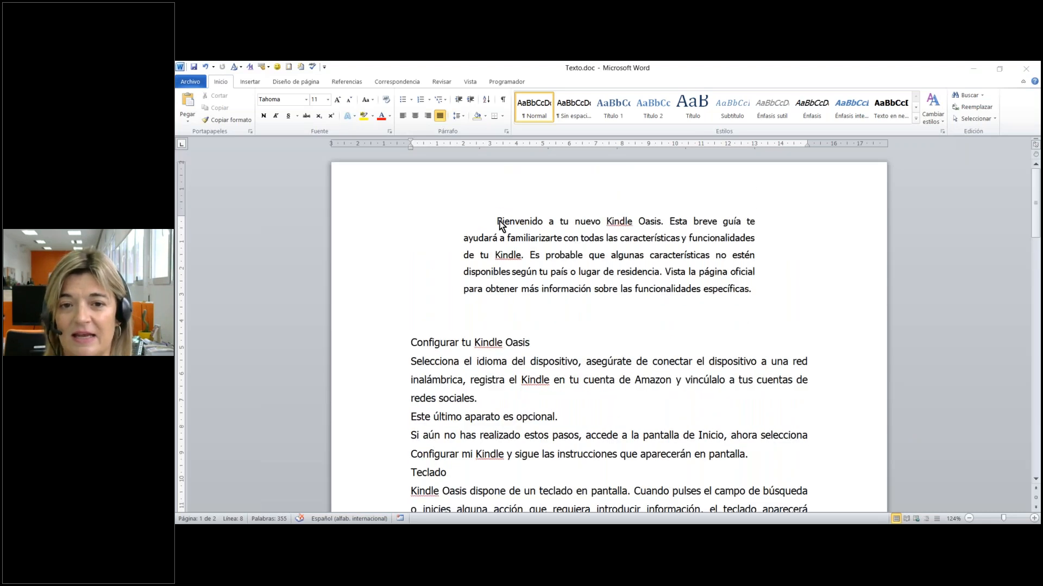
# Check the line spacing options in the opening paragraph's settings, keeping 1,5 líneas selected.
pyautogui.tripleClick(493, 222)
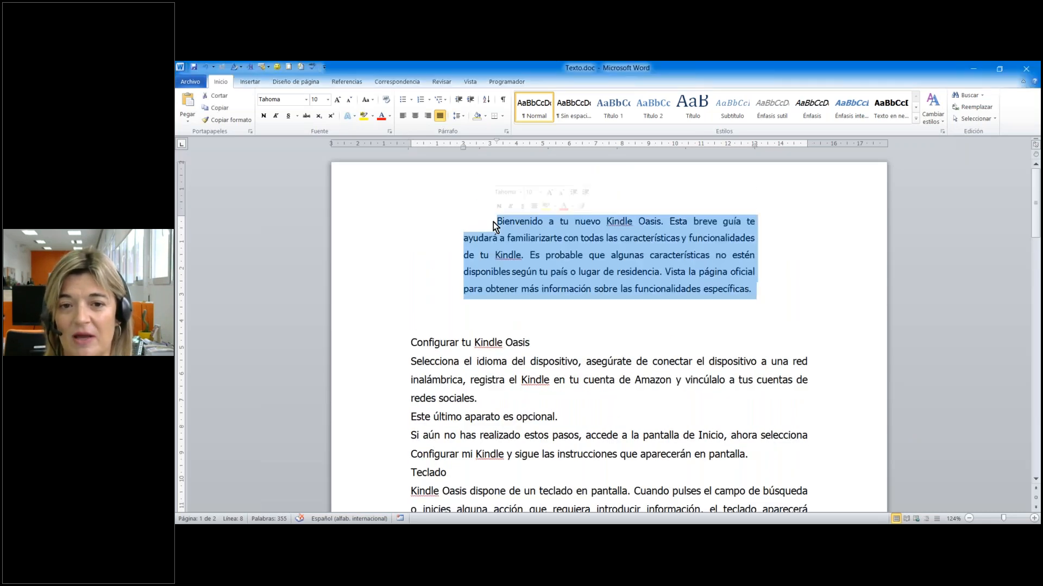
pyautogui.click(504, 131)
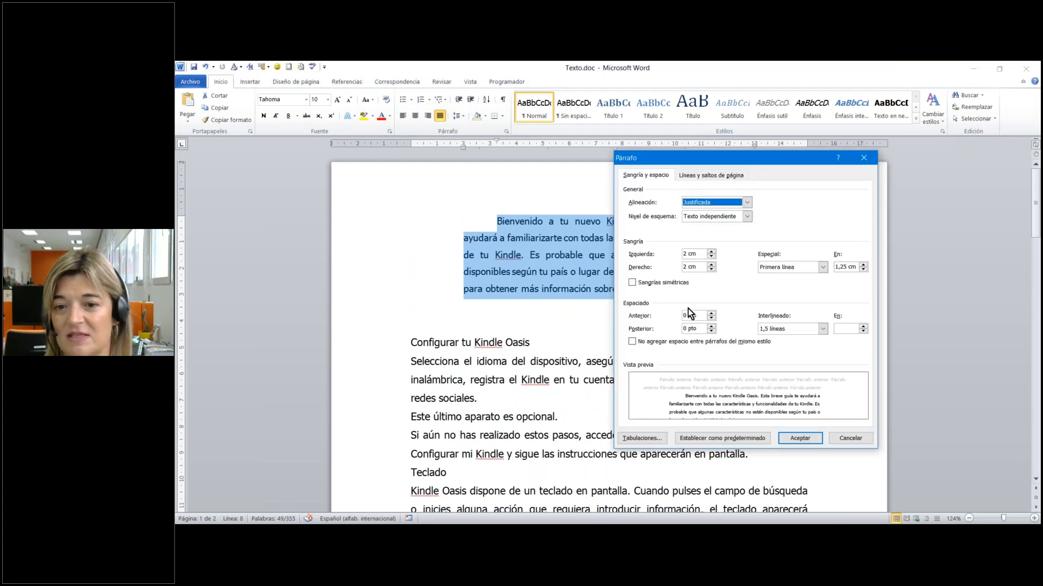
pyautogui.click(823, 329)
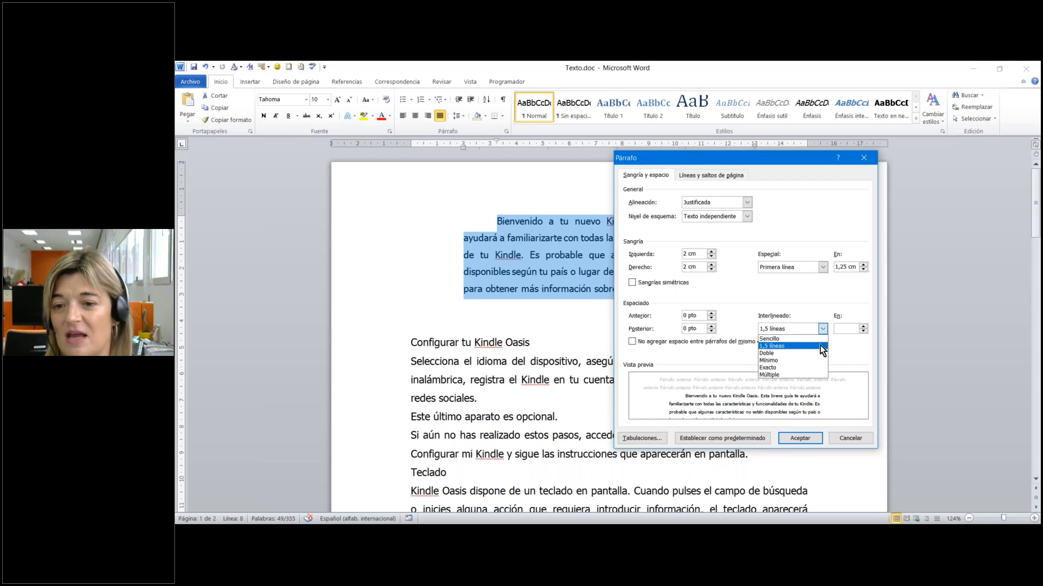
pyautogui.click(816, 347)
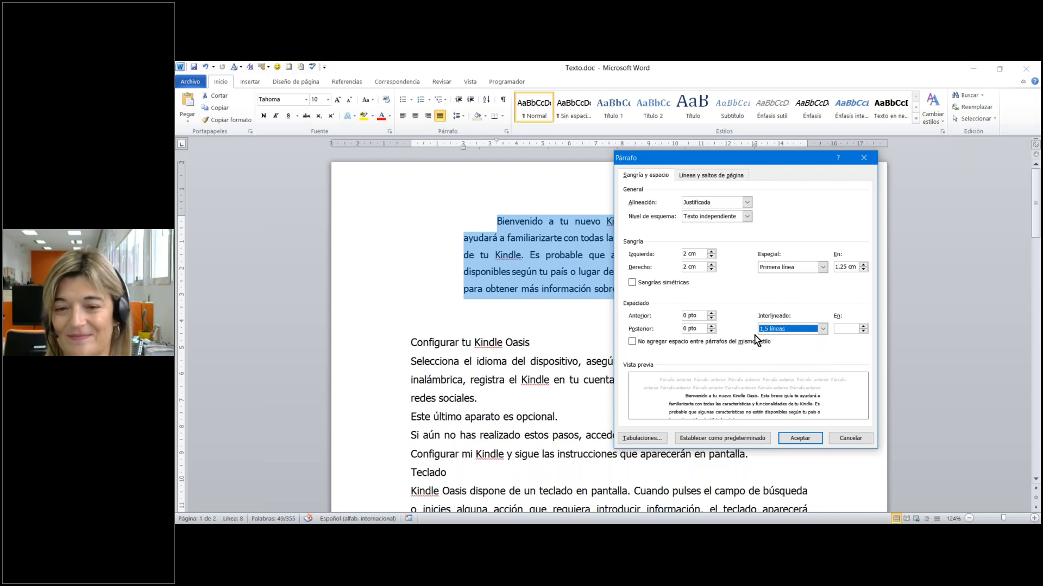
pyautogui.click(800, 438)
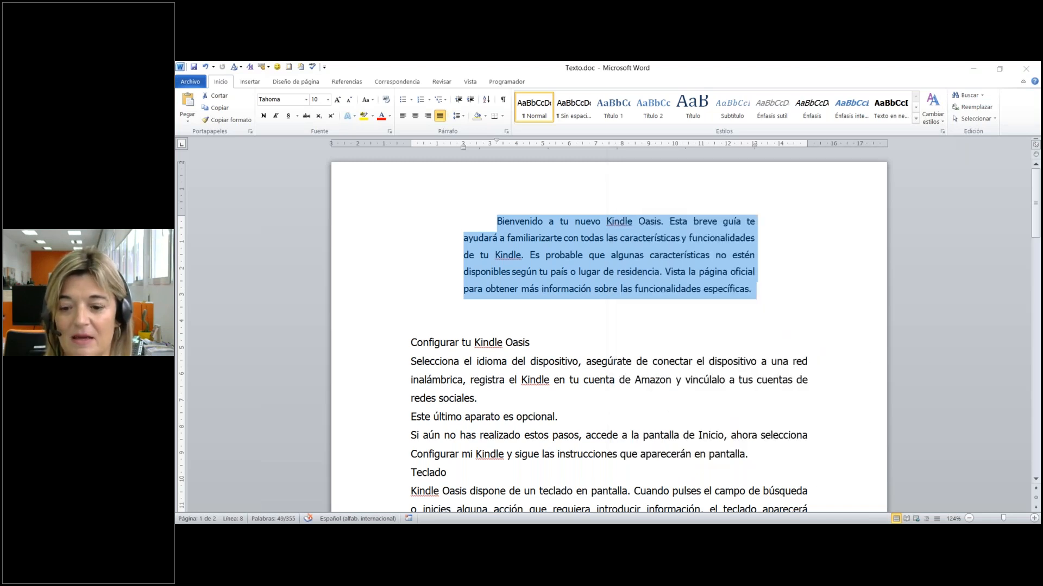
# Choose the two-column preset (Dos) for the text from "Configurar tu Kindle Oasis" to the end of the Teclado paragraph.
pyautogui.scroll(-2, 635, 418)
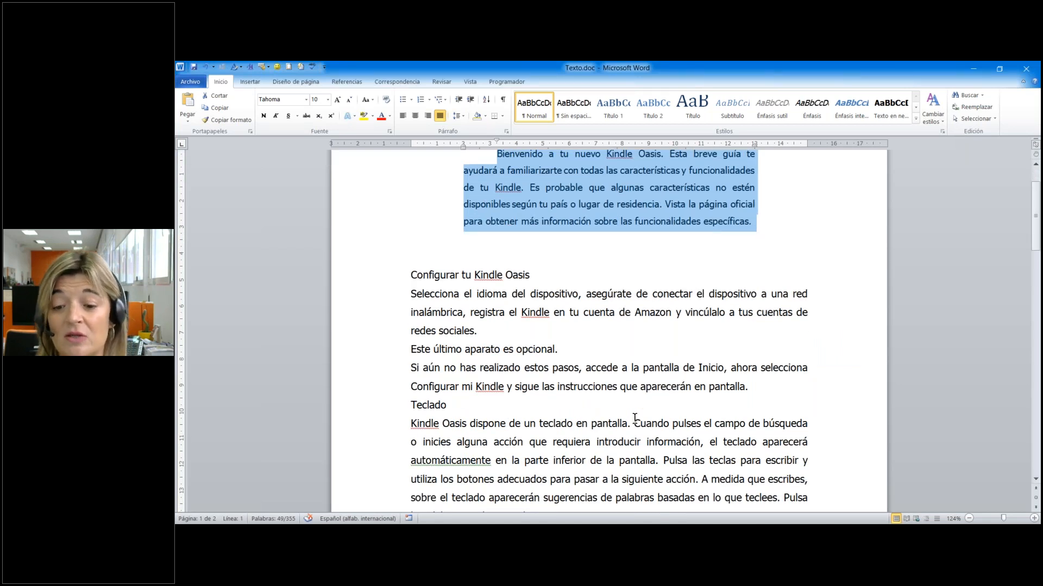
pyautogui.scroll(-2, 635, 418)
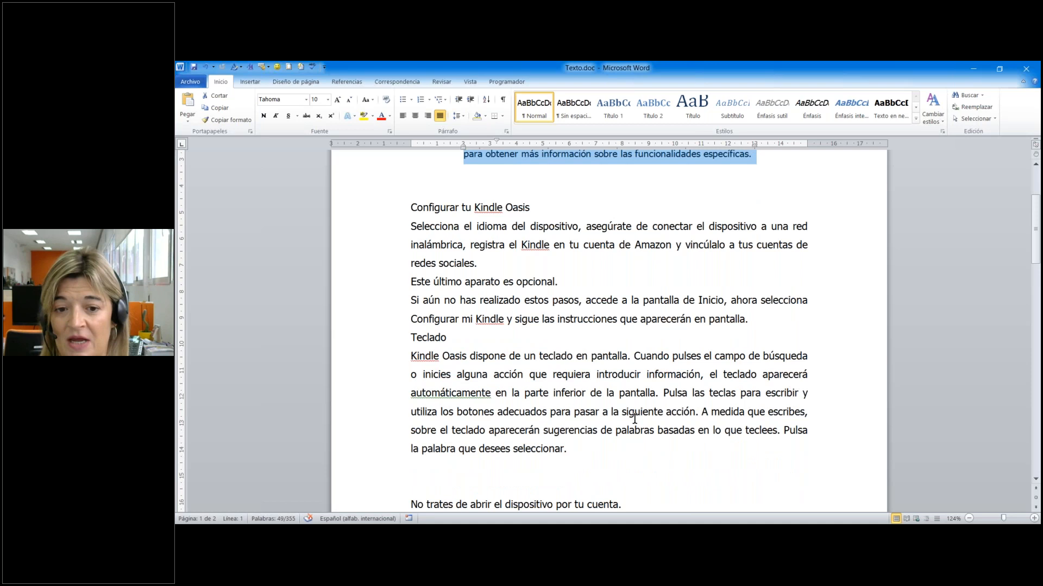
pyautogui.moveTo(410, 207); pyautogui.dragTo(605, 451)
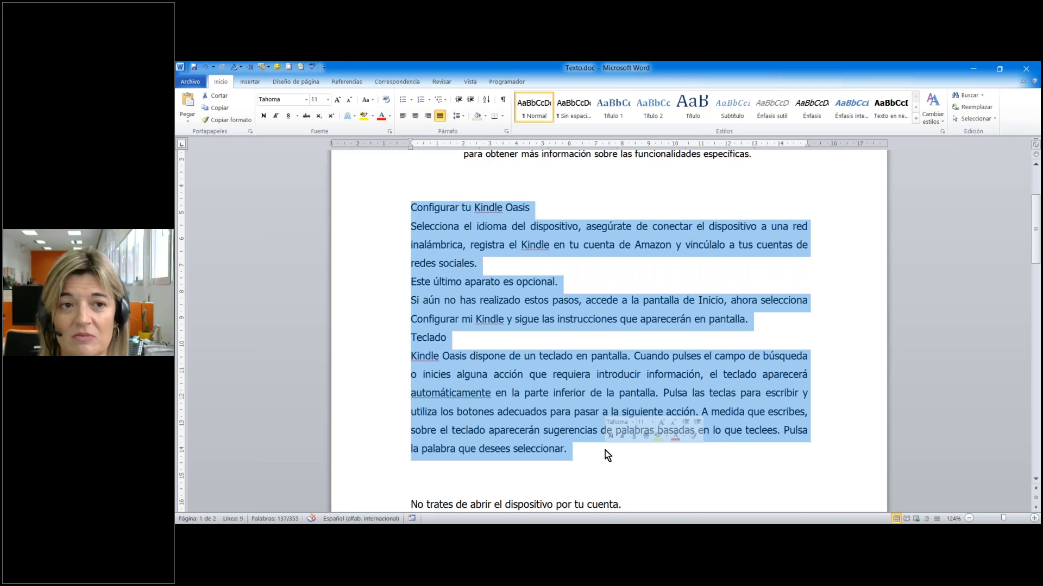
pyautogui.scroll(1, 605, 451)
pyautogui.scroll(-2, 605, 451)
pyautogui.scroll(1, 605, 451)
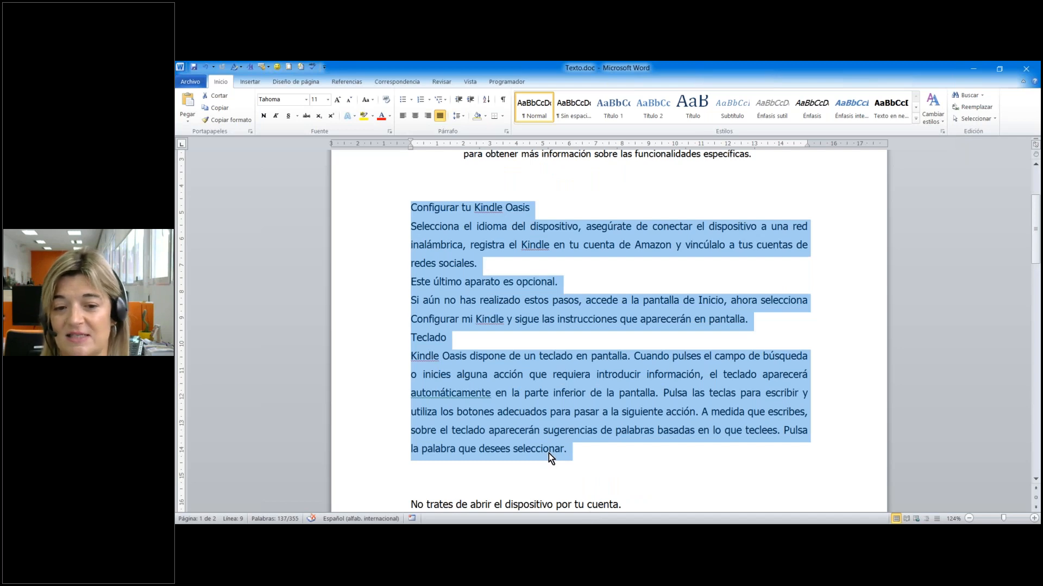
pyautogui.click(251, 82)
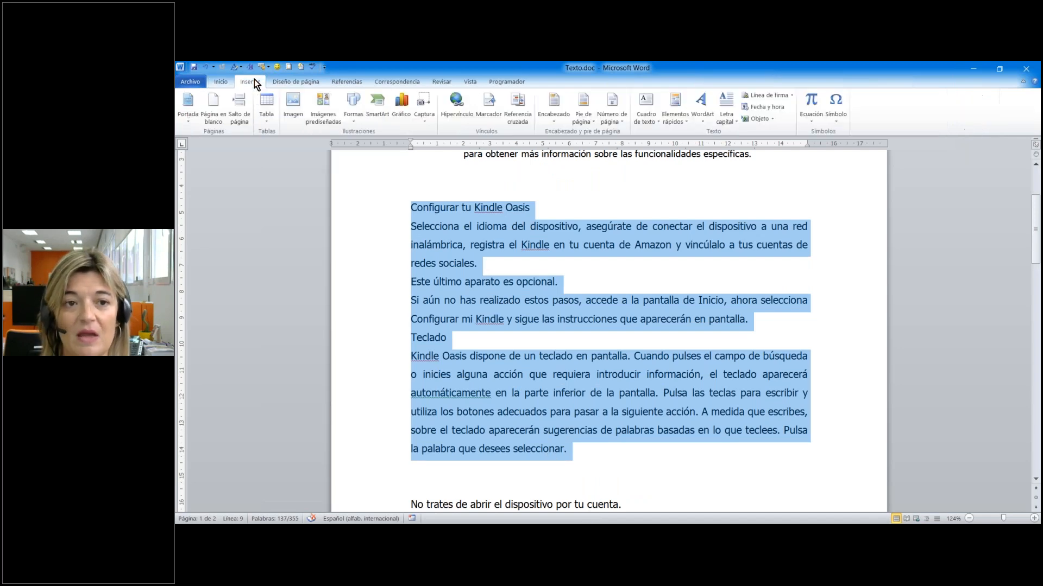
pyautogui.click(281, 81)
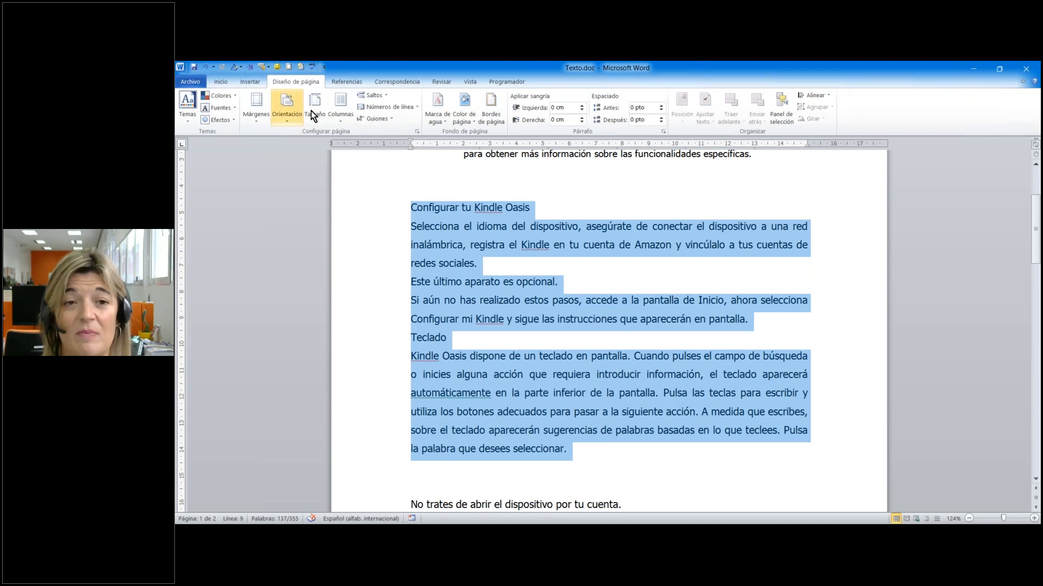
pyautogui.click(341, 120)
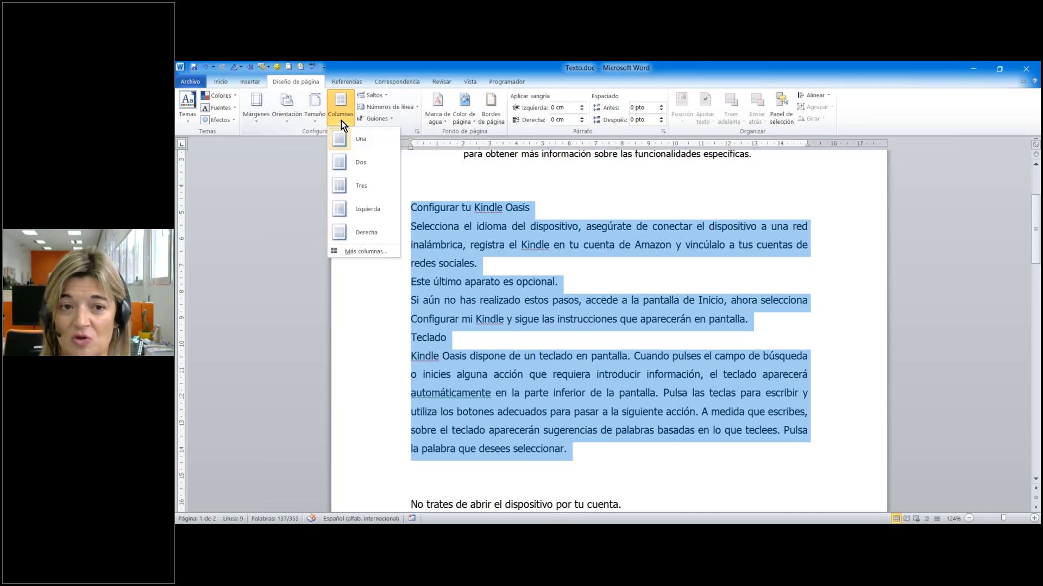
pyautogui.click(357, 251)
pyautogui.moveTo(549, 200); pyautogui.dragTo(624, 184)
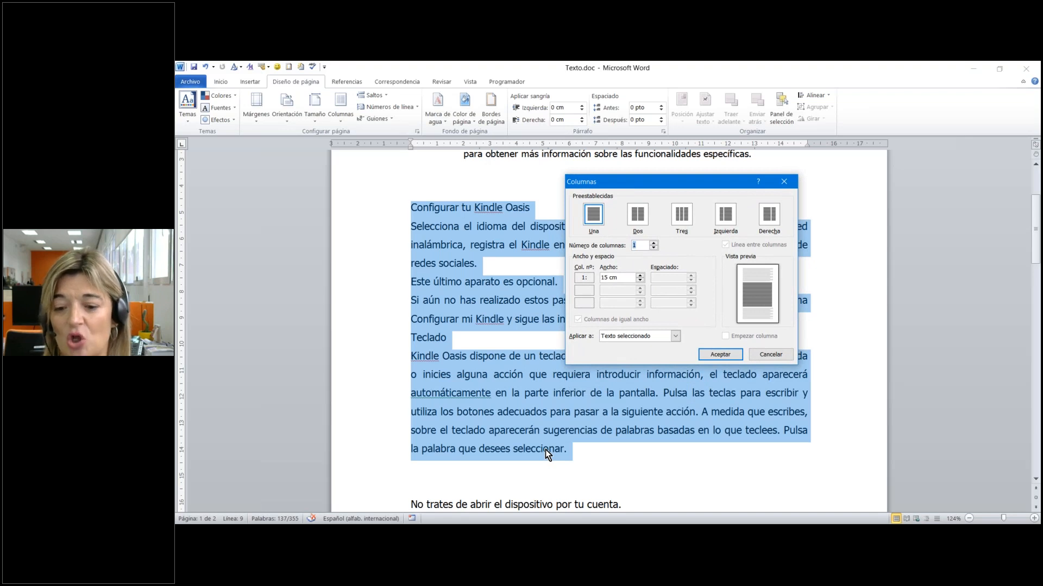
pyautogui.click(638, 217)
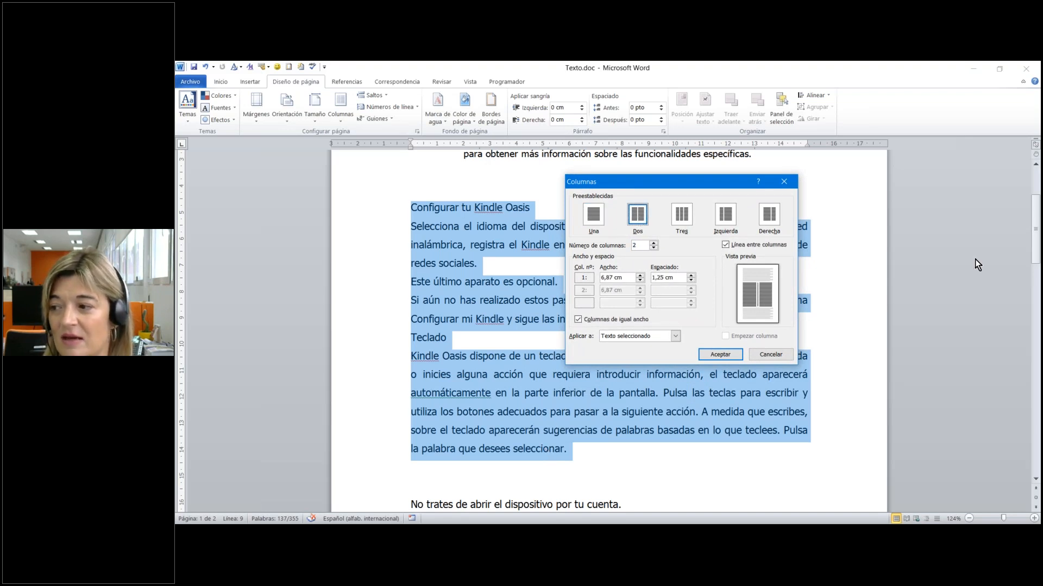
# Compare the column preview without and with the dividing line, leaving Línea entre columnas enabled.
pyautogui.hotkey('alt', 'Tab')
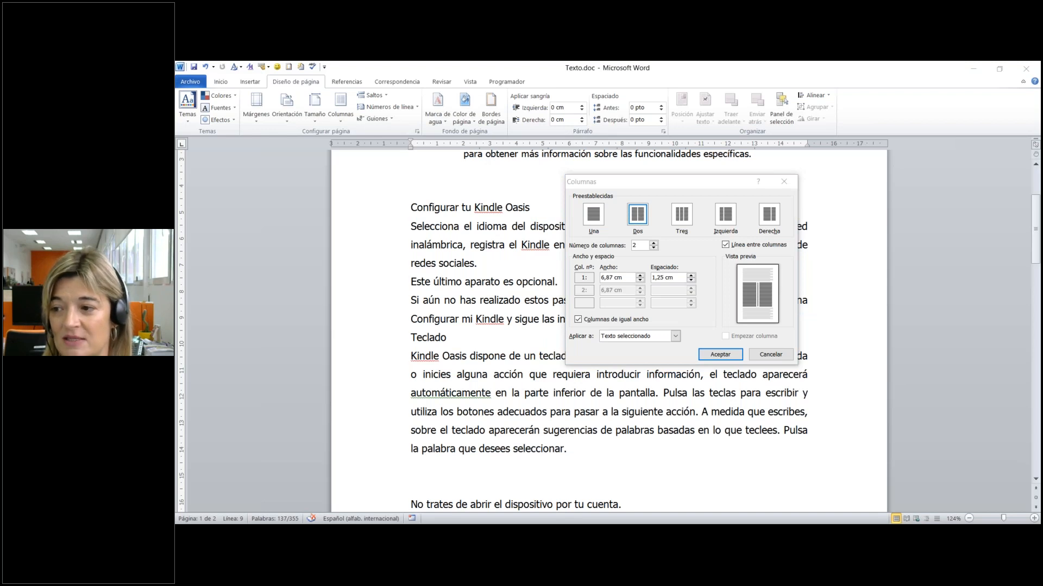
pyautogui.click(726, 244)
pyautogui.click(726, 245)
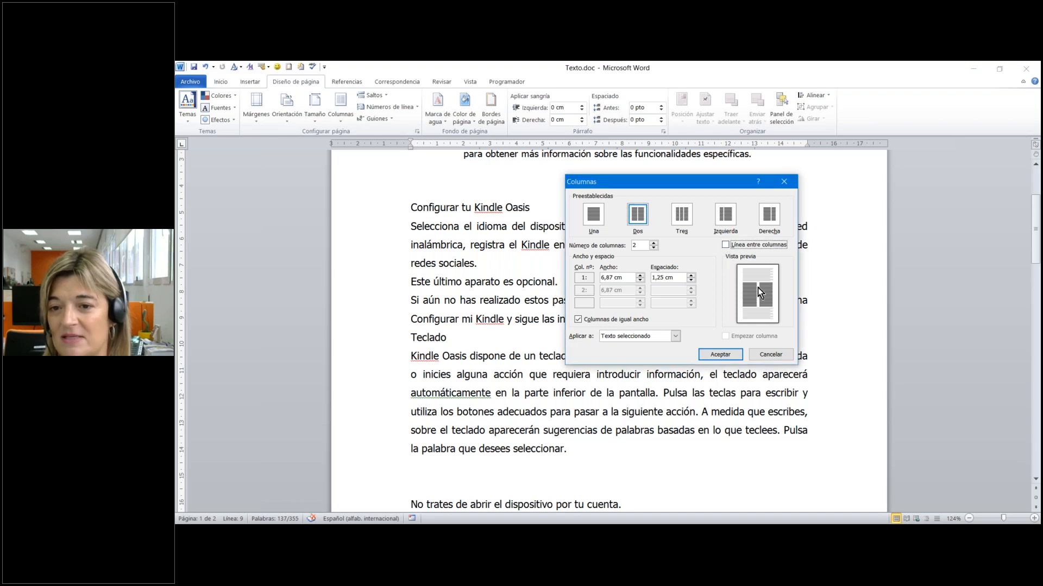
pyautogui.click(725, 245)
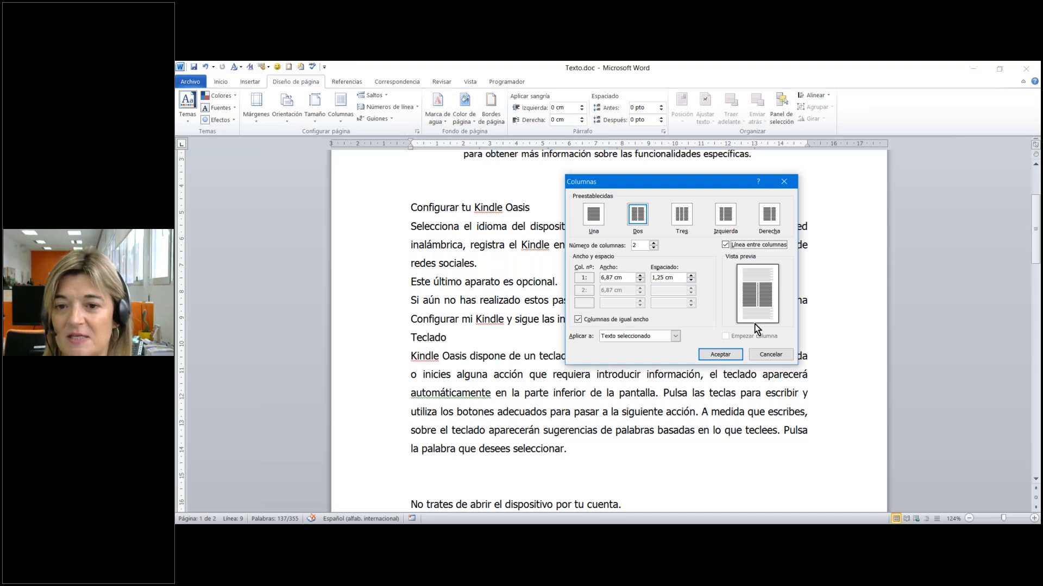
# Set the column spacing to 1 cm and apply the column layout to the selected text only.
pyautogui.moveTo(677, 280); pyautogui.dragTo(647, 278)
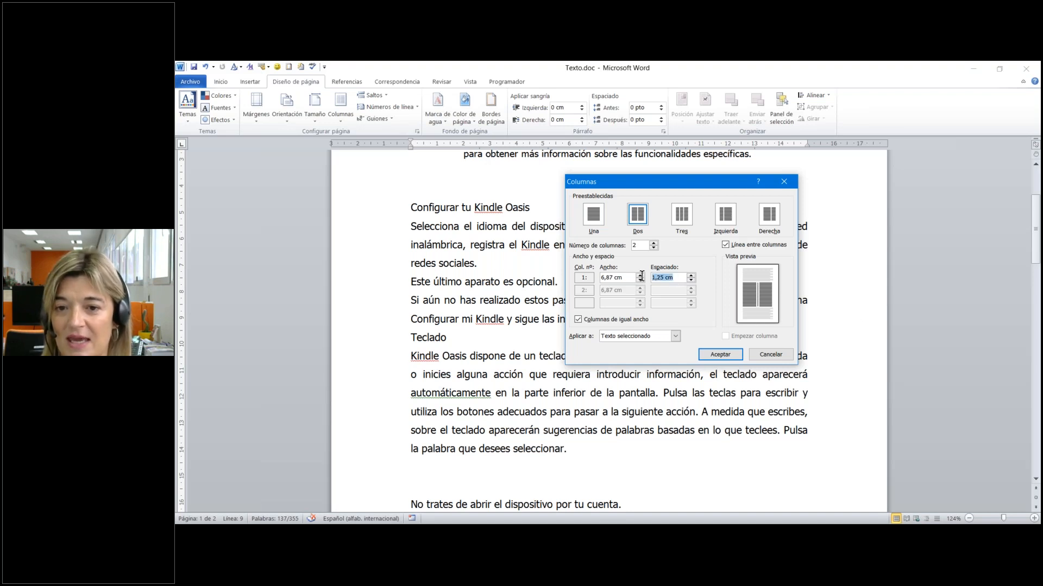
pyautogui.write('1')
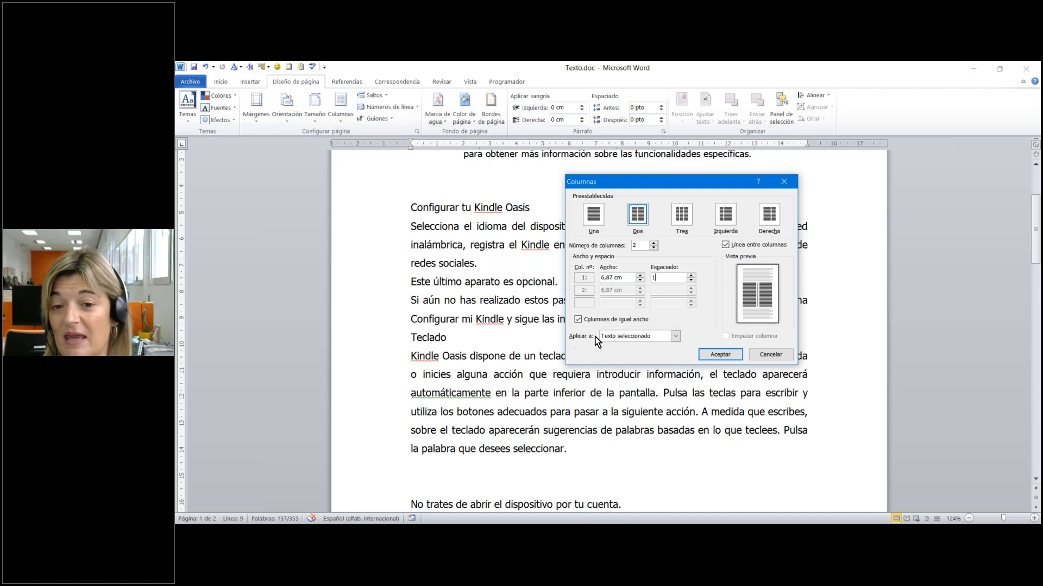
pyautogui.click(676, 337)
pyautogui.click(676, 336)
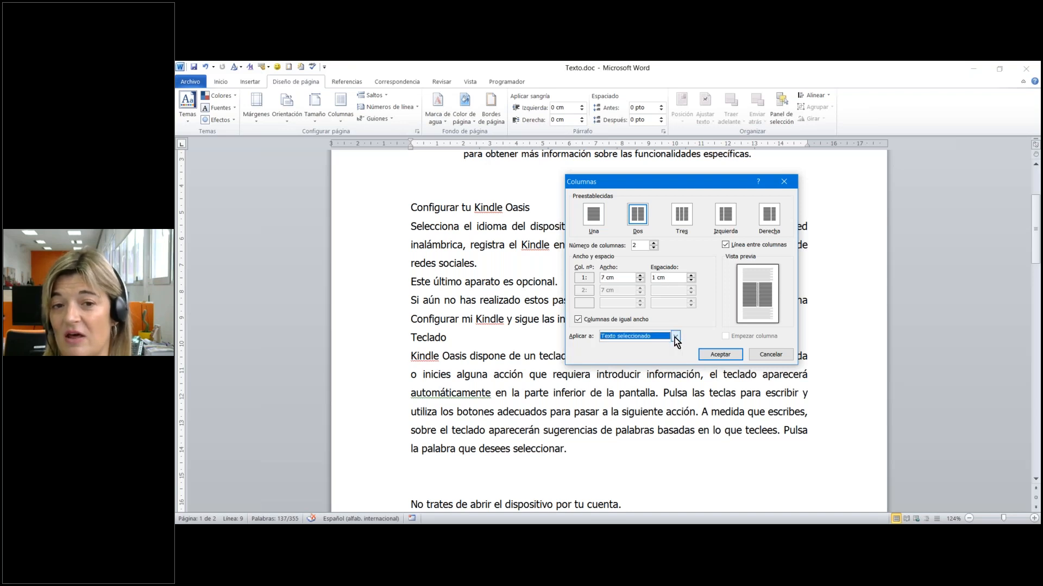
pyautogui.click(733, 357)
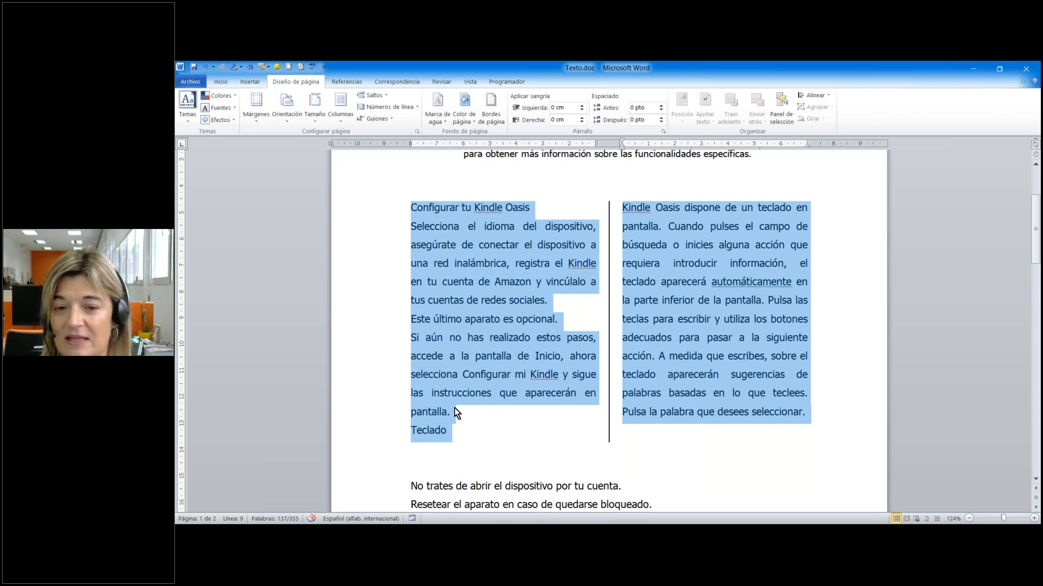
# Insert a column break before the Teclado heading so it starts the second column.
pyautogui.click(413, 434)
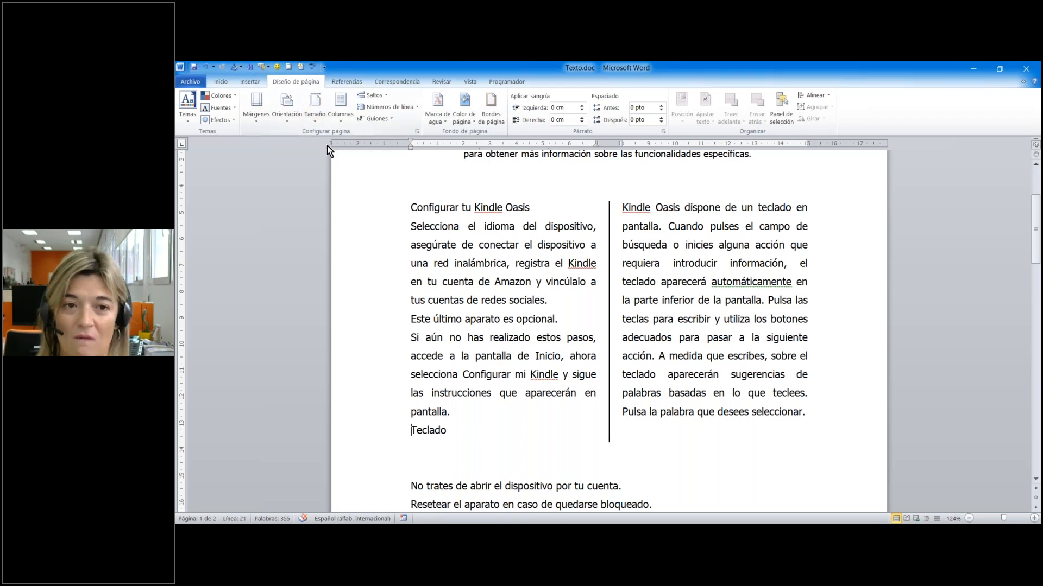
pyautogui.click(388, 96)
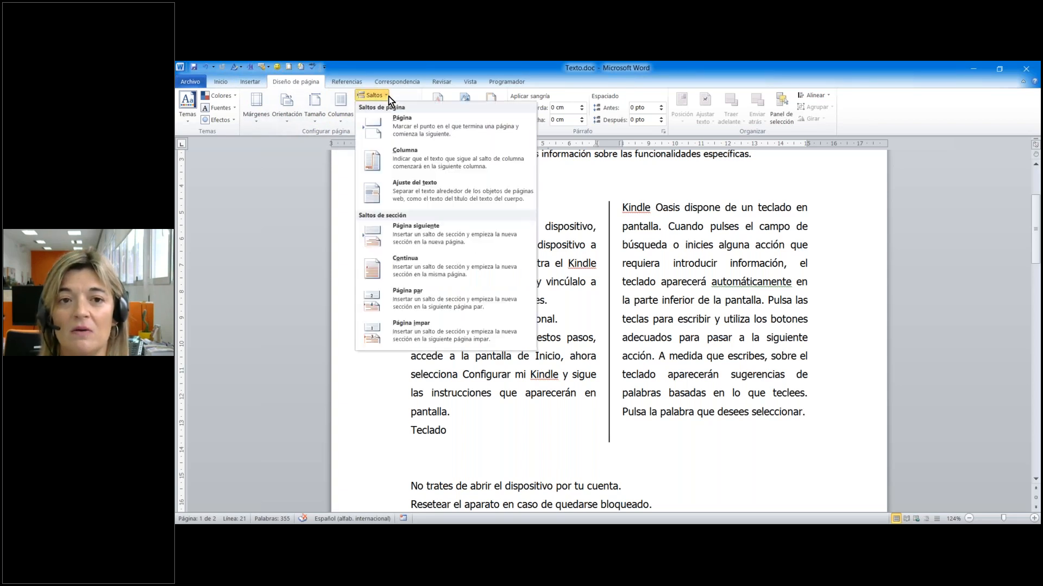
pyautogui.click(395, 158)
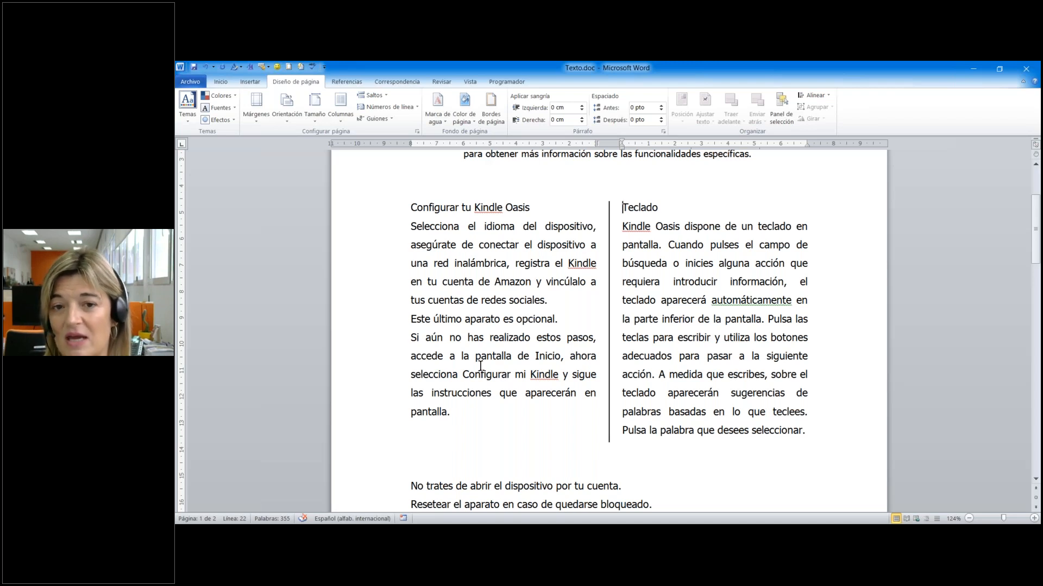
# Make the headings "Configurar tu Kindle Oasis" and "Teclado" bold together.
pyautogui.moveTo(410, 207); pyautogui.dragTo(535, 205)
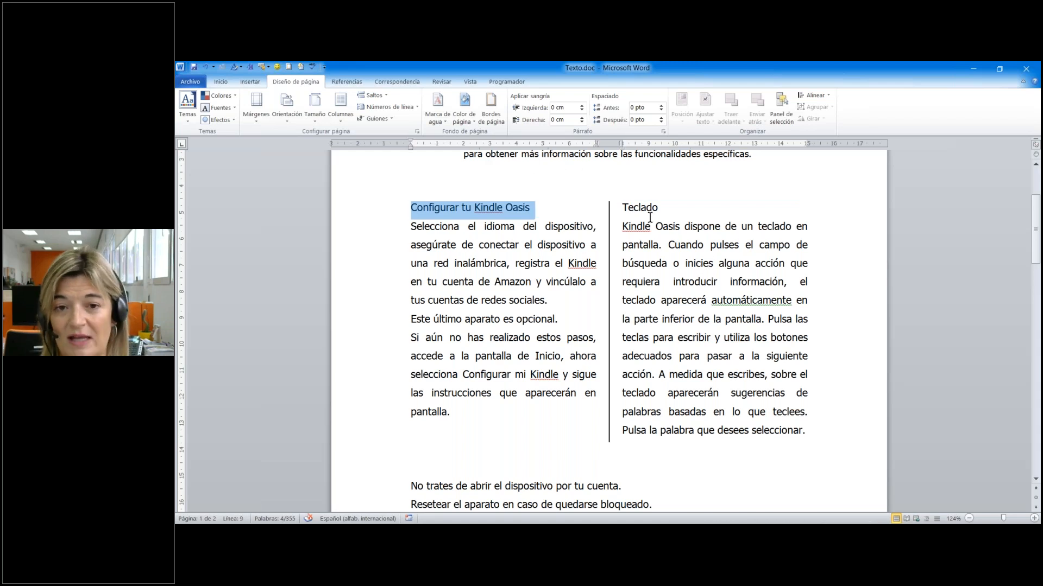
pyautogui.moveTo(622, 209); pyautogui.dragTo(666, 209)
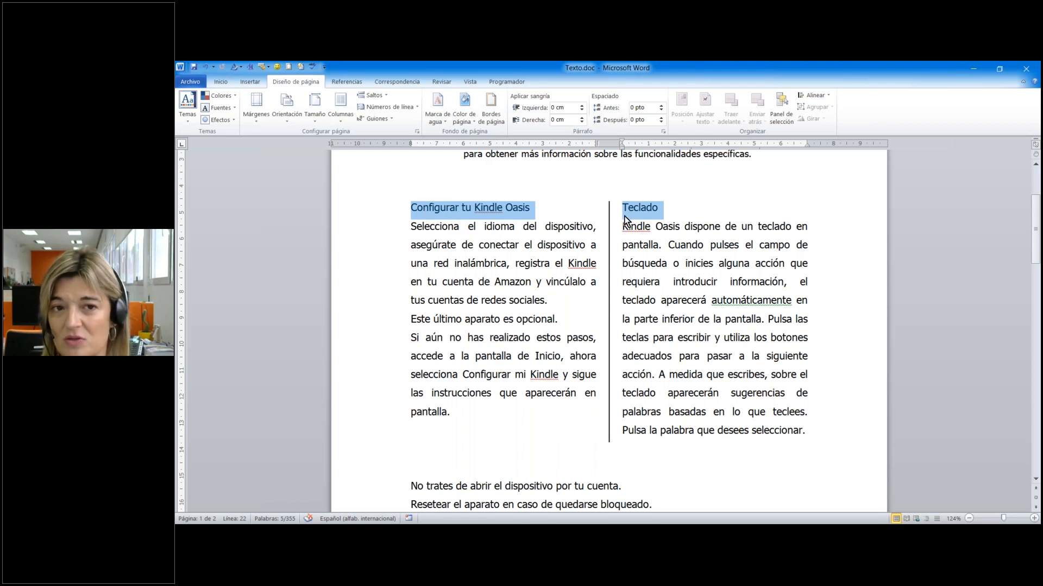
pyautogui.click(217, 81)
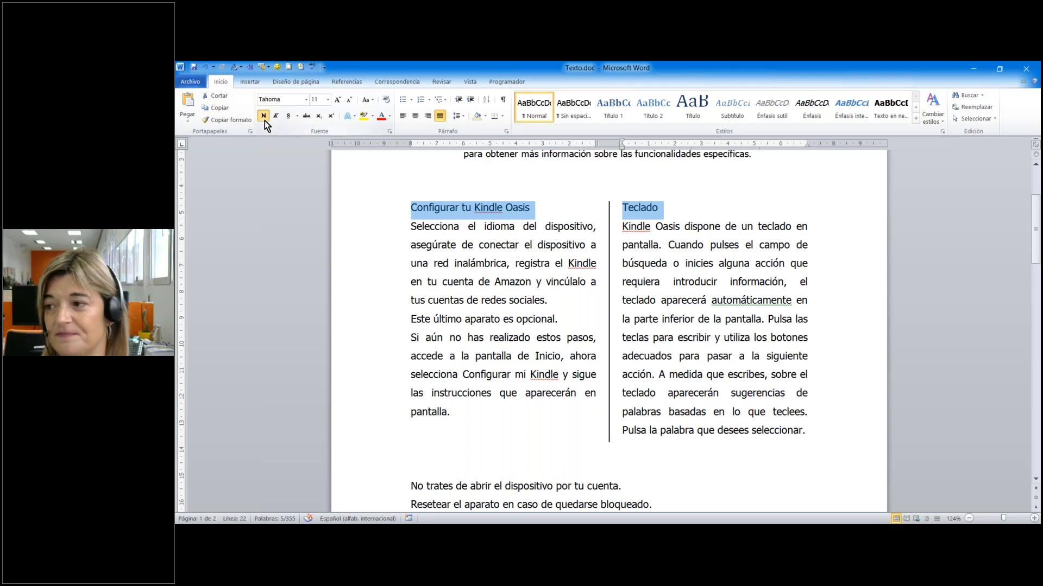
pyautogui.click(265, 120)
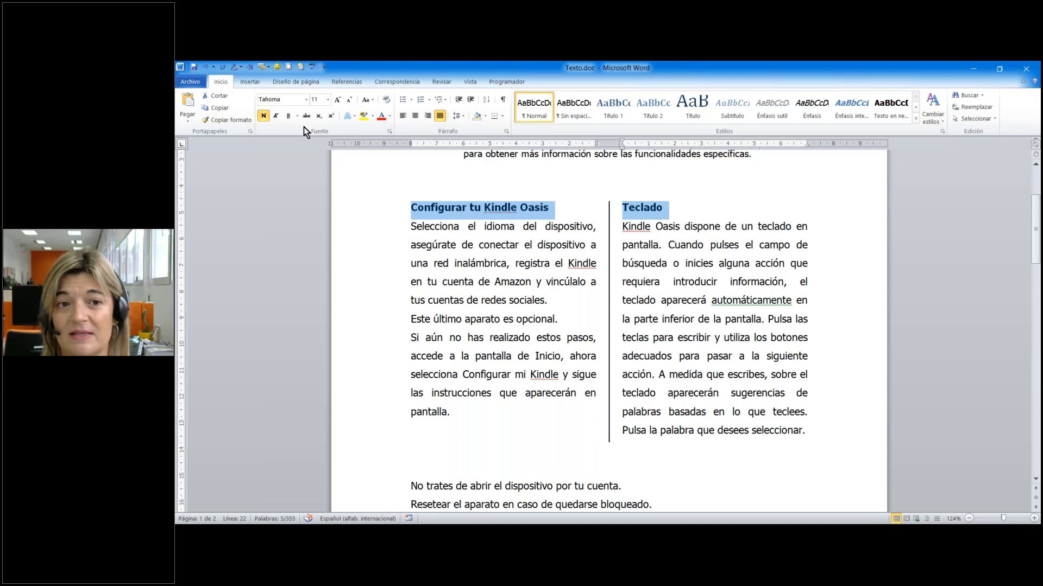
pyautogui.click(297, 116)
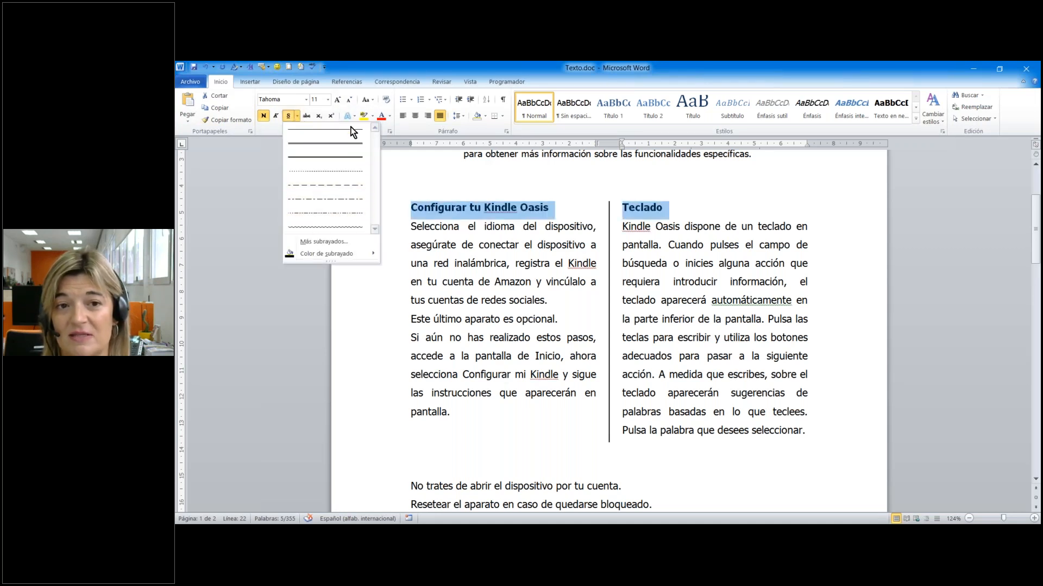
pyautogui.click(387, 132)
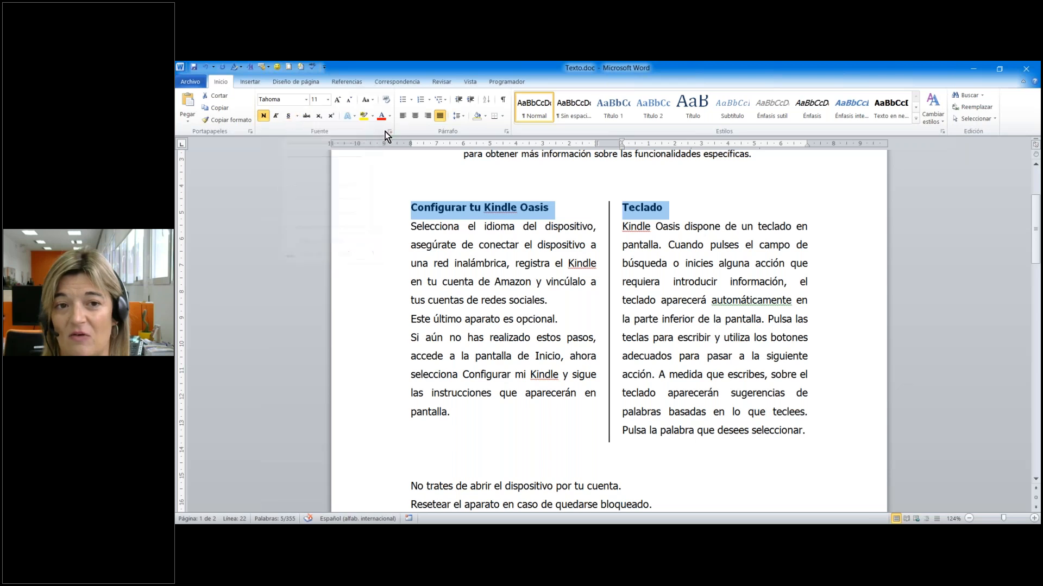
pyautogui.click(297, 118)
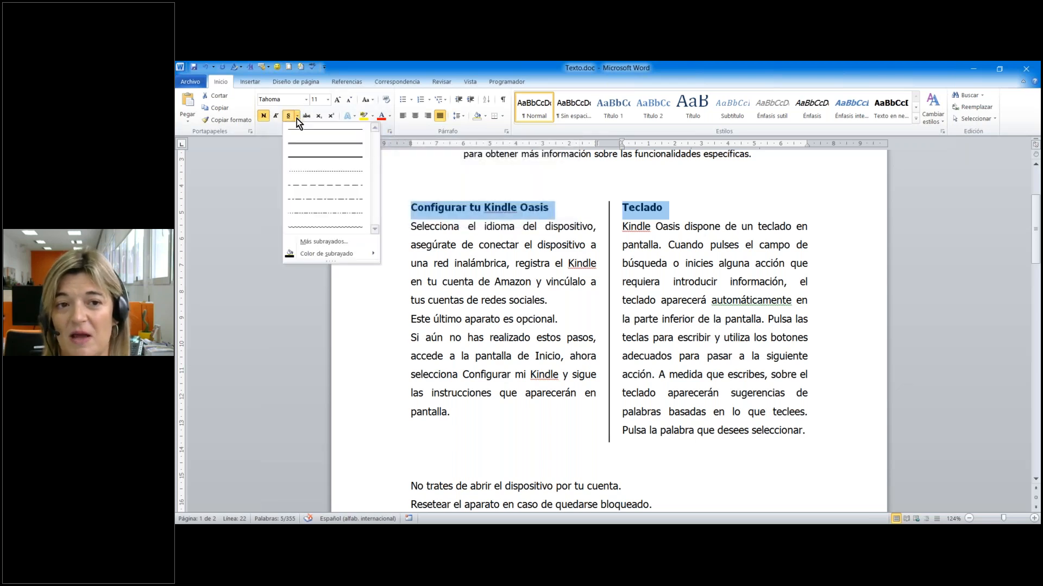
pyautogui.click(347, 245)
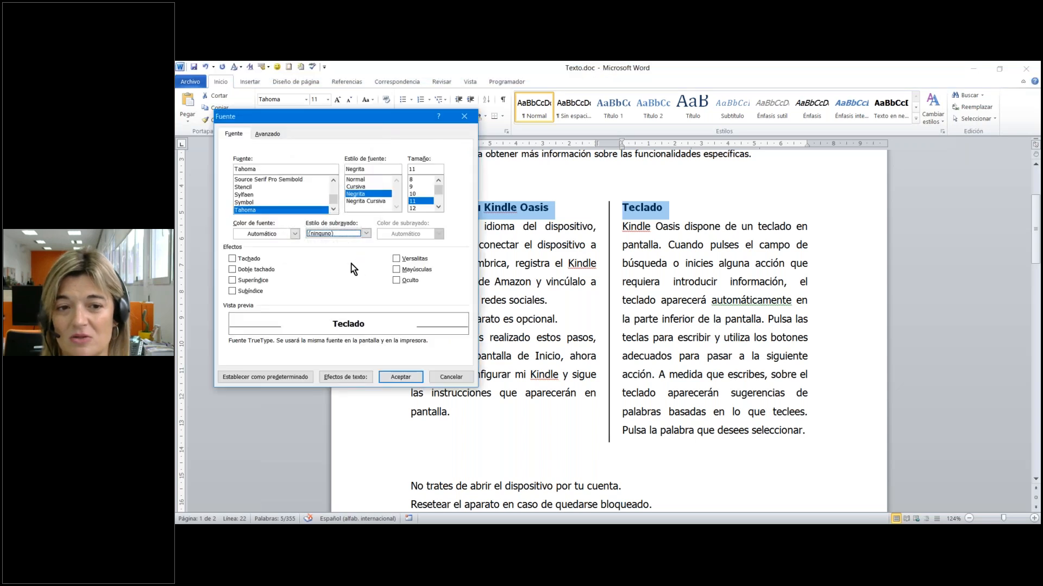
pyautogui.click(468, 117)
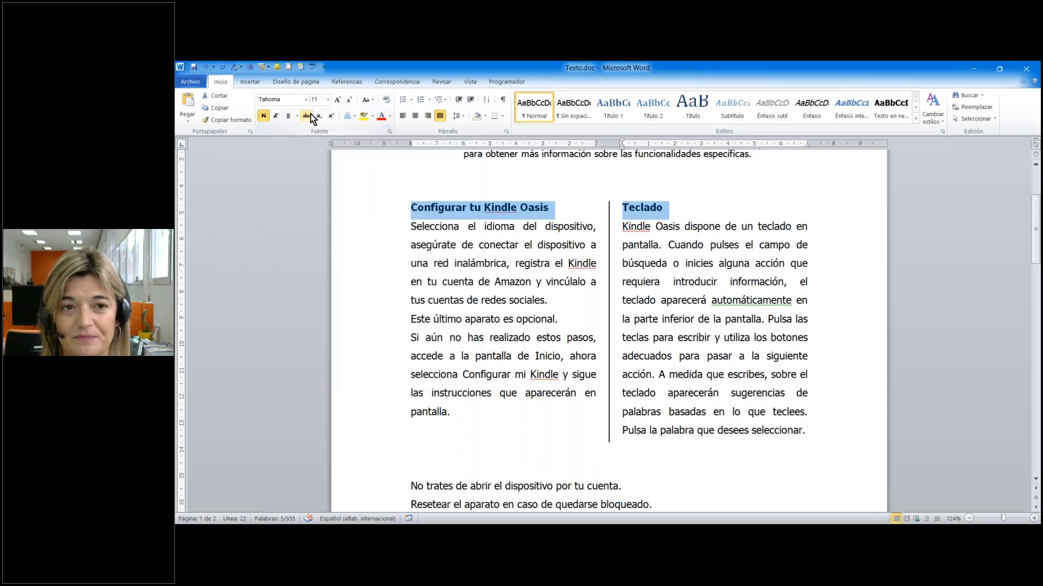
# Underline the headings "Configurar tu Kindle Oasis" and "Teclado" using the Sólo palabras underline style.
pyautogui.click(297, 116)
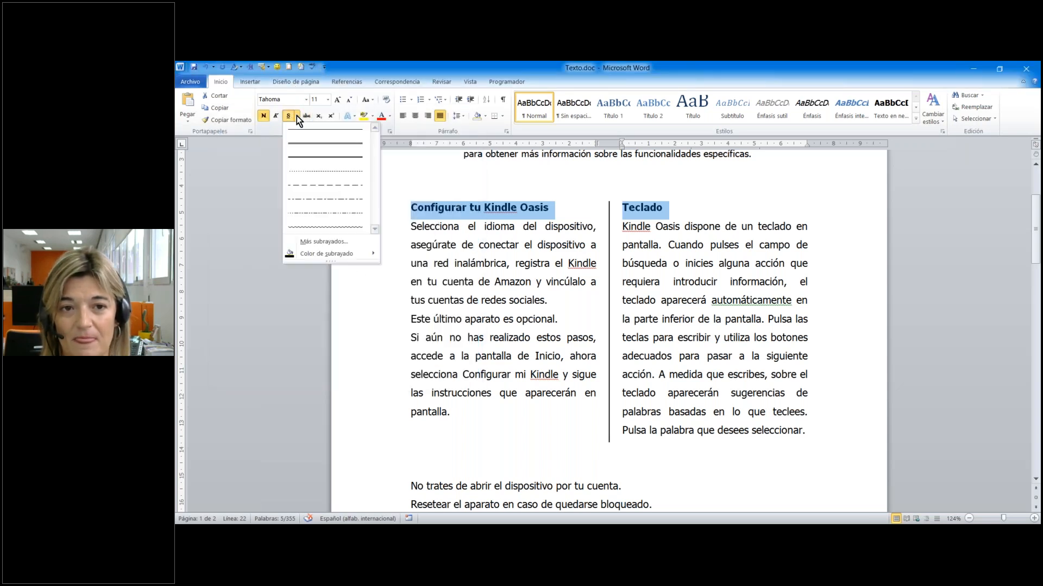
pyautogui.click(363, 245)
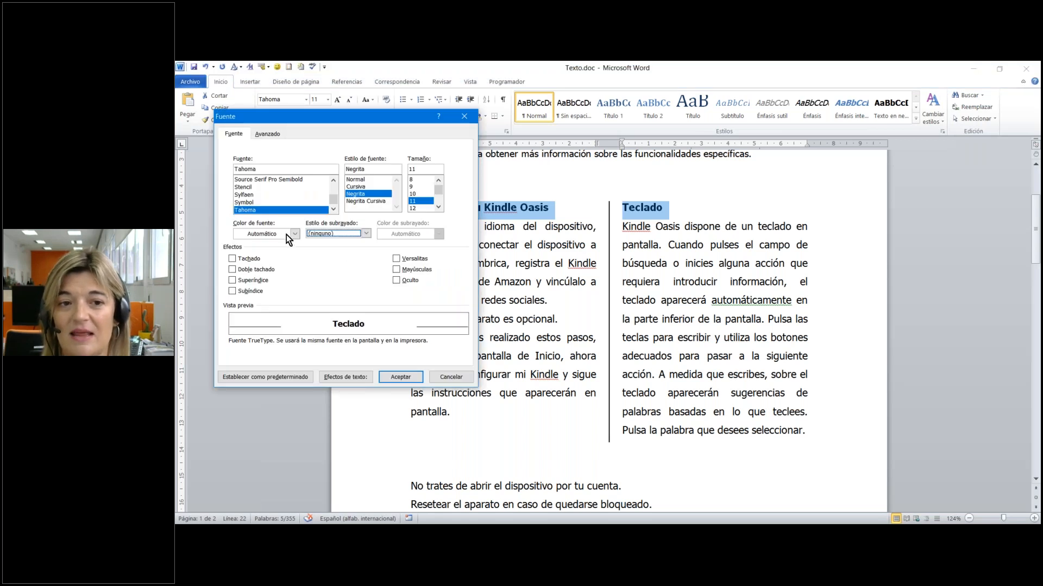
pyautogui.click(366, 233)
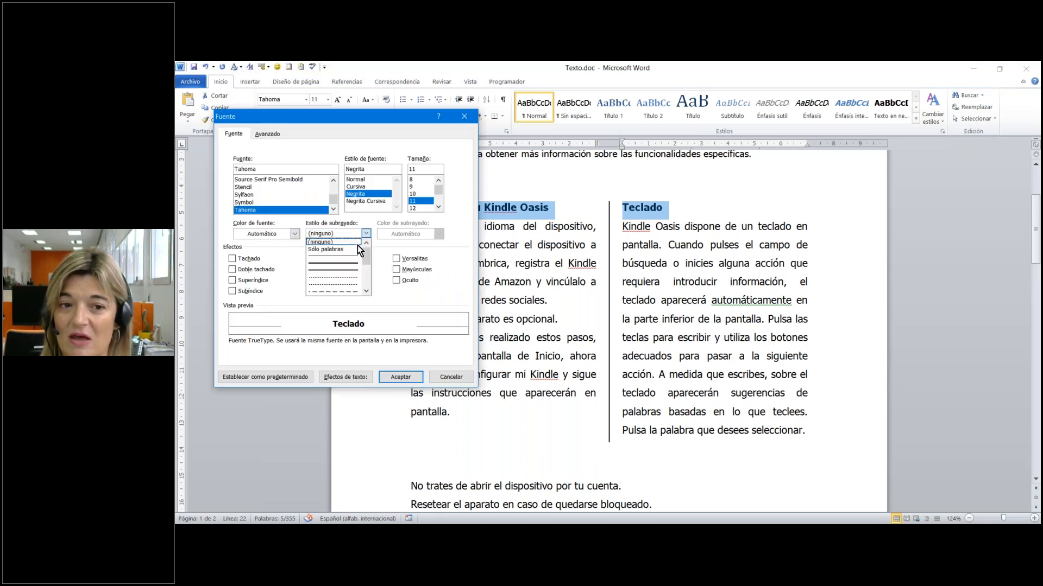
pyautogui.click(357, 247)
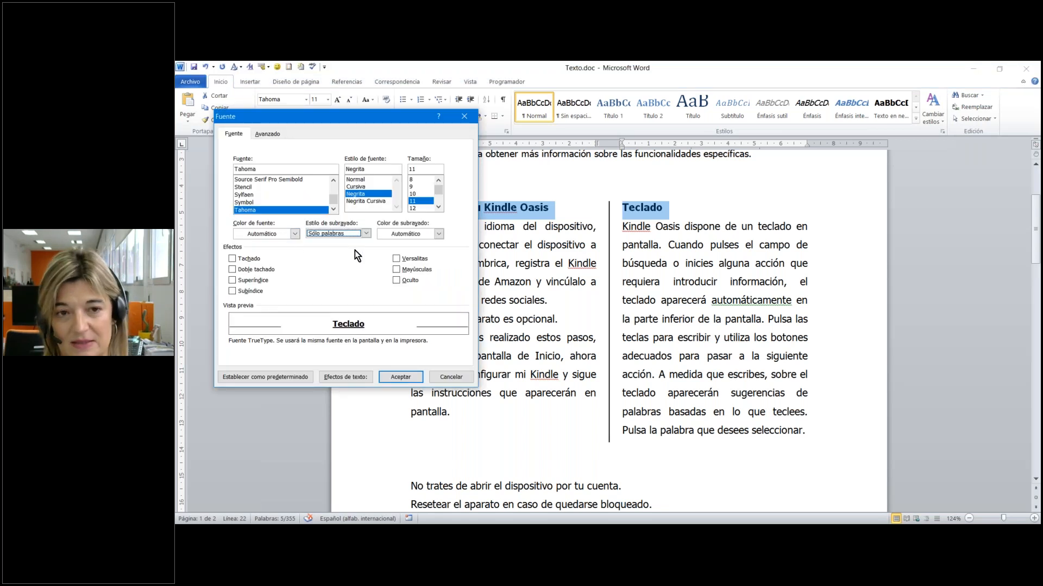
pyautogui.click(403, 379)
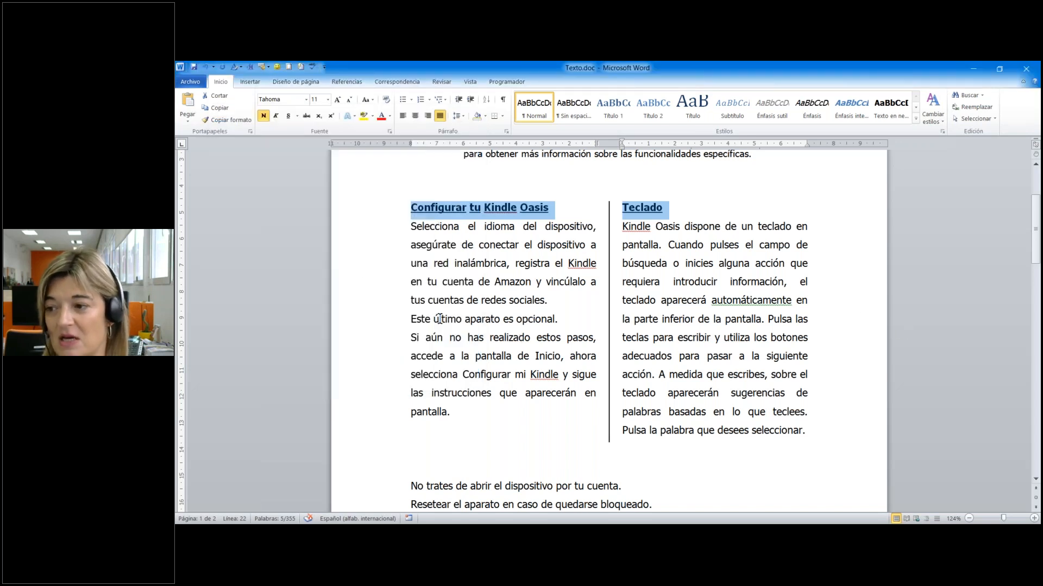
pyautogui.click(411, 412)
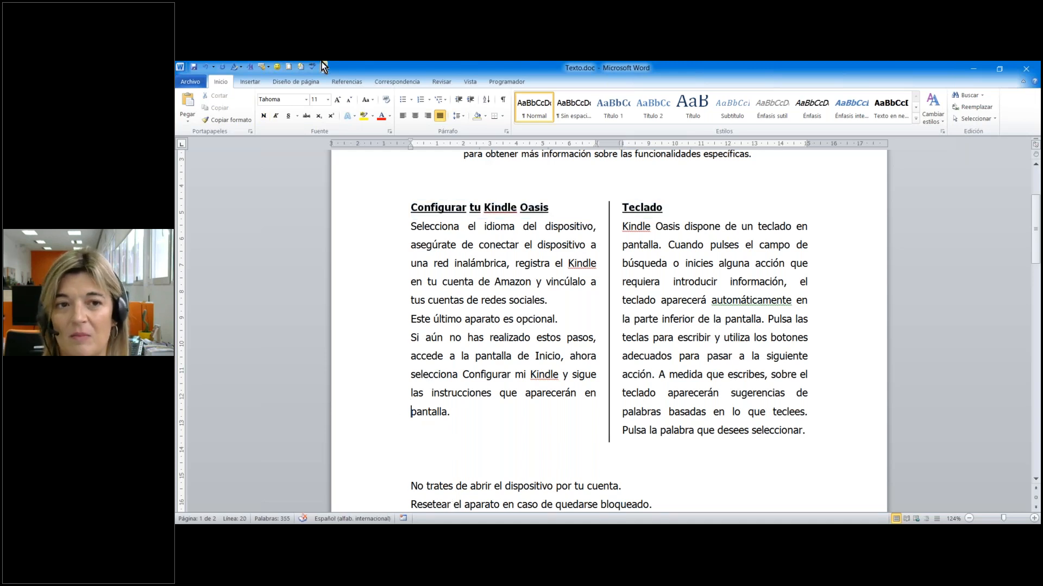
pyautogui.click(298, 82)
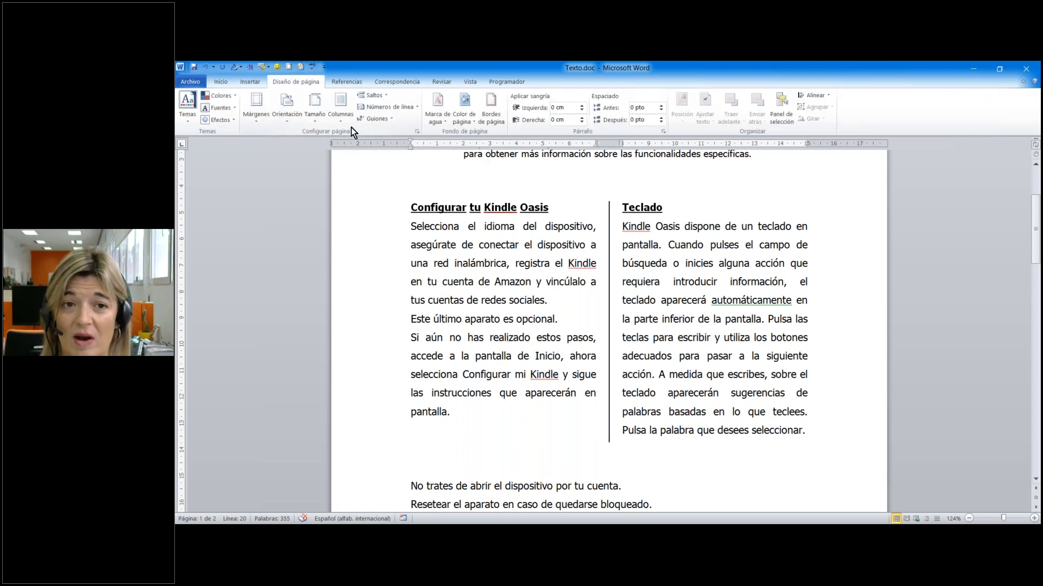
pyautogui.click(387, 98)
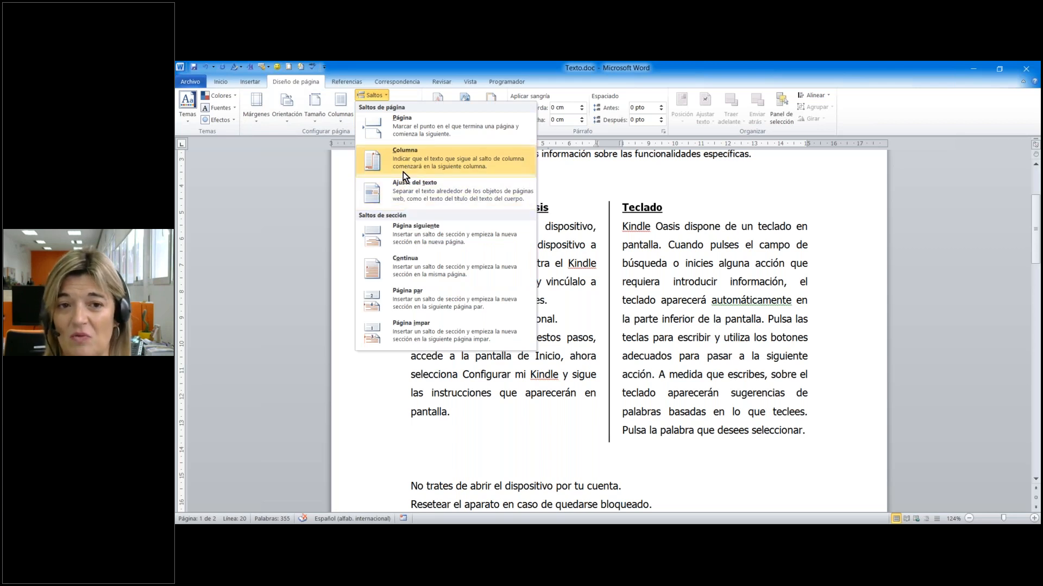
pyautogui.click(517, 434)
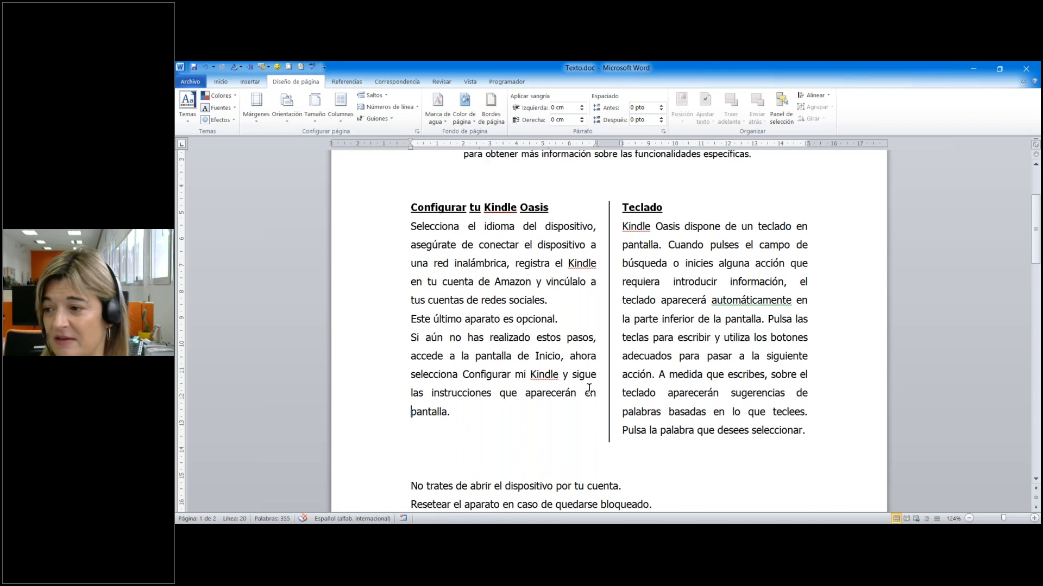
pyautogui.scroll(-1, 589, 389)
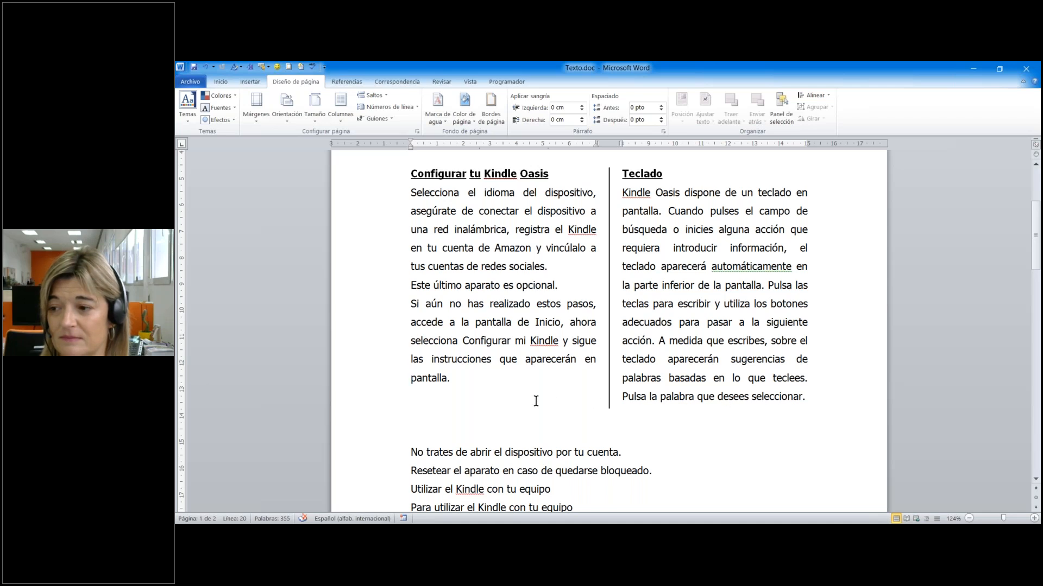
pyautogui.scroll(-1, 536, 401)
pyautogui.scroll(-1, 535, 401)
pyautogui.scroll(3, 536, 401)
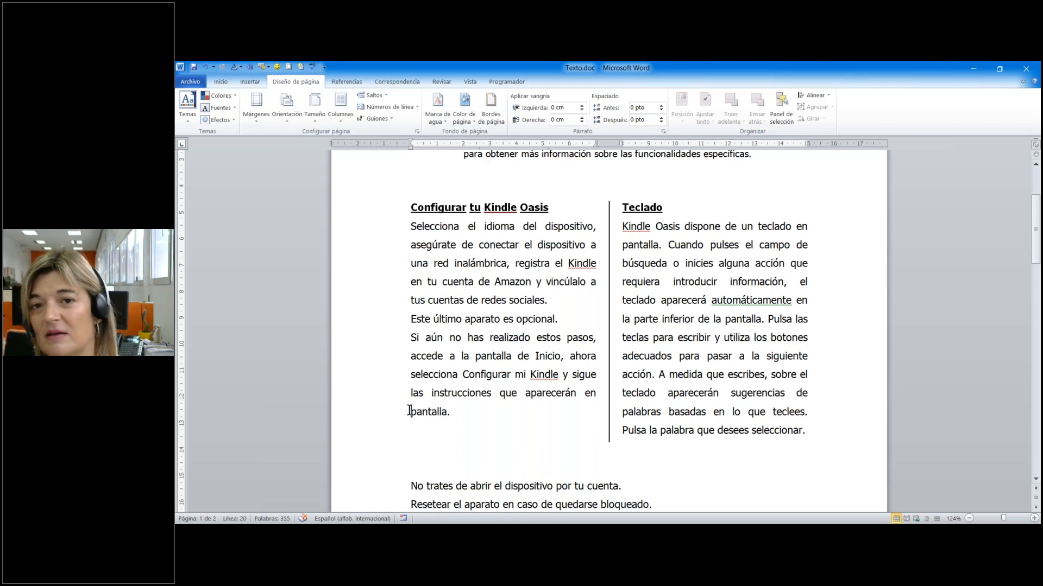
# Try a column break before "que aparecerán en pantalla" in the first column and check how the text is redistributed.
pyautogui.click(500, 392)
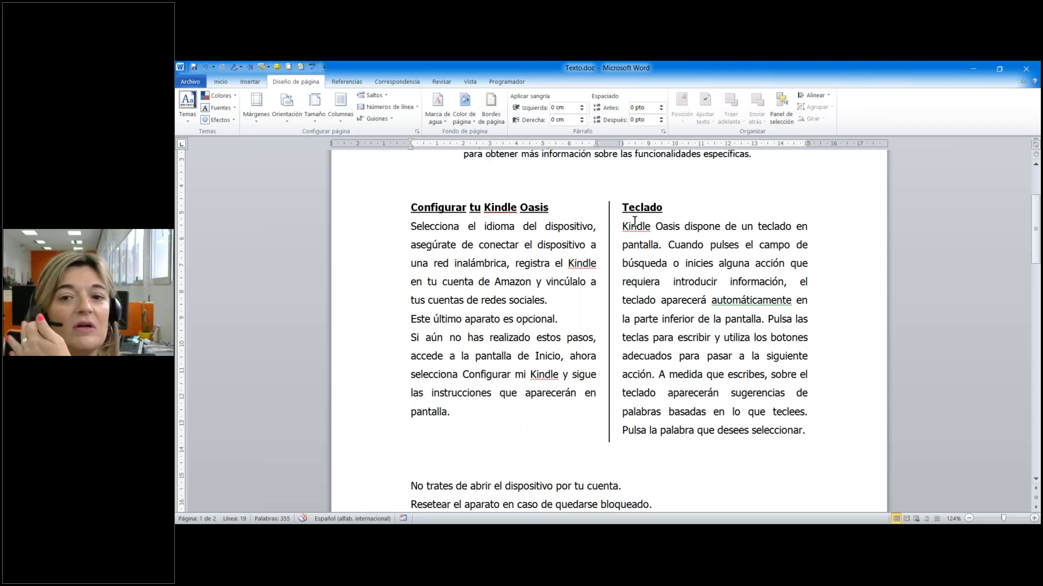
pyautogui.moveTo(500, 394); pyautogui.dragTo(588, 413)
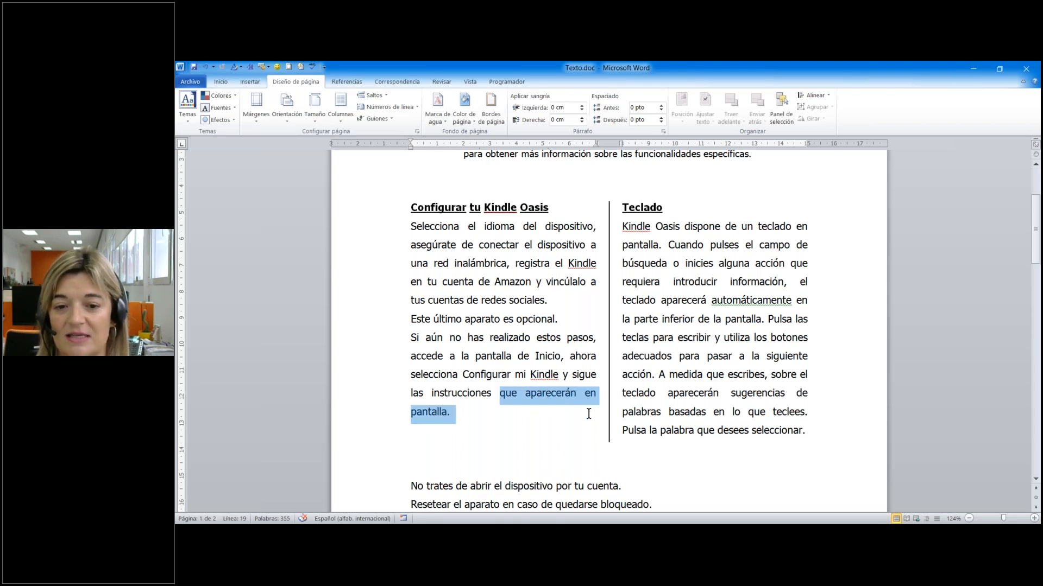
pyautogui.click(532, 408)
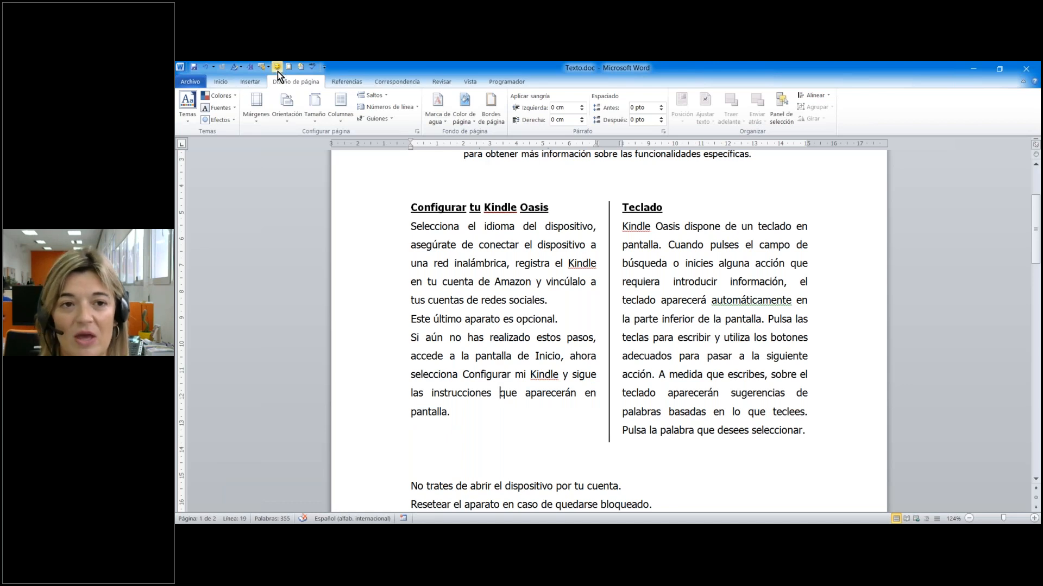
pyautogui.click(342, 122)
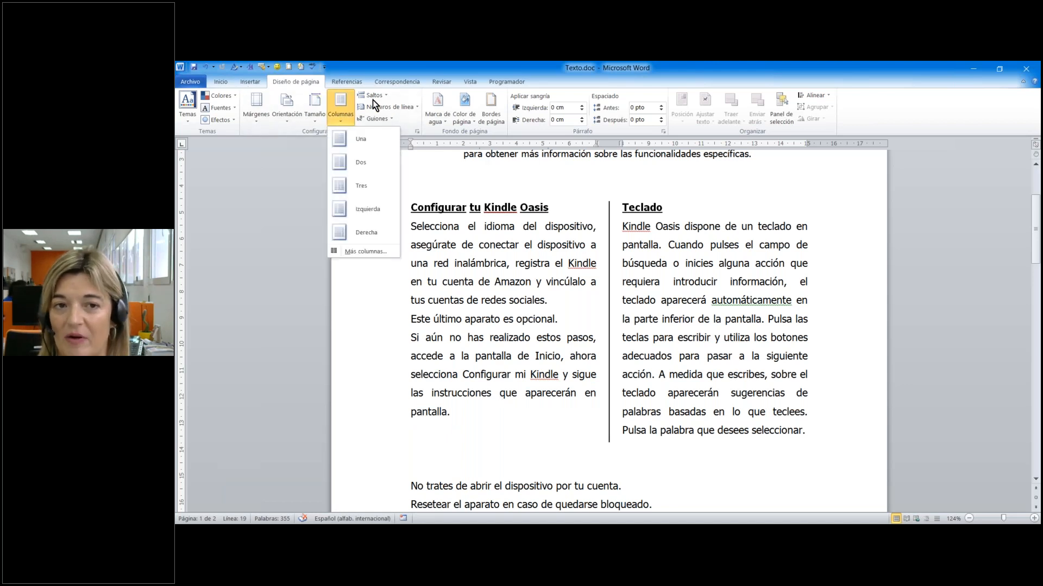
pyautogui.click(387, 96)
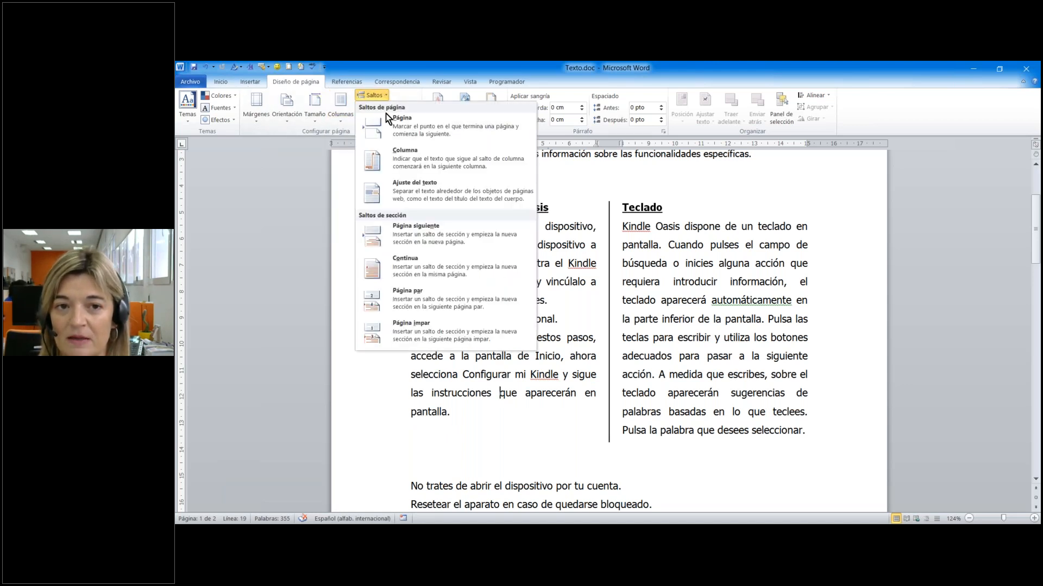
pyautogui.click(403, 163)
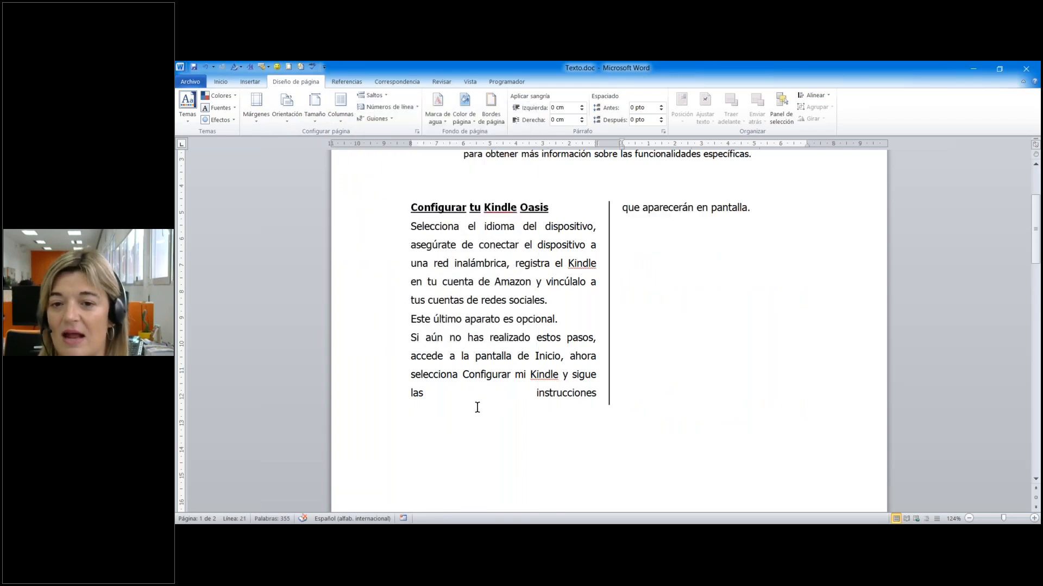
pyautogui.scroll(-8, 773, 440)
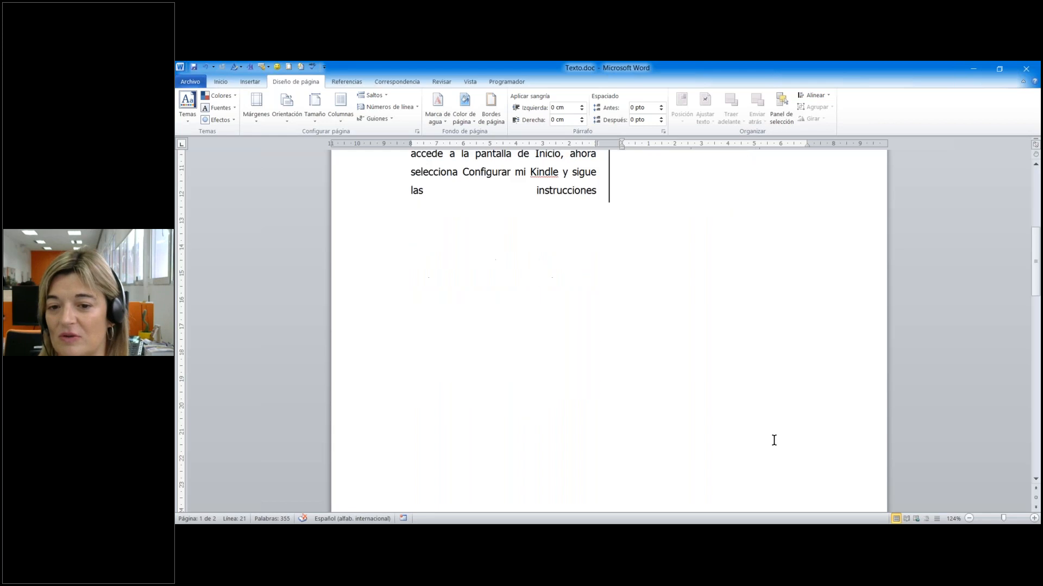
pyautogui.scroll(-6, 770, 432)
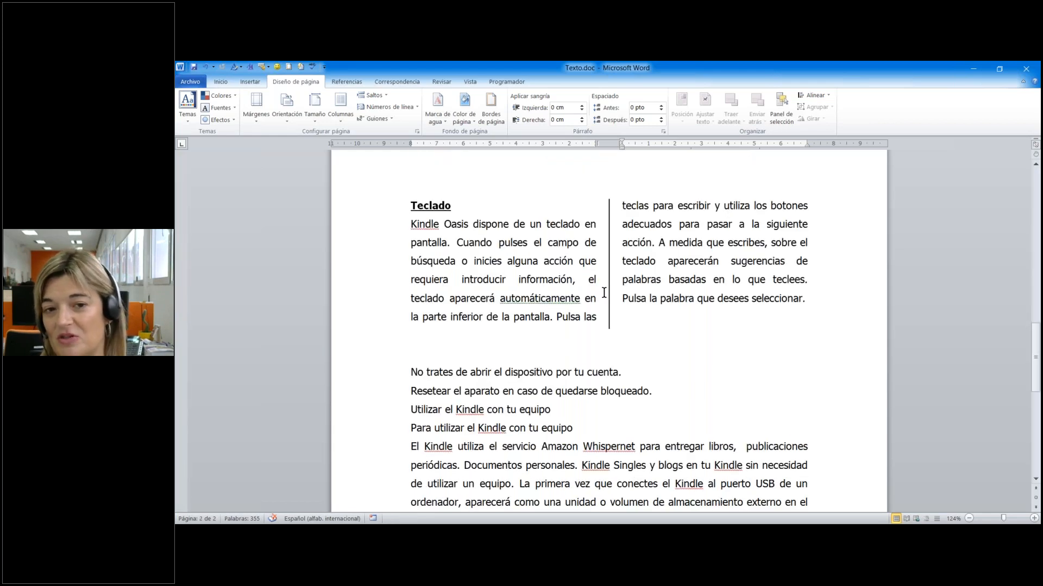
pyautogui.scroll(9, 603, 293)
pyautogui.scroll(12, 660, 256)
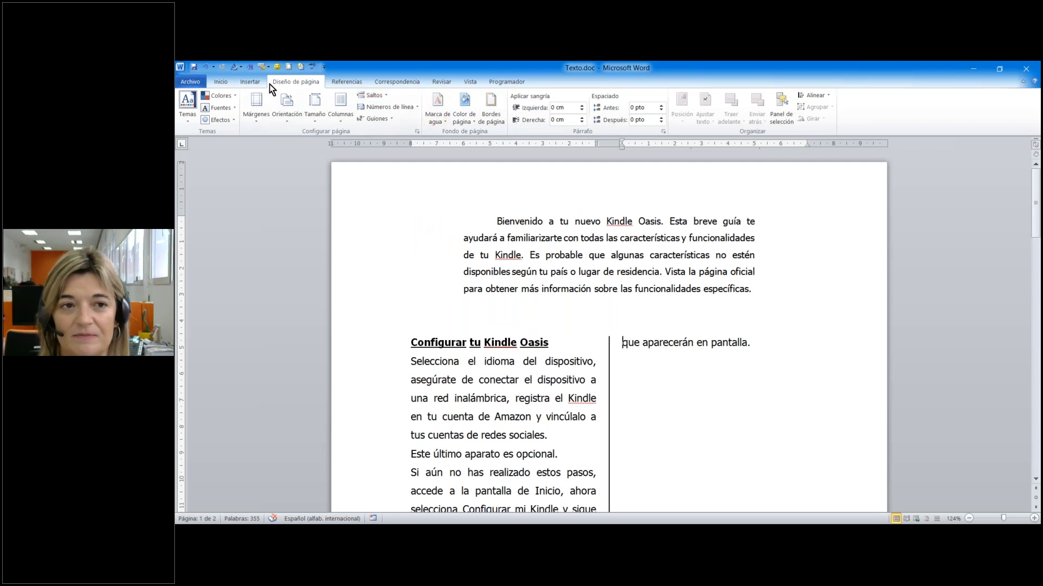
# Show the formatting marks and delete the column break that precedes the Teclado heading.
pyautogui.click(221, 83)
pyautogui.click(503, 99)
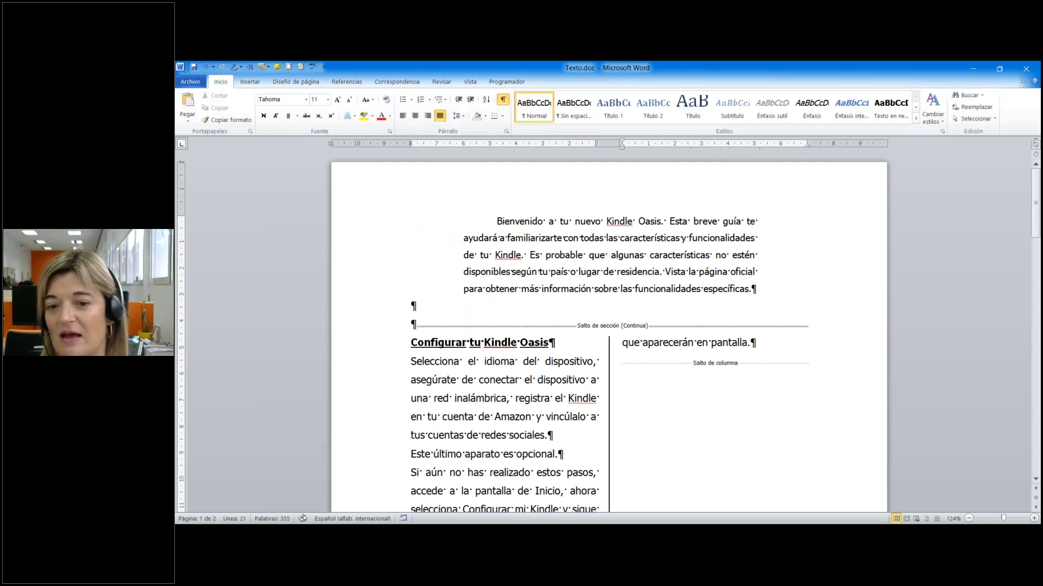
pyautogui.scroll(-1, 706, 391)
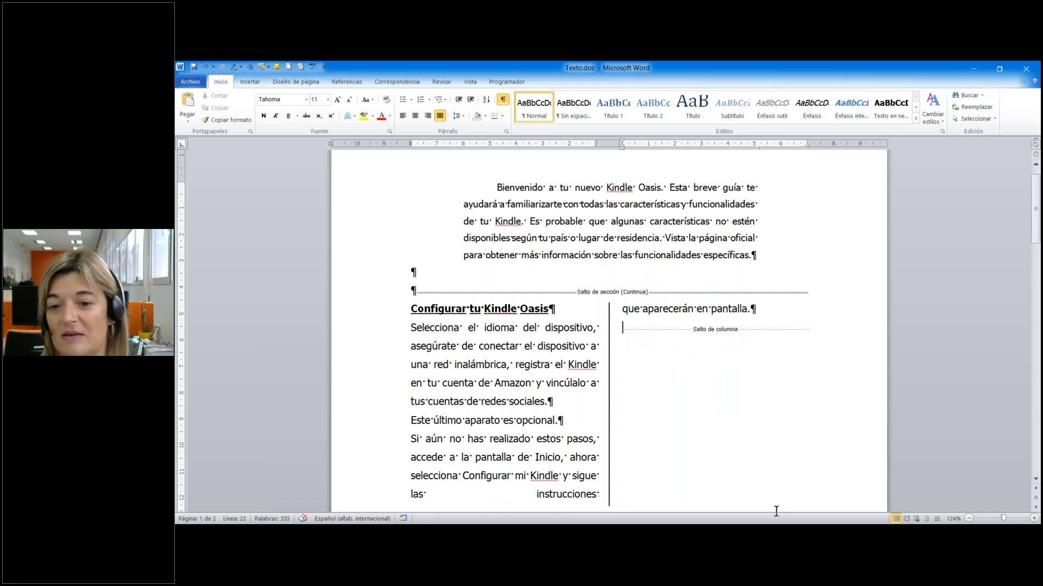
pyautogui.scroll(-4, 703, 384)
pyautogui.scroll(3, 714, 191)
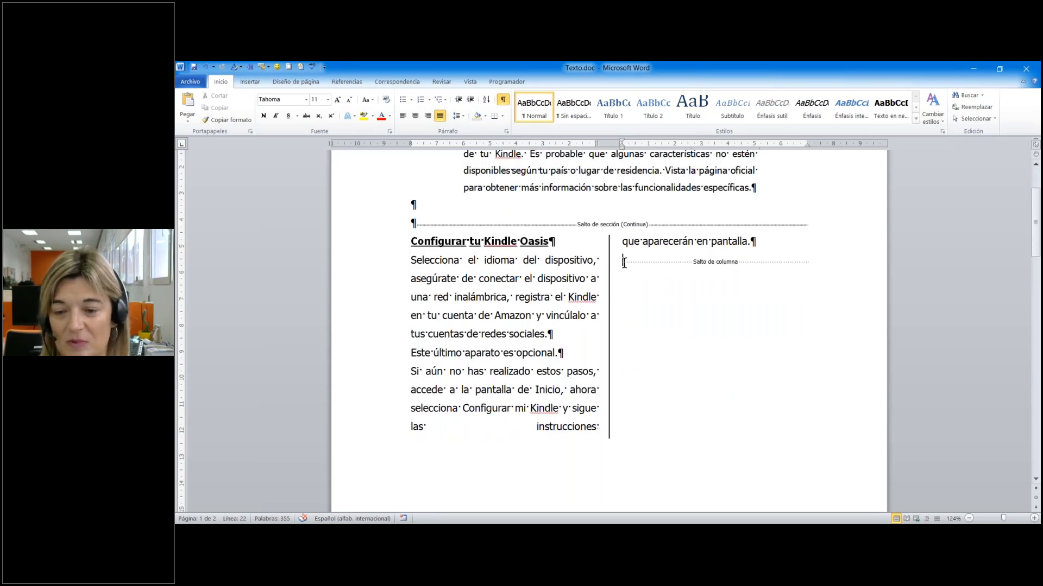
pyautogui.press('Delete')
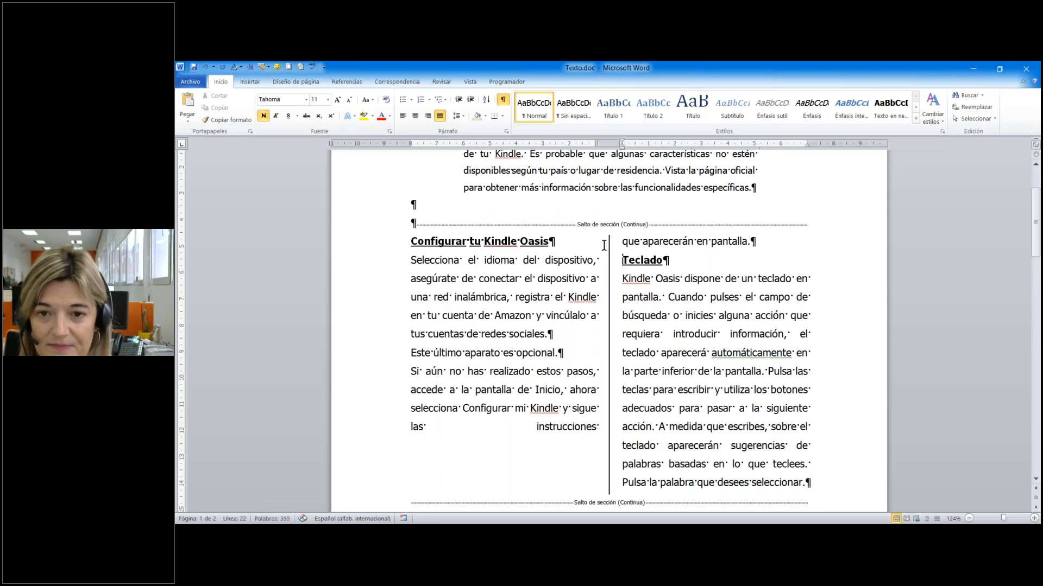
# Undo the break deletion, the trial column break, the headings' underline and bold, and the original column break before Teclado.
pyautogui.click(204, 66)
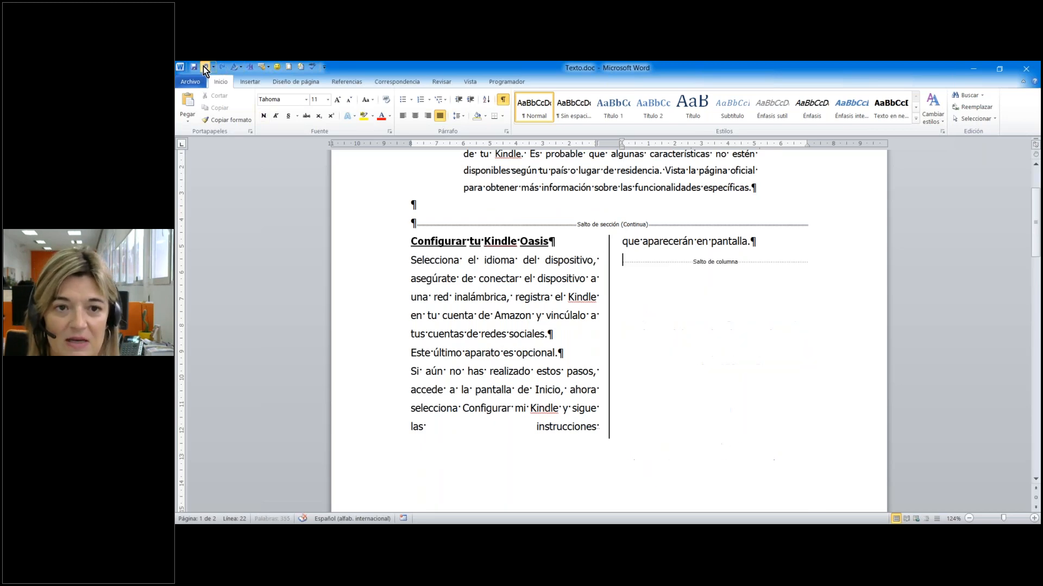
pyautogui.click(204, 66)
pyautogui.click(204, 66)
pyautogui.click(203, 66)
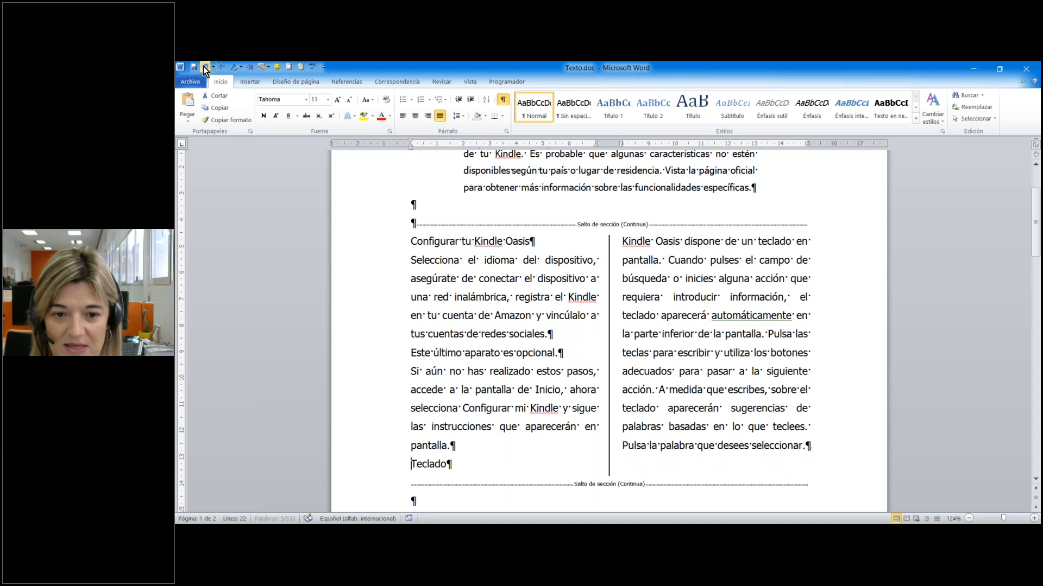
# Hide the formatting marks and insert a column break before the Teclado heading.
pyautogui.scroll(-3, 568, 460)
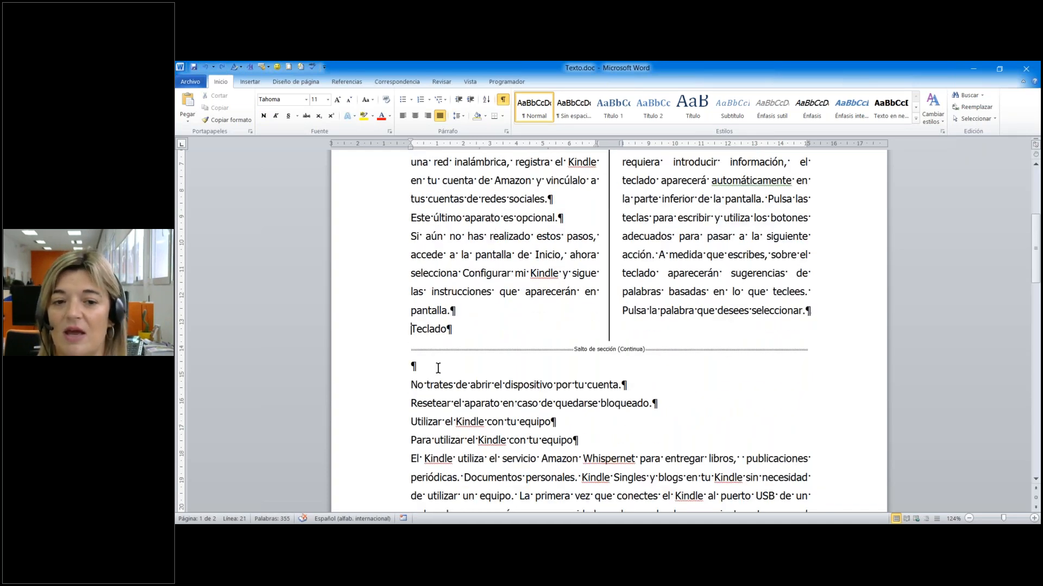
pyautogui.click(508, 99)
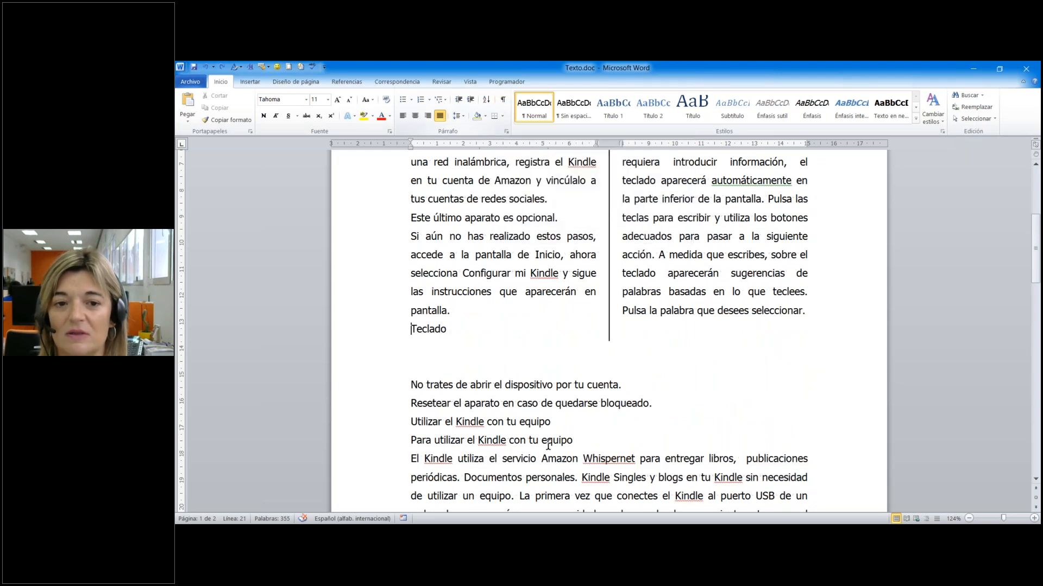
pyautogui.click(288, 82)
pyautogui.click(385, 97)
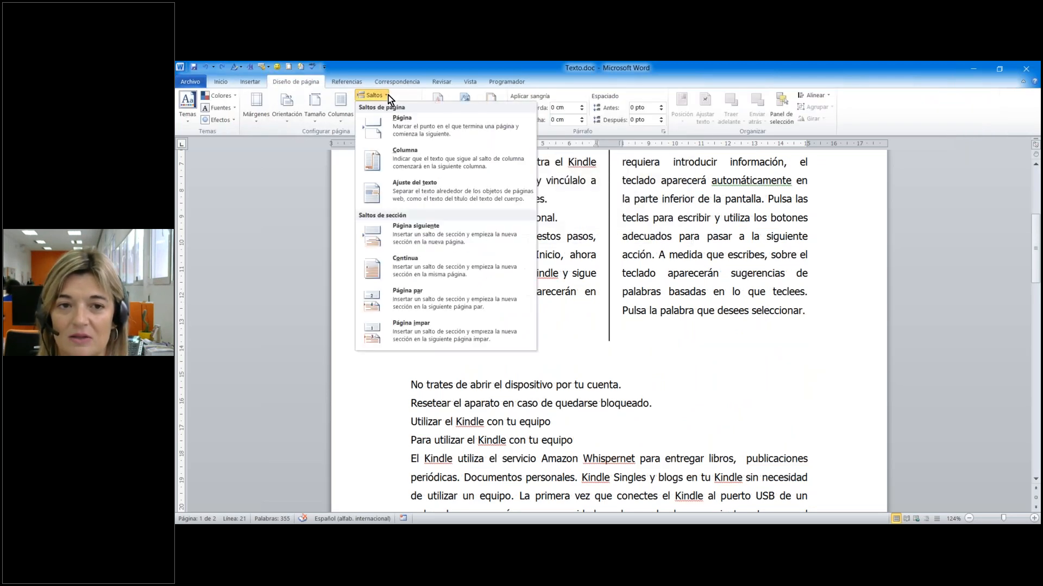
pyautogui.click(411, 158)
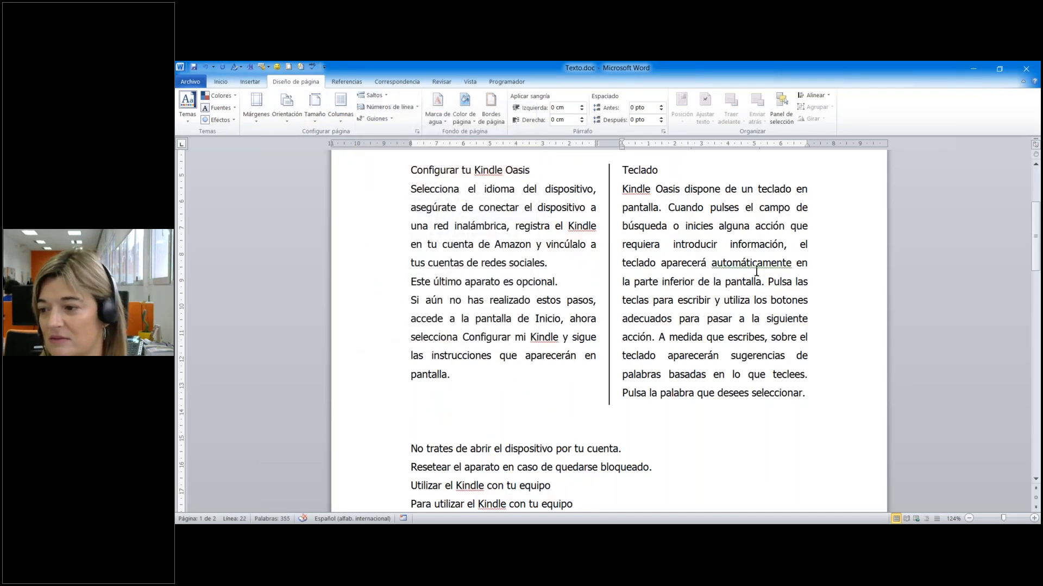
# Format the Configurar tu Kindle Oasis and Teclado headings as bold 12 pt with words-only underlining, and centre them.
pyautogui.rightClick(727, 262)
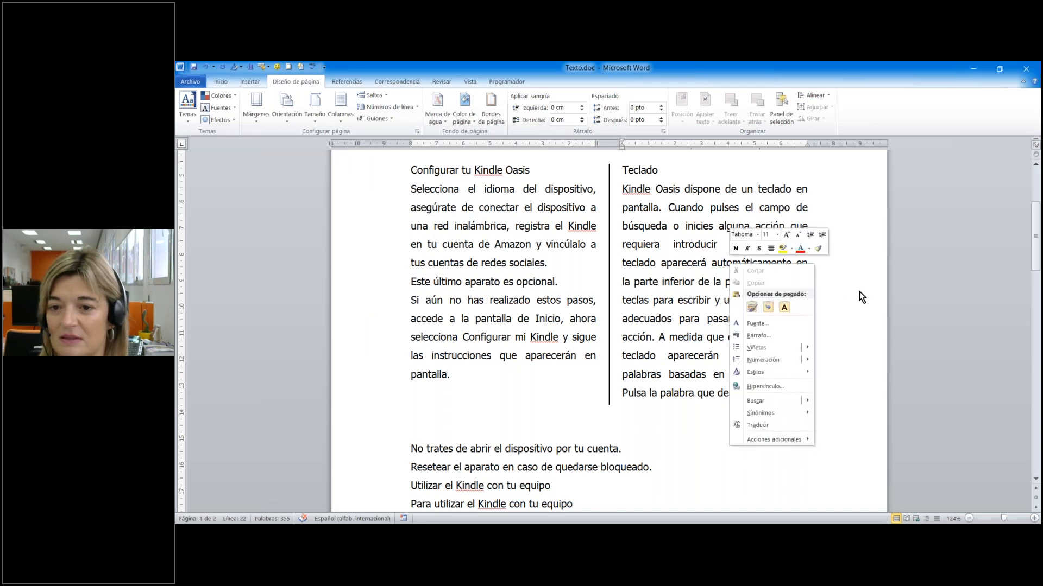
pyautogui.click(749, 246)
pyautogui.scroll(1, 516, 207)
pyautogui.moveTo(408, 237); pyautogui.dragTo(672, 238)
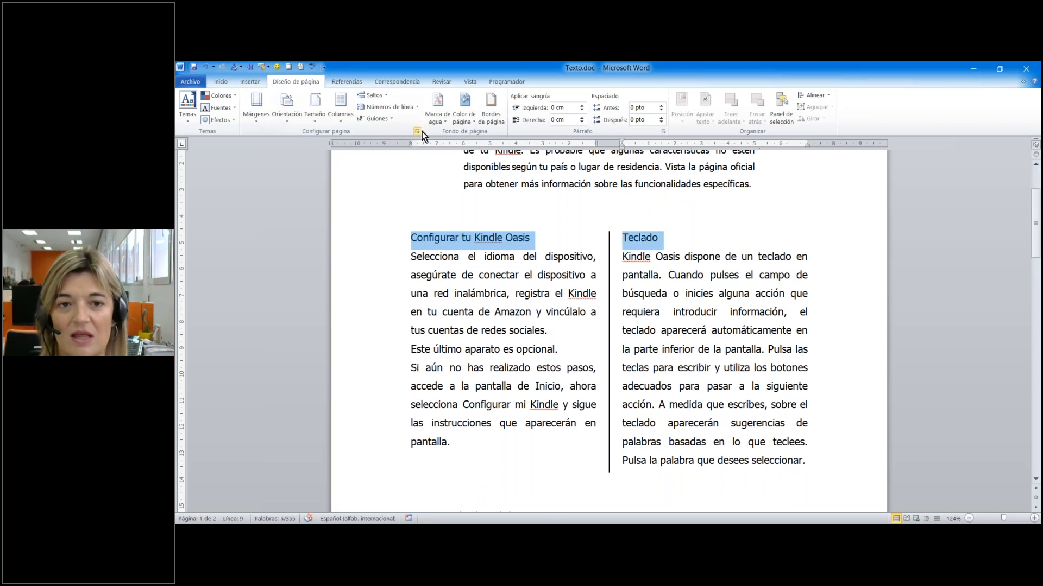
pyautogui.click(417, 131)
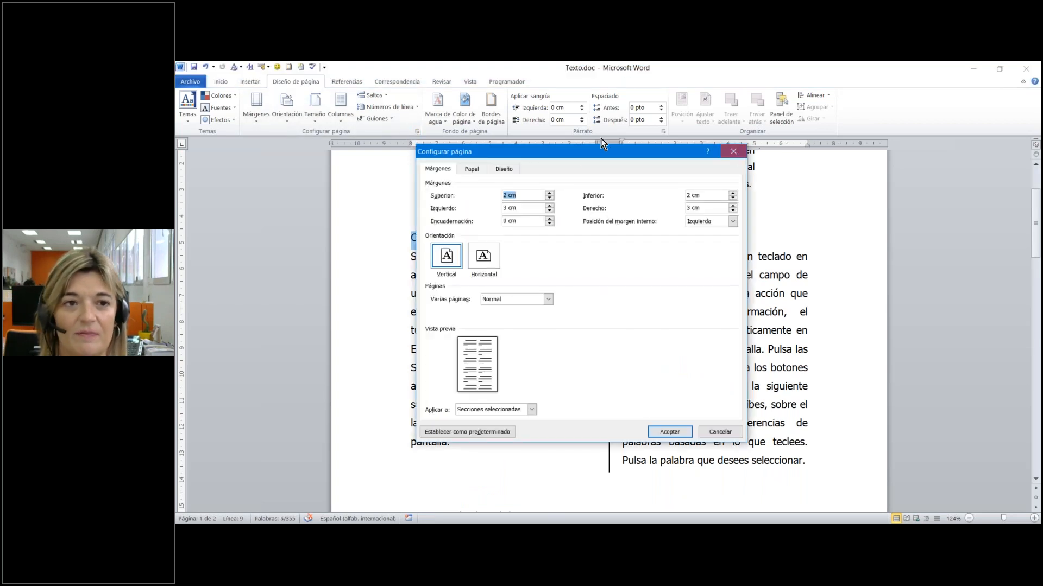
pyautogui.press('Escape')
pyautogui.click(220, 81)
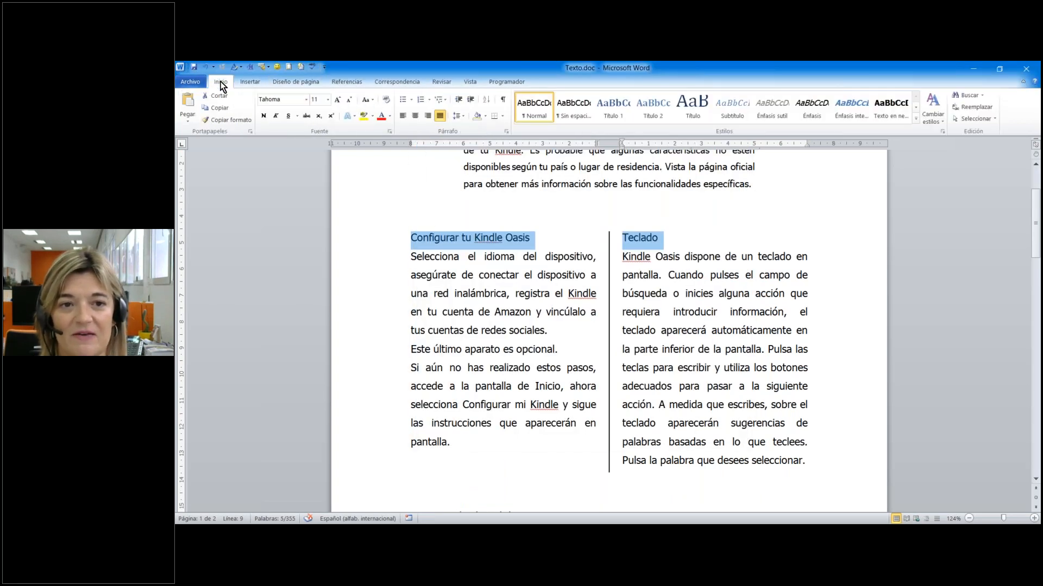
pyautogui.click(388, 132)
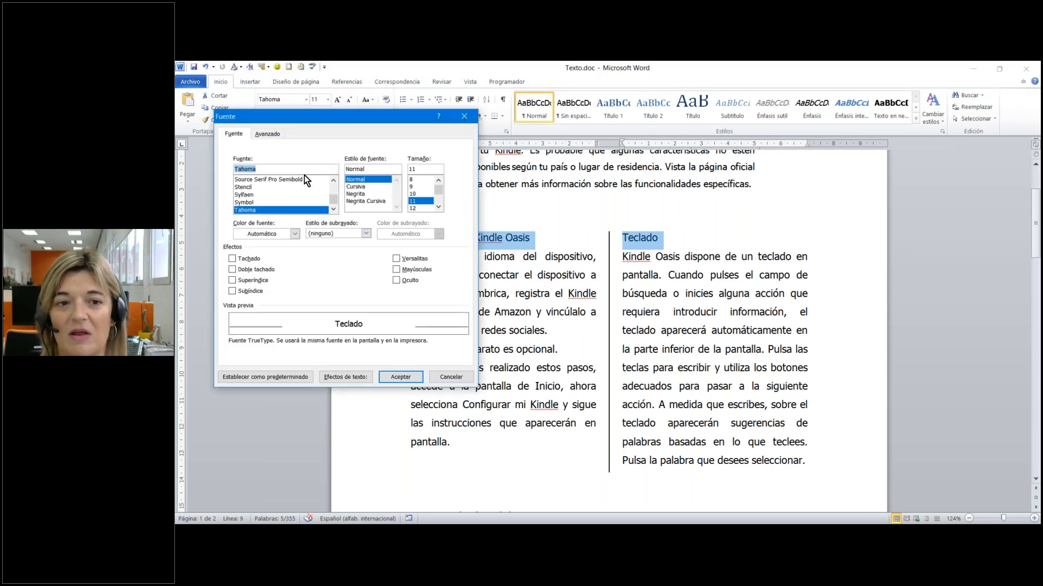
pyautogui.click(358, 194)
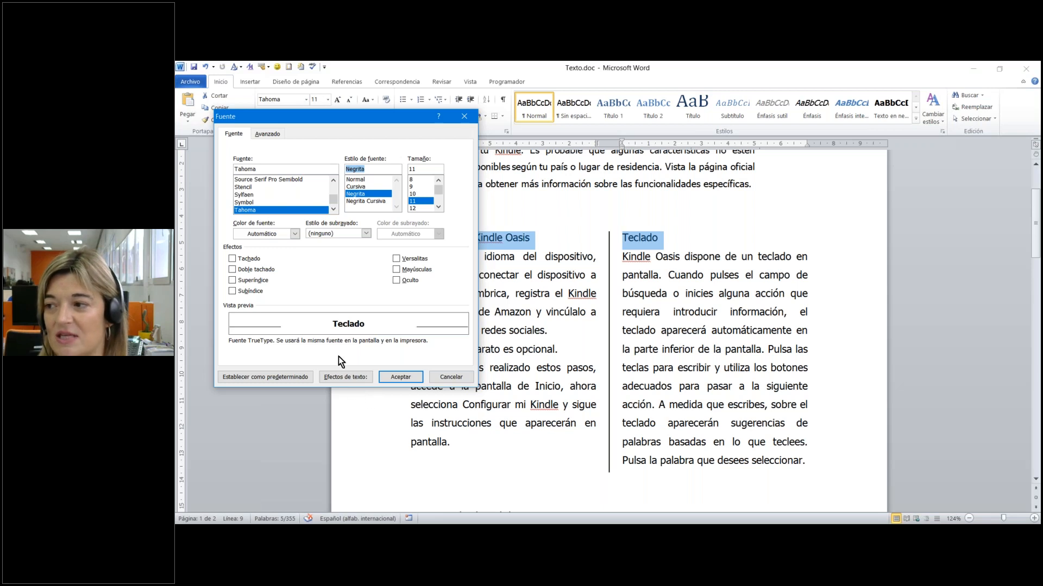
pyautogui.click(366, 234)
pyautogui.click(352, 251)
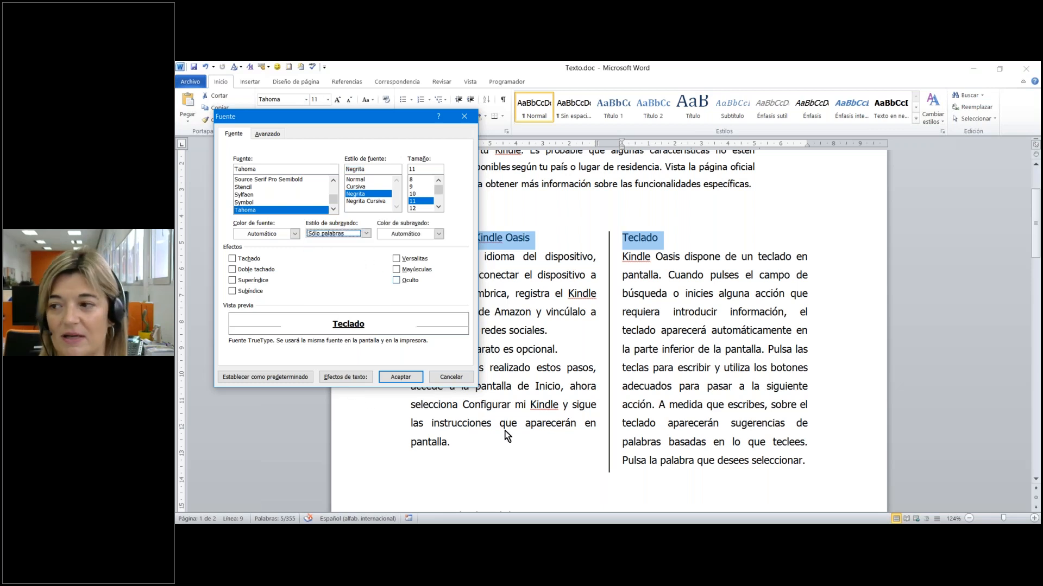
pyautogui.click(419, 207)
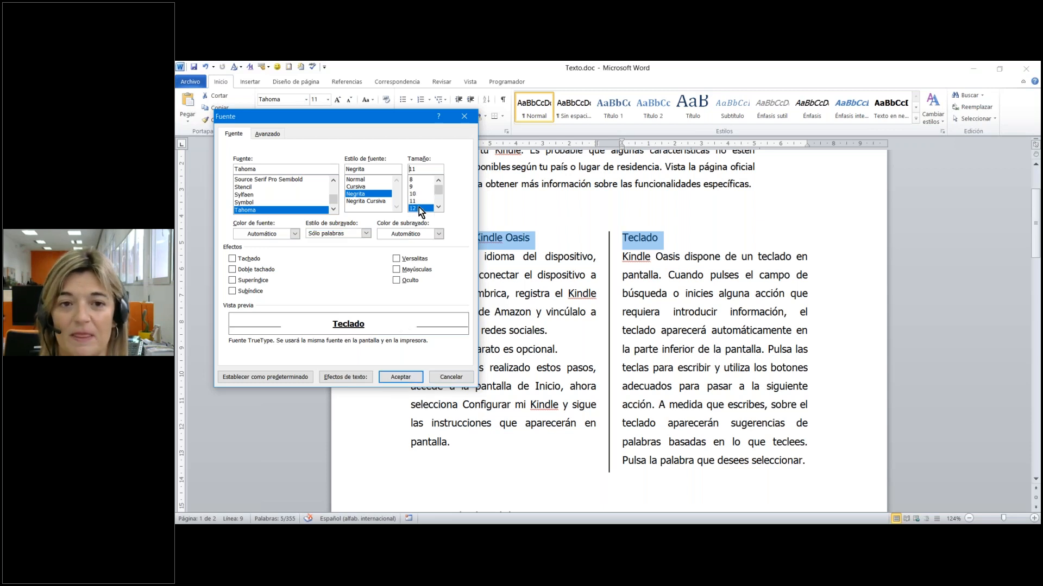
pyautogui.click(400, 378)
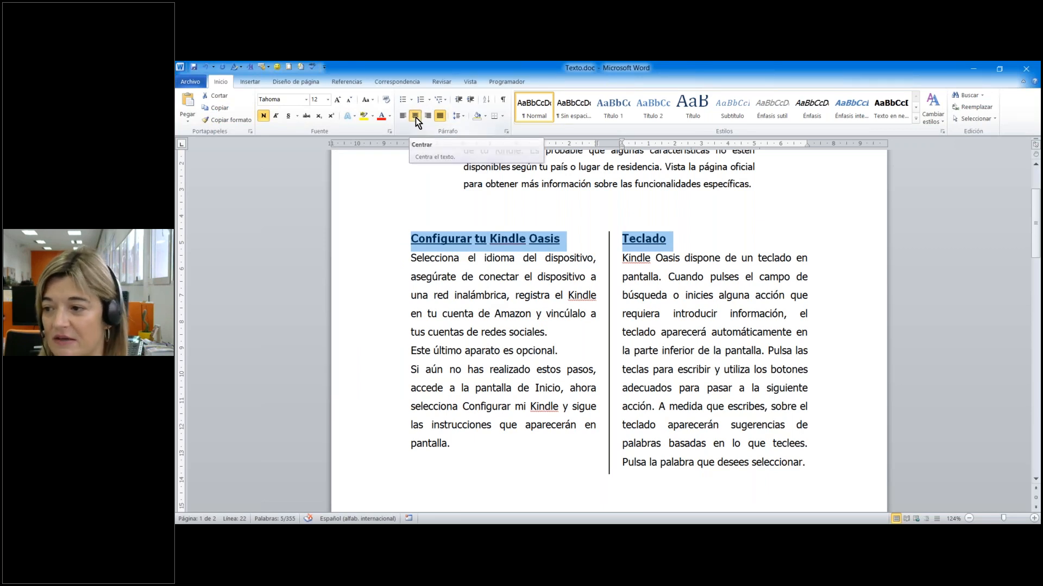
pyautogui.click(415, 117)
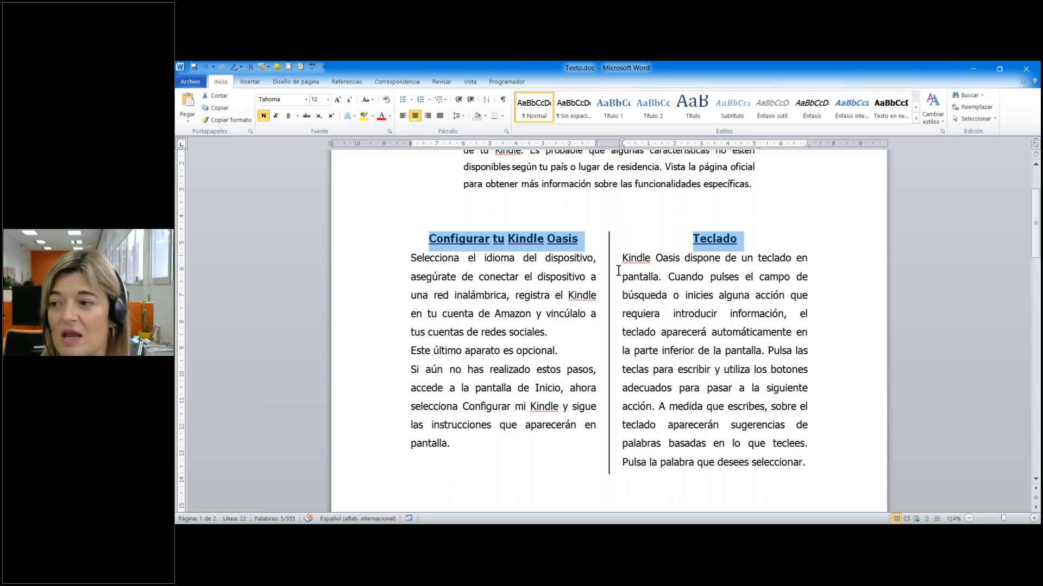
pyautogui.hotkey('alt', 'Tab')
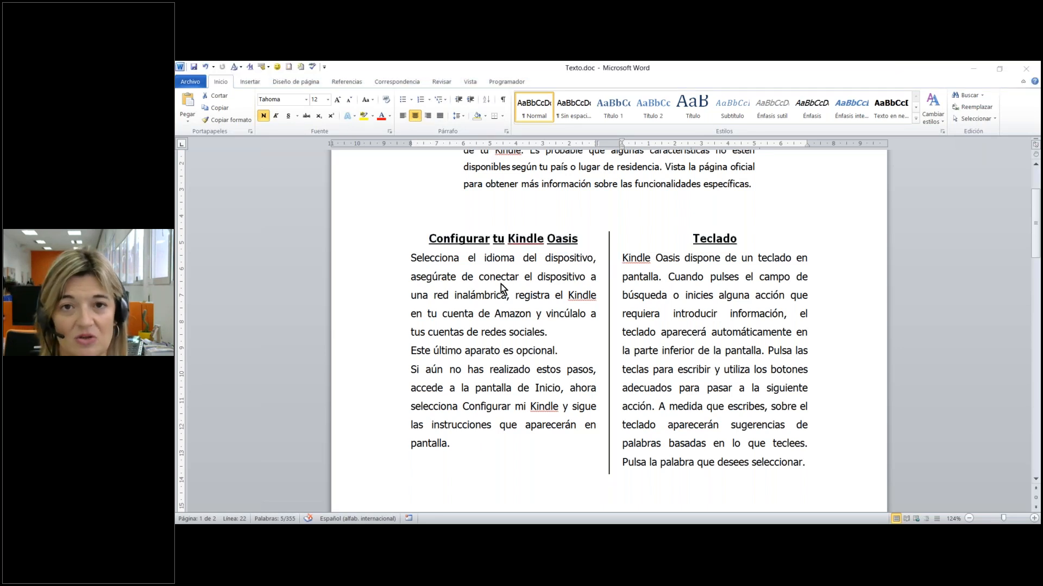
# Set the body paragraphs under both column headings to 10 pt with justified alignment.
pyautogui.scroll(-1, 501, 288)
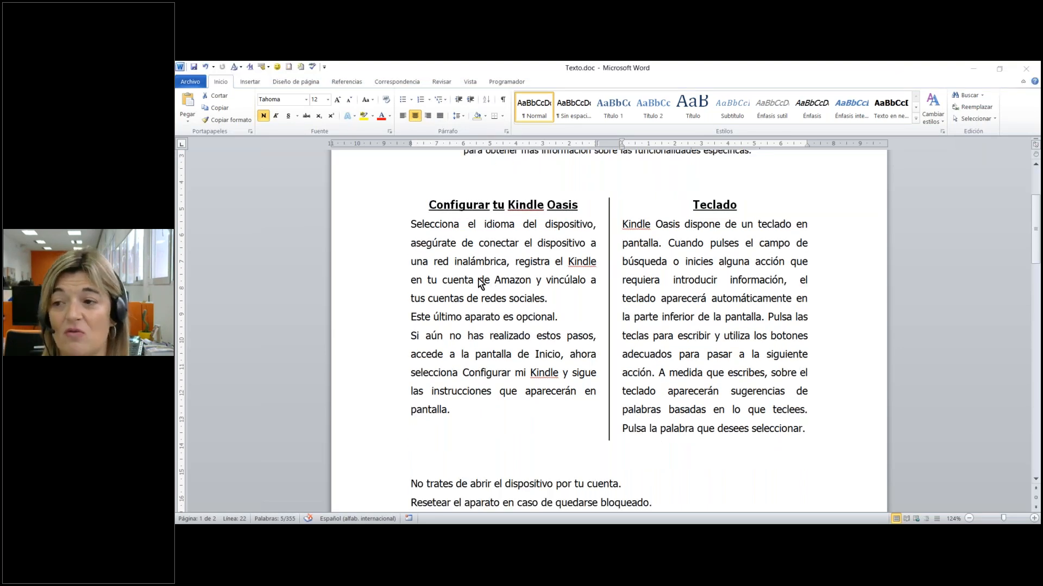
pyautogui.click(414, 223)
pyautogui.moveTo(414, 223); pyautogui.dragTo(490, 406)
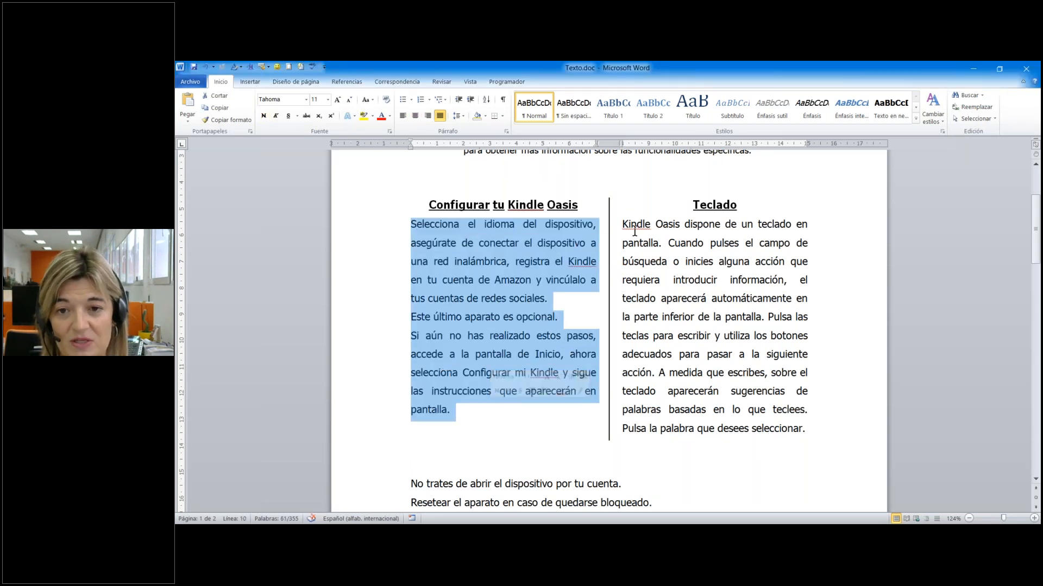
pyautogui.keyDown('ctrl'); pyautogui.moveTo(623, 224); pyautogui.dragTo(815, 425); pyautogui.keyUp('ctrl')
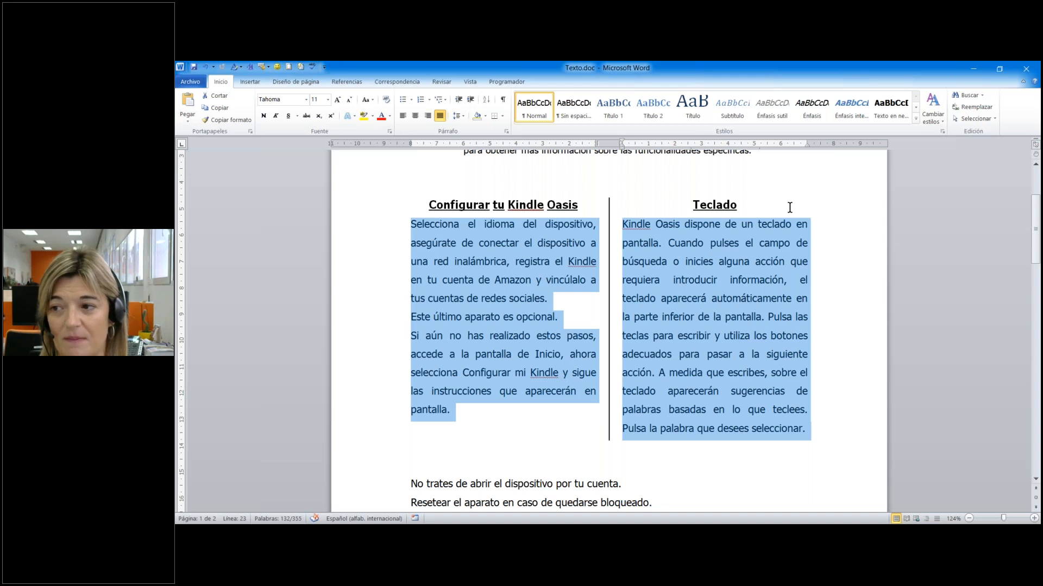
pyautogui.click(327, 100)
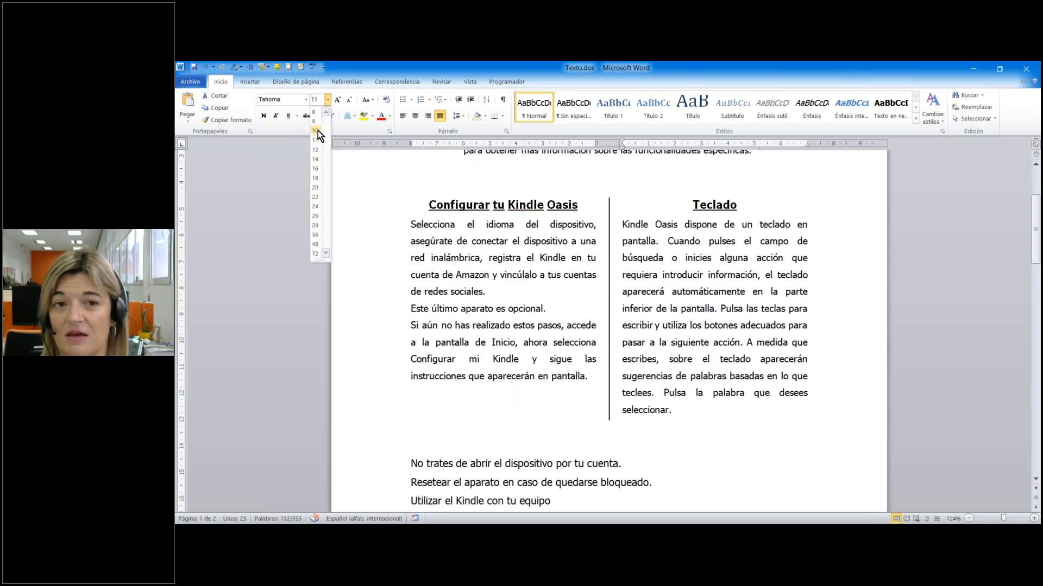
pyautogui.click(317, 131)
pyautogui.click(439, 116)
pyautogui.click(439, 116)
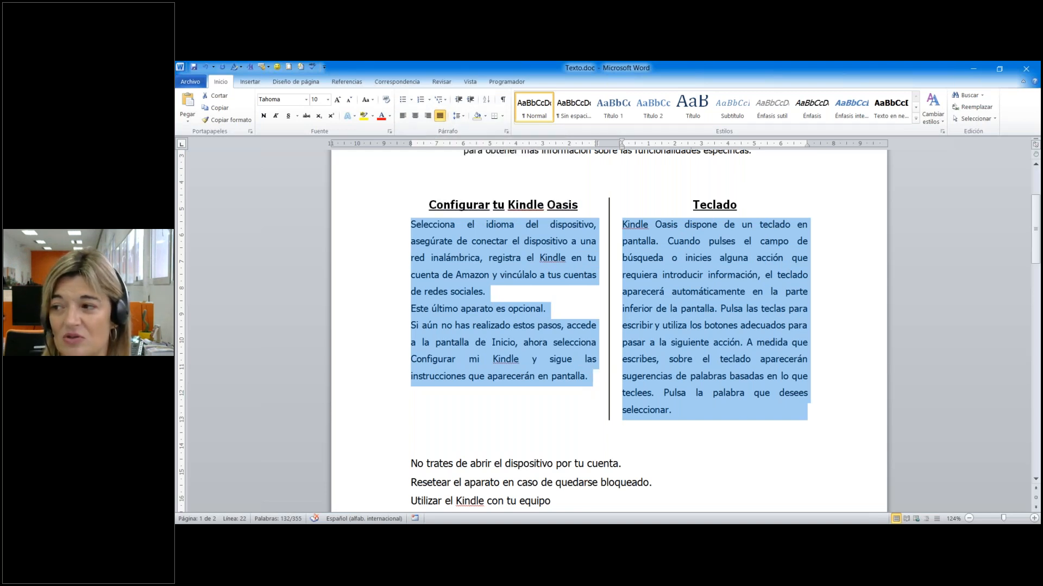
pyautogui.click(639, 188)
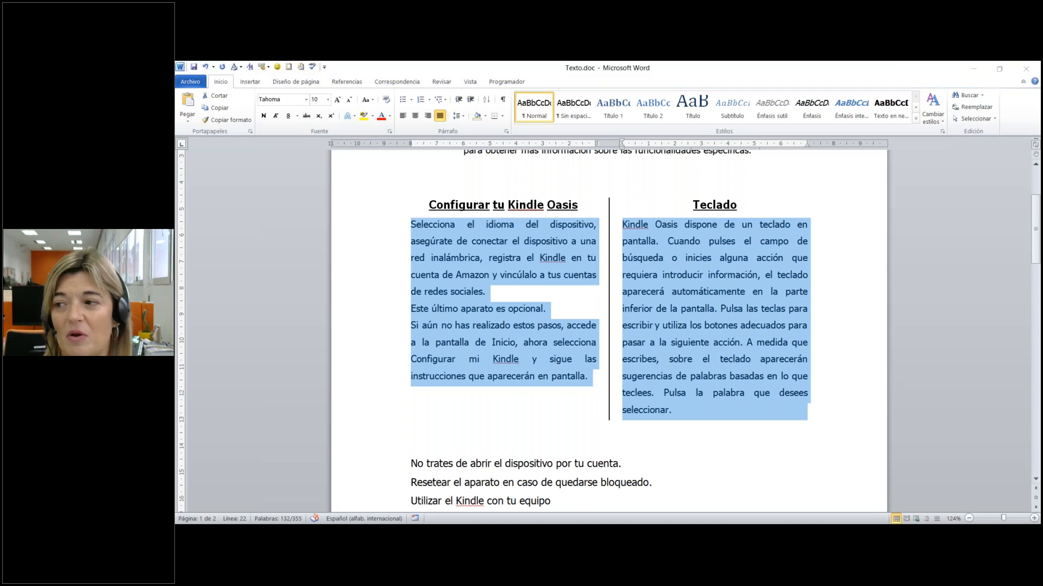
pyautogui.hotkey('alt', 'Tab')
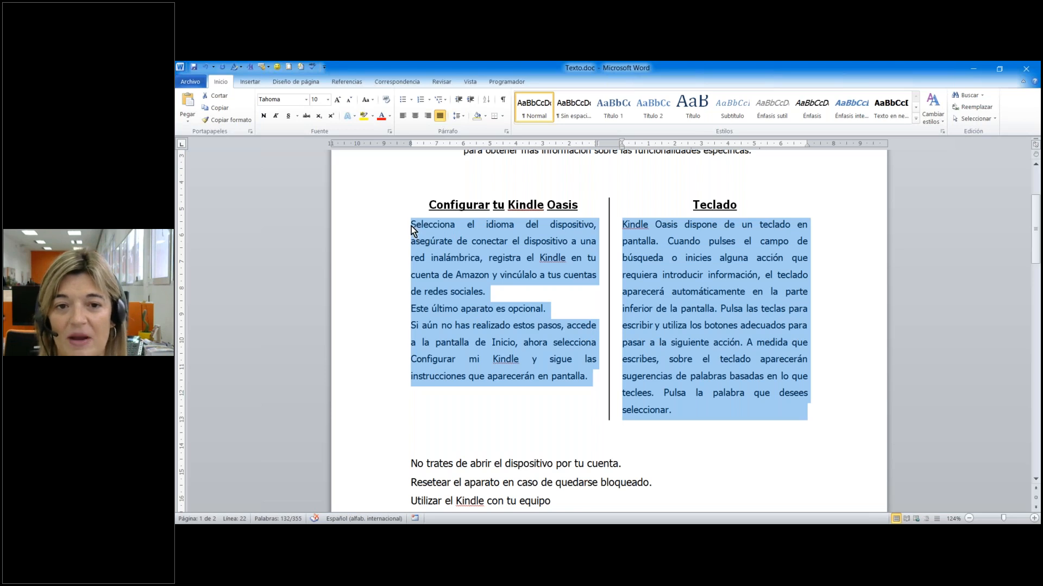
# Try a first-line indent of 1,6 cm on the body paragraphs of both columns.
pyautogui.moveTo(413, 229); pyautogui.dragTo(733, 412)
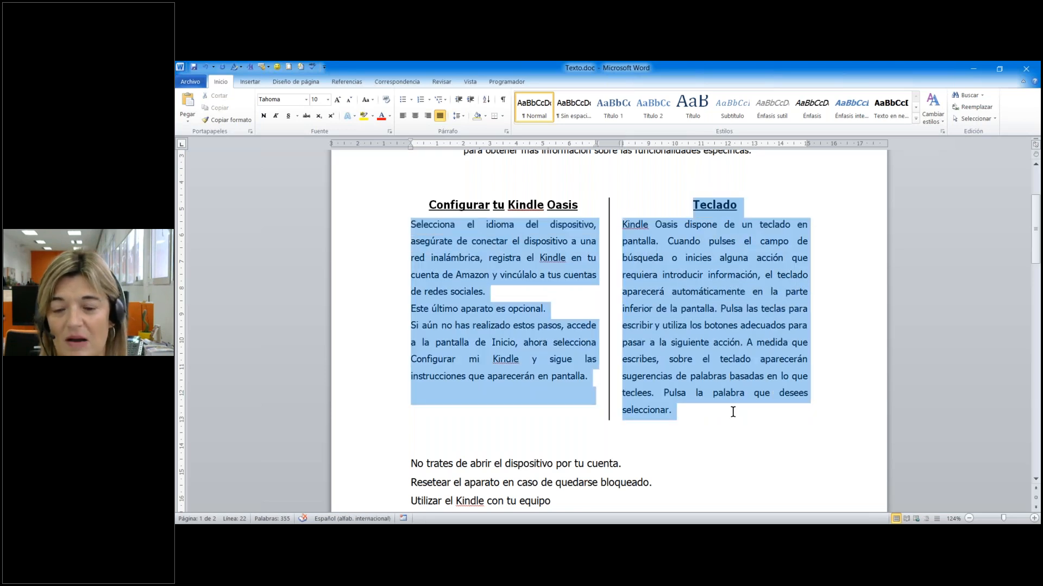
pyautogui.moveTo(411, 224); pyautogui.dragTo(591, 383)
pyautogui.moveTo(621, 227); pyautogui.dragTo(716, 408)
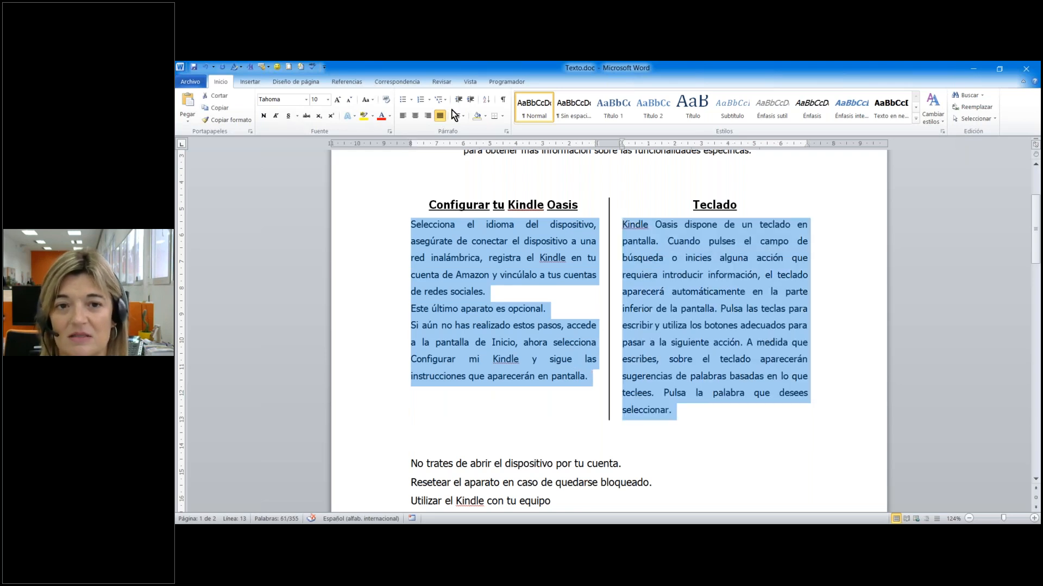
pyautogui.click(506, 131)
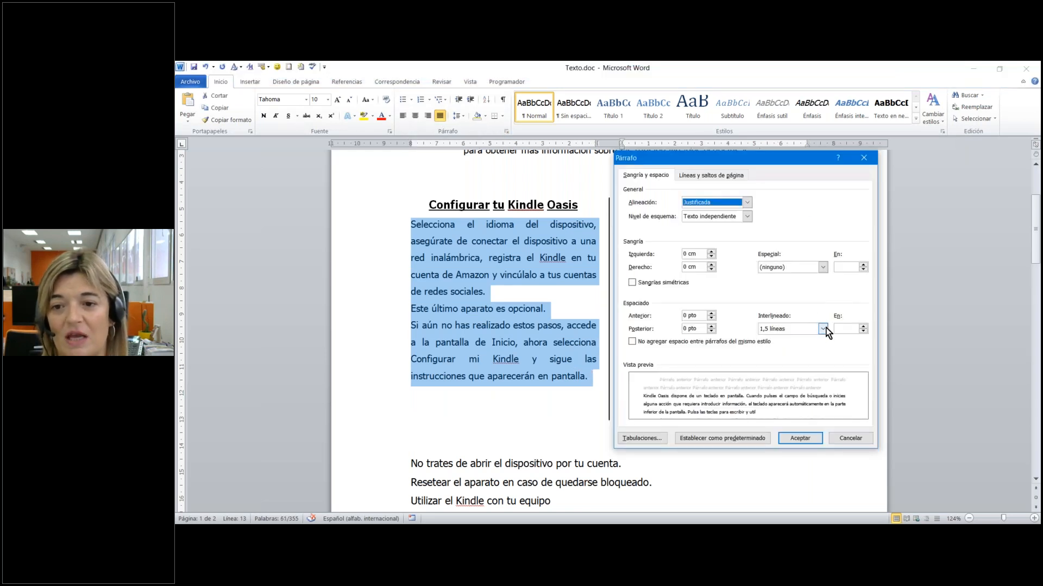
pyautogui.click(822, 268)
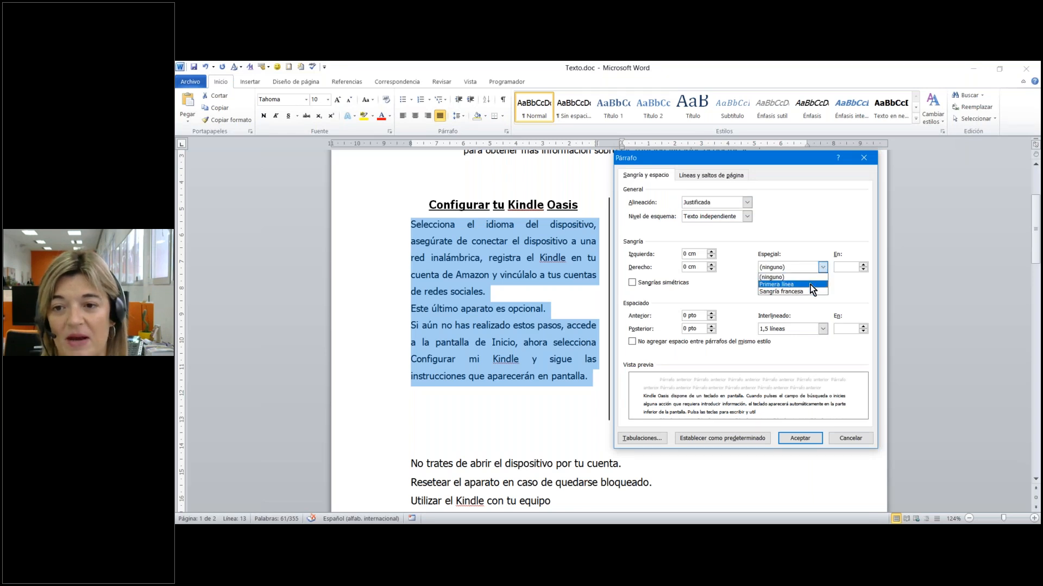
pyautogui.click(793, 283)
pyautogui.moveTo(843, 267); pyautogui.dragTo(835, 271)
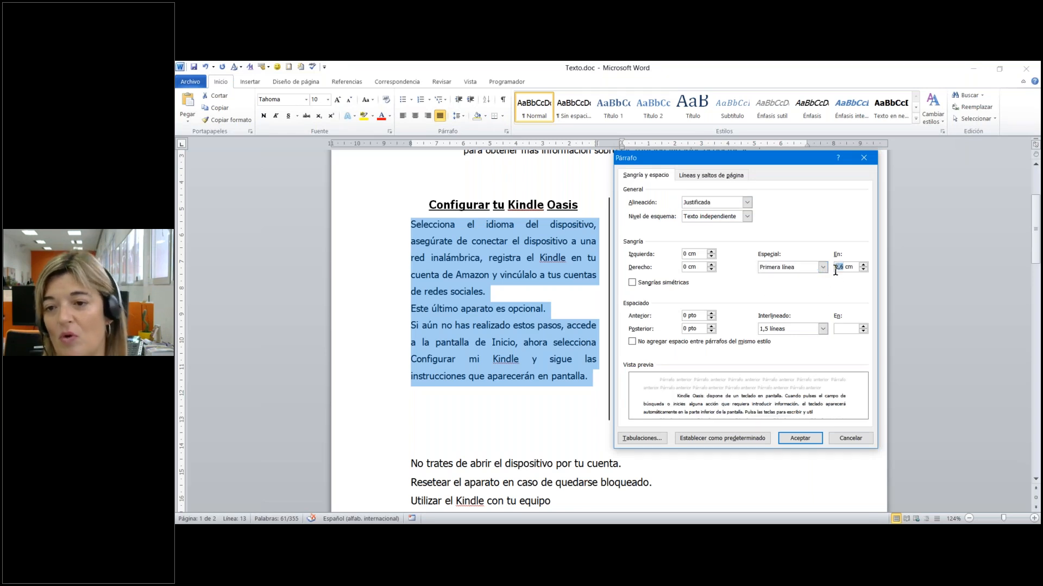
pyautogui.write('1')
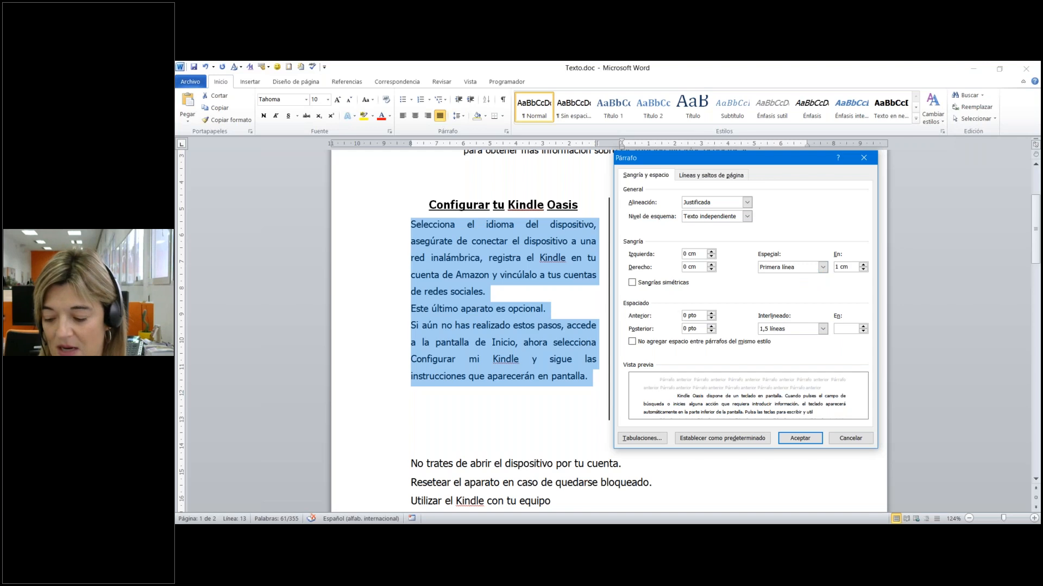
pyautogui.write(',6')
pyautogui.click(800, 438)
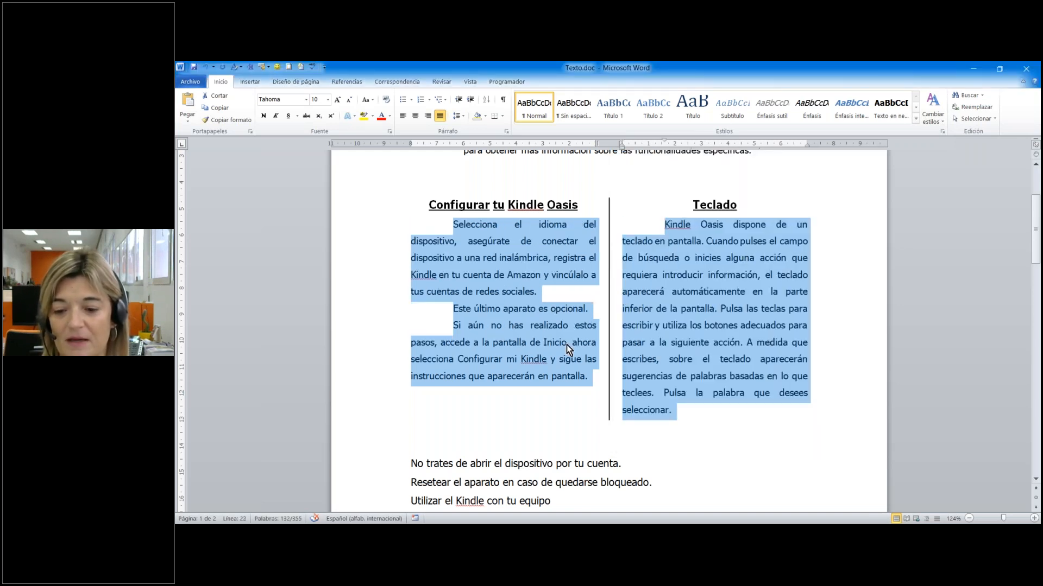
pyautogui.click(565, 344)
pyautogui.click(574, 327)
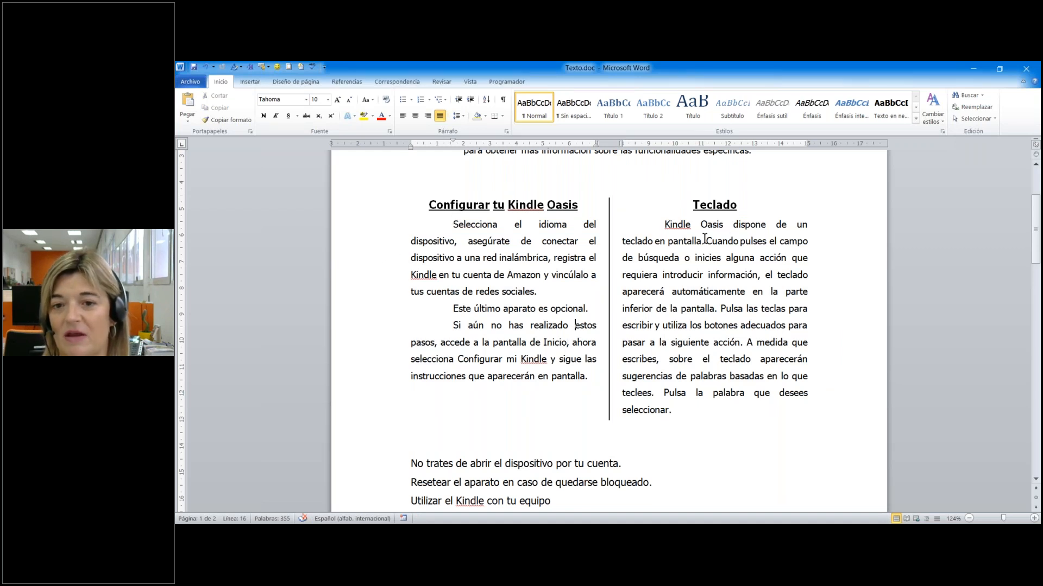
# Set the first-line indent of the body paragraphs in both columns to 1 cm.
pyautogui.moveTo(454, 223); pyautogui.dragTo(595, 377)
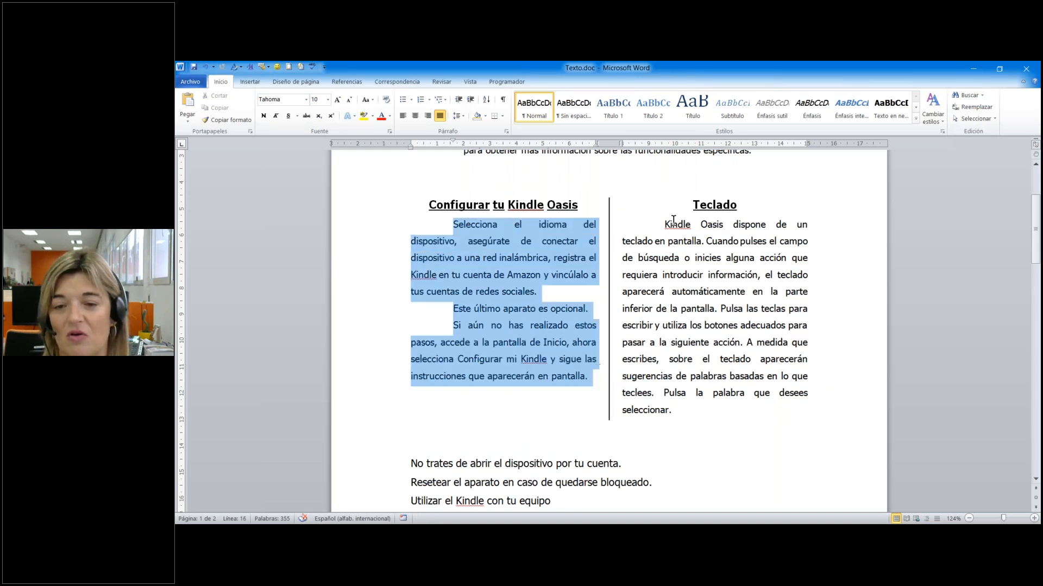
pyautogui.moveTo(653, 222); pyautogui.dragTo(757, 414)
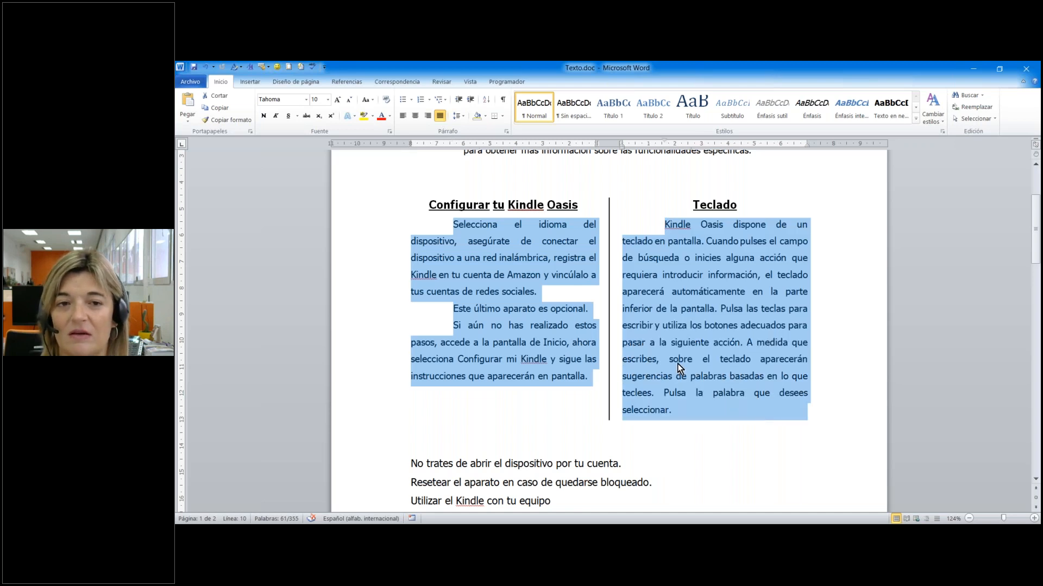
pyautogui.click(506, 132)
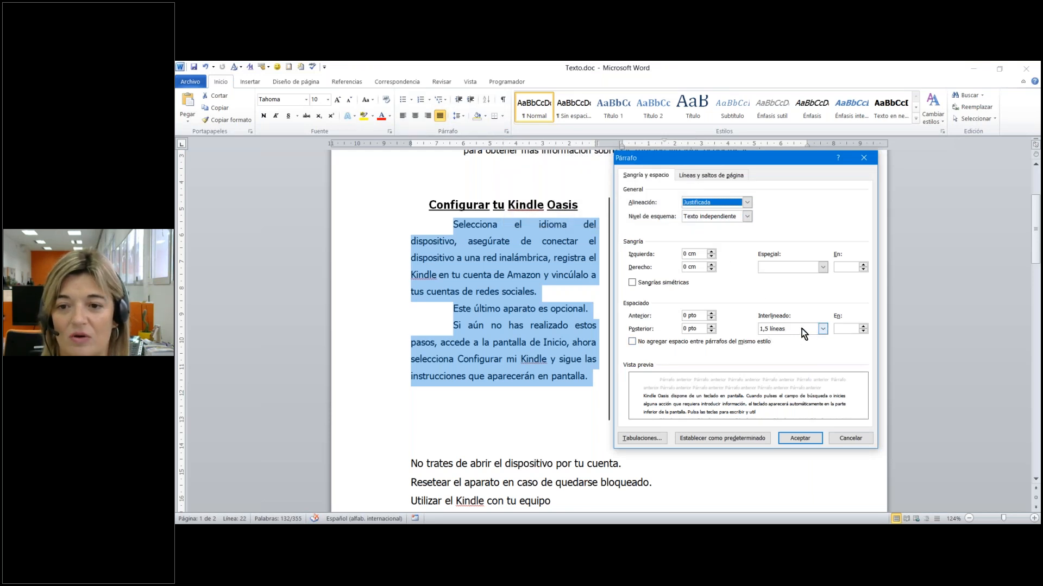
pyautogui.click(781, 265)
pyautogui.click(795, 285)
pyautogui.moveTo(850, 264); pyautogui.dragTo(812, 265)
pyautogui.write('1,6')
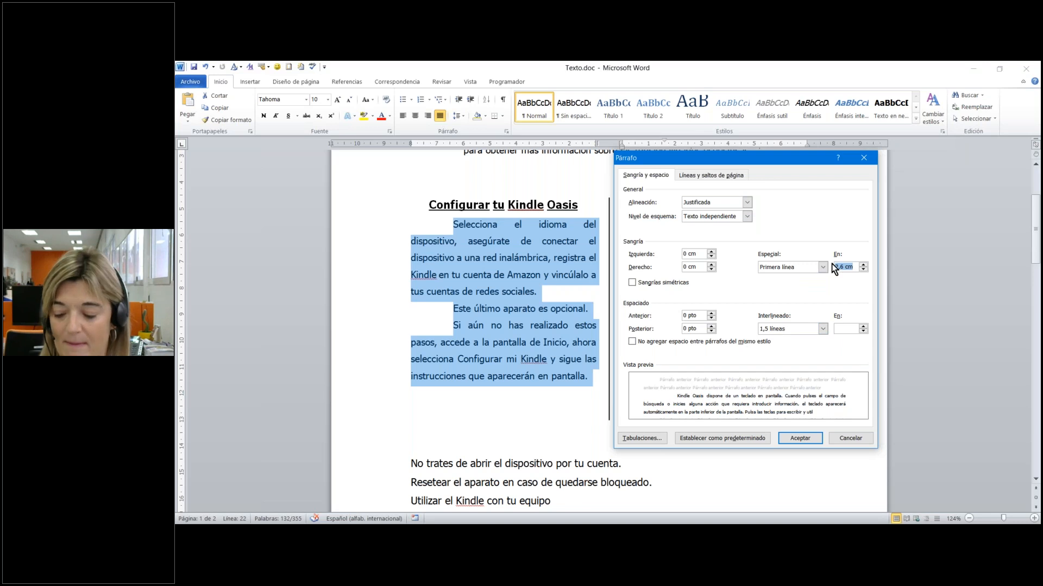
pyautogui.click(795, 440)
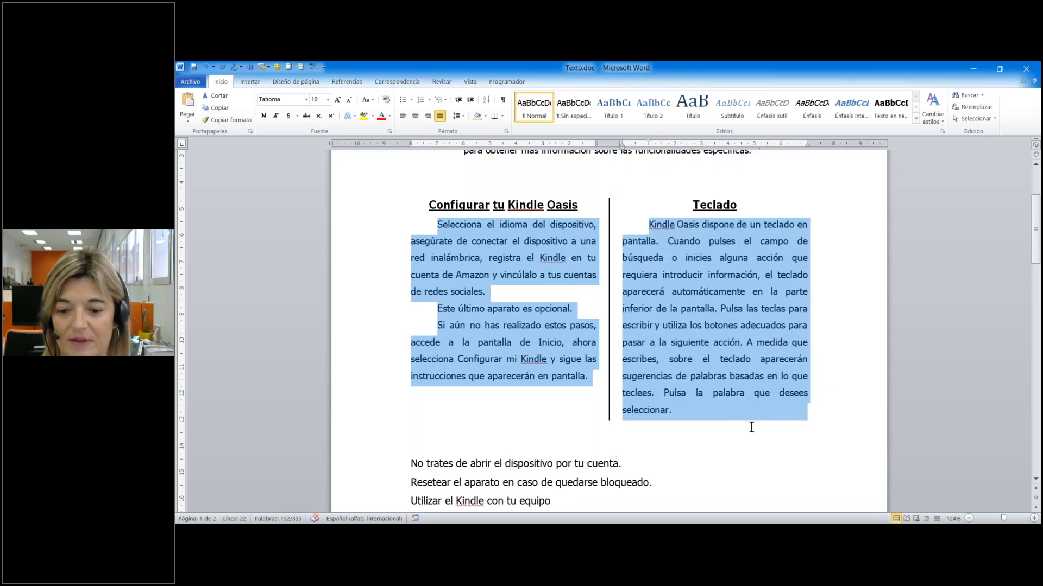
pyautogui.click(748, 427)
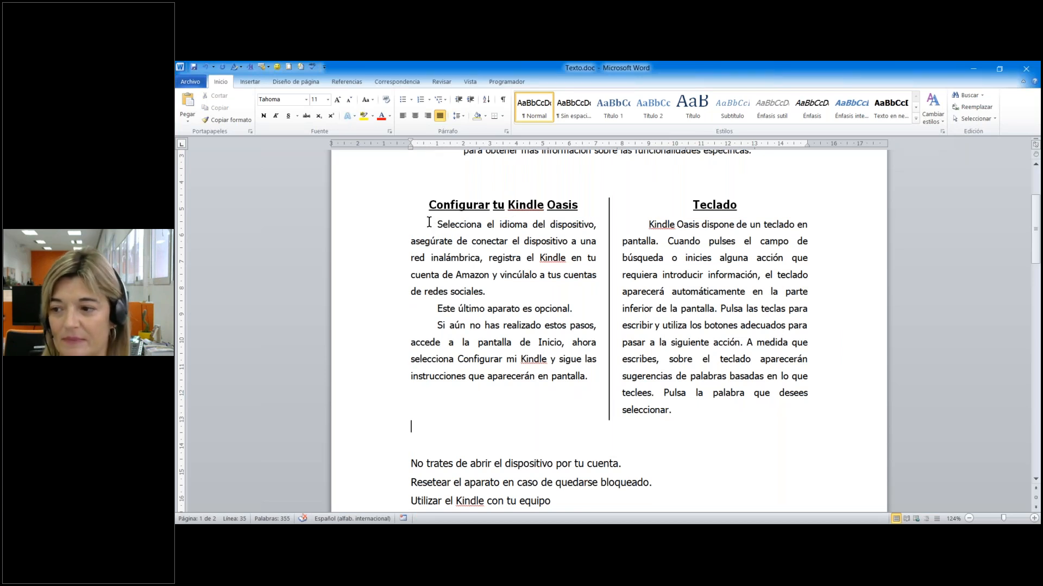
# Reapply the special first-line indent of 1 cm to the body text under both column headings.
pyautogui.moveTo(430, 222); pyautogui.dragTo(575, 317)
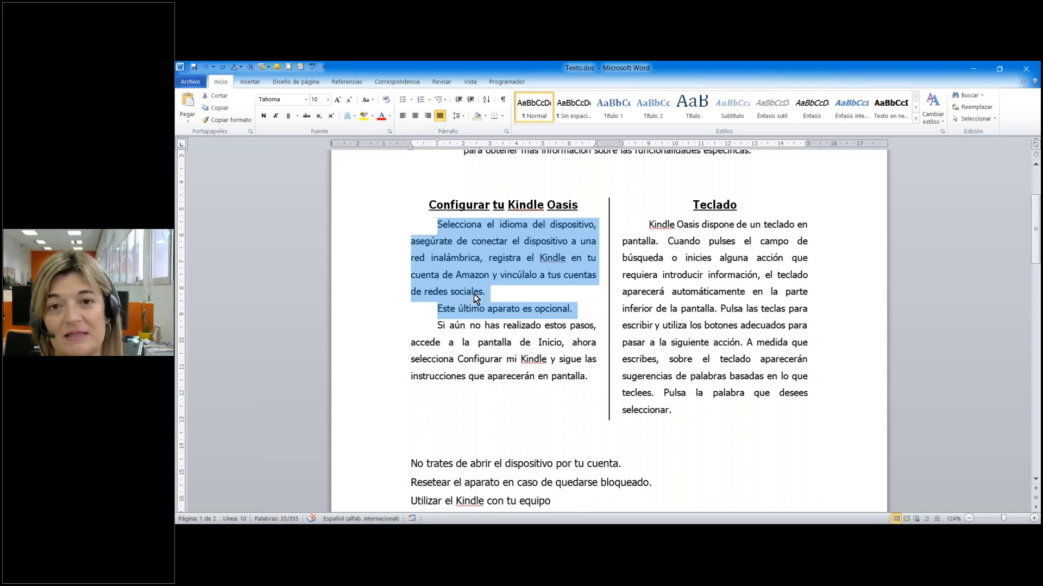
pyautogui.moveTo(437, 225); pyautogui.dragTo(600, 378)
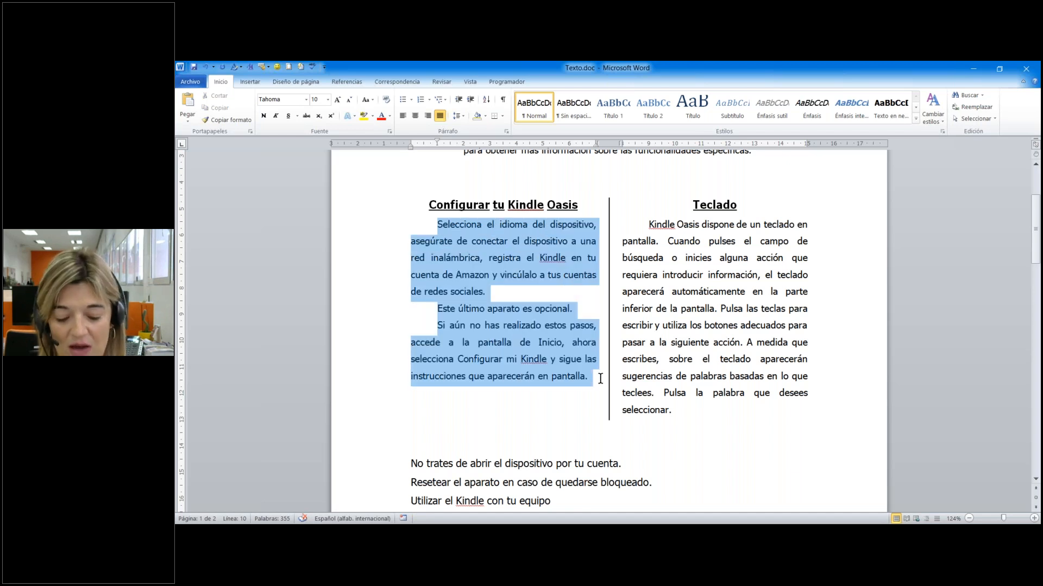
pyautogui.moveTo(647, 224); pyautogui.dragTo(723, 409)
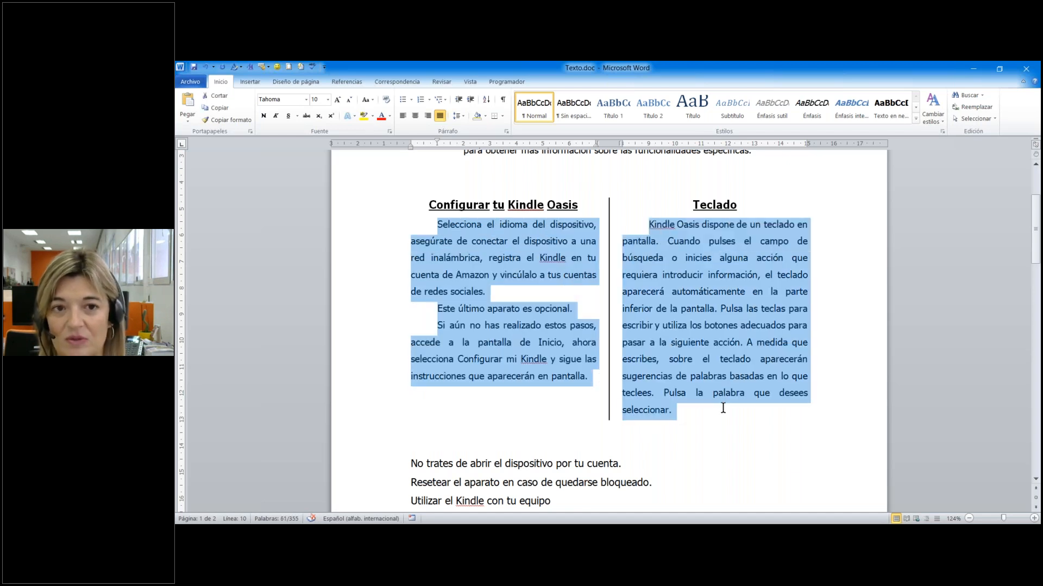
pyautogui.click(506, 132)
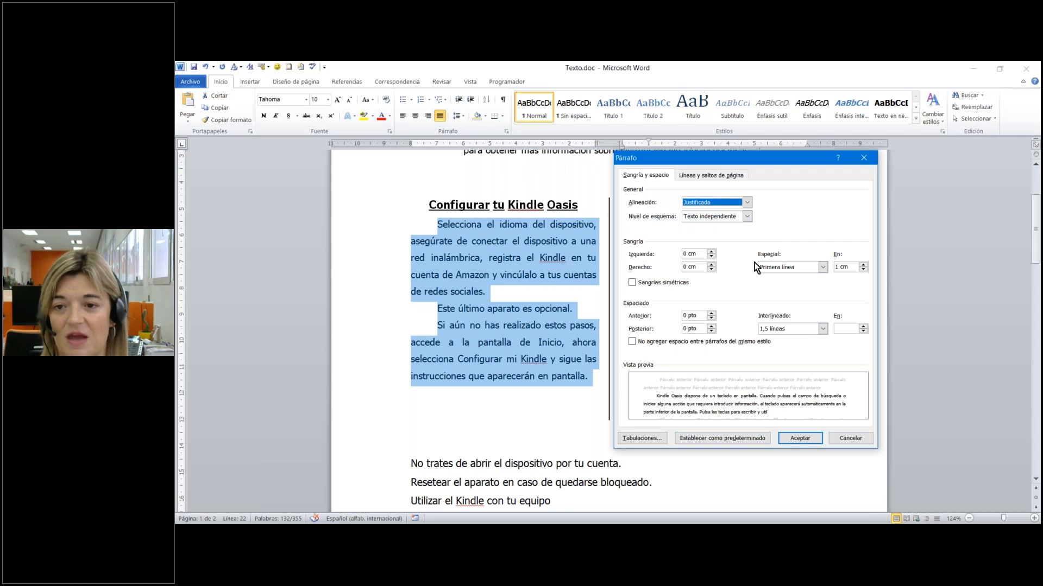
pyautogui.click(823, 267)
pyautogui.click(817, 286)
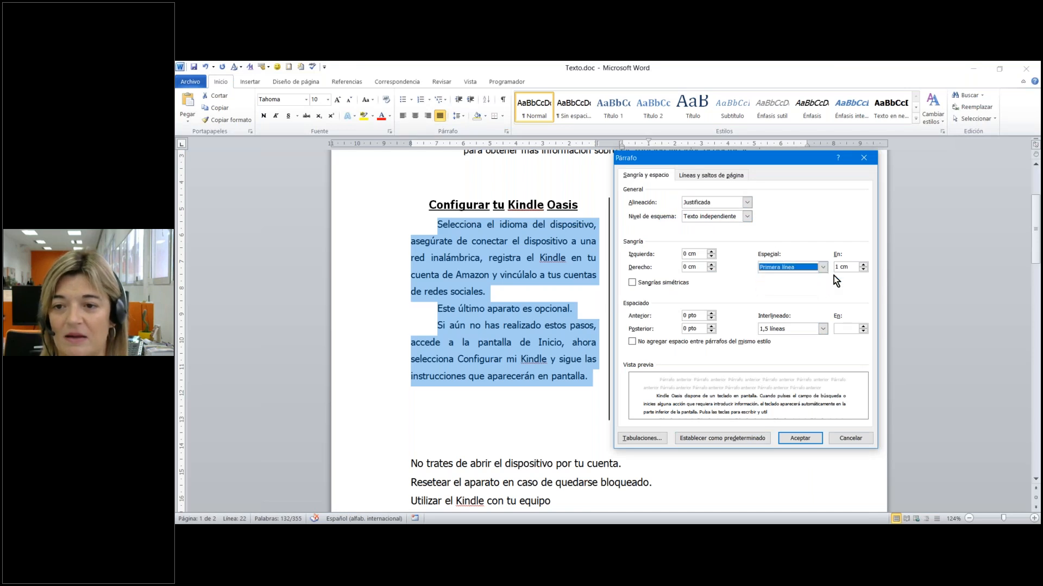
pyautogui.press('Tab')
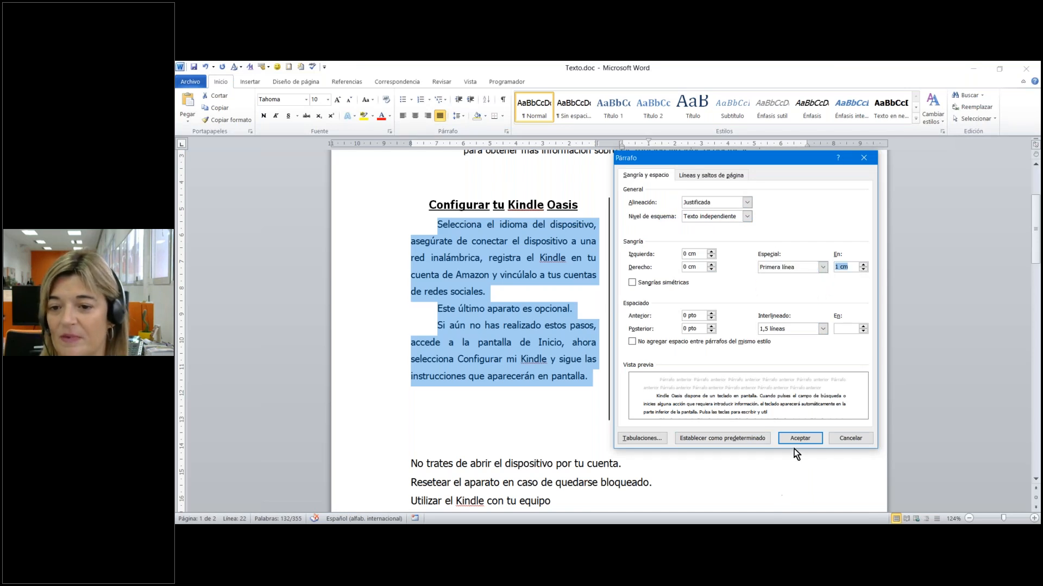
pyautogui.click(798, 439)
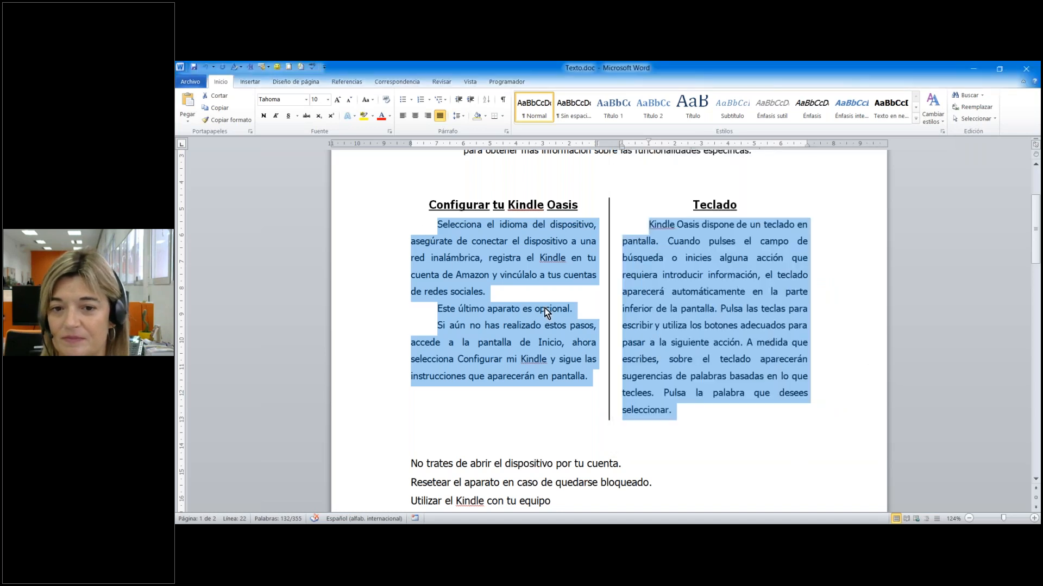
pyautogui.click(556, 424)
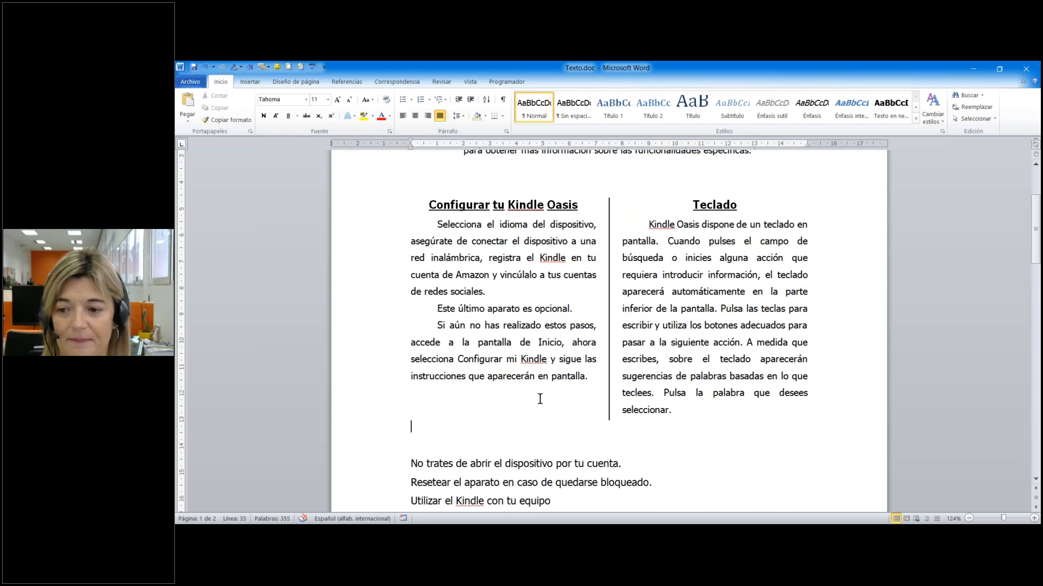
pyautogui.scroll(-1, 693, 379)
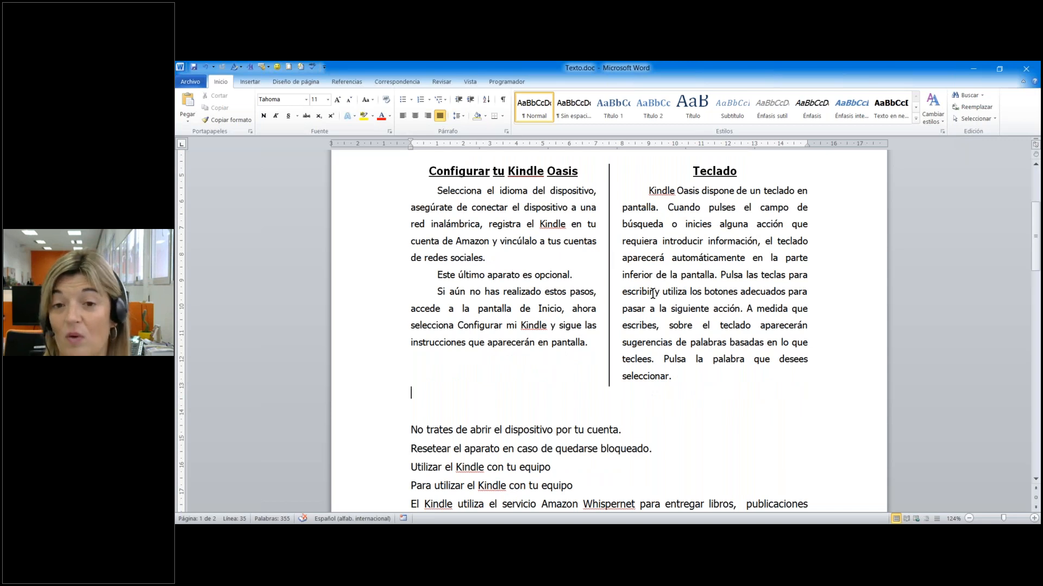
pyautogui.click(248, 82)
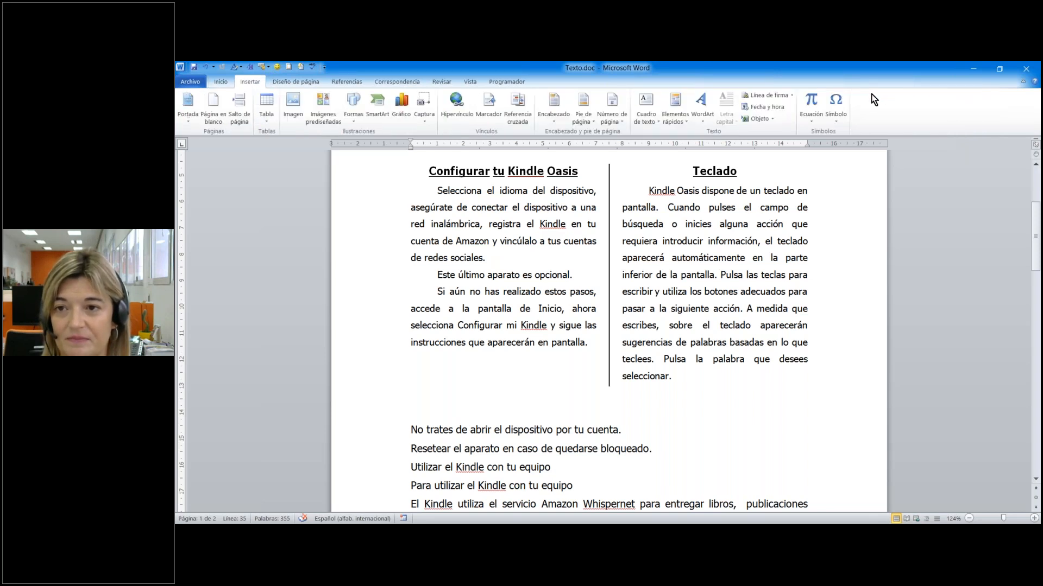
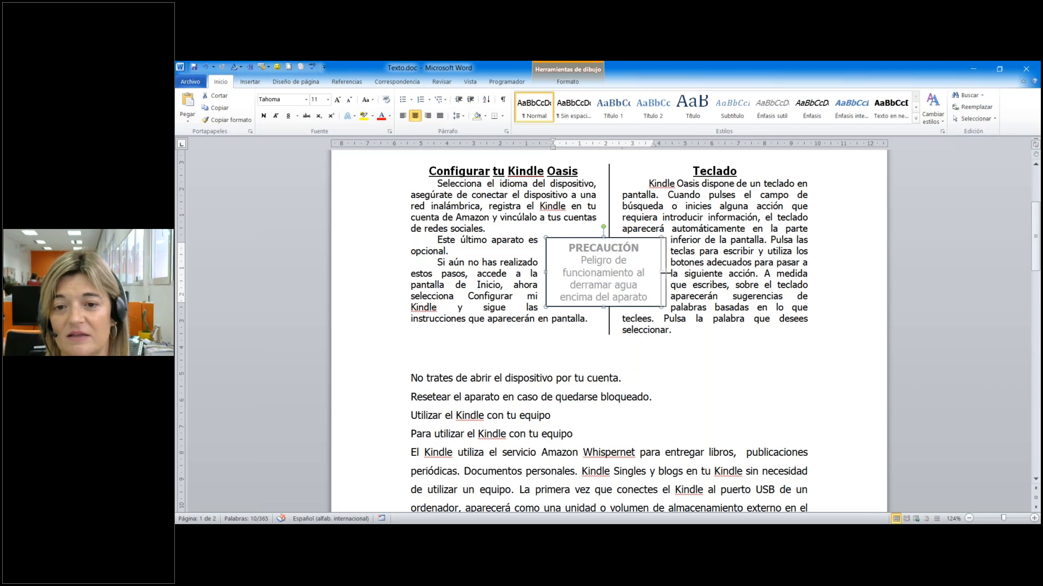
# Move the PRECAUCIÓN text box higher between the two columns and nudge it slightly left to centre it on the dividing line.
pyautogui.moveTo(611, 236); pyautogui.dragTo(623, 213)
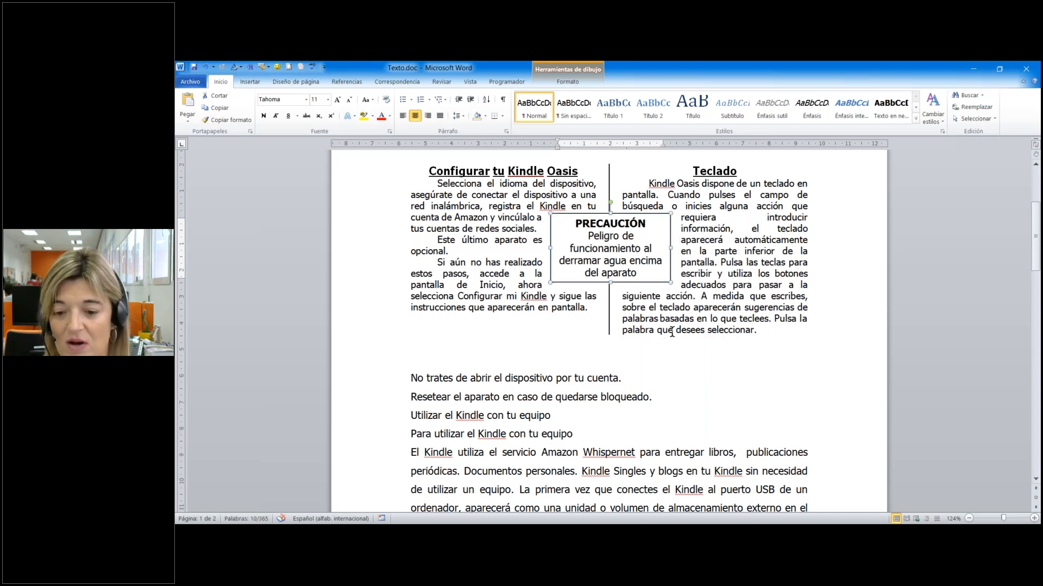
pyautogui.hotkey('ctrl', 'Left')
pyautogui.hotkey('ctrl', 'Left')
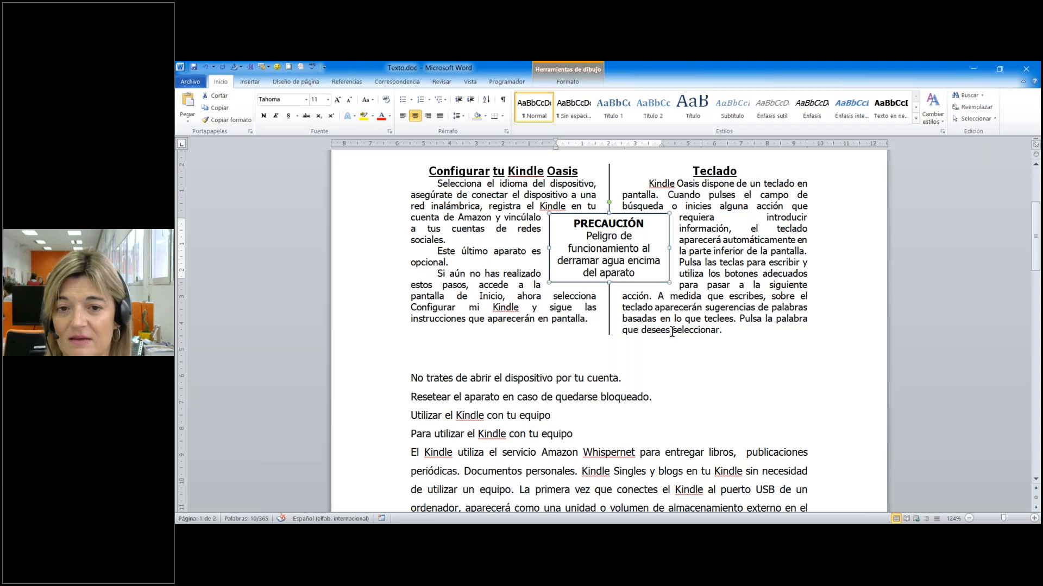
pyautogui.moveTo(438, 183); pyautogui.dragTo(731, 329)
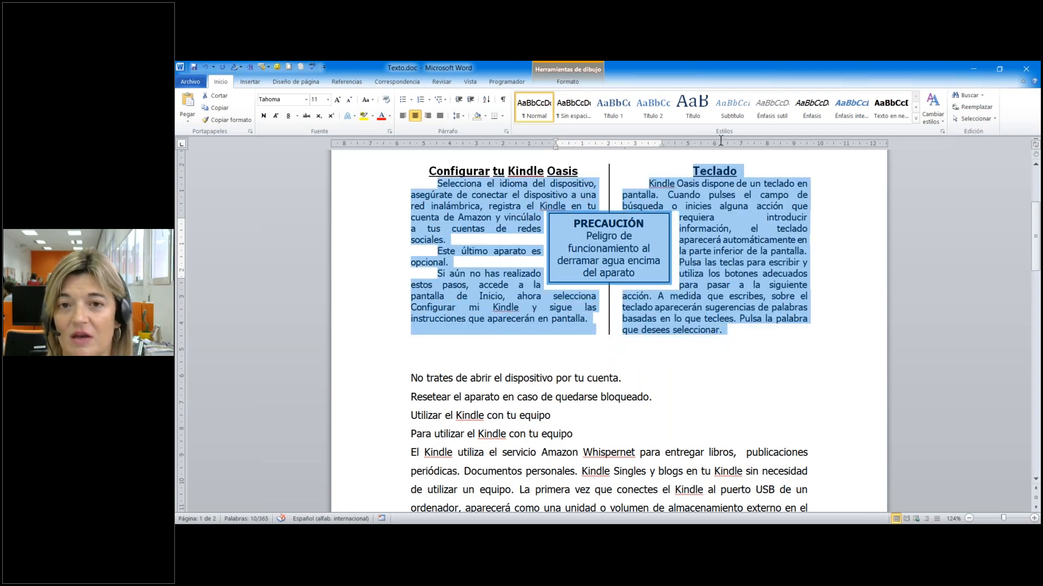
pyautogui.click(599, 337)
pyautogui.moveTo(438, 183); pyautogui.dragTo(750, 328)
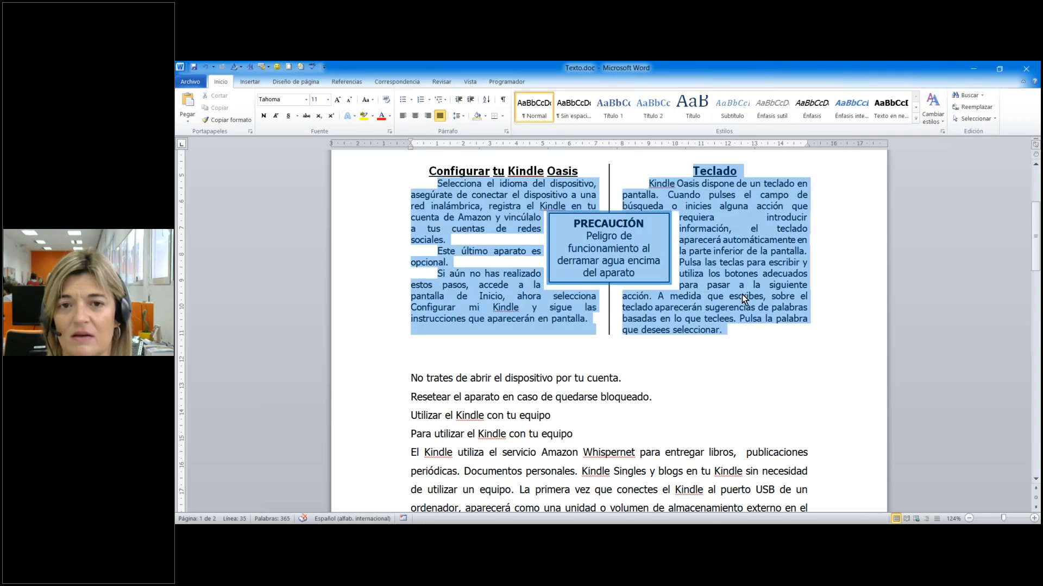
pyautogui.click(715, 309)
pyautogui.moveTo(728, 330); pyautogui.dragTo(648, 185)
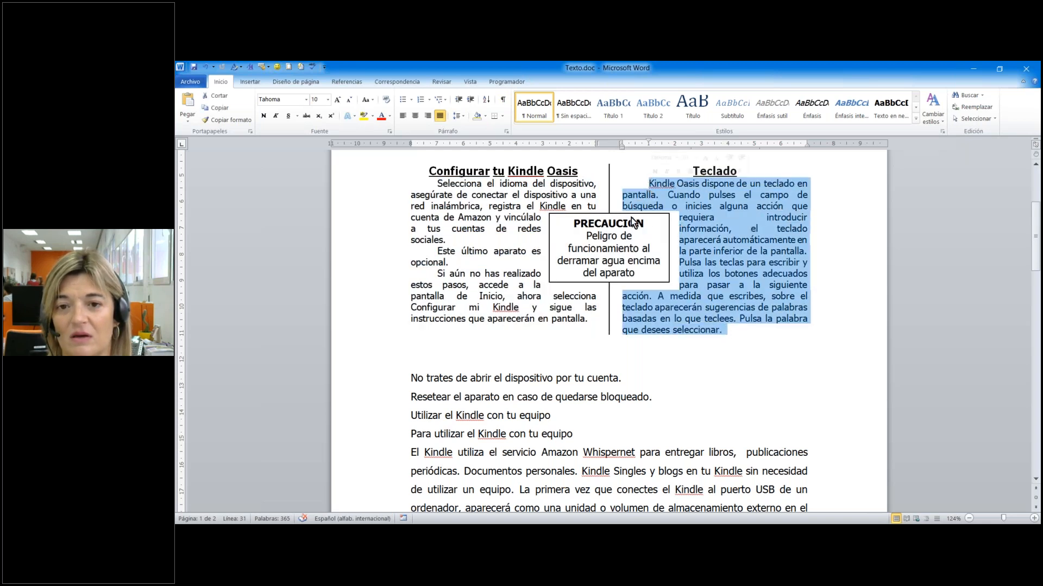
# Apply Cuadrado text wrapping to the PRECAUCIÓN text box so the text of both columns flows around it.
pyautogui.click(608, 222)
pyautogui.click(566, 82)
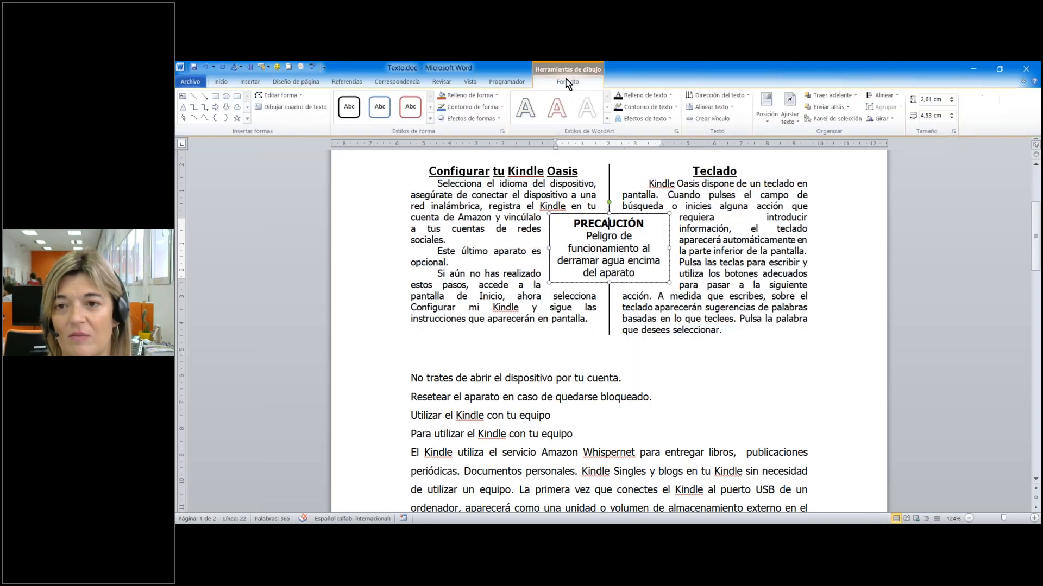
pyautogui.click(796, 122)
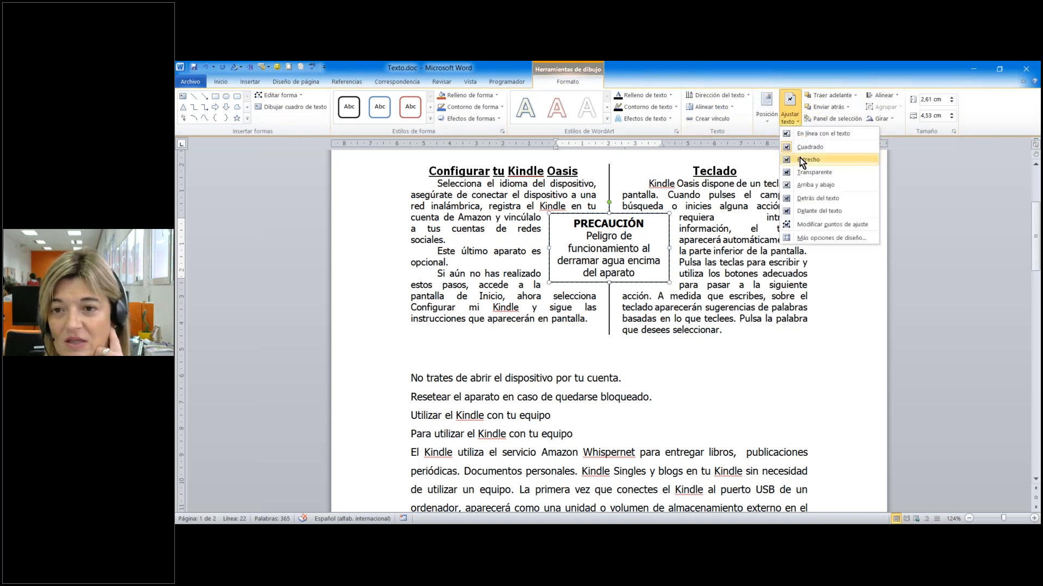
pyautogui.click(800, 147)
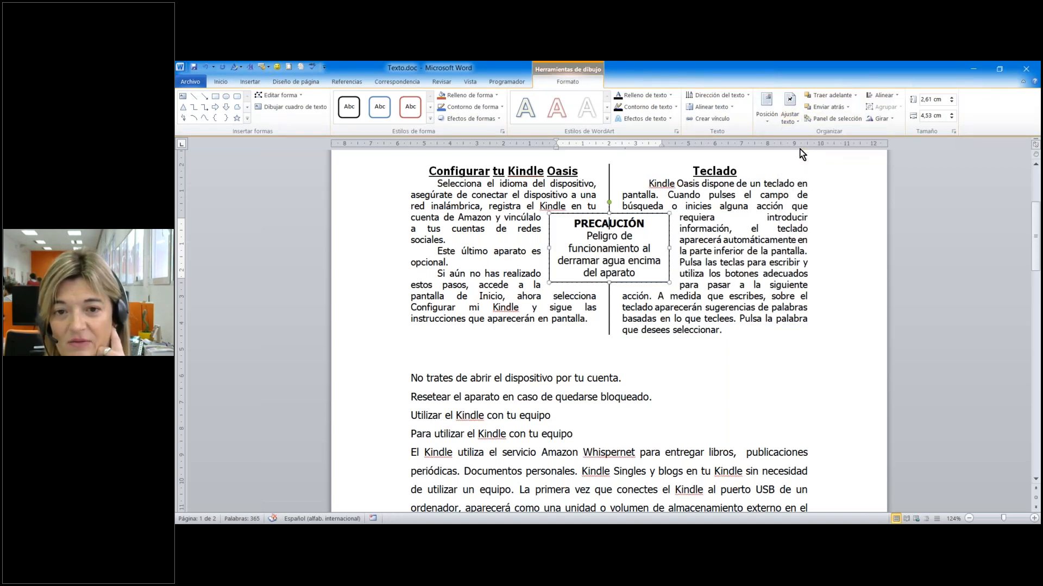
pyautogui.click(819, 333)
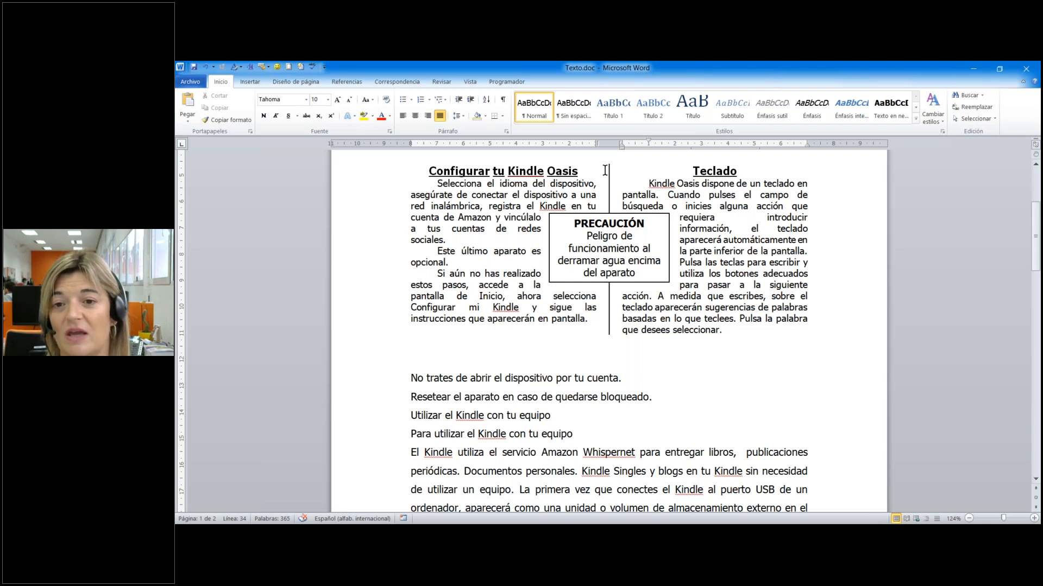
pyautogui.doubleClick(655, 216)
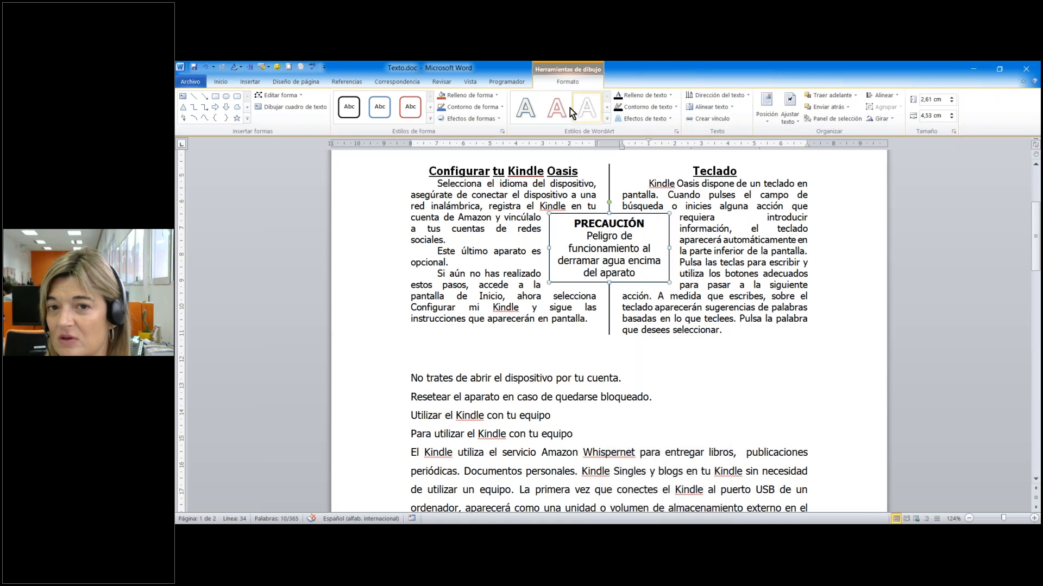
pyautogui.click(791, 114)
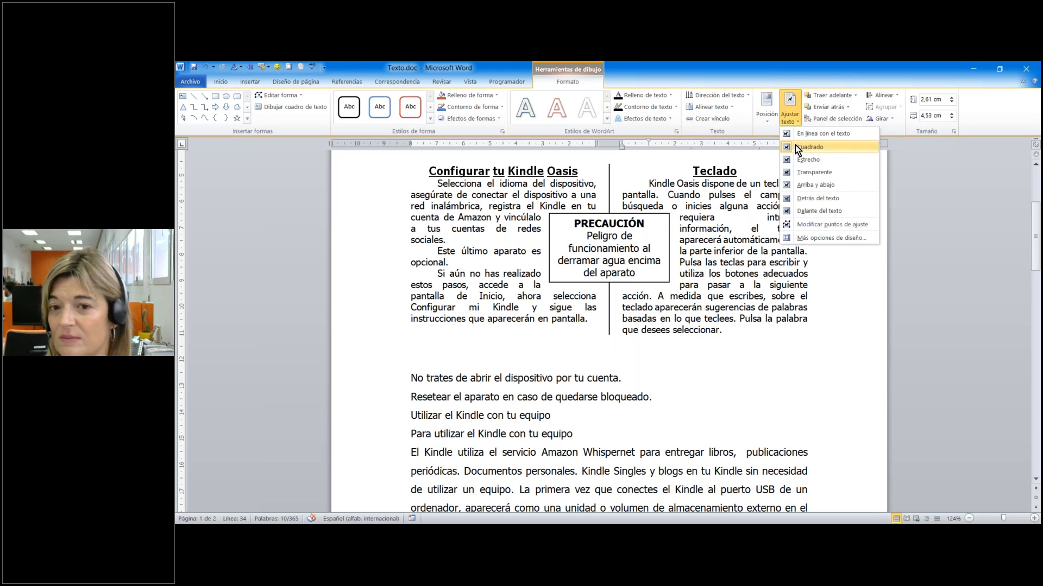
pyautogui.click(795, 145)
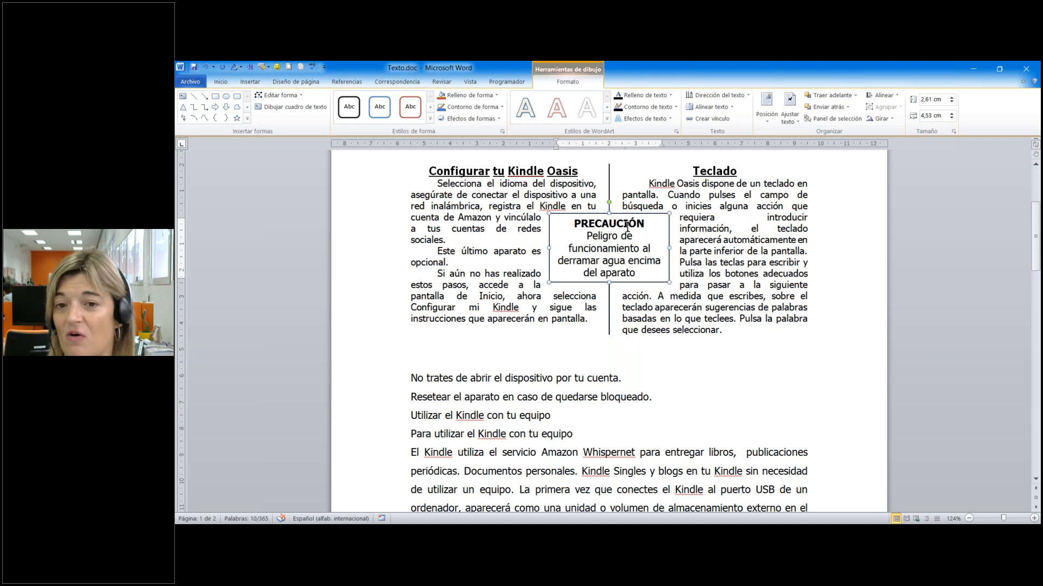
pyautogui.moveTo(627, 215); pyautogui.dragTo(627, 239)
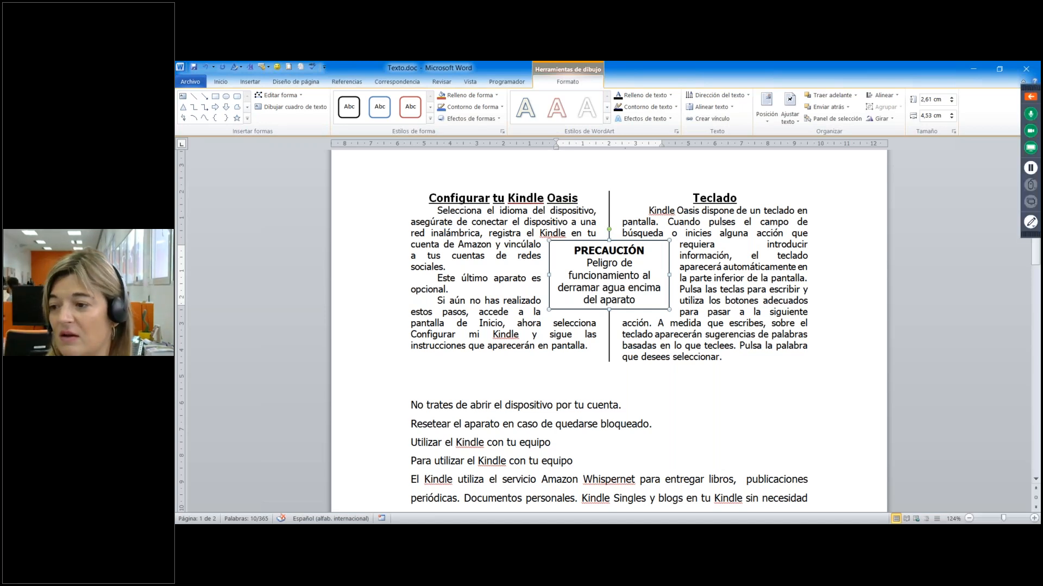
pyautogui.press('super+d')
pyautogui.press('super+d')
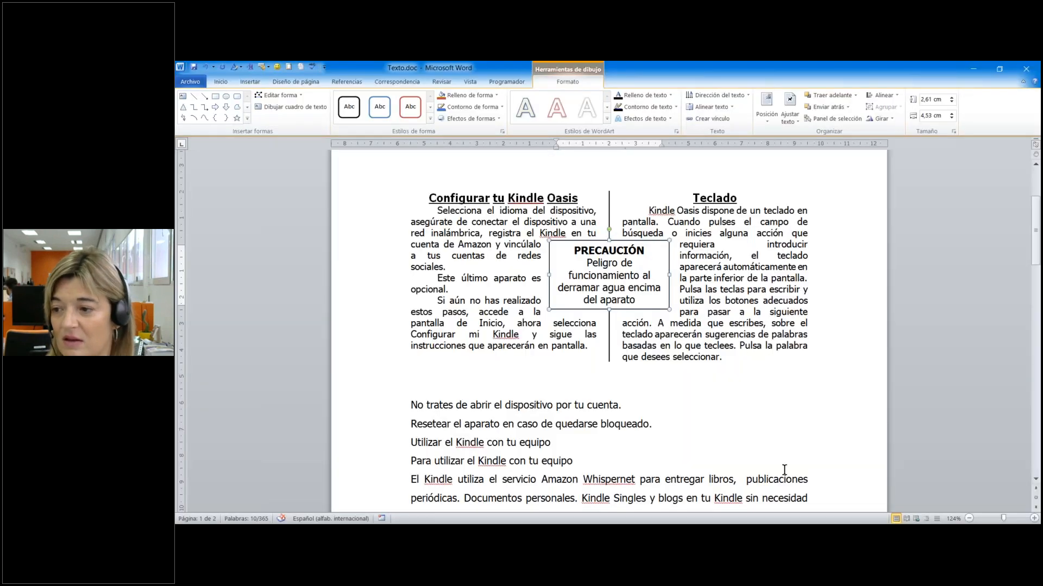
# Set the line spacing of the Configurar tu Kindle Oasis and Teclado headings to 1,5 líneas.
pyautogui.click(537, 252)
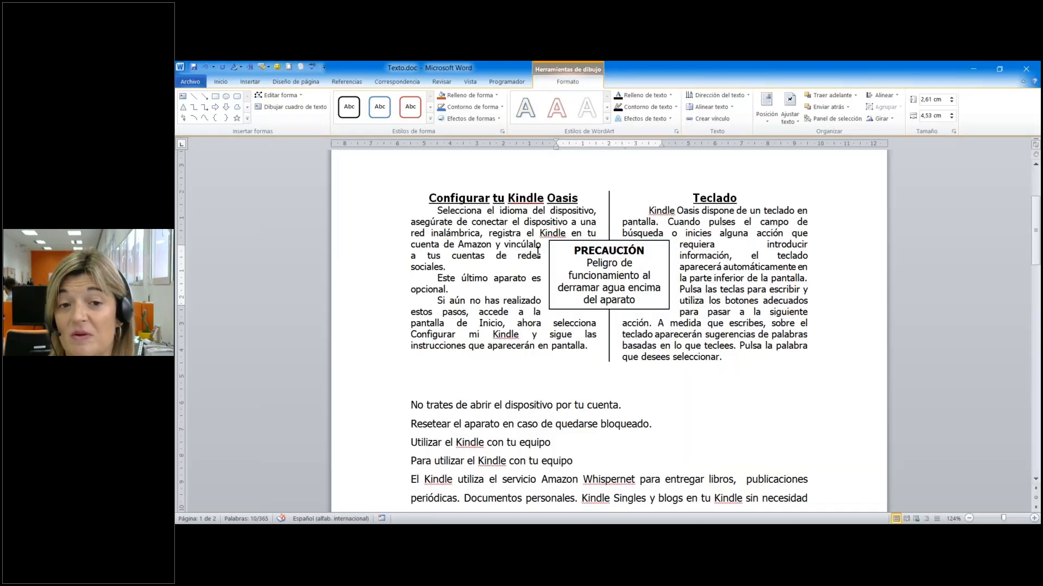
pyautogui.moveTo(429, 197); pyautogui.dragTo(575, 194)
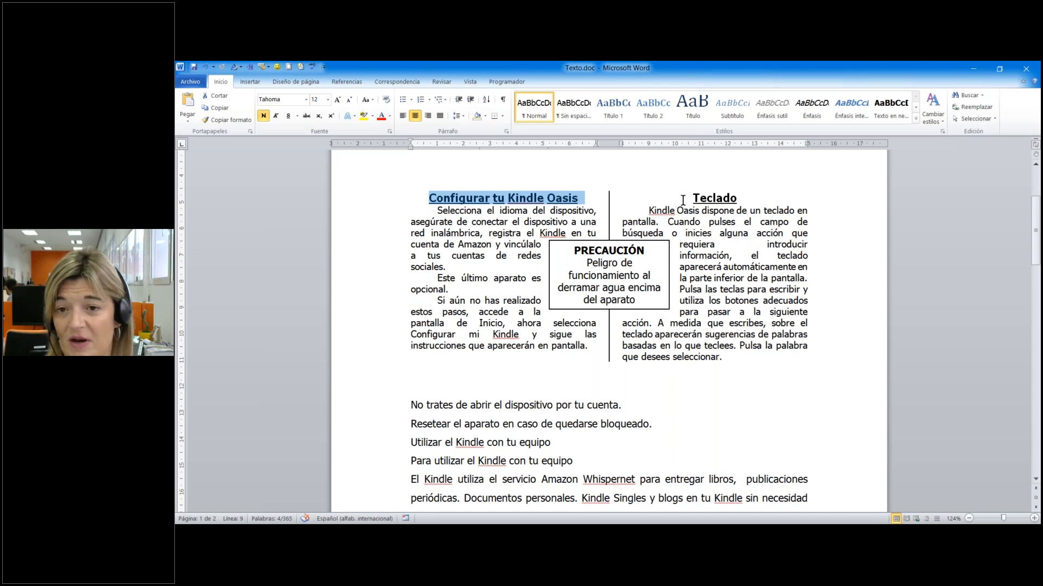
pyautogui.moveTo(682, 200); pyautogui.dragTo(744, 198)
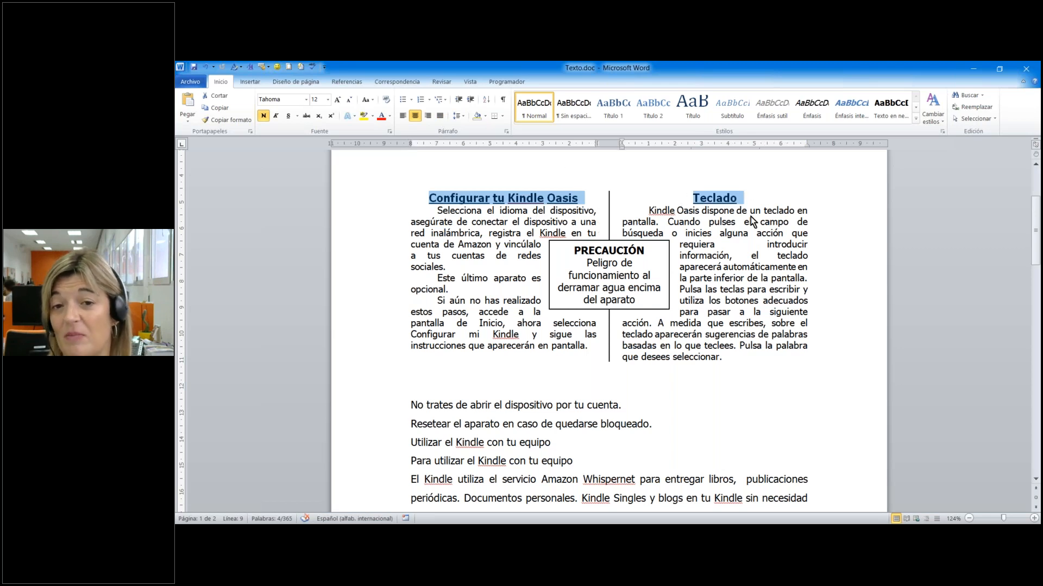
pyautogui.click(505, 130)
pyautogui.click(823, 329)
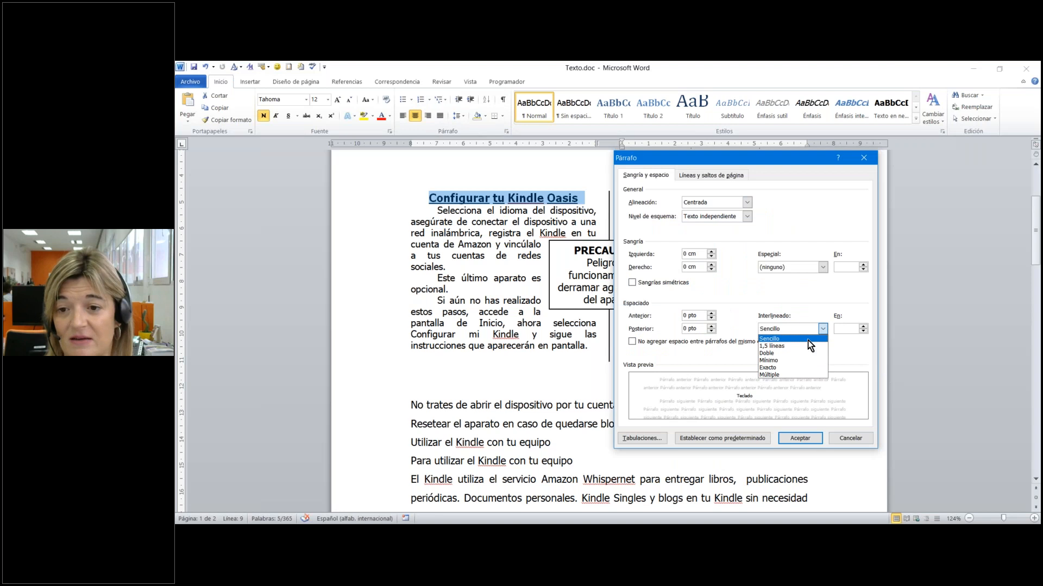
pyautogui.click(804, 346)
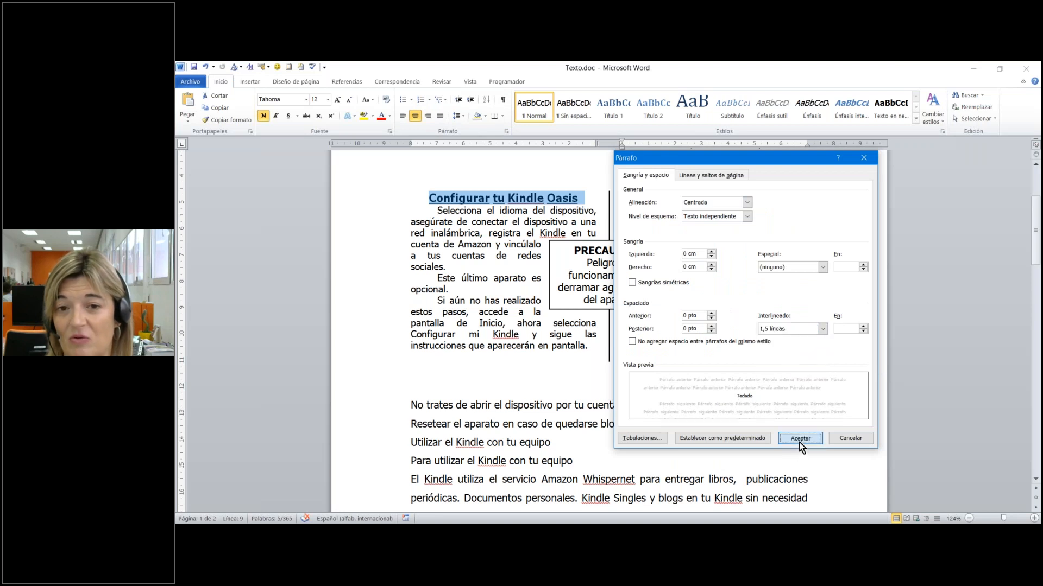
pyautogui.click(800, 442)
pyautogui.click(716, 277)
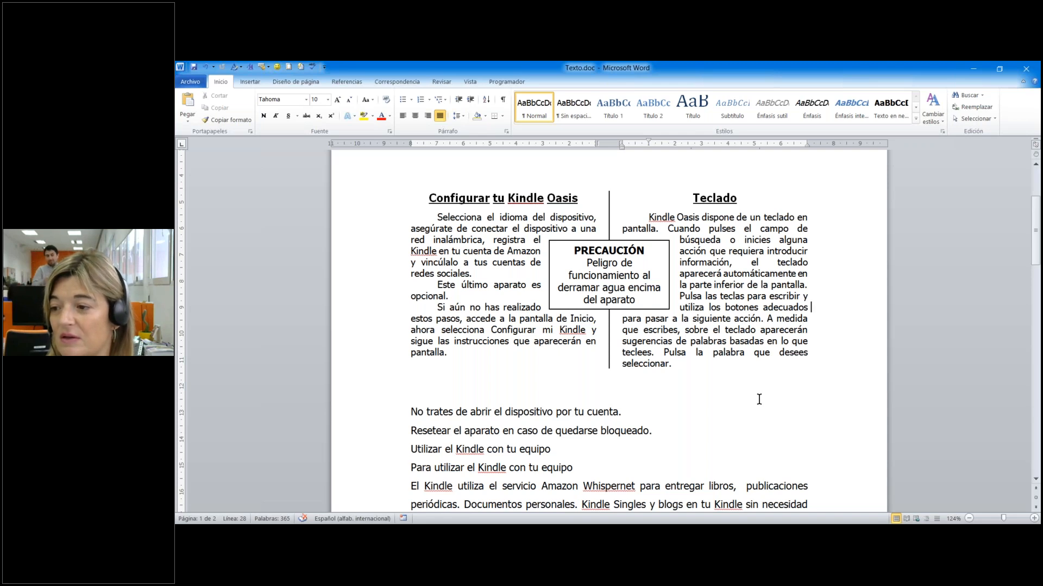
# Review the text wrapping options of the PRECAUCIÓN text box without changing them.
pyautogui.click(630, 241)
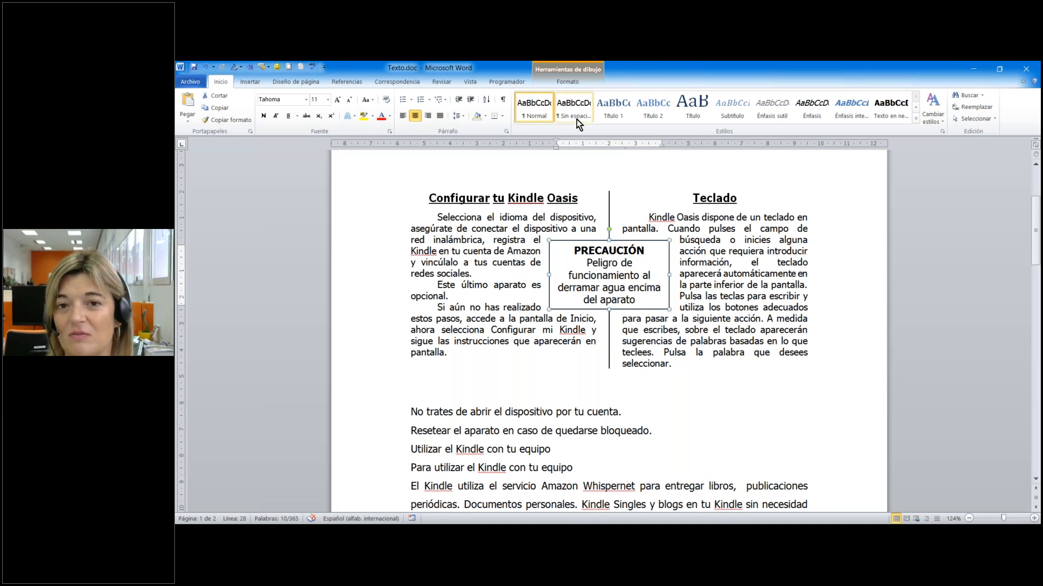
pyautogui.click(573, 82)
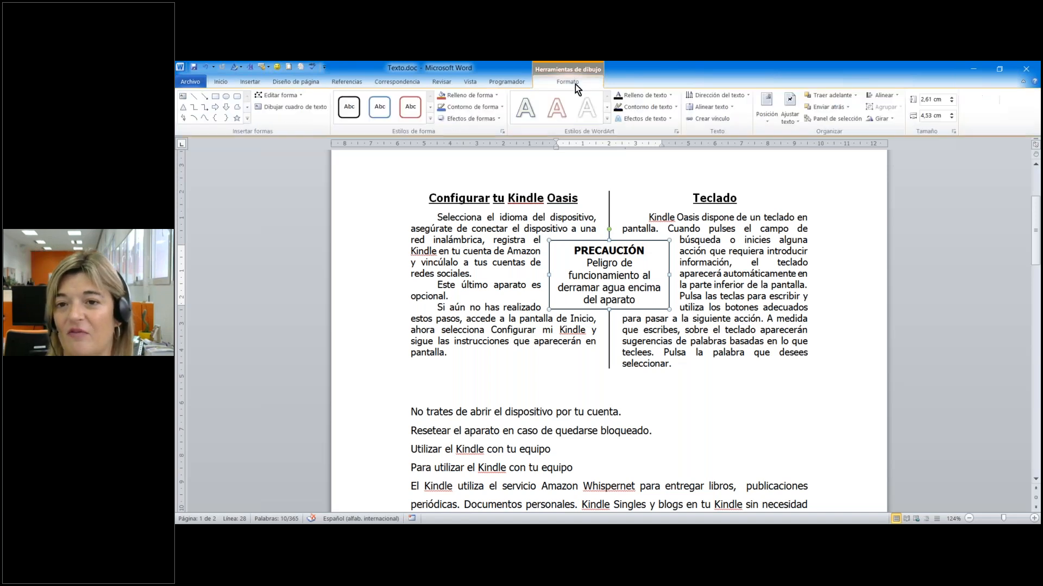
pyautogui.click(795, 123)
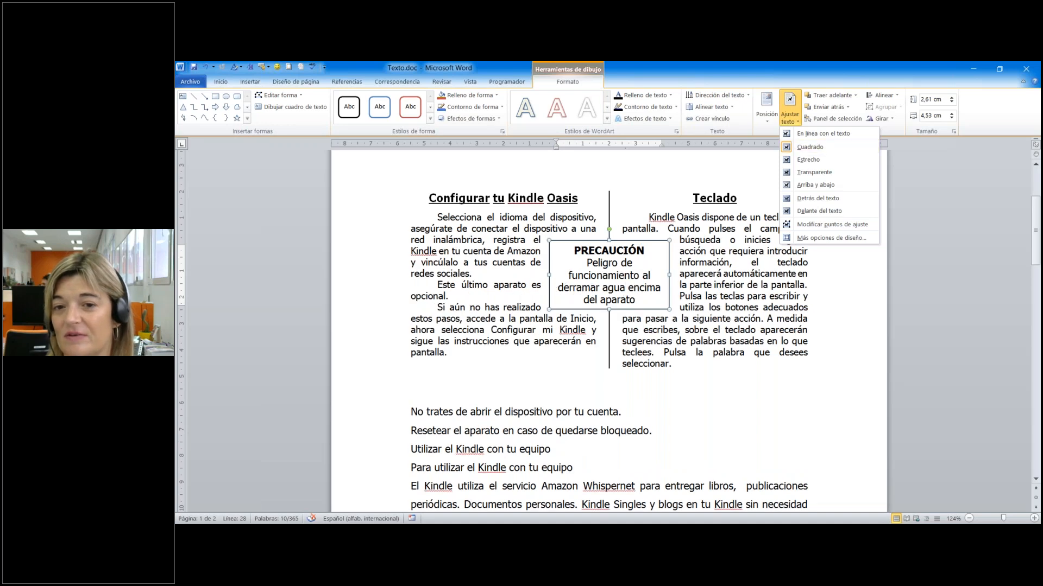
pyautogui.click(855, 341)
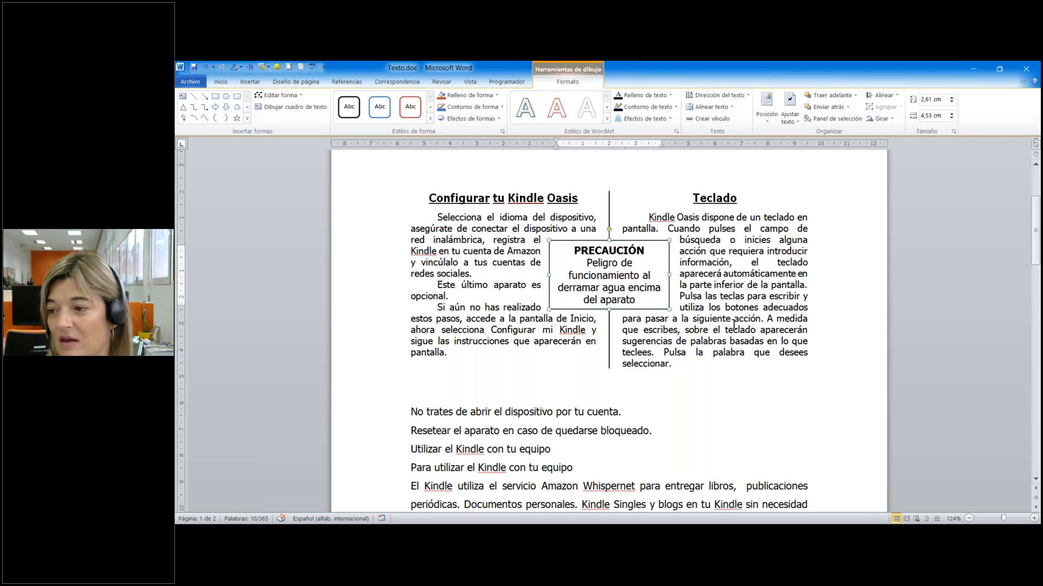
# Check the paragraph line spacing of the Configurar tu Kindle Oasis and Teclado headings without changing it.
pyautogui.click(766, 306)
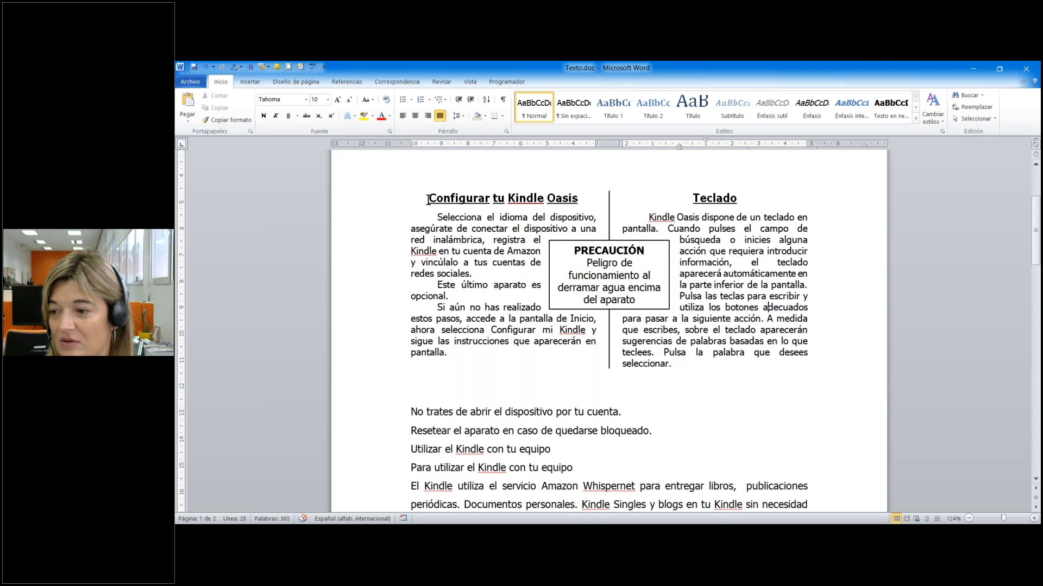
pyautogui.moveTo(428, 199); pyautogui.dragTo(710, 190)
pyautogui.moveTo(601, 201); pyautogui.dragTo(417, 204)
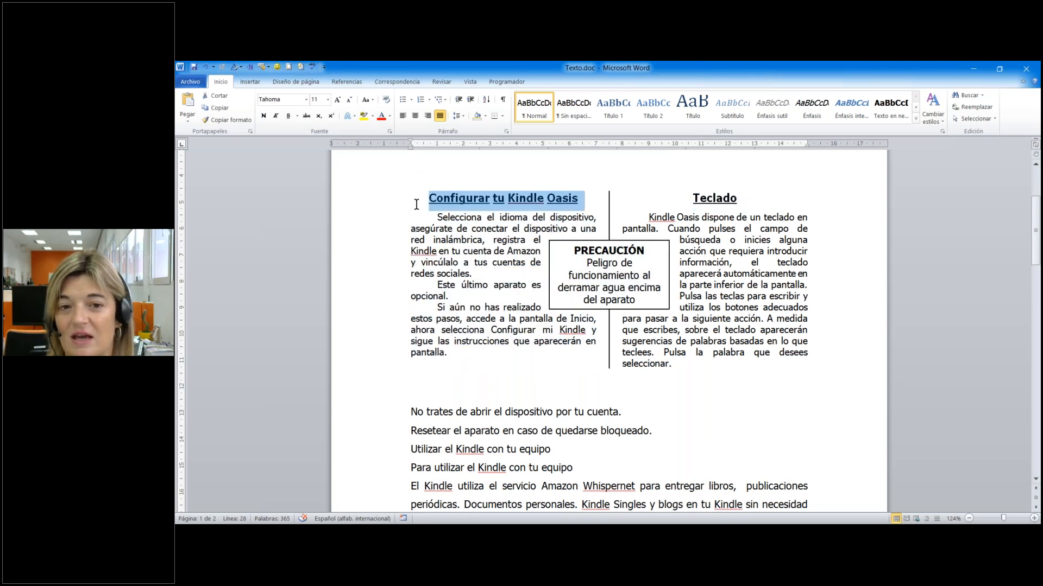
pyautogui.keyDown('ctrl'); pyautogui.click(676, 198); pyautogui.keyUp('ctrl')
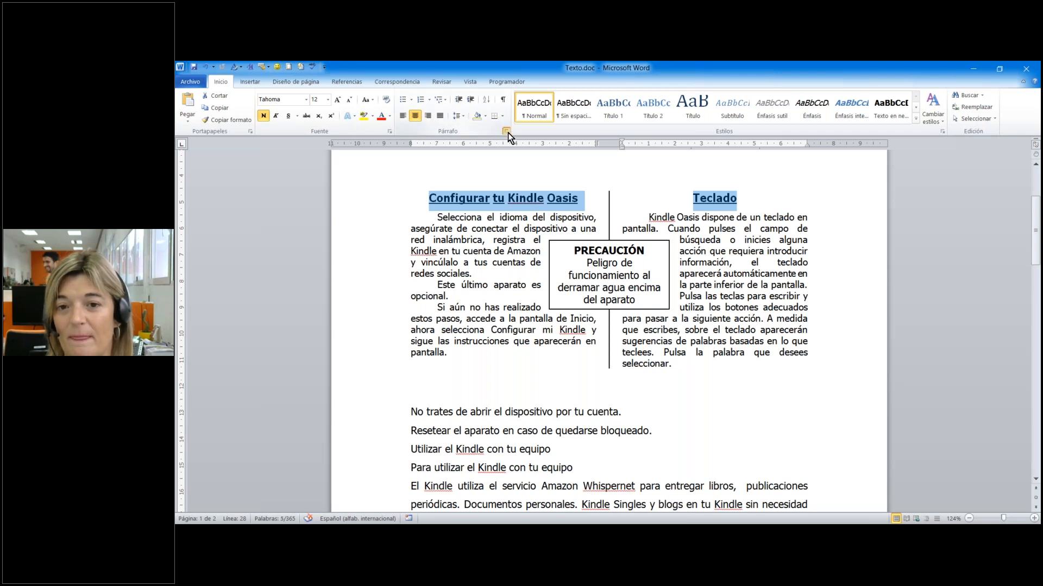
pyautogui.click(506, 132)
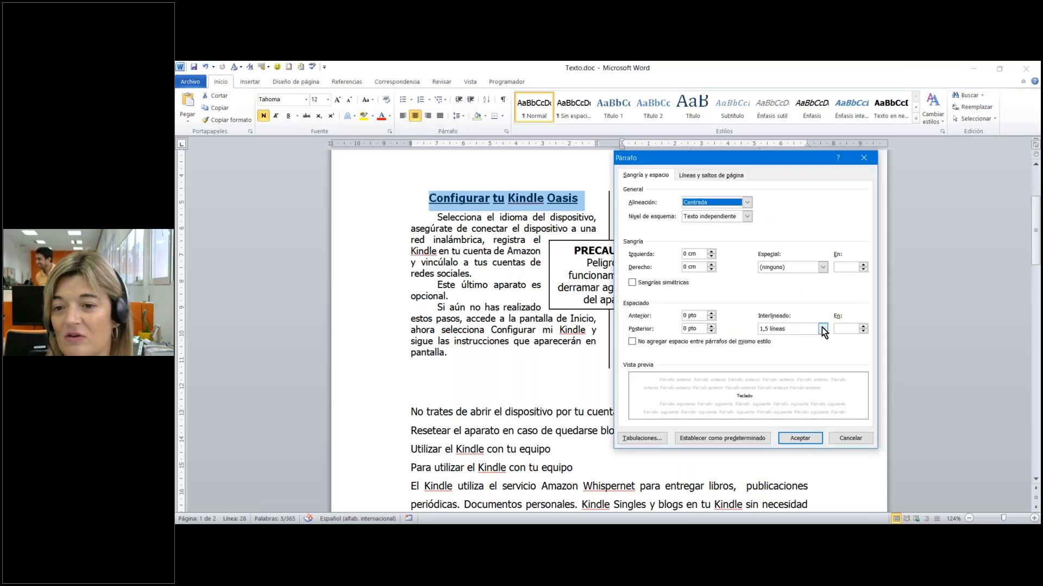
pyautogui.click(822, 329)
pyautogui.click(822, 328)
pyautogui.click(814, 440)
pyautogui.click(839, 377)
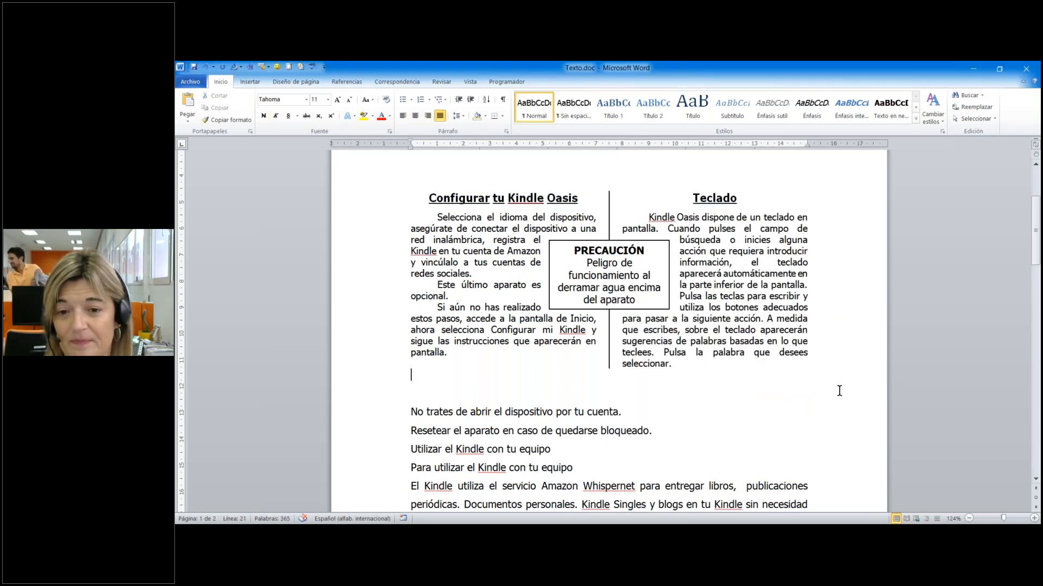
pyautogui.scroll(-3, 839, 390)
pyautogui.scroll(3, 839, 391)
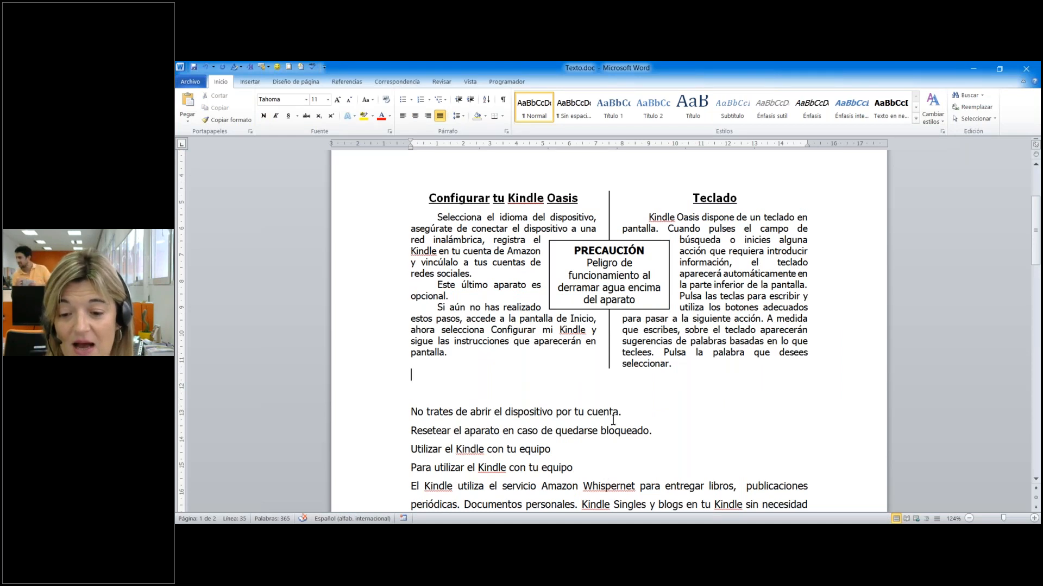
# Set the font size of the two lines from "No trates de abrir" to "quedarse bloqueado" to 10.
pyautogui.scroll(-3, 613, 421)
pyautogui.moveTo(410, 277); pyautogui.dragTo(663, 297)
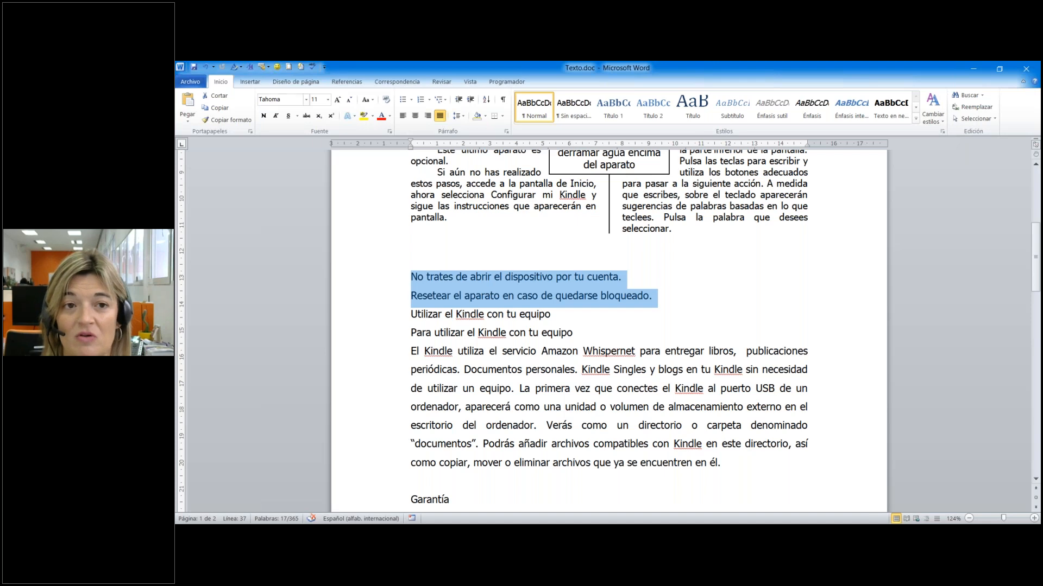
pyautogui.click(327, 102)
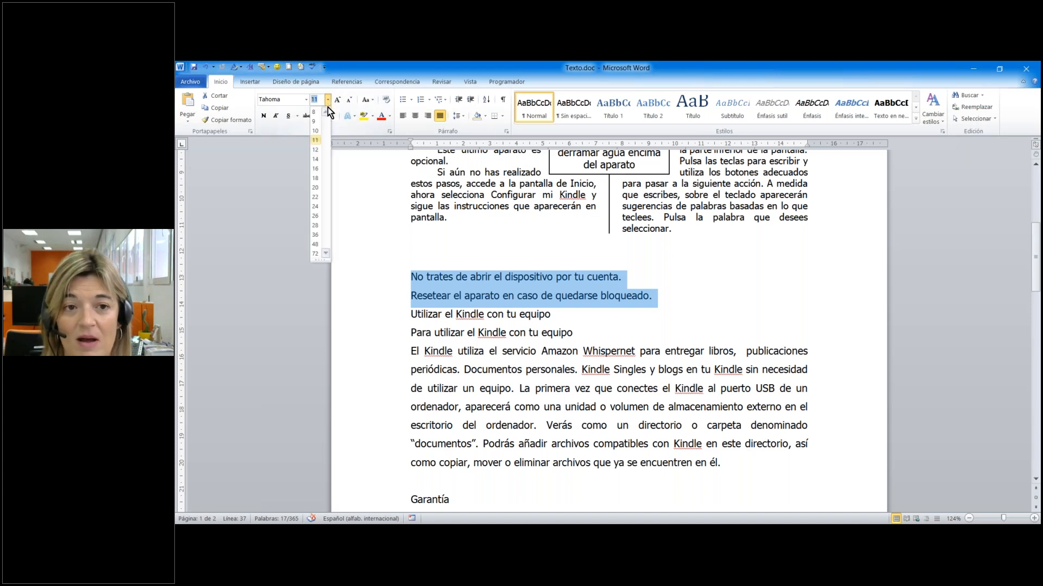
pyautogui.click(312, 133)
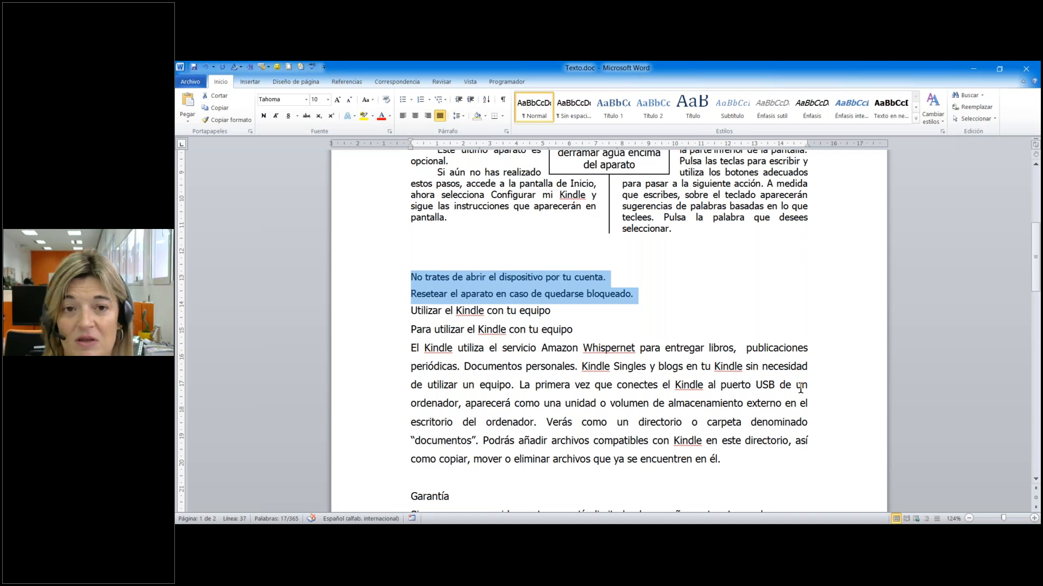
# Give the two lines about opening and resetting the device a 2 cm left indent and single line spacing.
pyautogui.click(505, 131)
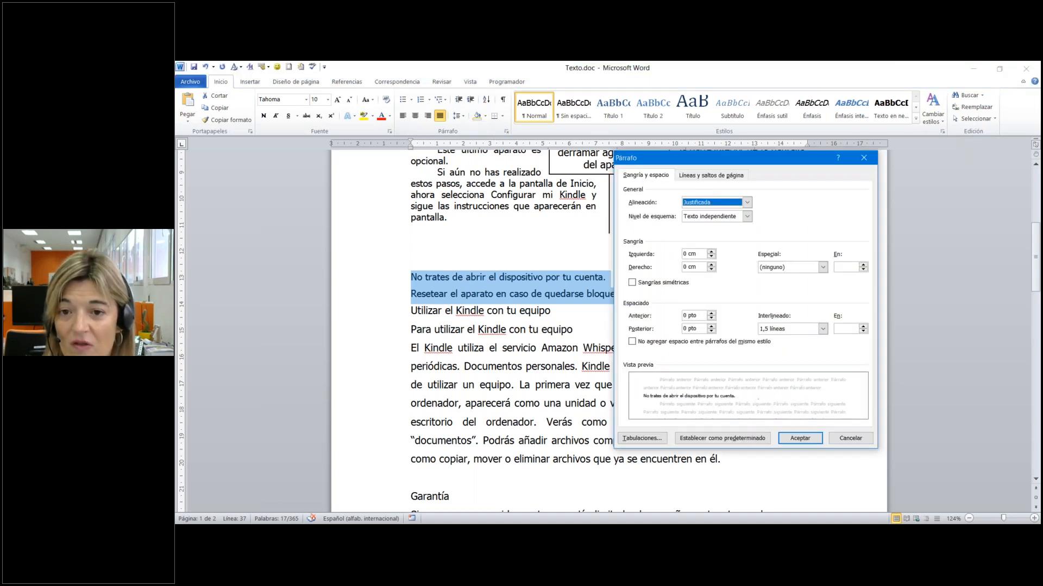
pyautogui.moveTo(686, 253); pyautogui.dragTo(675, 255)
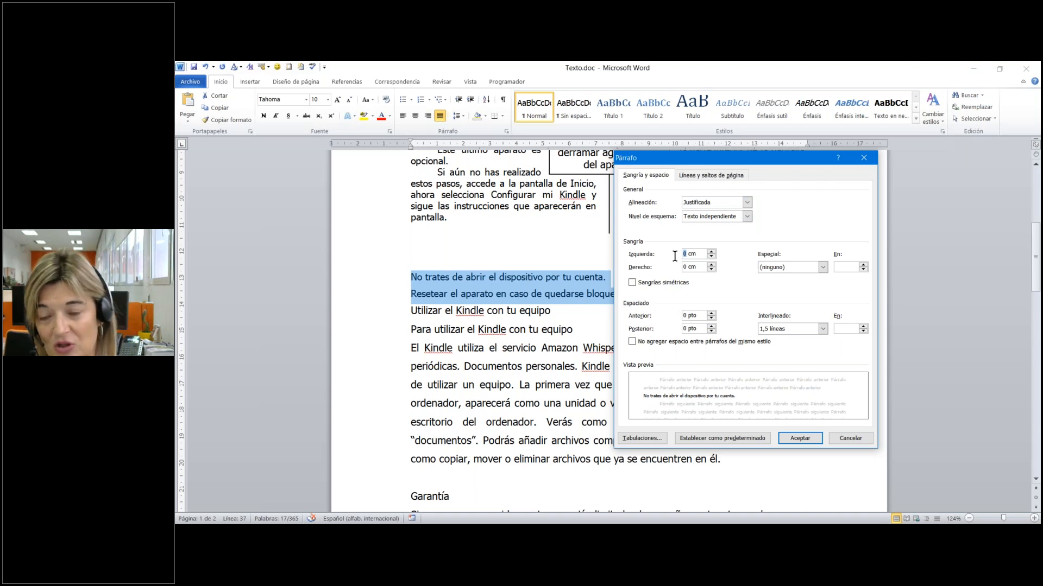
pyautogui.write('2')
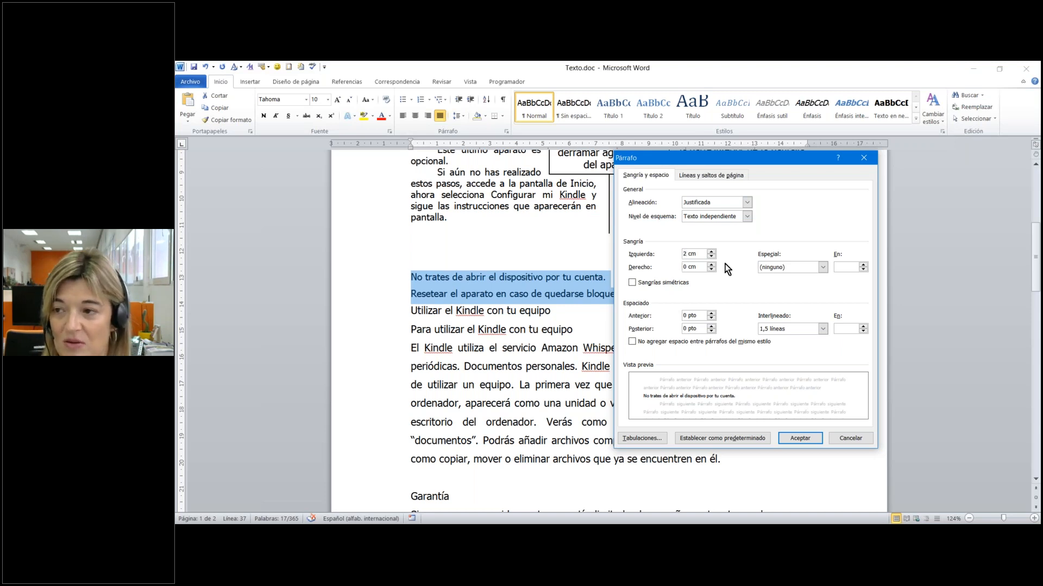
pyautogui.click(820, 330)
pyautogui.click(806, 341)
pyautogui.click(785, 437)
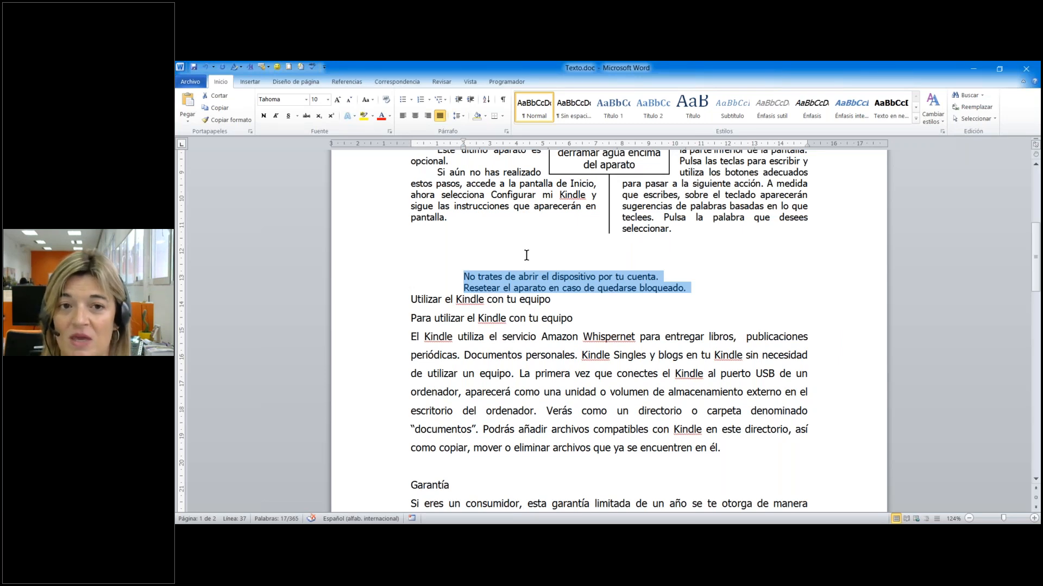
pyautogui.click(412, 98)
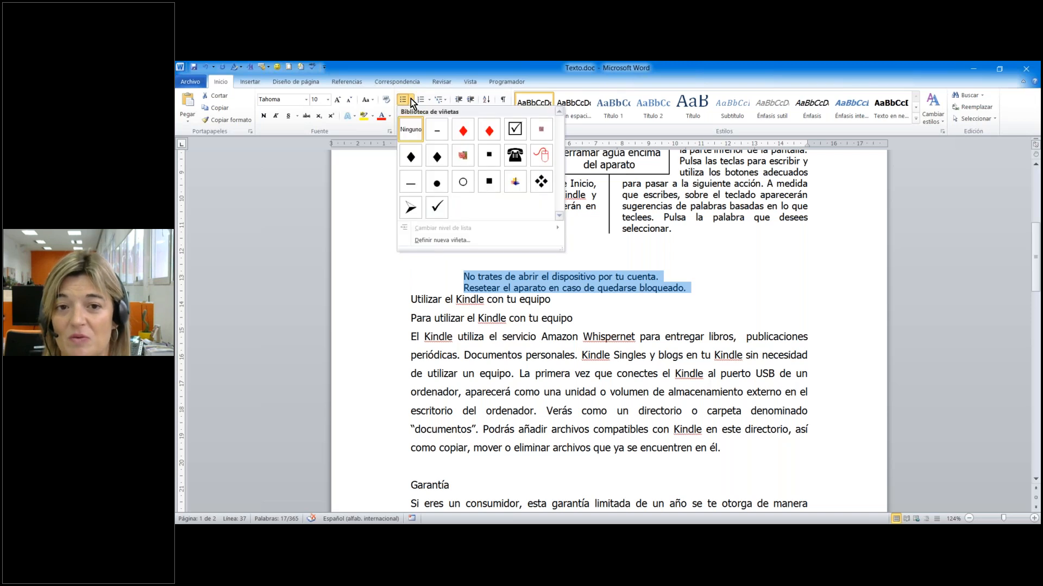
pyautogui.click(438, 240)
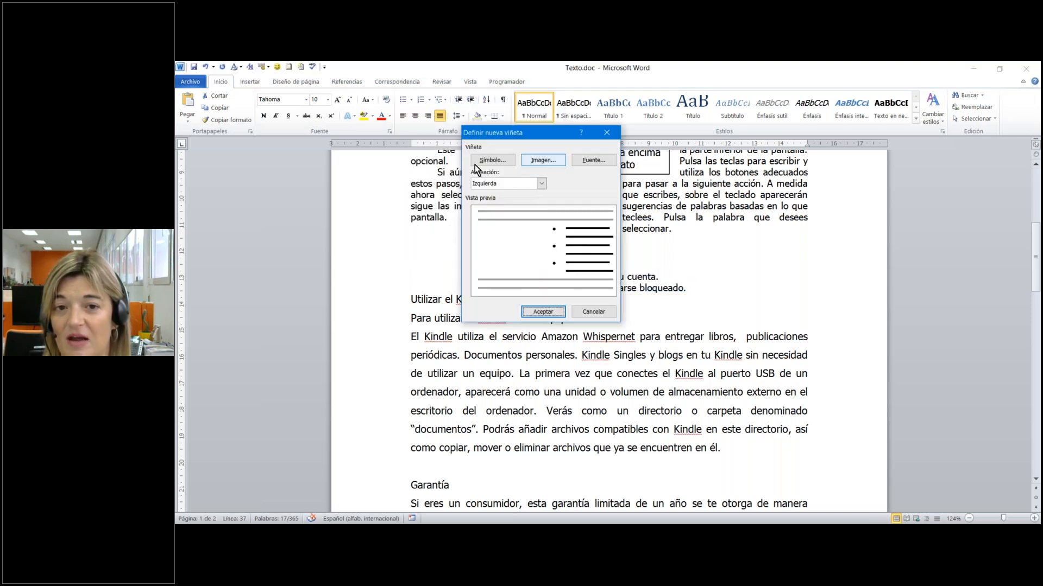
pyautogui.click(480, 163)
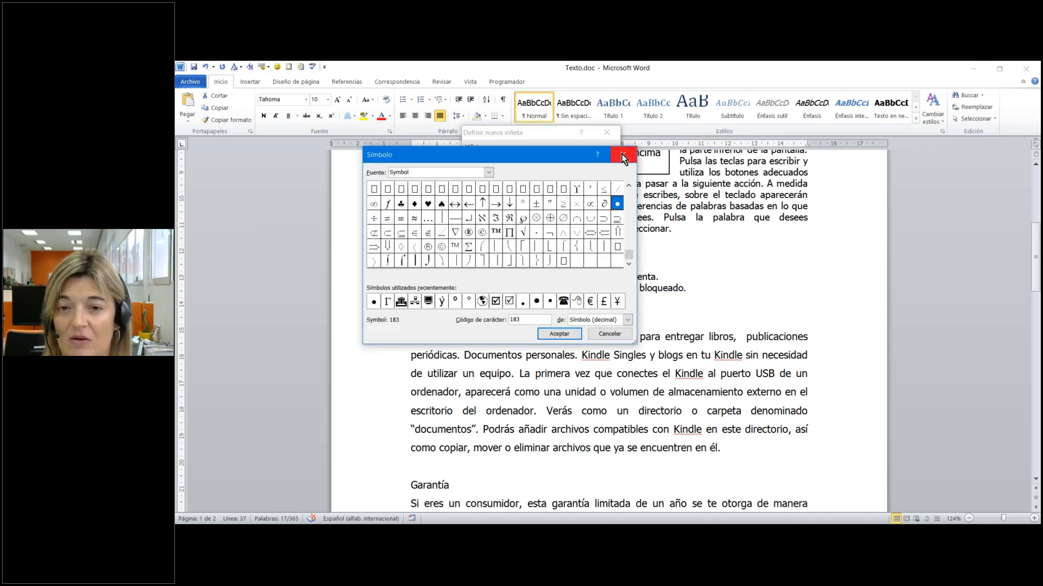
pyautogui.click(621, 154)
pyautogui.click(609, 131)
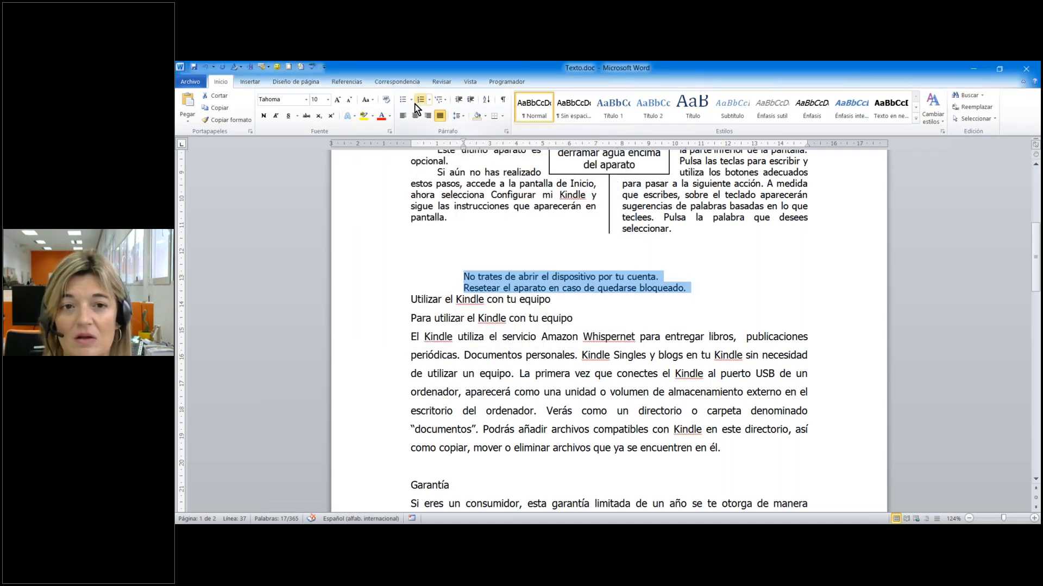
# Apply check-mark bullets to the two lines about opening and resetting the device.
pyautogui.click(412, 101)
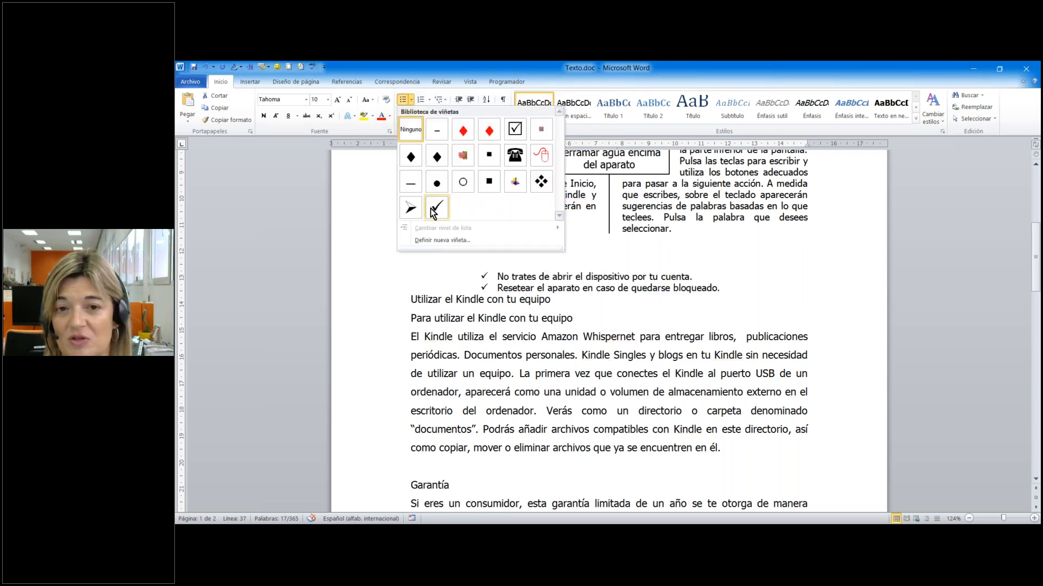
pyautogui.click(434, 208)
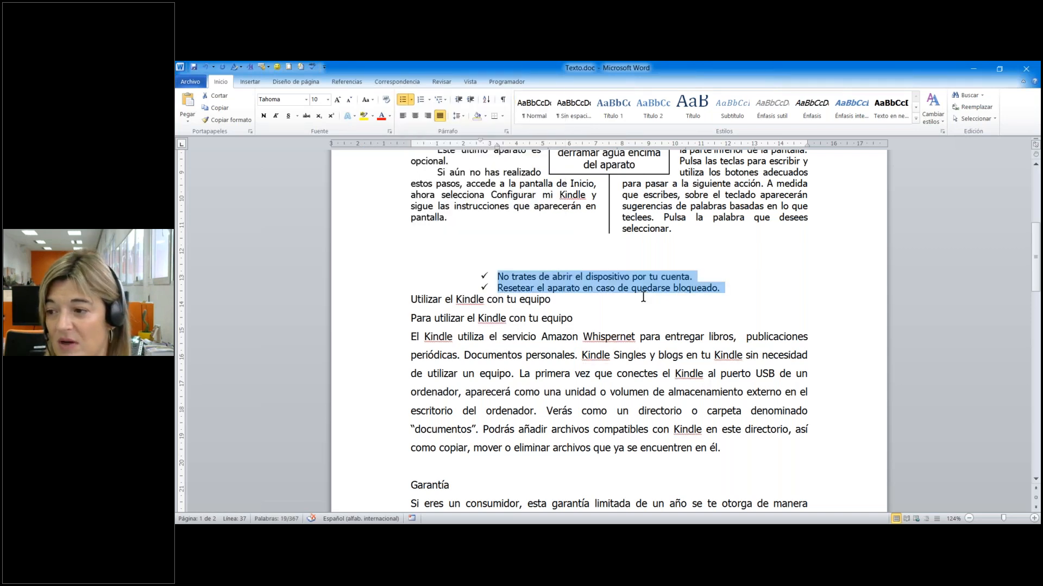
pyautogui.click(644, 298)
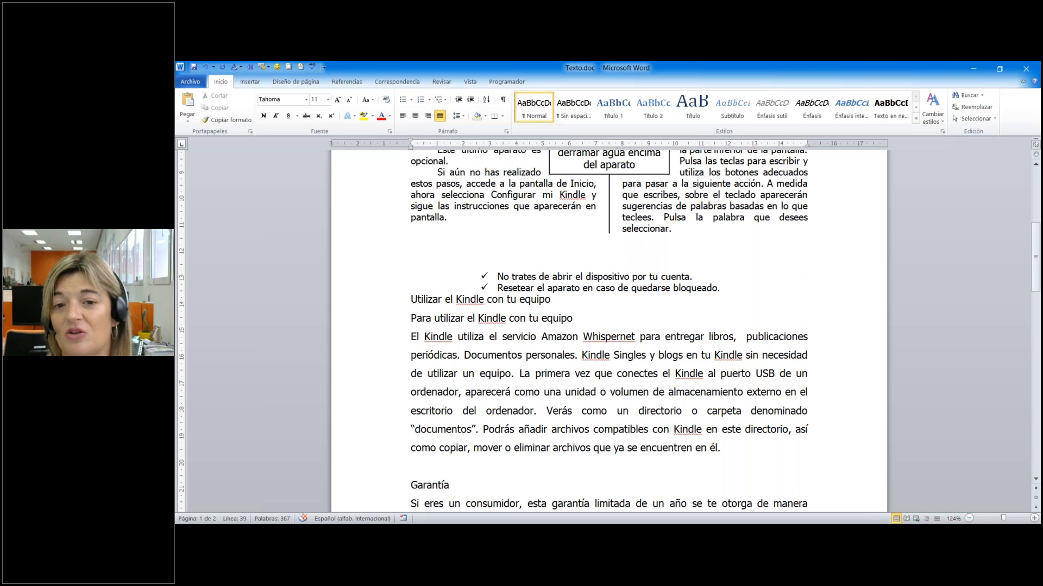
# Format the first "Utilizar el Kindle con tu equipo" line as a heading in 14 pt bold, centred.
pyautogui.scroll(-2, 688, 315)
pyautogui.scroll(-1, 688, 315)
pyautogui.scroll(1, 688, 312)
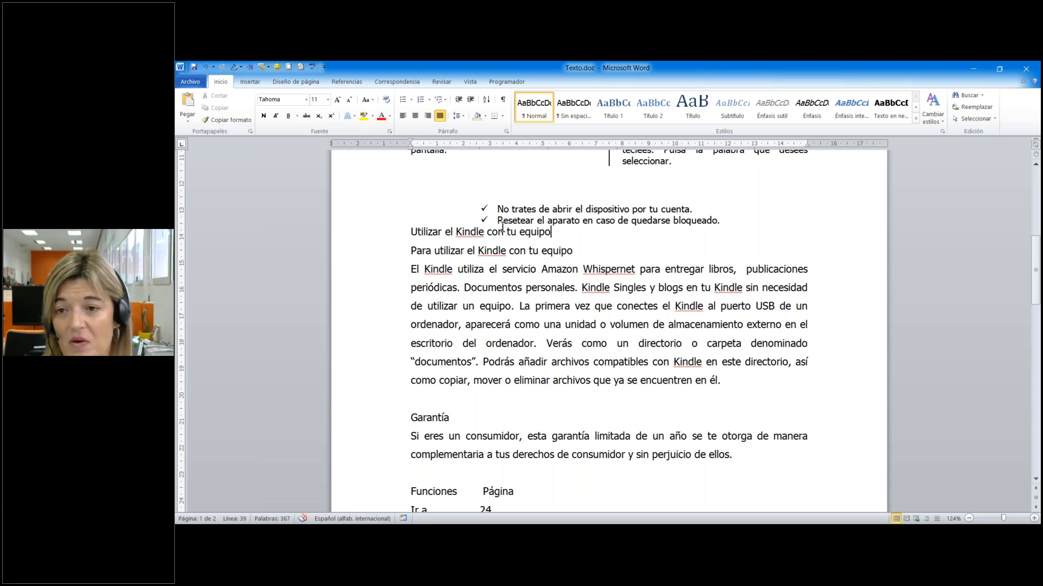
pyautogui.hotkey('alt', 'Tab')
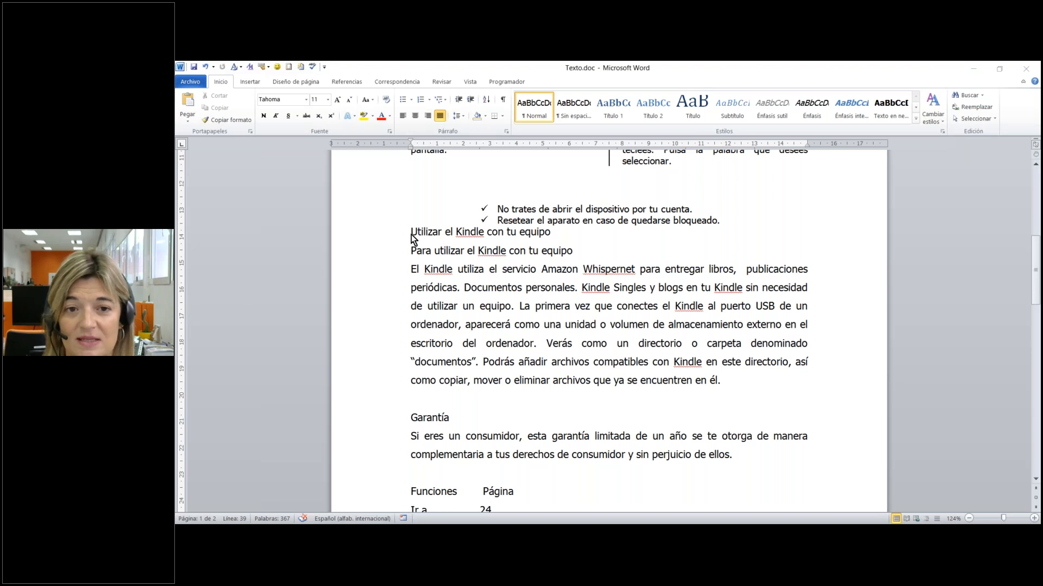
pyautogui.moveTo(411, 235); pyautogui.dragTo(555, 235)
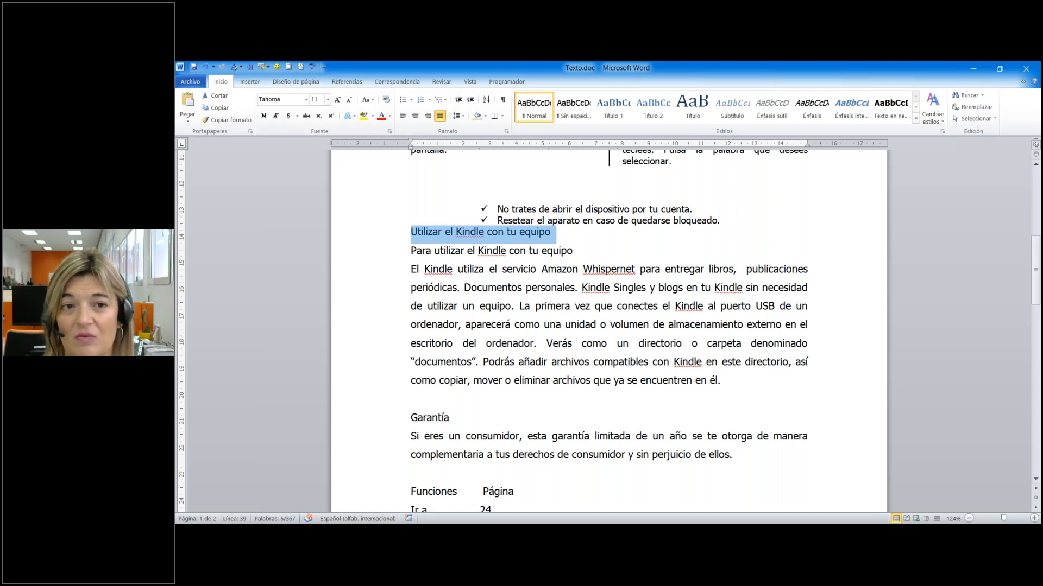
pyautogui.click(327, 101)
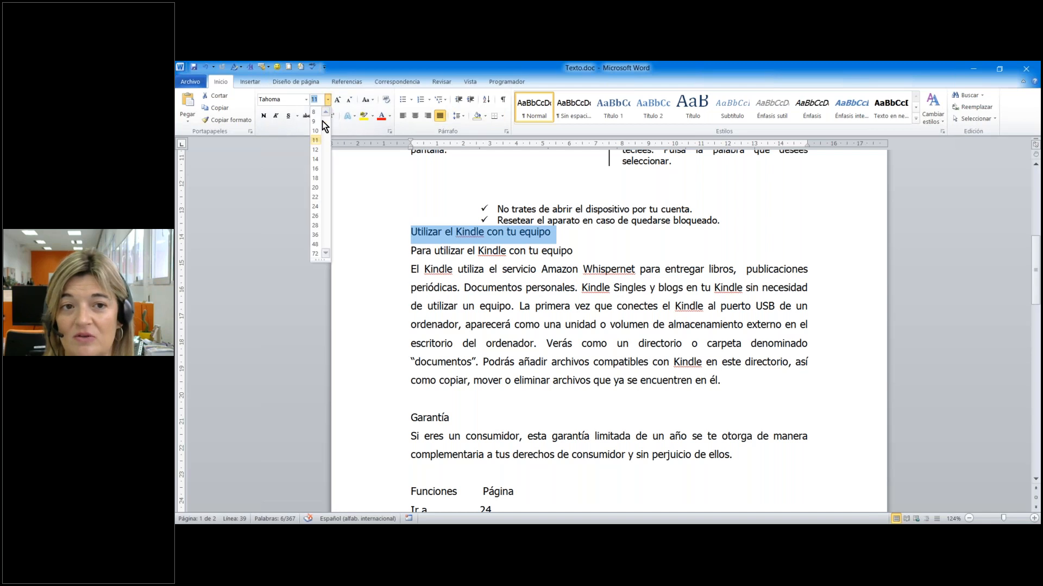
pyautogui.click(319, 159)
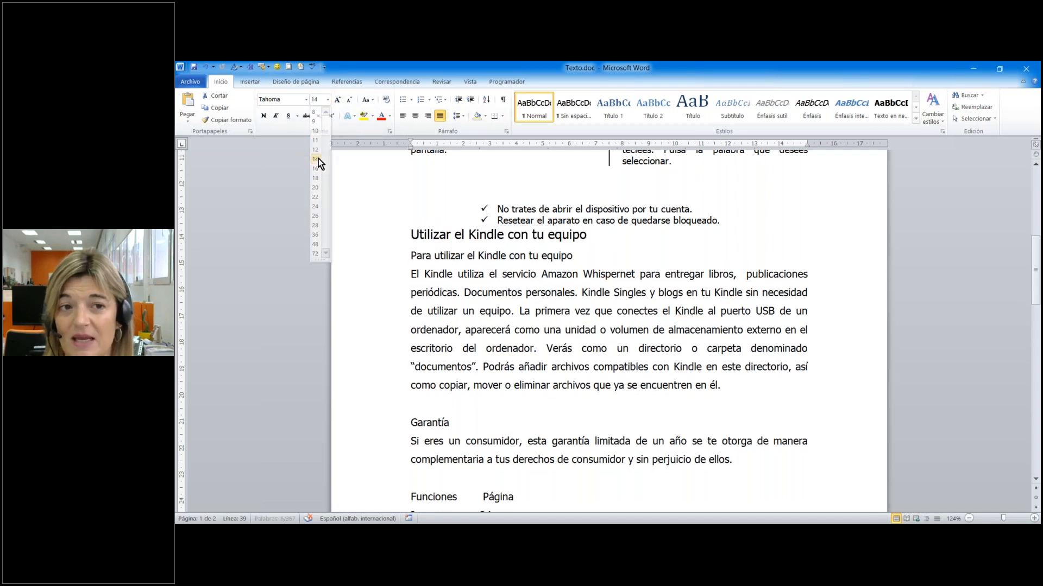
pyautogui.click(263, 116)
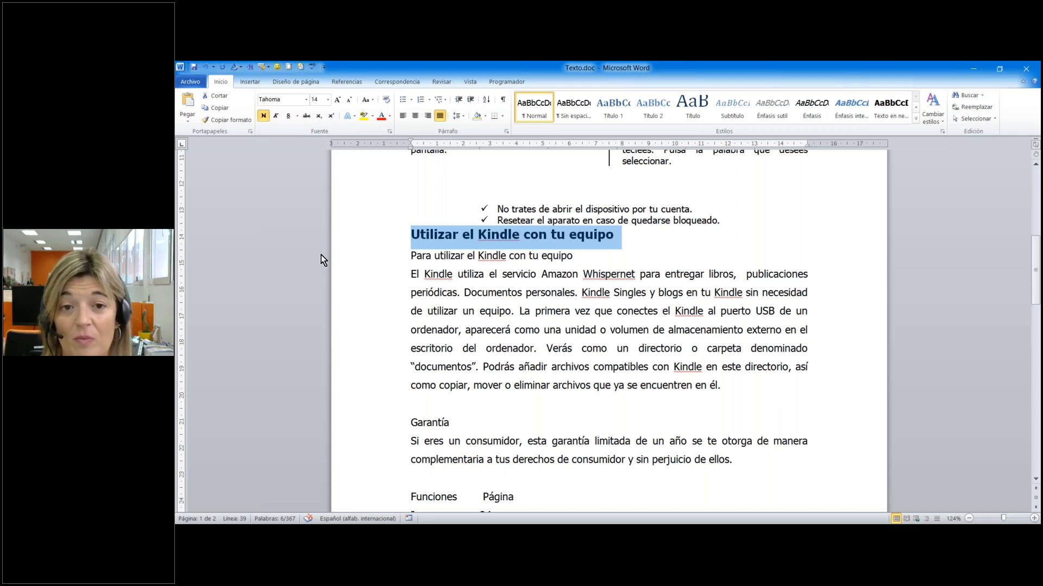
pyautogui.click(414, 119)
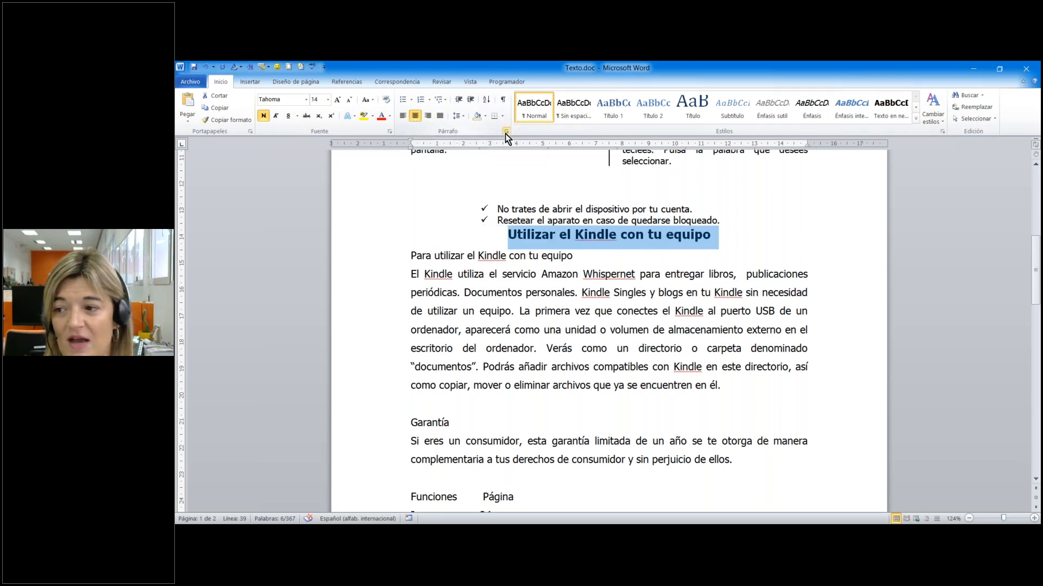
# Apply Expandido character spacing of 2 pto to the Utilizar el Kindle con tu equipo heading and check its paragraph settings.
pyautogui.click(390, 130)
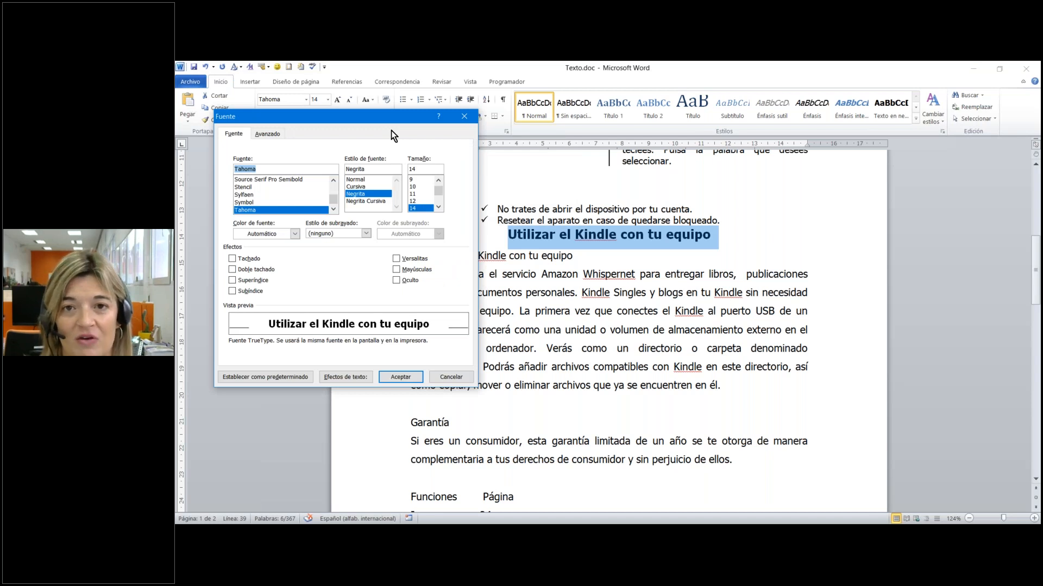
pyautogui.click(258, 136)
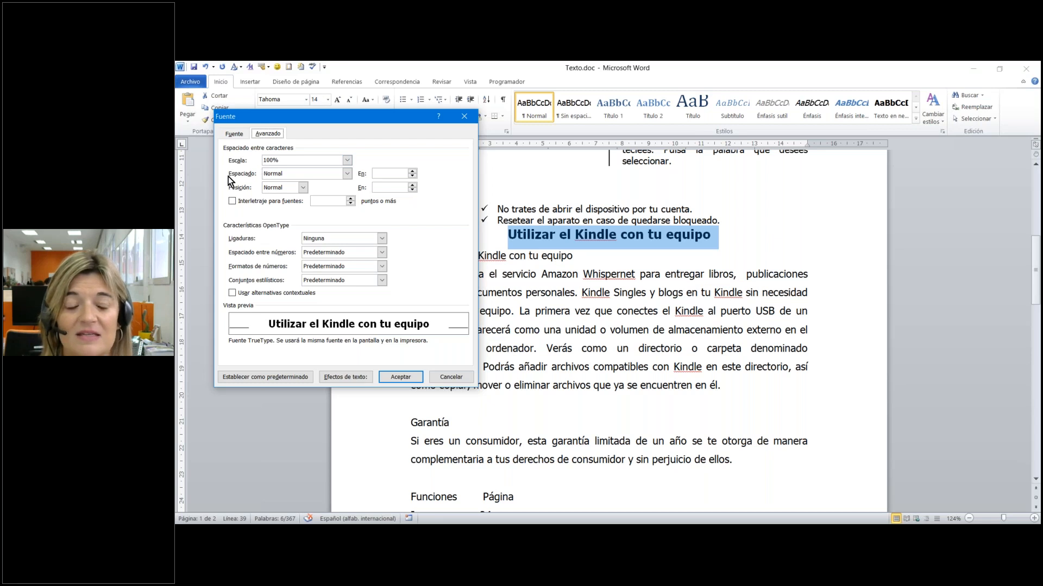
pyautogui.click(347, 174)
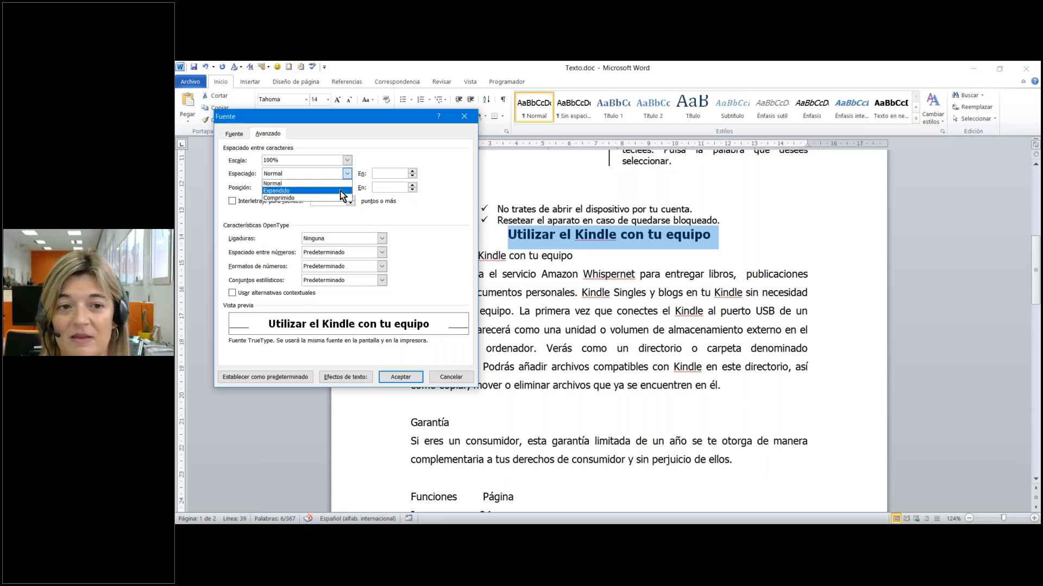
pyautogui.click(340, 191)
pyautogui.click(413, 171)
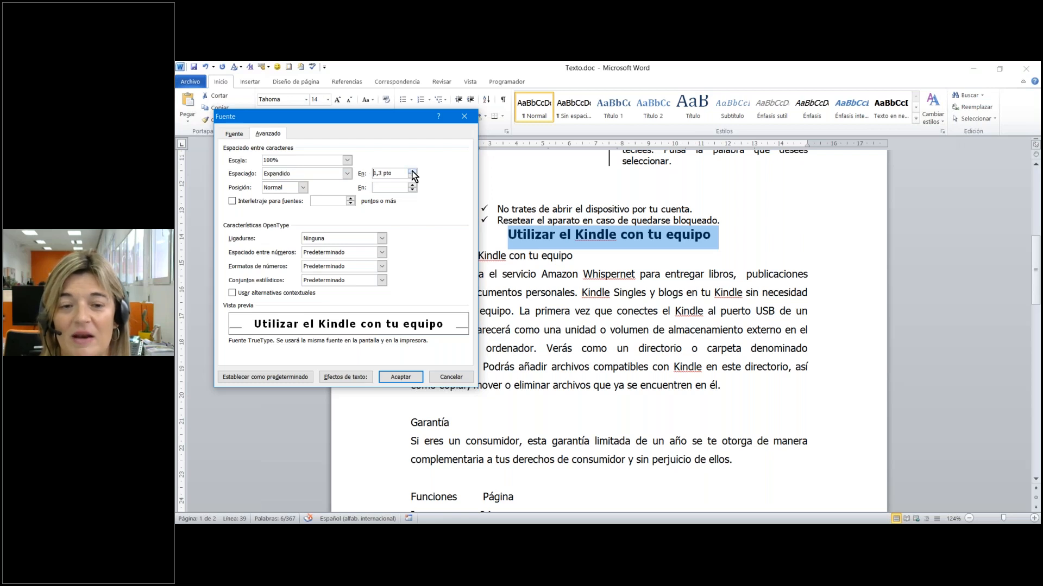
pyautogui.click(413, 172)
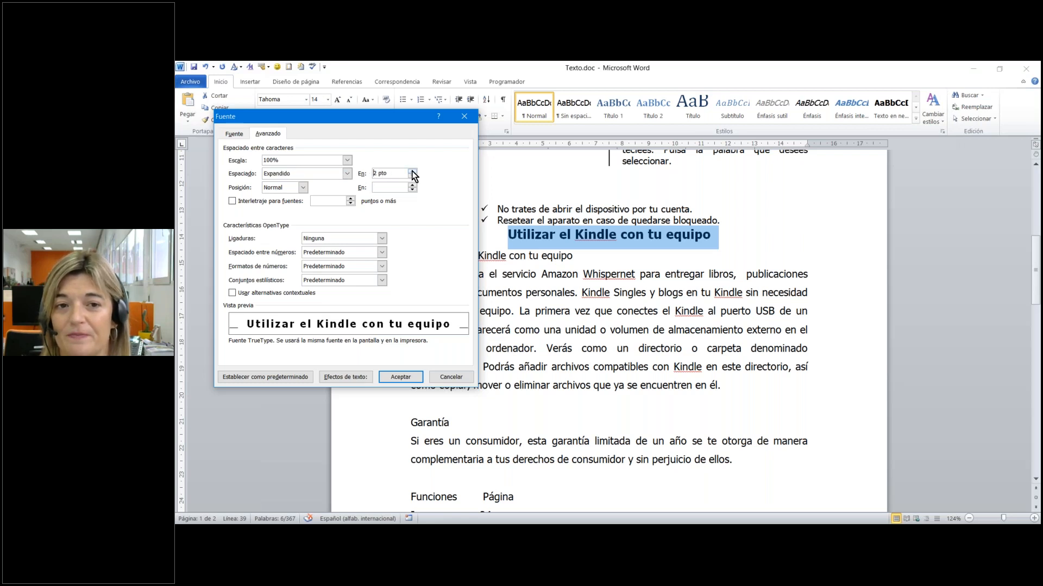
pyautogui.click(400, 377)
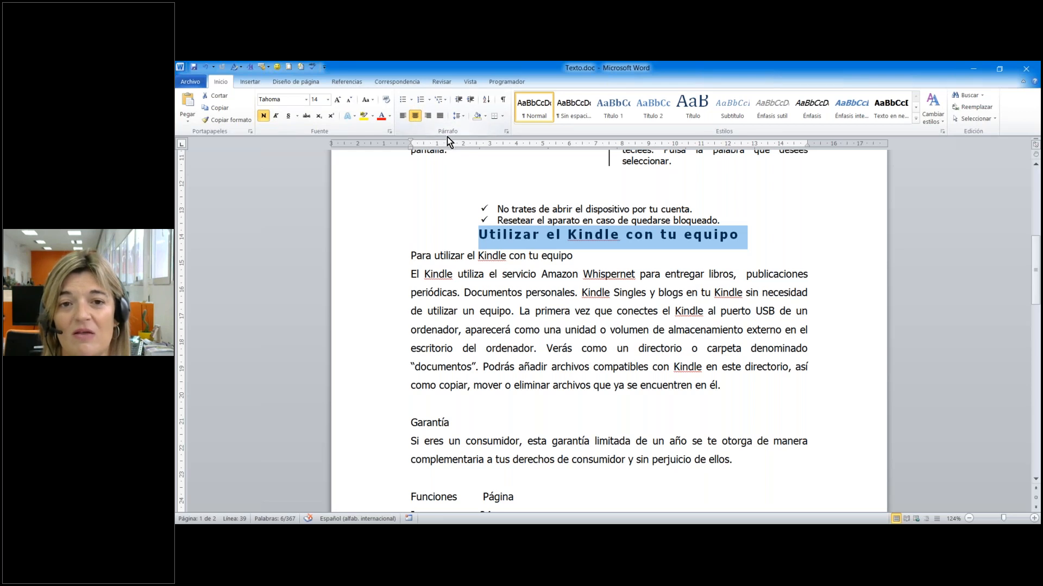
pyautogui.click(507, 131)
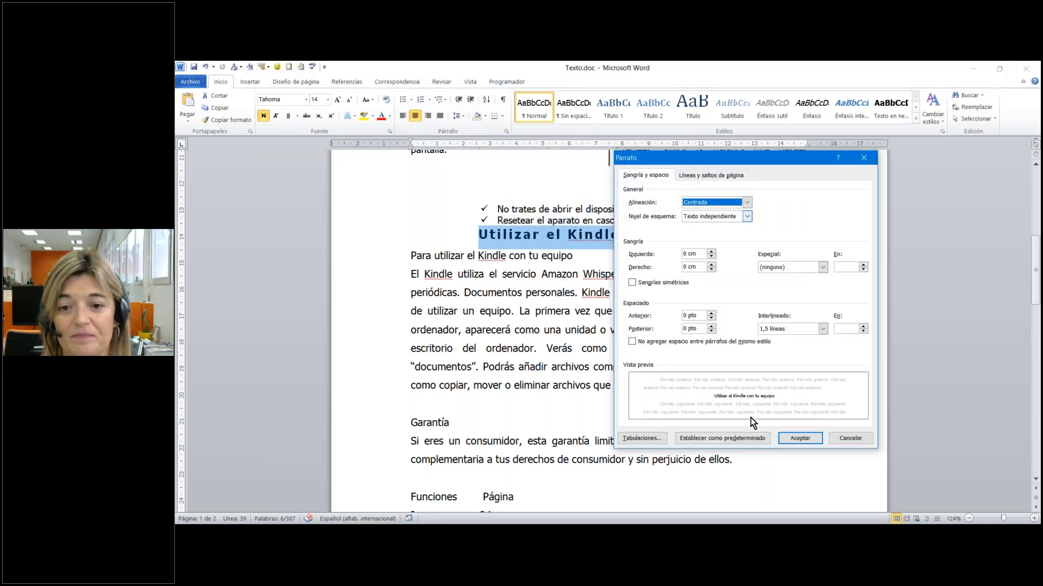
pyautogui.click(864, 158)
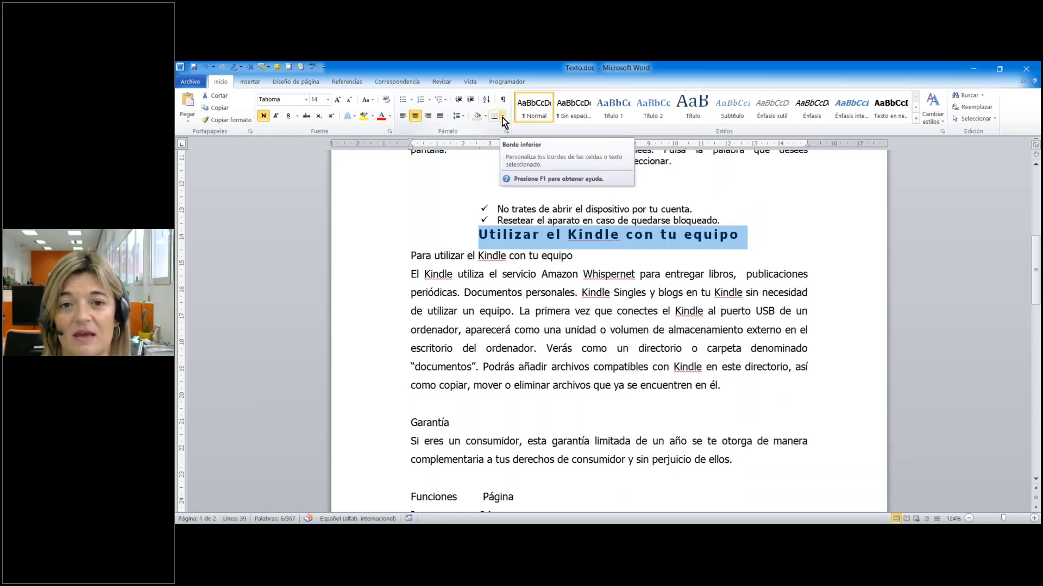
# Put a ½ pto double-line box border around the Utilizar el Kindle con tu equipo heading, applied to Párrafo after comparing it with Texto.
pyautogui.click(503, 117)
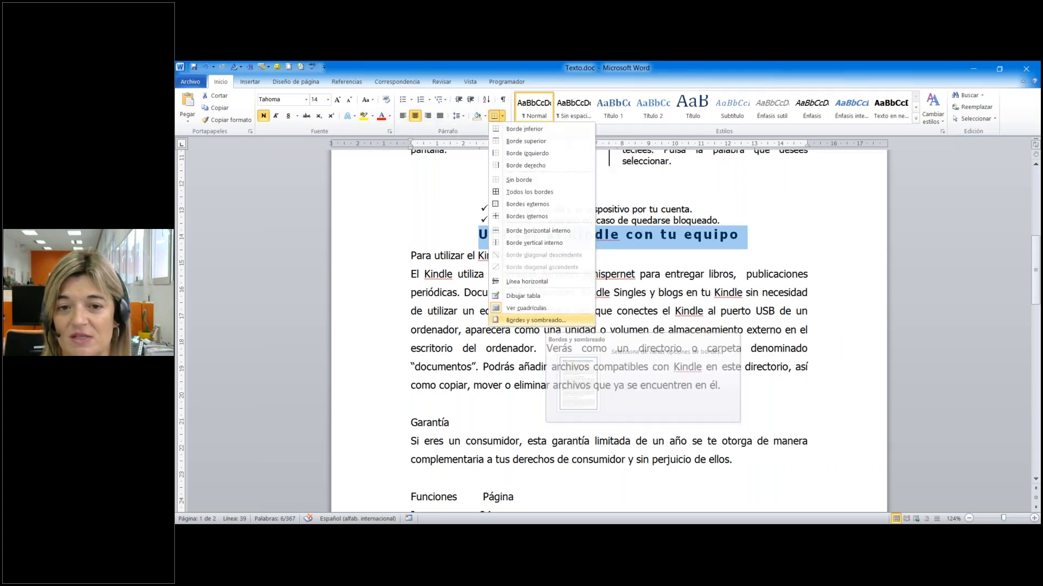
pyautogui.click(545, 322)
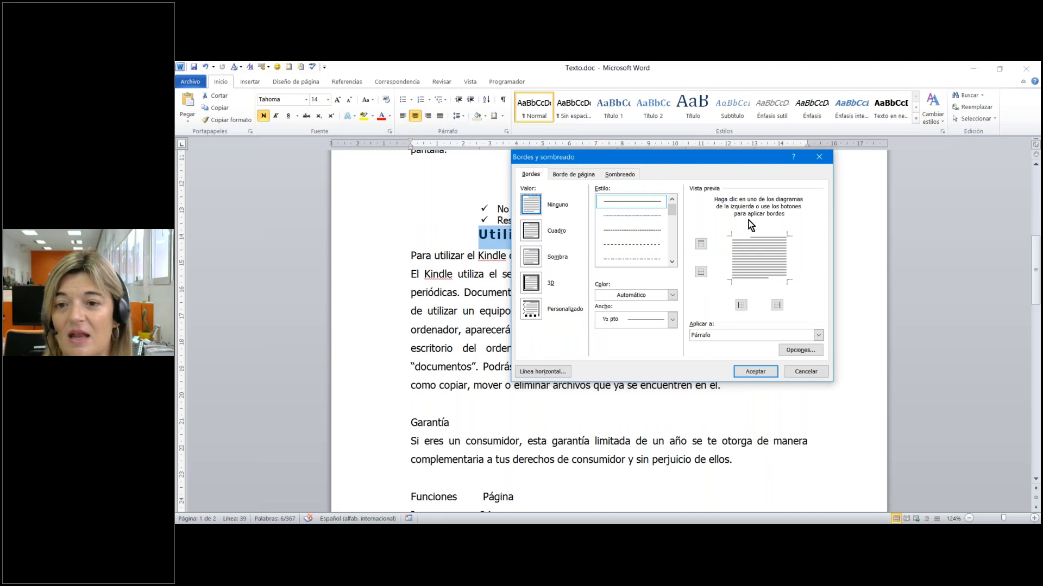
pyautogui.click(671, 261)
pyautogui.click(672, 262)
pyautogui.click(672, 261)
pyautogui.click(632, 228)
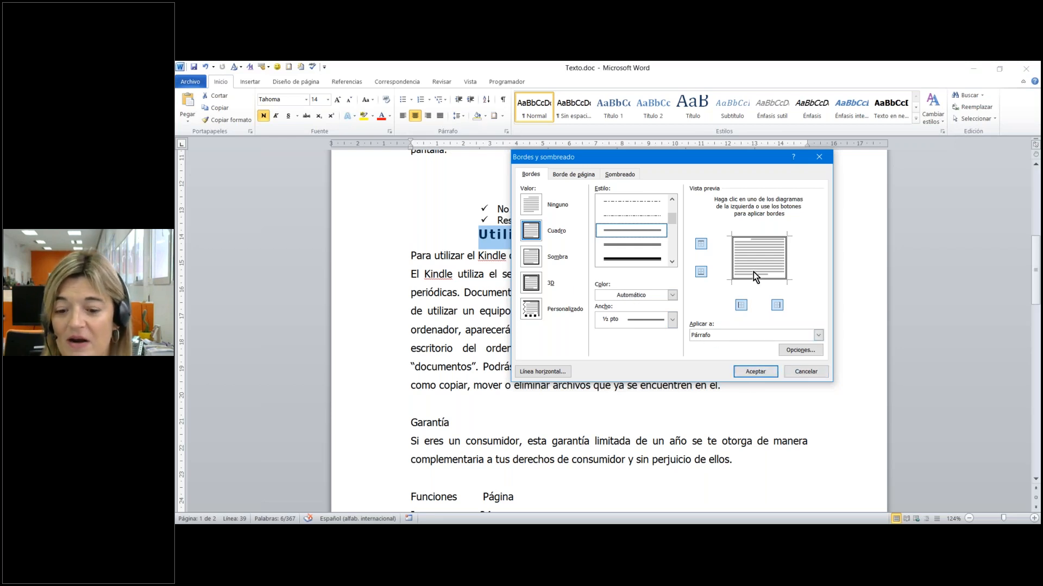
pyautogui.click(819, 337)
pyautogui.click(773, 345)
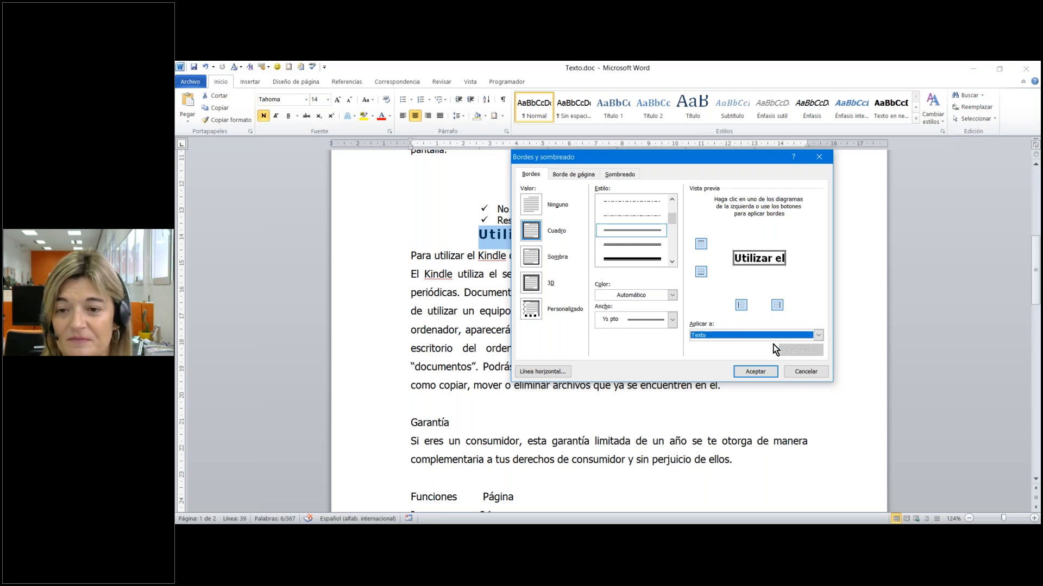
pyautogui.click(816, 333)
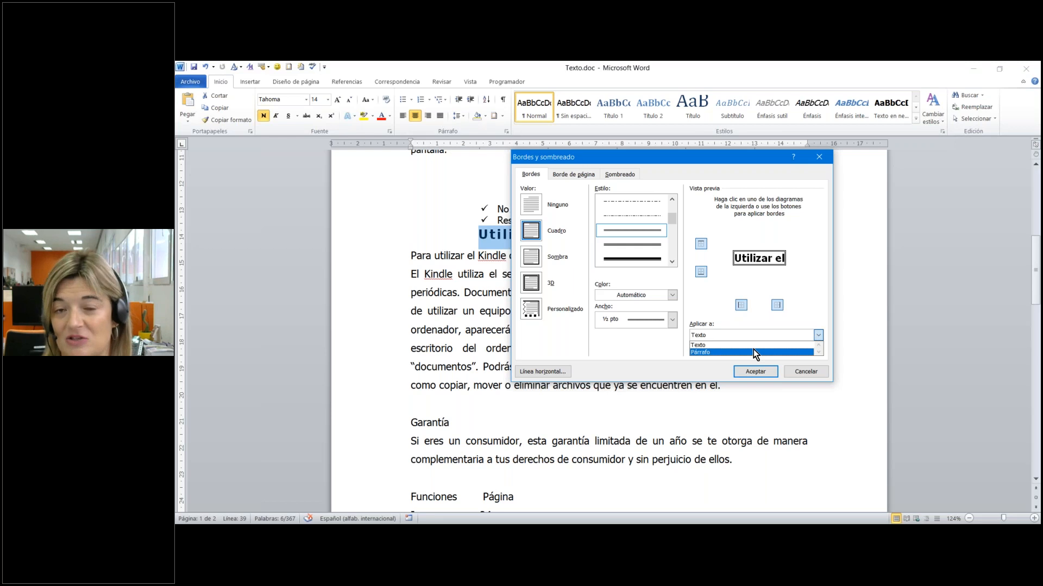
pyautogui.click(754, 351)
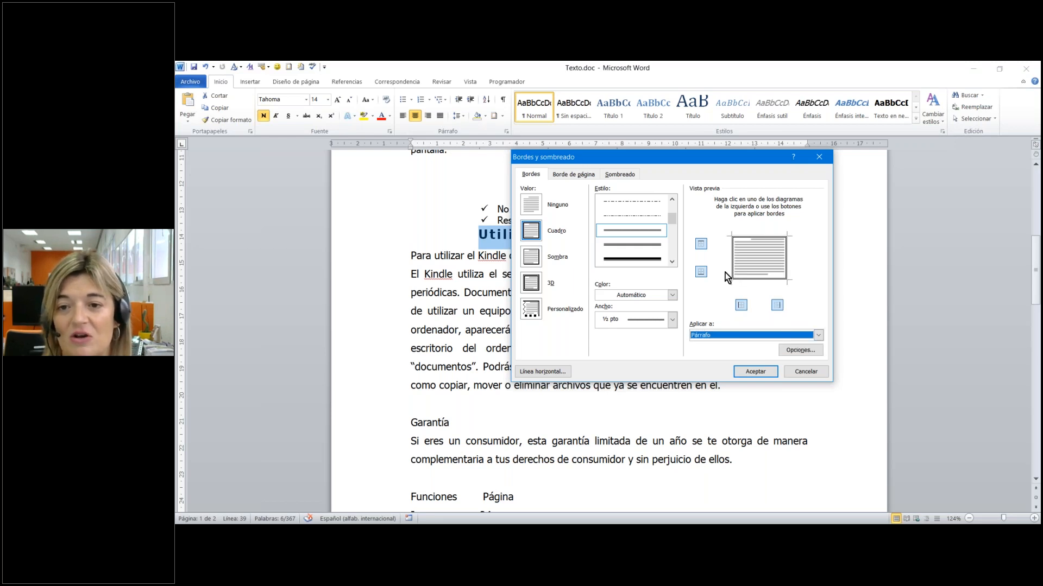
pyautogui.click(756, 372)
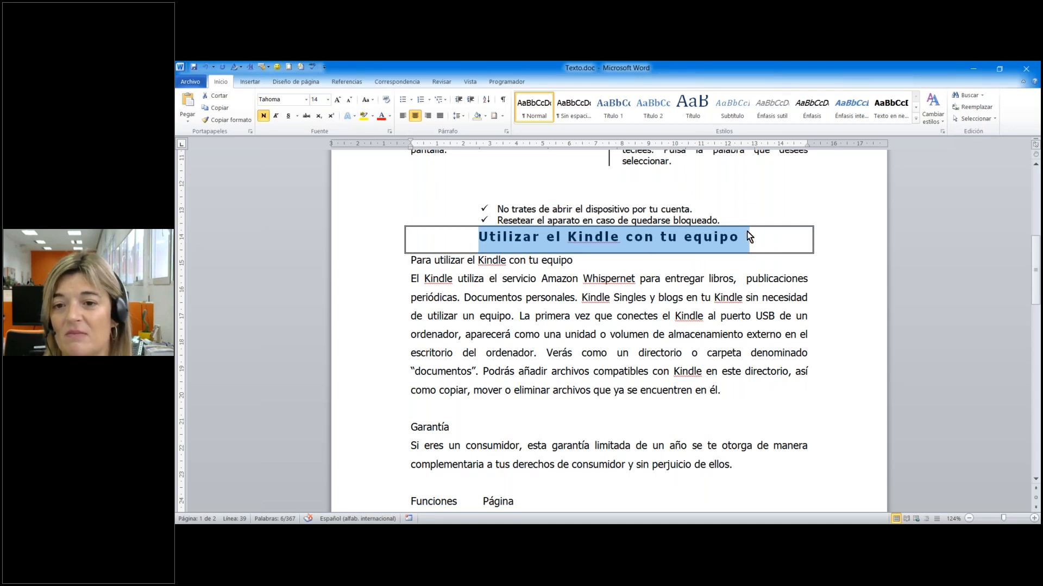
# Try the box border on the heading's text as well, and undo both the text and paragraph borders.
pyautogui.click(503, 116)
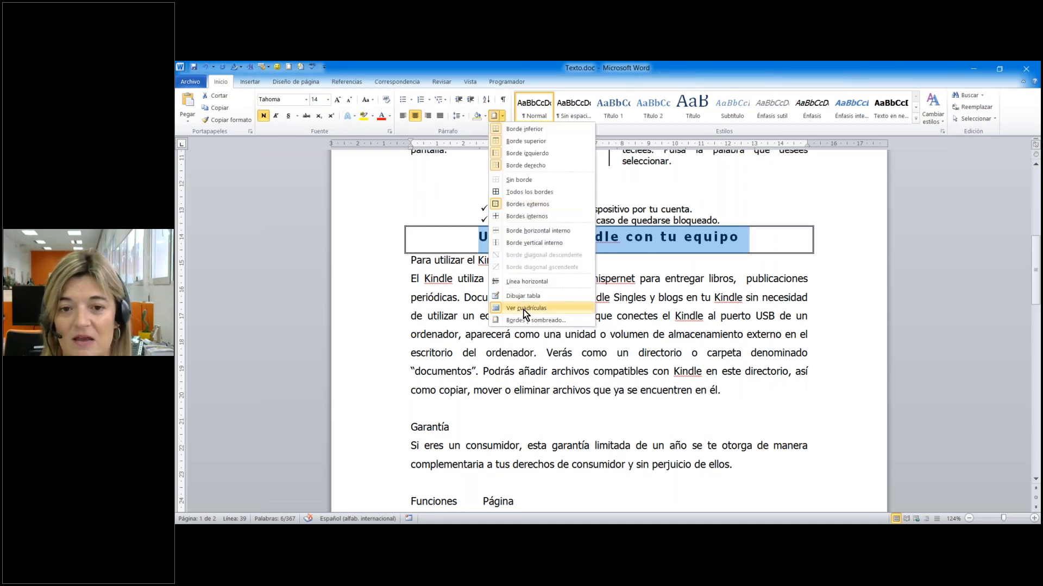
pyautogui.click(525, 321)
pyautogui.click(797, 335)
pyautogui.click(756, 372)
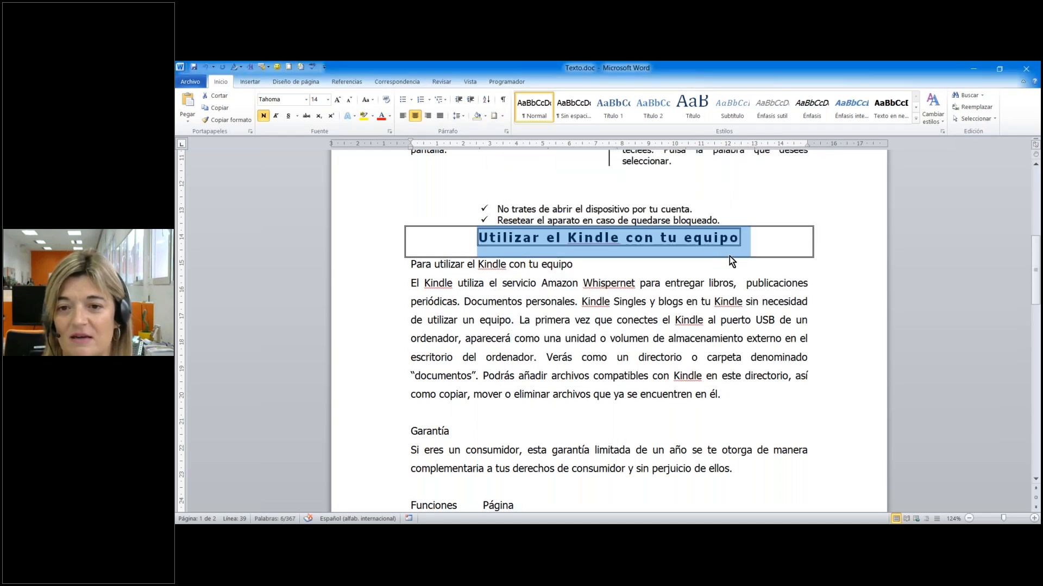
pyautogui.click(205, 66)
pyautogui.click(205, 66)
# Apply a ½ pto double-line Cuadro border to the Utilizar el Kindle con tu equipo heading, limited to Texto.
pyautogui.click(502, 117)
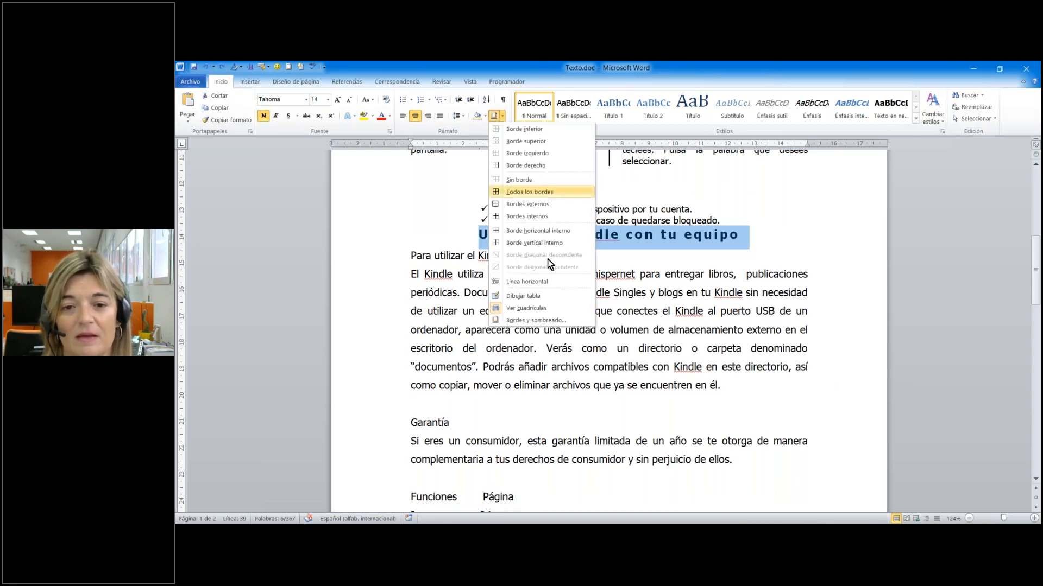
pyautogui.click(537, 316)
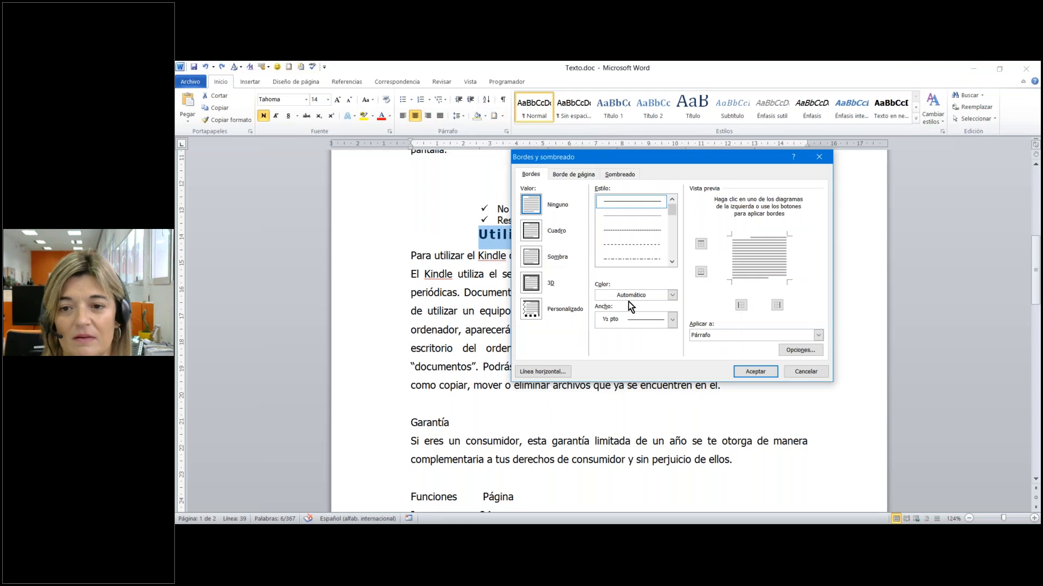
pyautogui.scroll(-2, 634, 259)
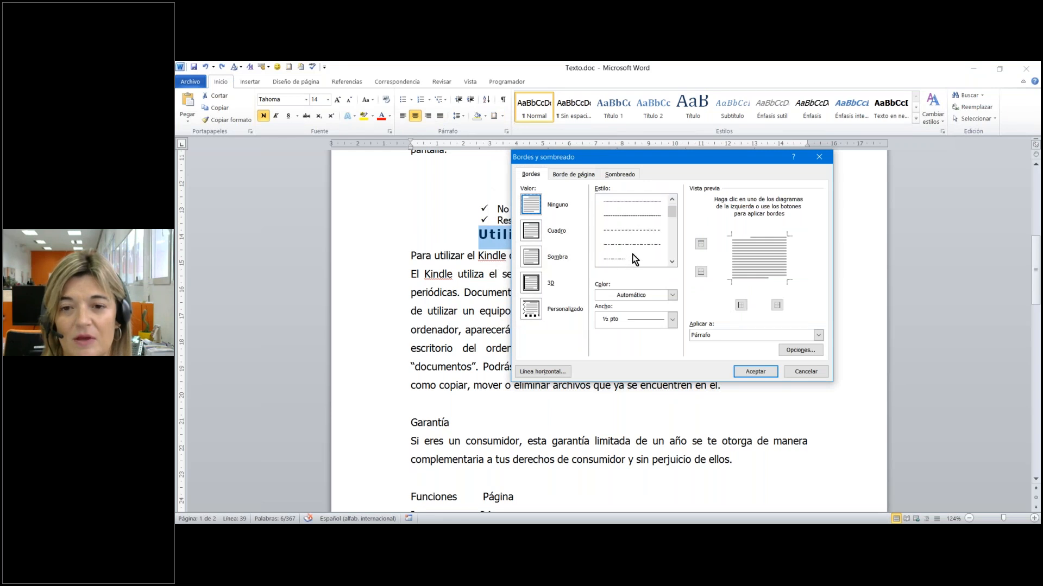
pyautogui.click(632, 246)
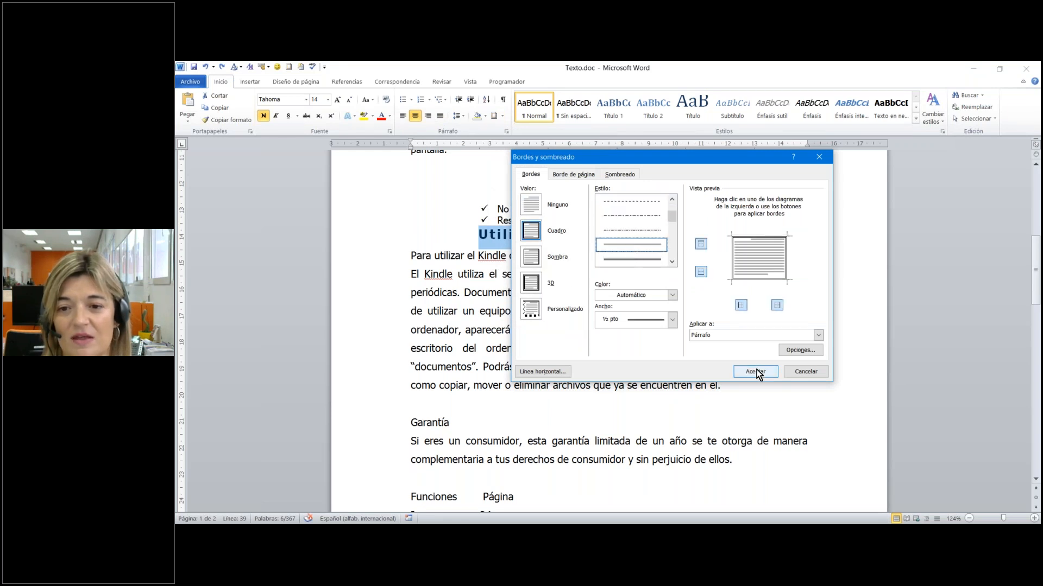
pyautogui.click(817, 335)
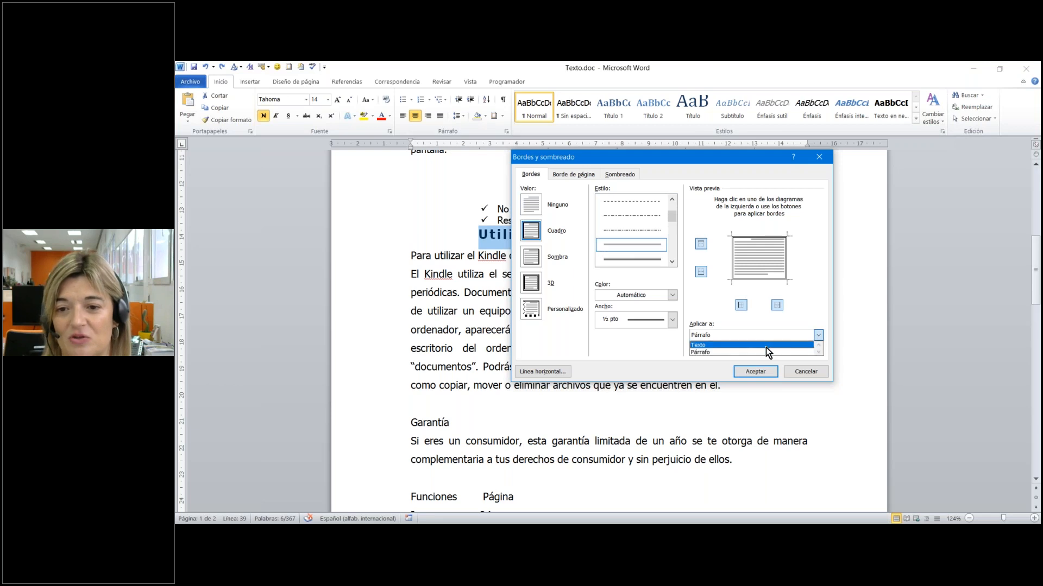
pyautogui.click(765, 345)
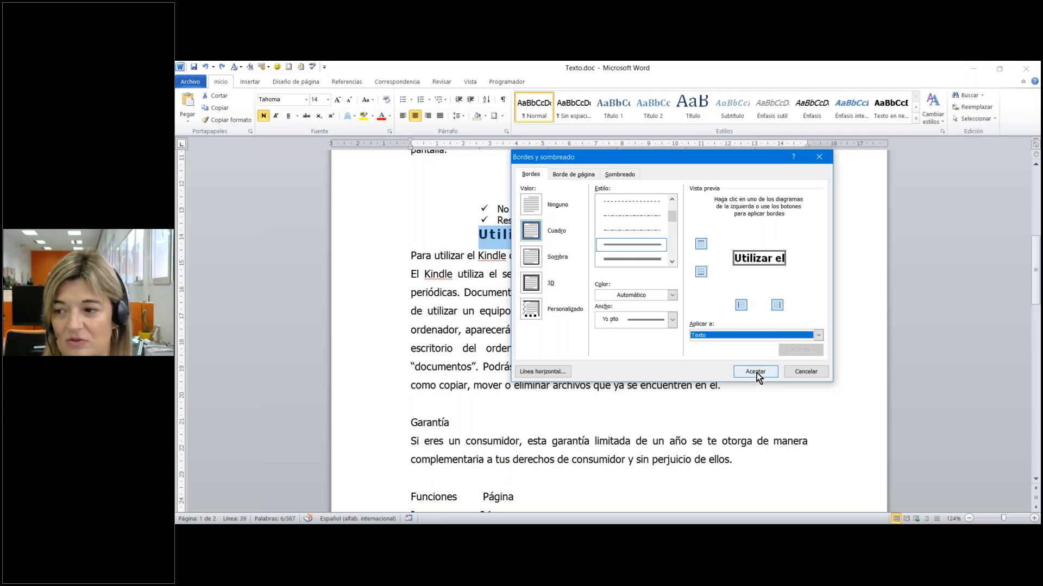
pyautogui.click(755, 372)
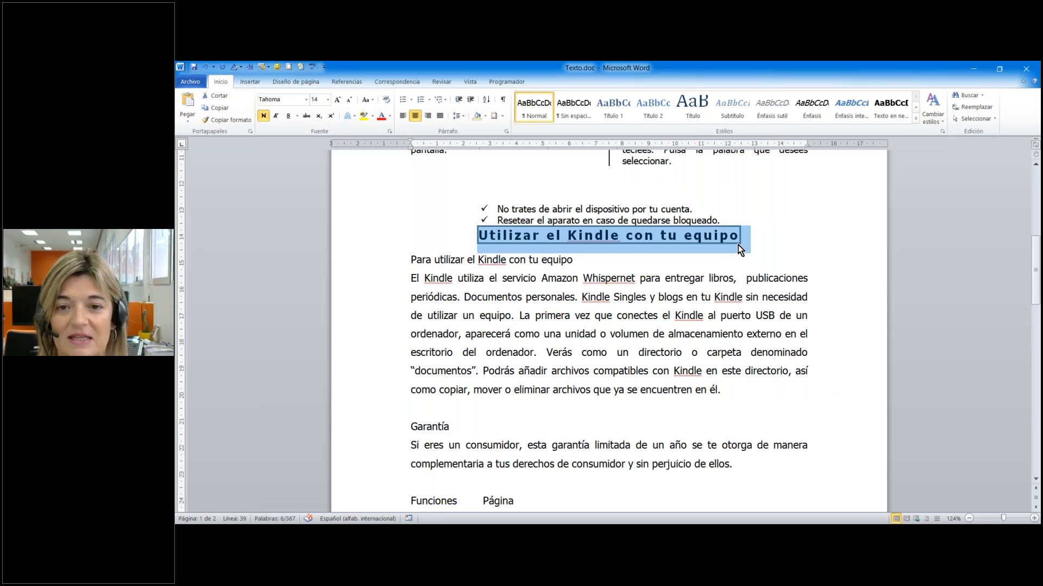
# Choose a light blue theme fill as paragraph shading for the Utilizar el Kindle con tu equipo heading.
pyautogui.click(501, 117)
pyautogui.click(556, 319)
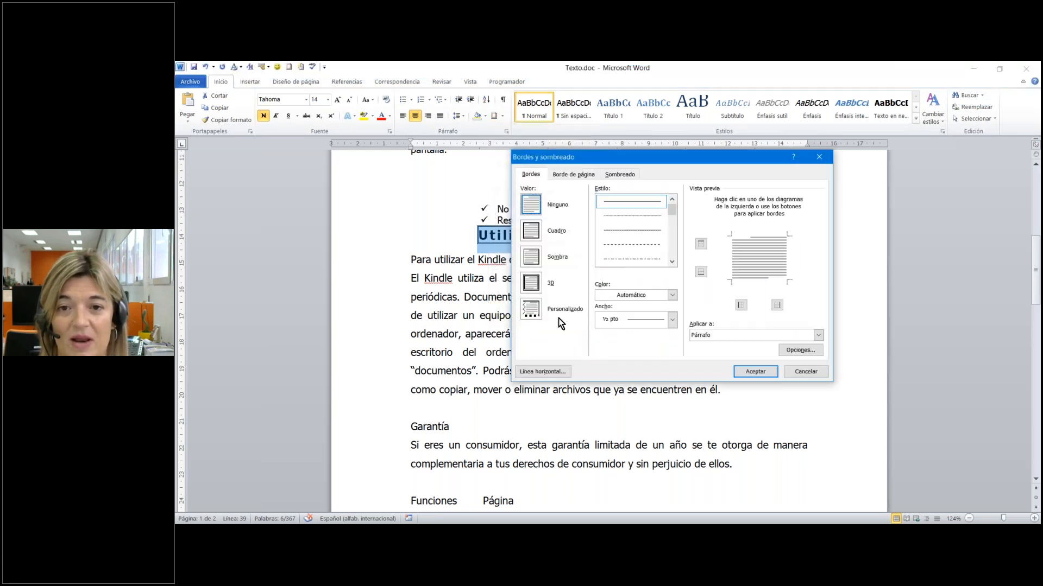
pyautogui.click(622, 174)
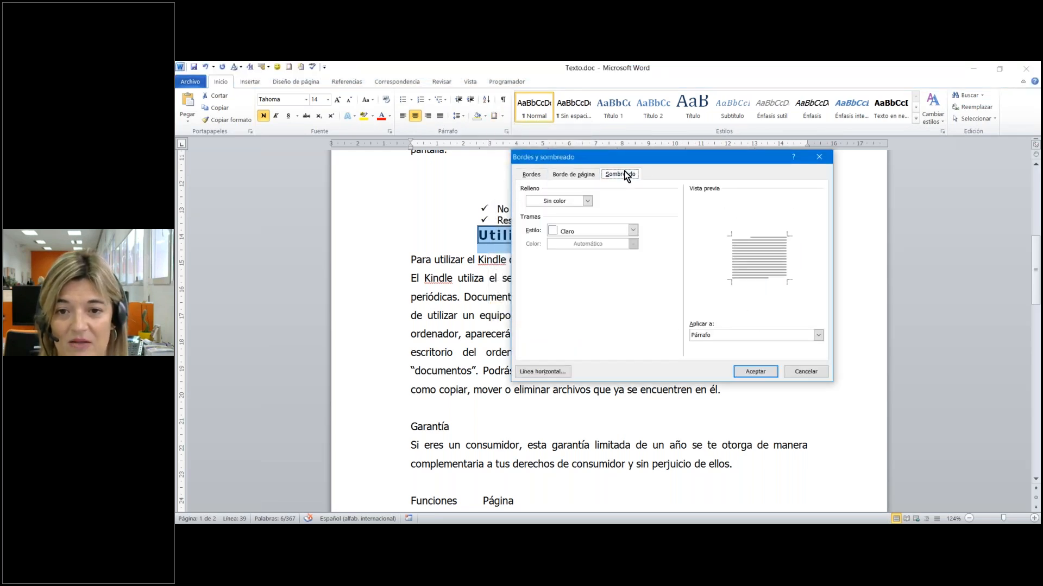
pyautogui.click(587, 201)
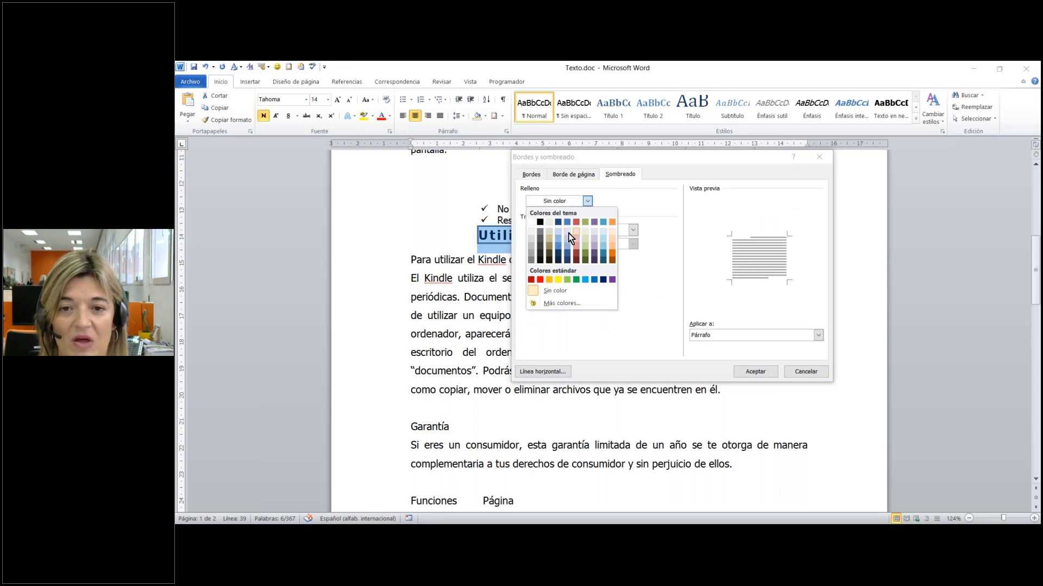
pyautogui.click(567, 233)
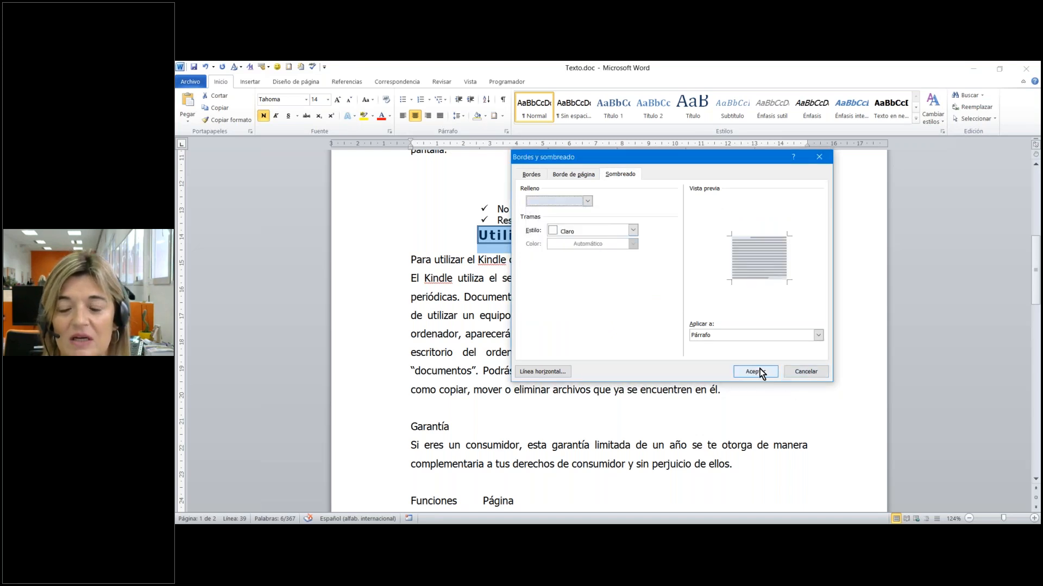
# Apply the shading of the title "Utilizar el Kindle con tu equipo" to the text (Texto) instead of the whole paragraph.
pyautogui.click(818, 335)
pyautogui.click(770, 343)
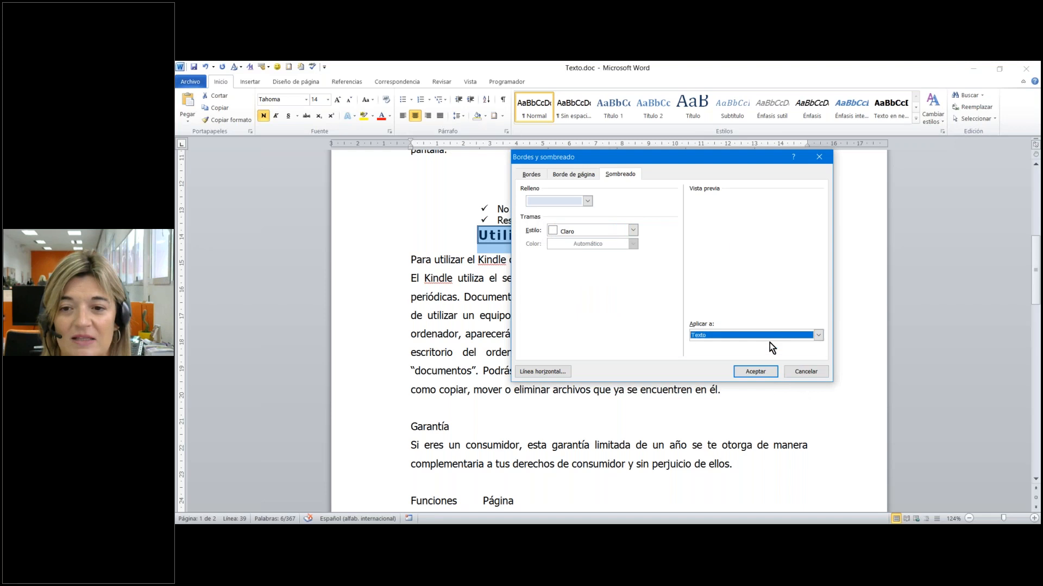
pyautogui.click(756, 371)
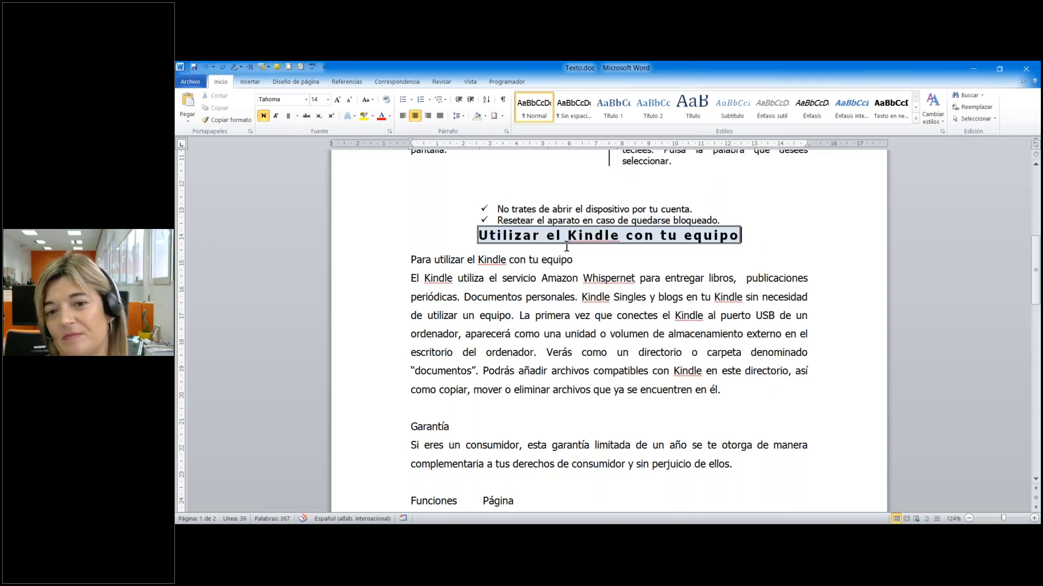
# Insert an empty line without a bullet between the checkmark list and the title "Utilizar el Kindle con tu equipo".
pyautogui.click(733, 219)
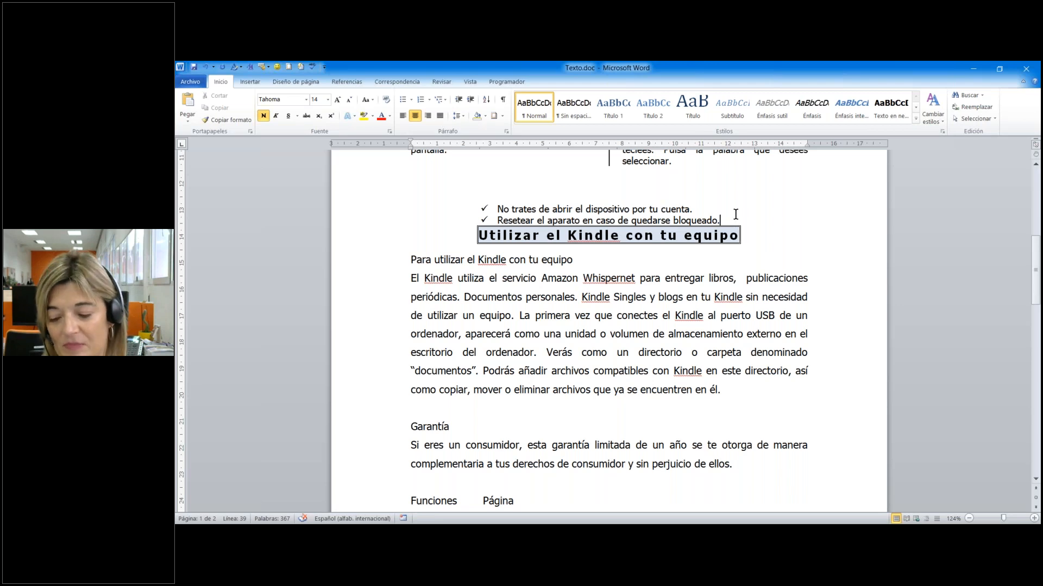
pyautogui.press('Return')
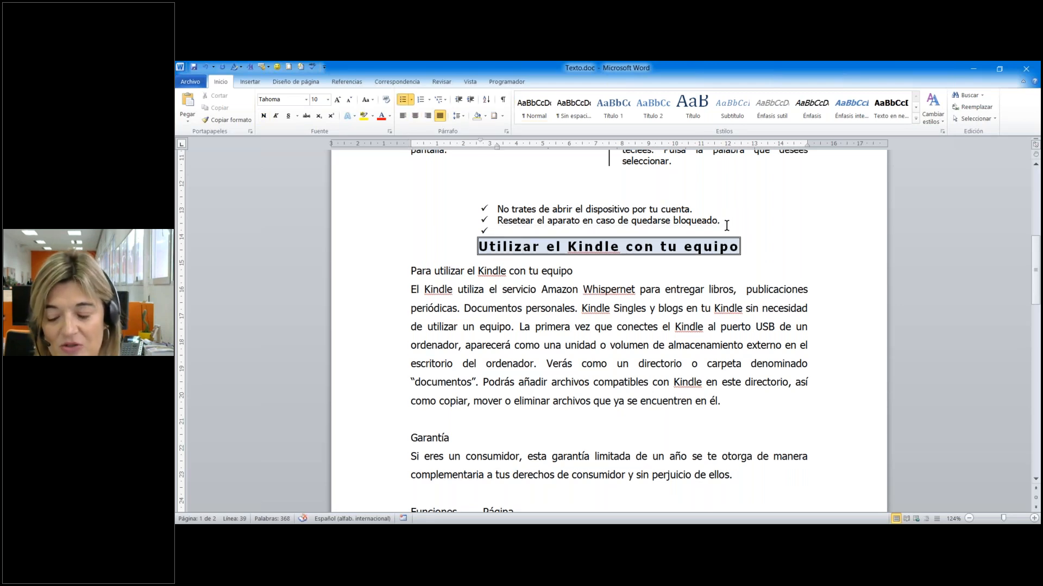
pyautogui.press('BackSpace')
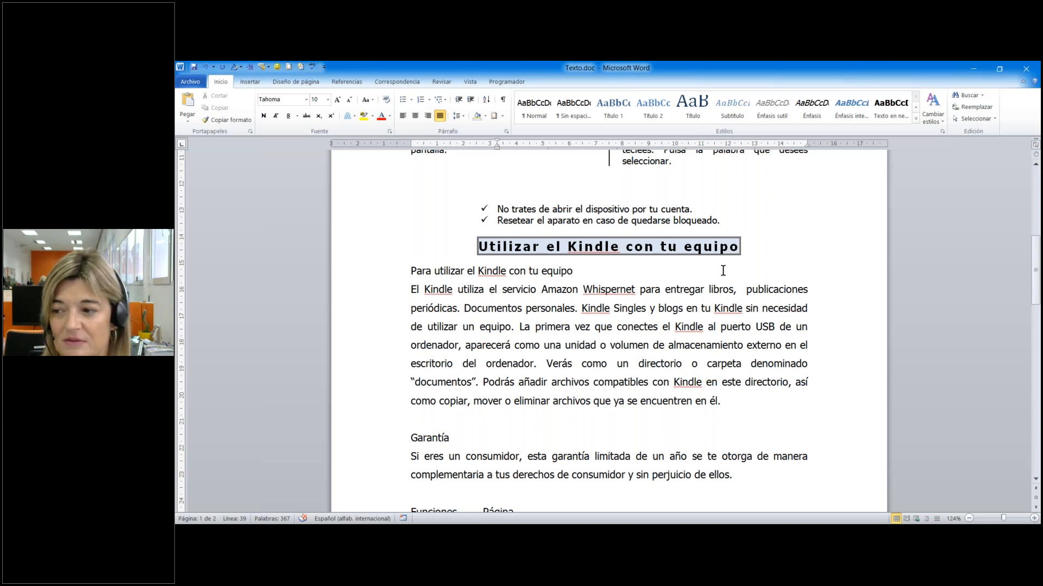
pyautogui.click(722, 271)
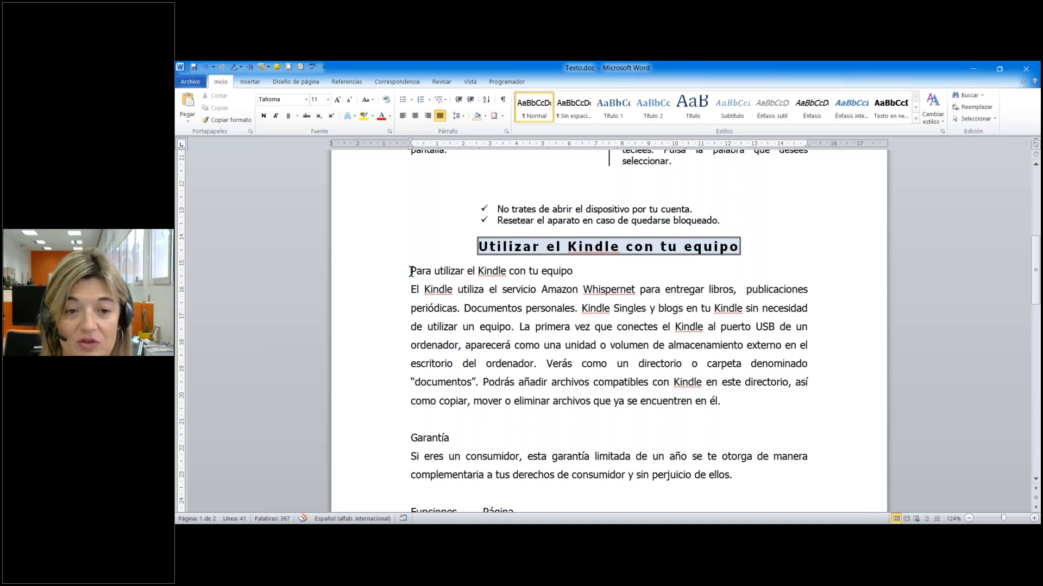
pyautogui.moveTo(411, 271); pyautogui.dragTo(745, 475)
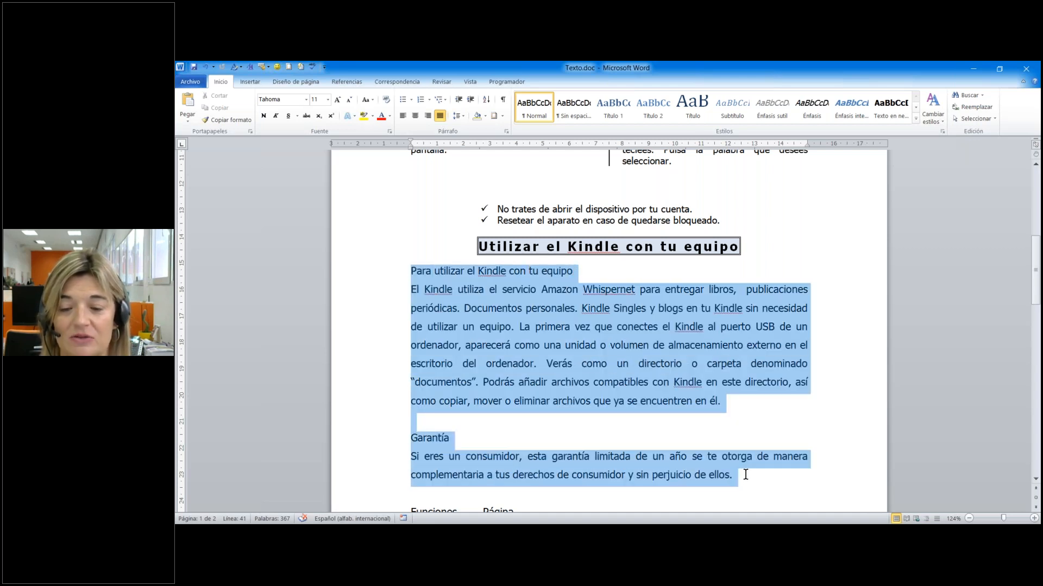
pyautogui.moveTo(745, 475); pyautogui.dragTo(748, 475)
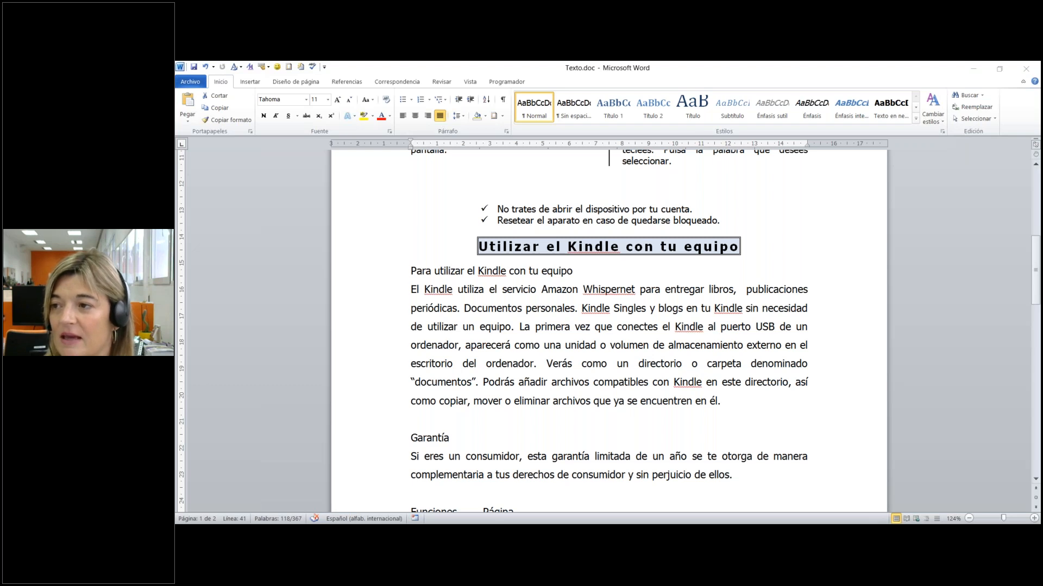
pyautogui.click(537, 404)
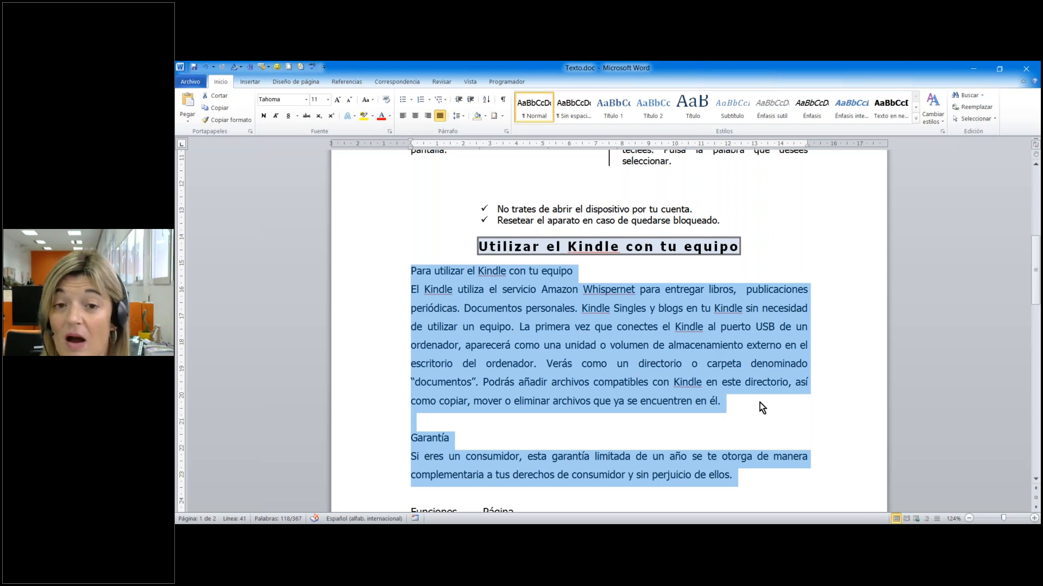
pyautogui.click(762, 407)
# Format the subheadings "Para utilizar el Kindle con tu equipo" and "Garantía" in 12 pt bold italic.
pyautogui.moveTo(406, 271); pyautogui.dragTo(556, 269)
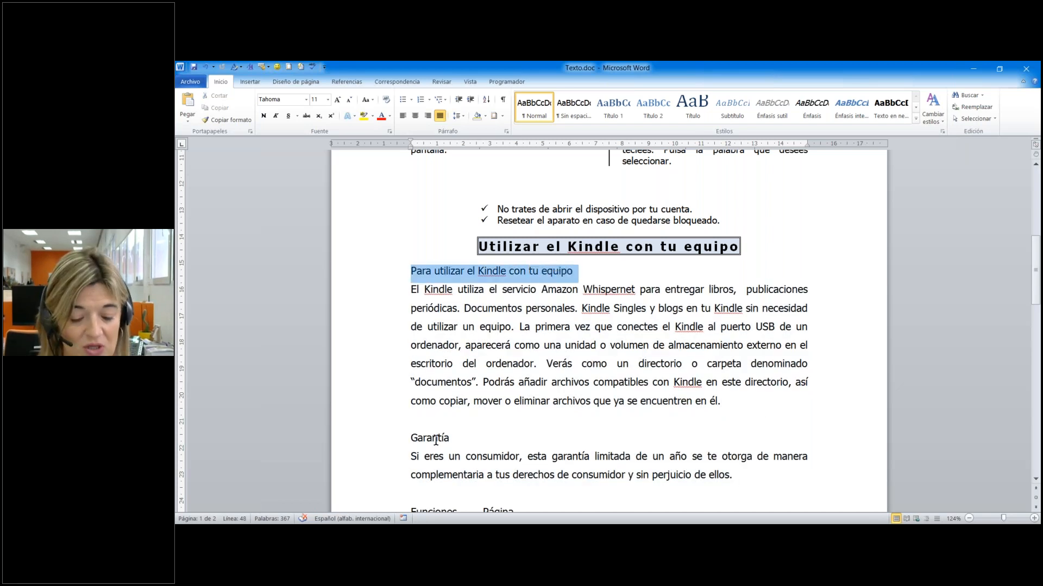
pyautogui.moveTo(405, 438); pyautogui.dragTo(453, 437)
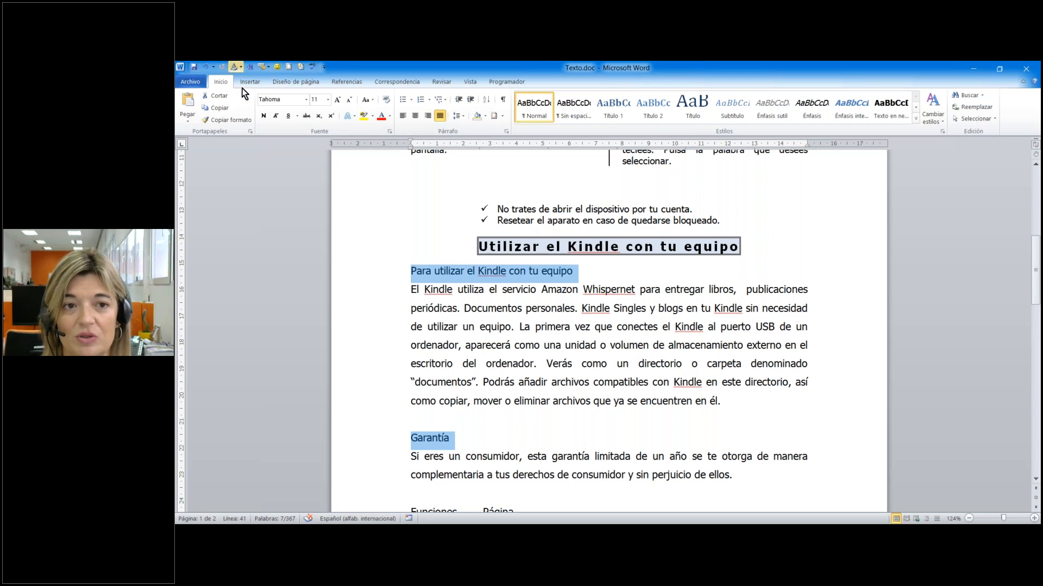
pyautogui.click(328, 100)
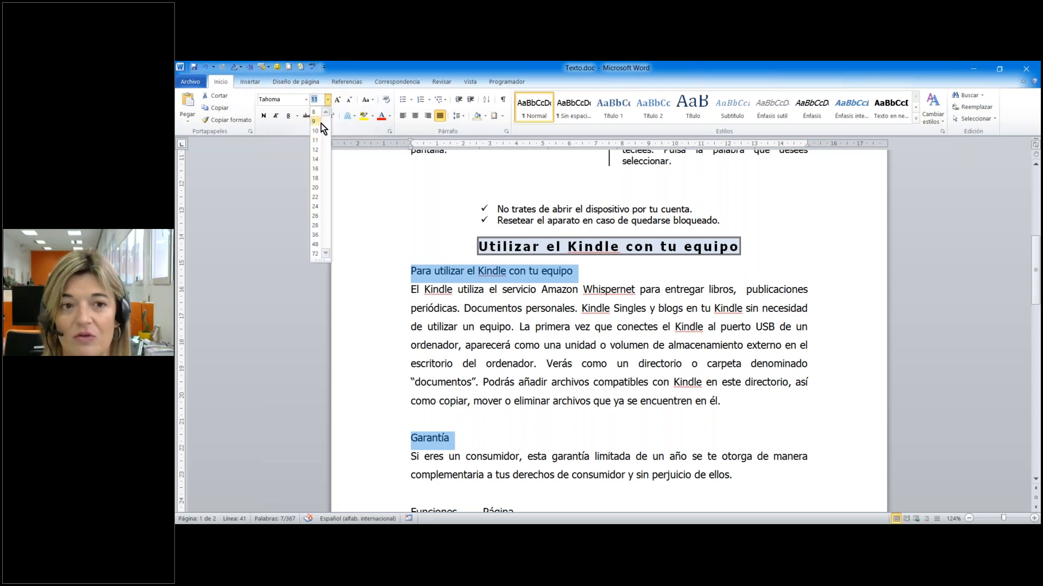
pyautogui.click(317, 150)
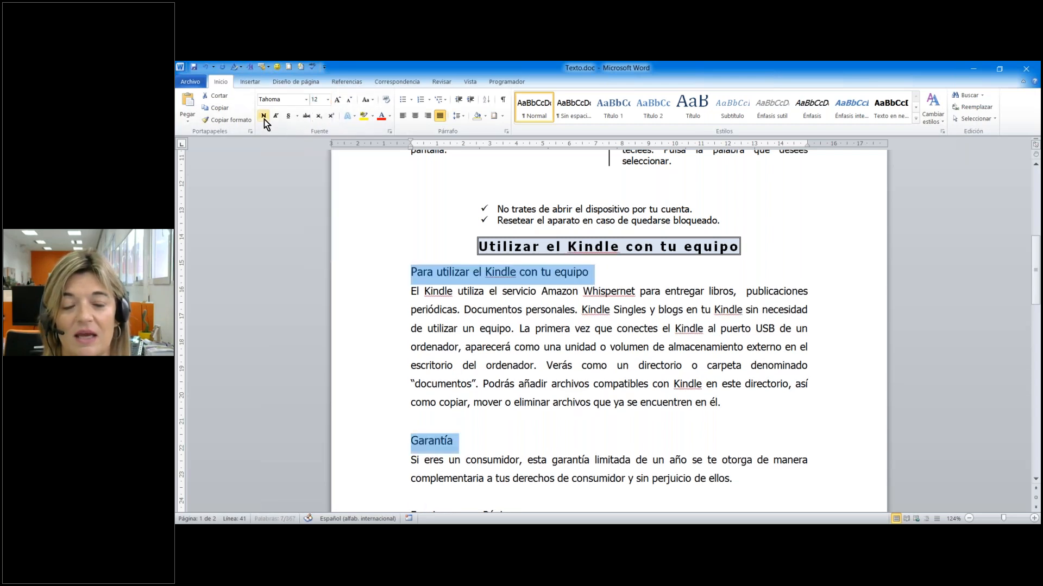
pyautogui.click(264, 115)
pyautogui.click(276, 119)
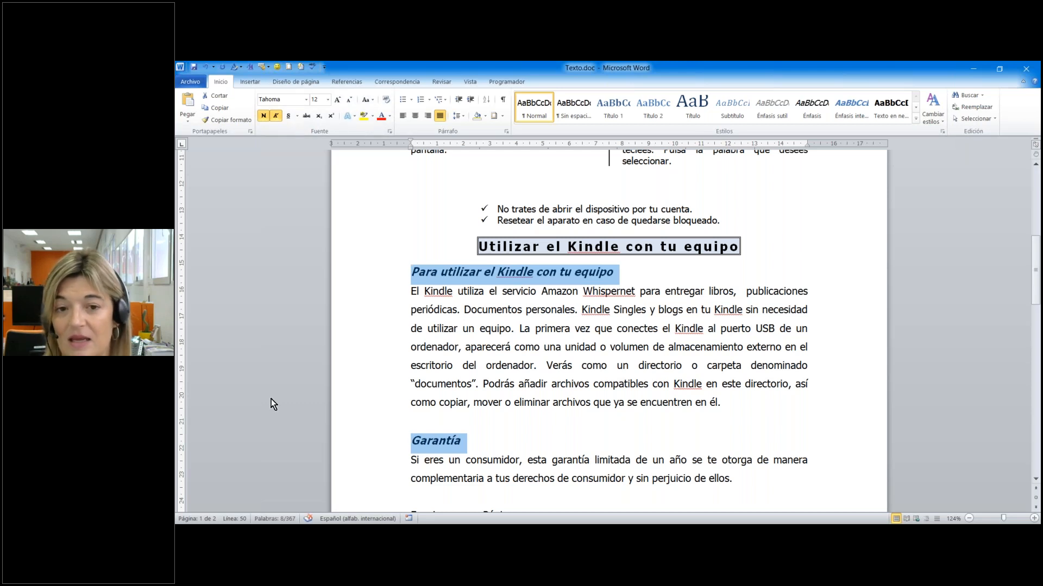
# Set the font size of the body paragraphs under both subheadings to 10 pt.
pyautogui.click(427, 309)
pyautogui.moveTo(411, 291); pyautogui.dragTo(744, 398)
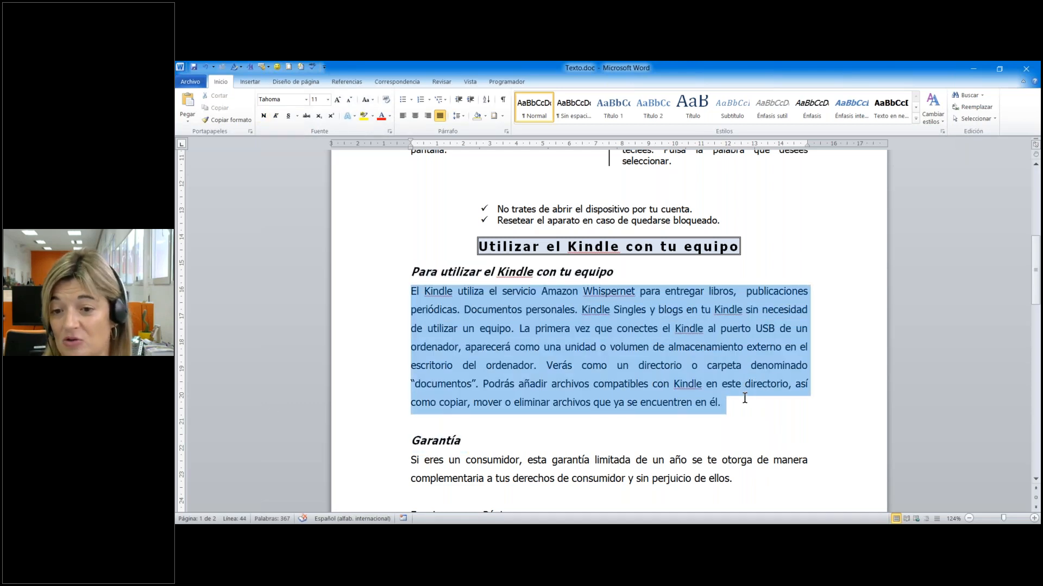
pyautogui.moveTo(411, 460); pyautogui.dragTo(735, 480)
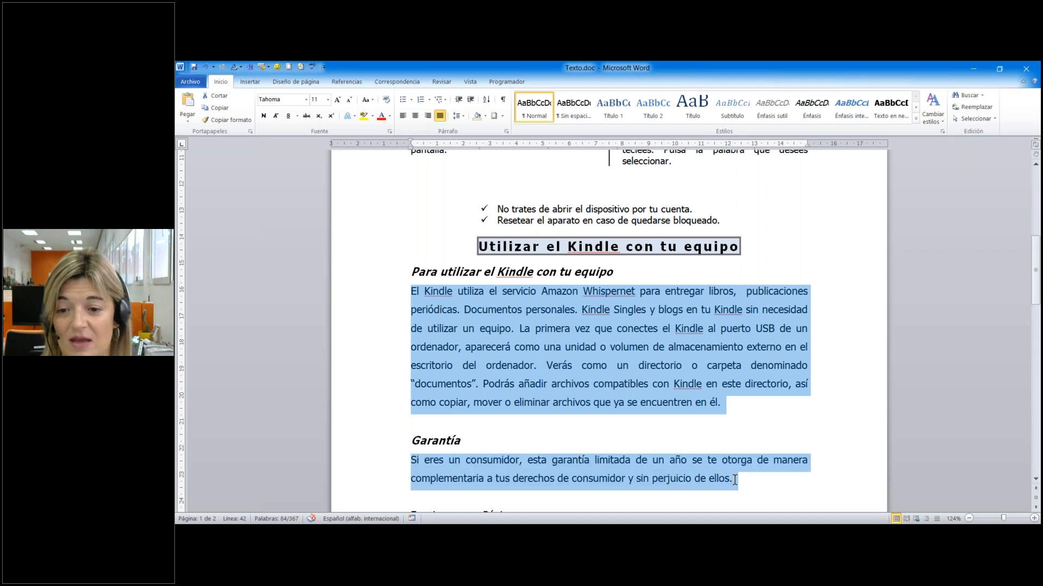
pyautogui.click(327, 99)
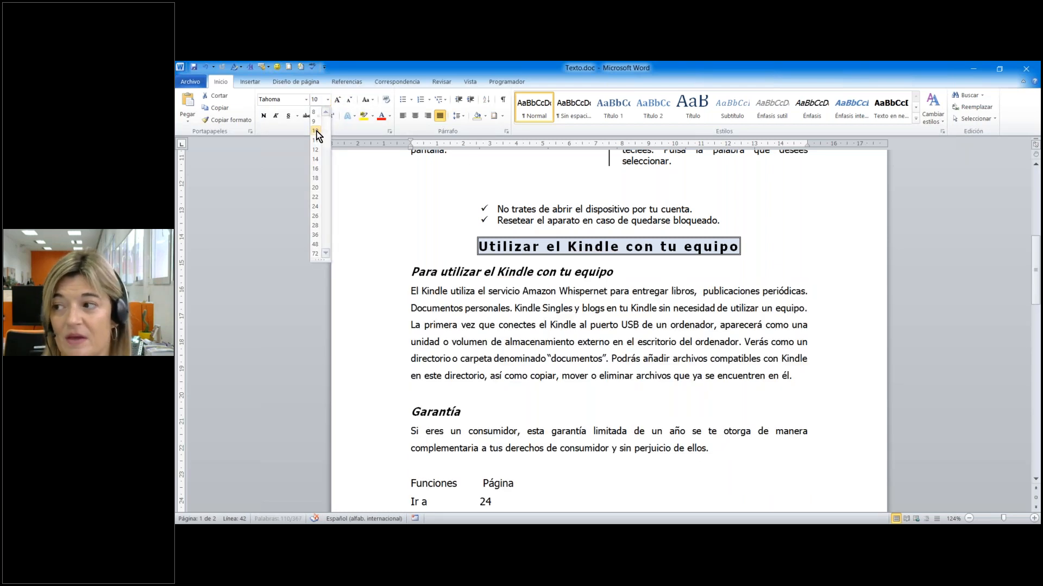
pyautogui.click(316, 131)
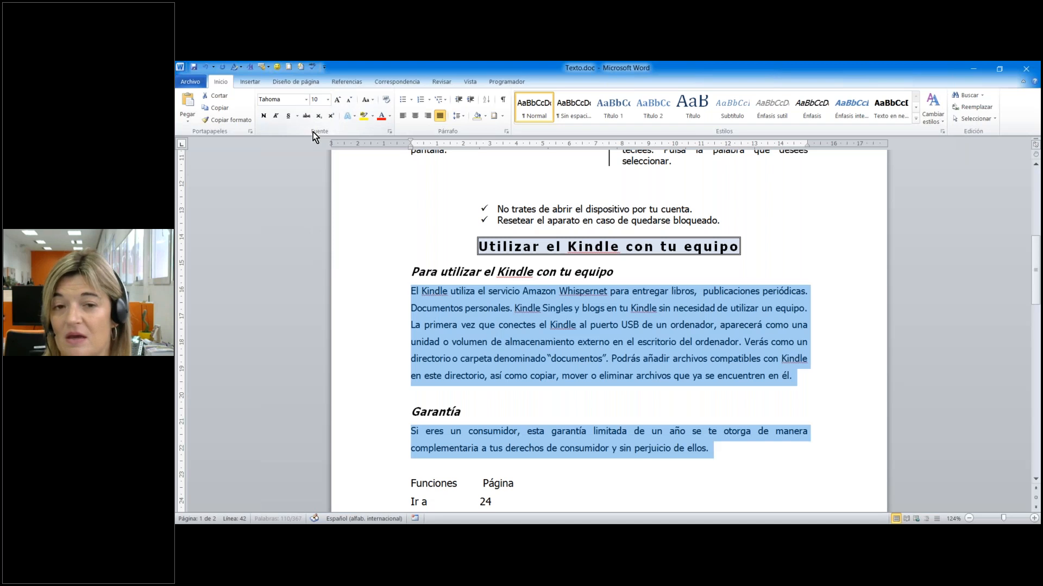
# Give the body paragraphs under both subheadings a first-line indent (Primera línea) of 1,25 cm.
pyautogui.click(506, 132)
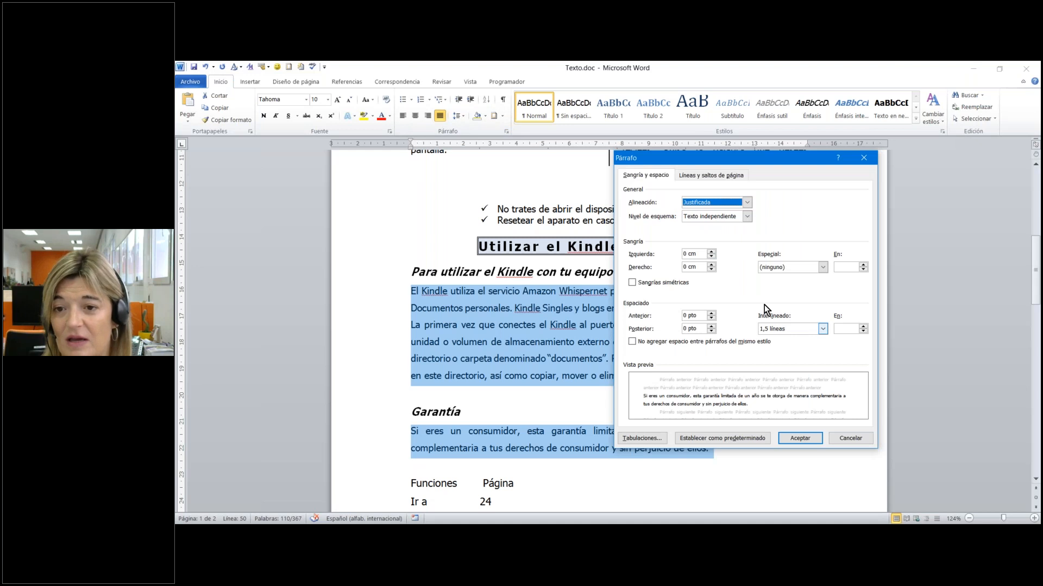
pyautogui.click(806, 267)
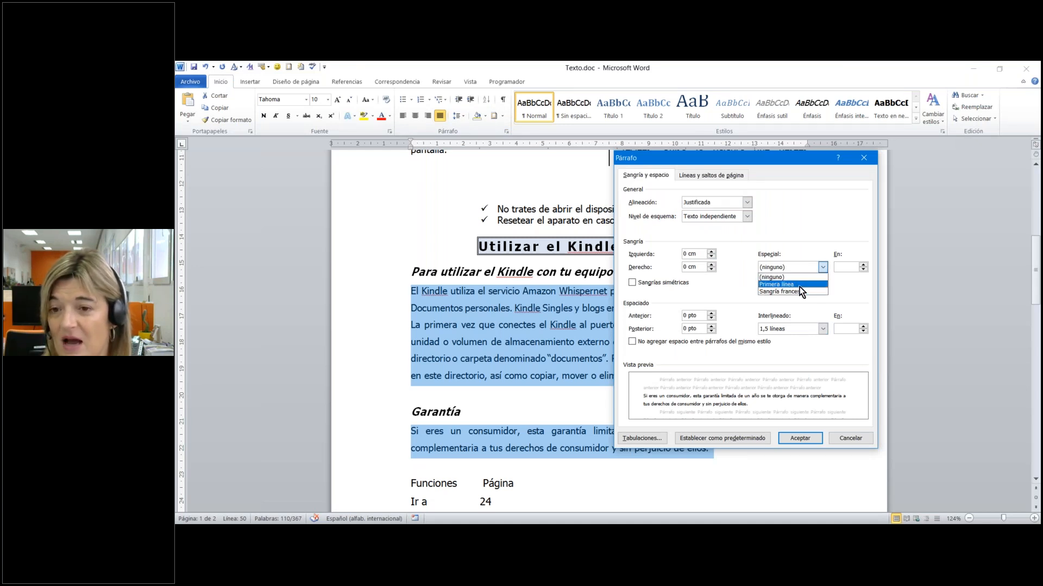
pyautogui.click(782, 284)
pyautogui.moveTo(840, 268)
pyautogui.mouseDown()
pyautogui.moveTo(852, 268)
pyautogui.moveTo(836, 267)
pyautogui.mouseUp()
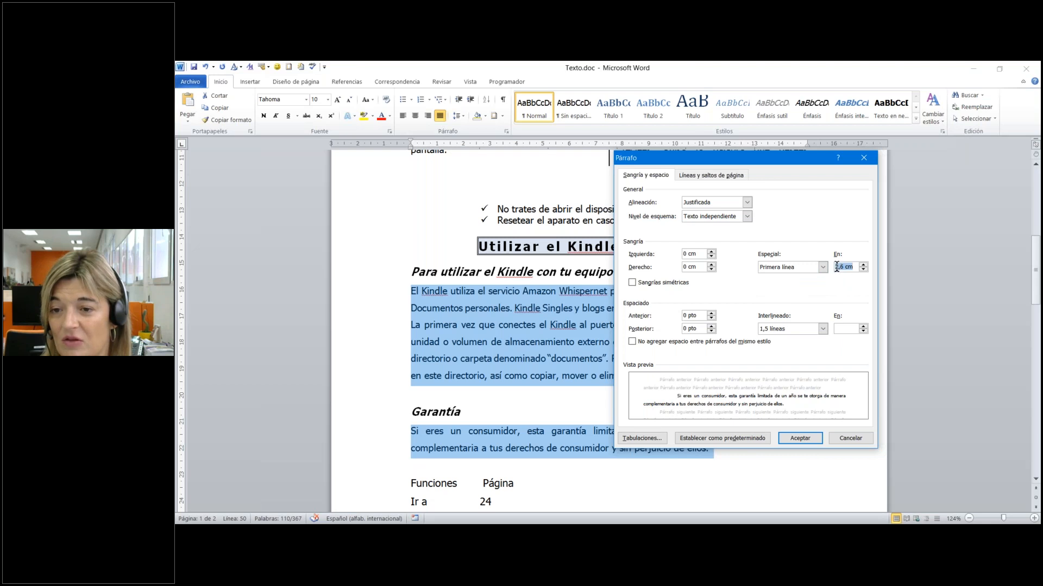
pyautogui.write('1,25')
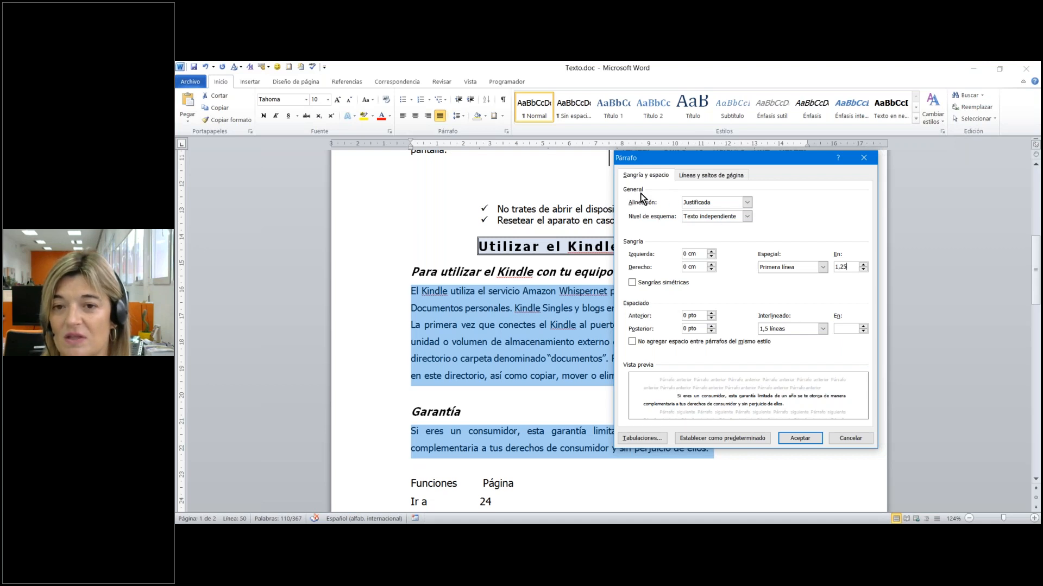
pyautogui.click(696, 201)
pyautogui.click(697, 202)
pyautogui.click(697, 203)
pyautogui.click(697, 203)
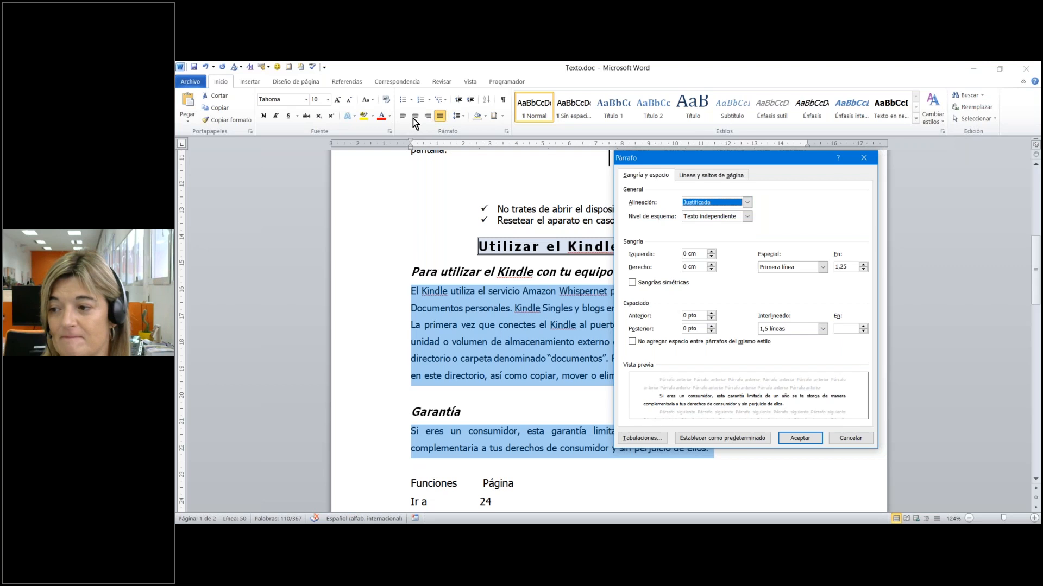
pyautogui.click(812, 439)
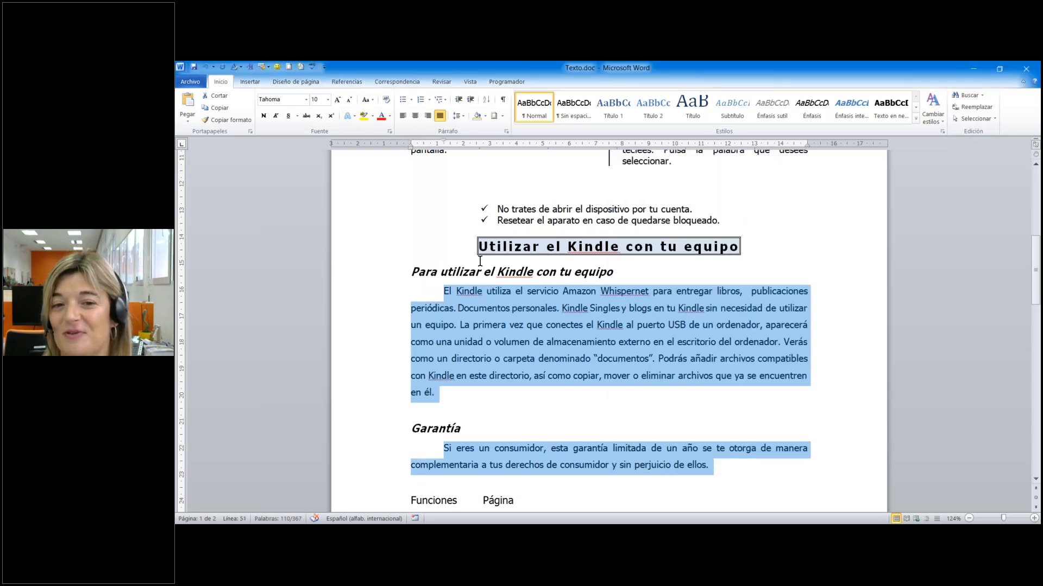
# Reduce the indent of the empty line between the checkmark list and the shaded title.
pyautogui.click(487, 230)
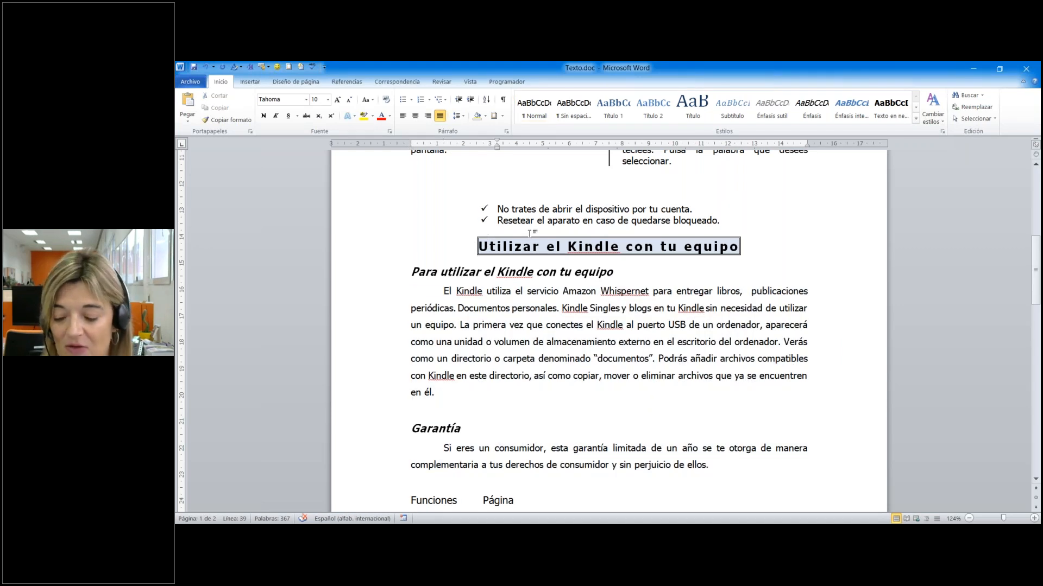
pyautogui.press('BackSpace')
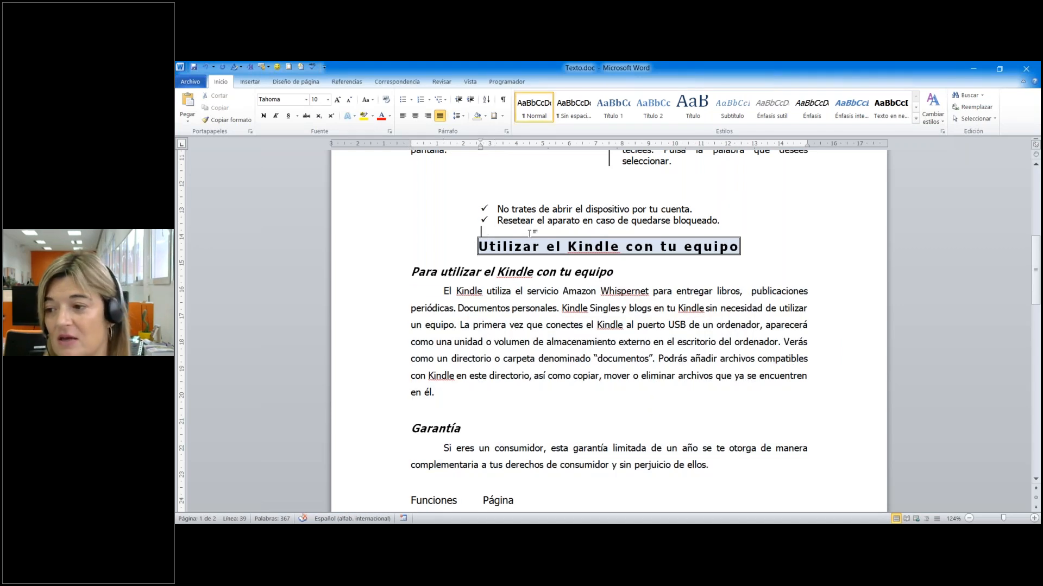
pyautogui.click(524, 291)
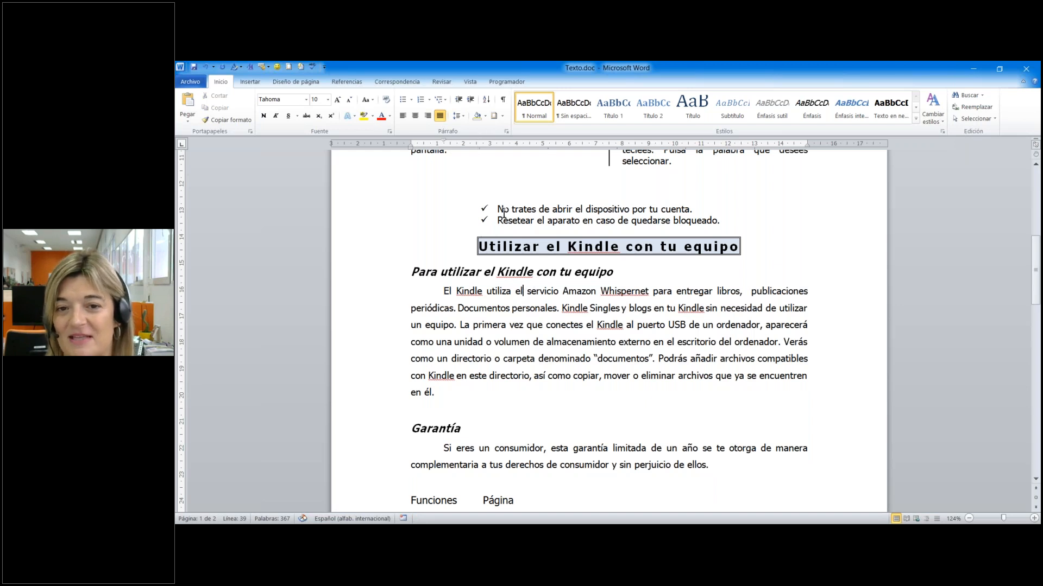
pyautogui.click(506, 229)
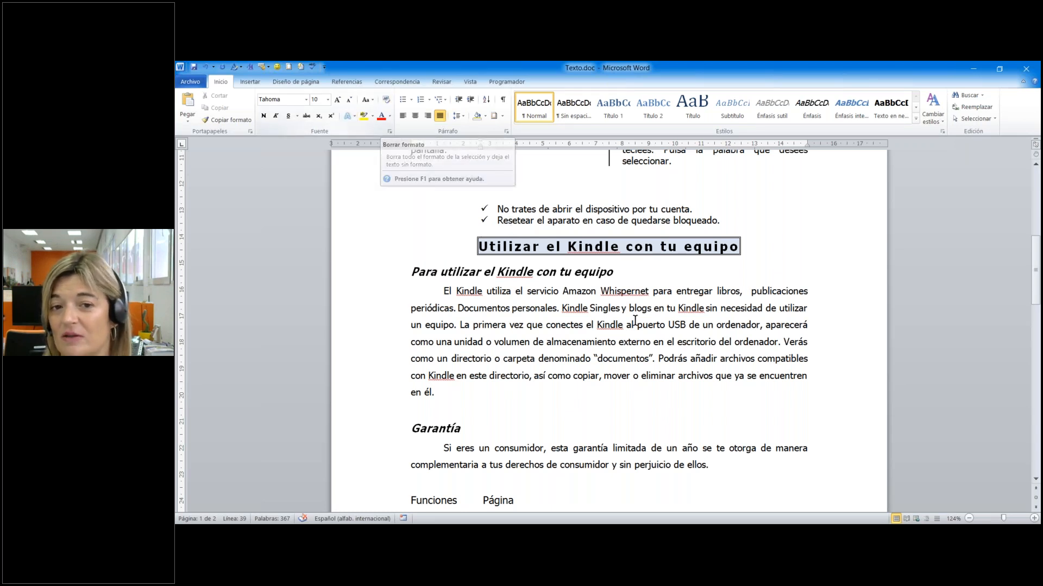
pyautogui.click(529, 293)
# Set single line spacing (Sencillo) for the text from the subheading "Para utilizar el Kindle con tu equipo" through the Garantía paragraph.
pyautogui.scroll(-1, 553, 372)
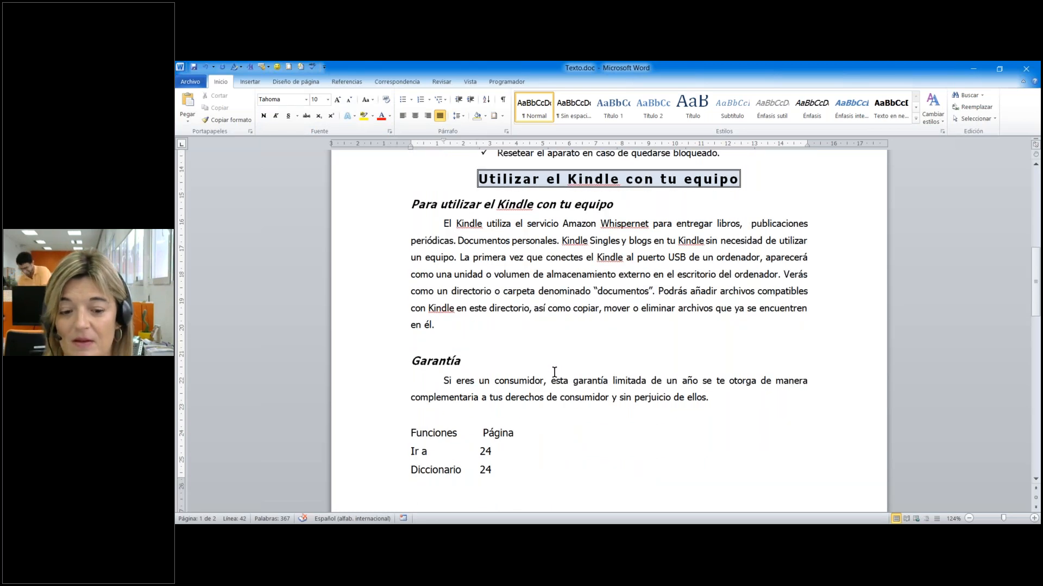
pyautogui.scroll(1, 554, 372)
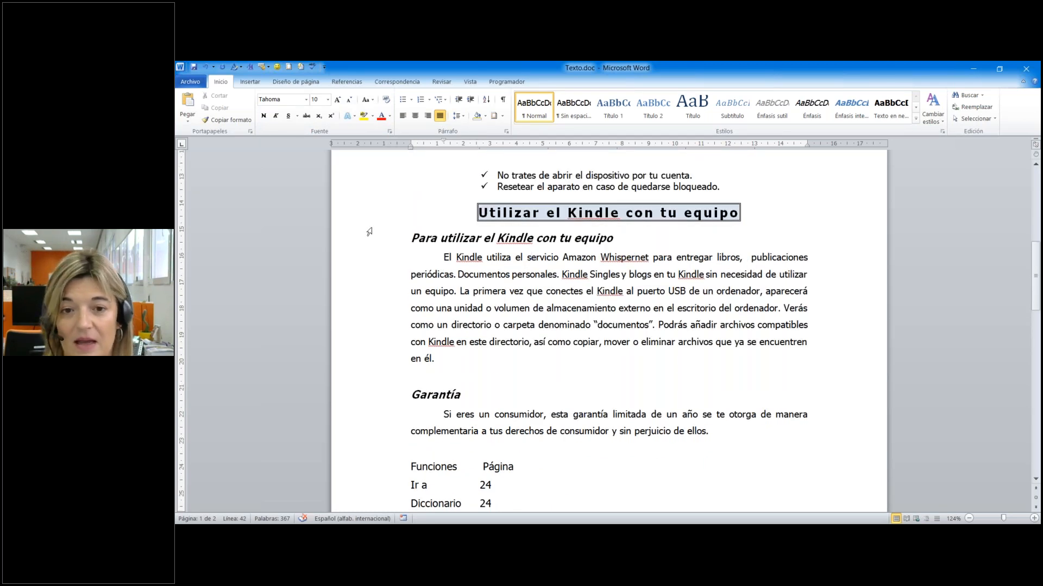
pyautogui.moveTo(407, 237); pyautogui.dragTo(572, 342)
pyautogui.moveTo(614, 378); pyautogui.dragTo(727, 434)
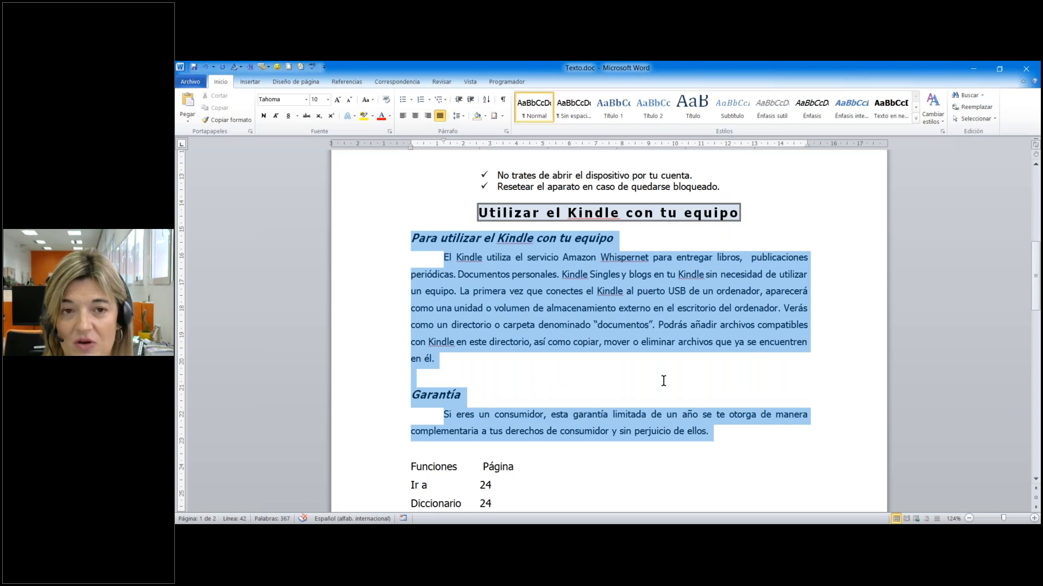
pyautogui.click(506, 132)
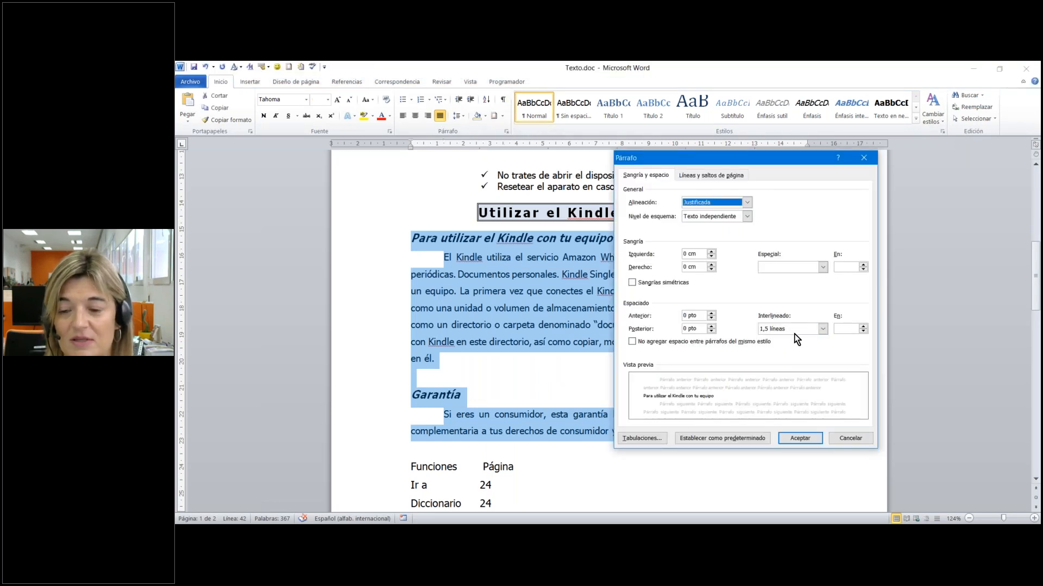
pyautogui.click(821, 329)
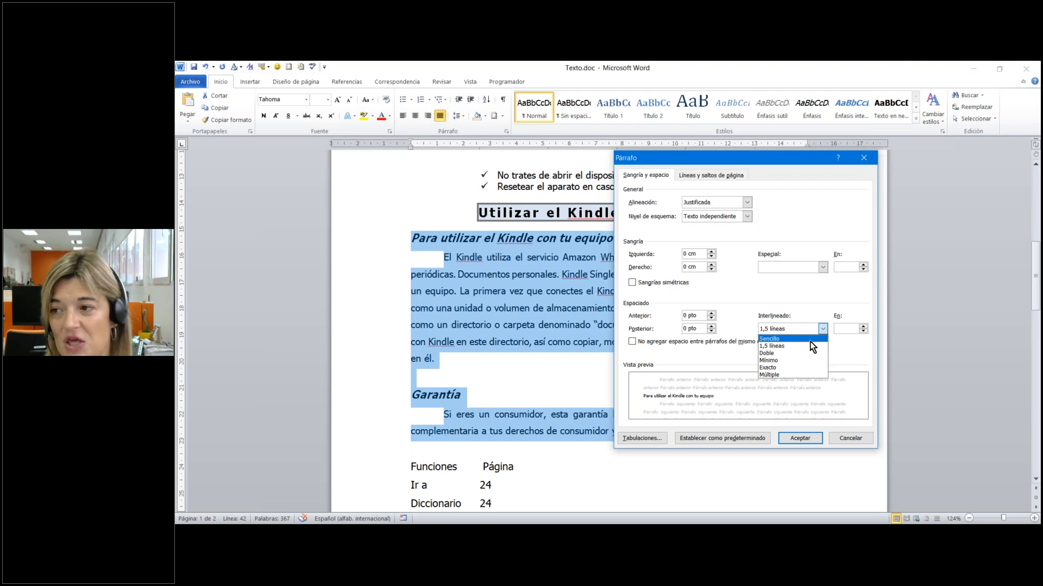
pyautogui.click(810, 340)
pyautogui.click(807, 438)
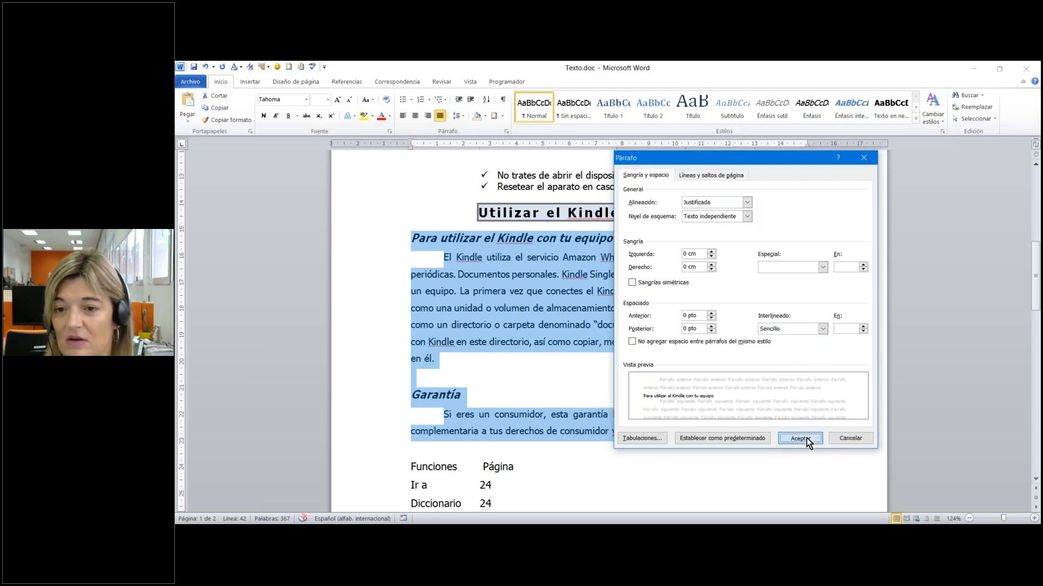
pyautogui.click(762, 393)
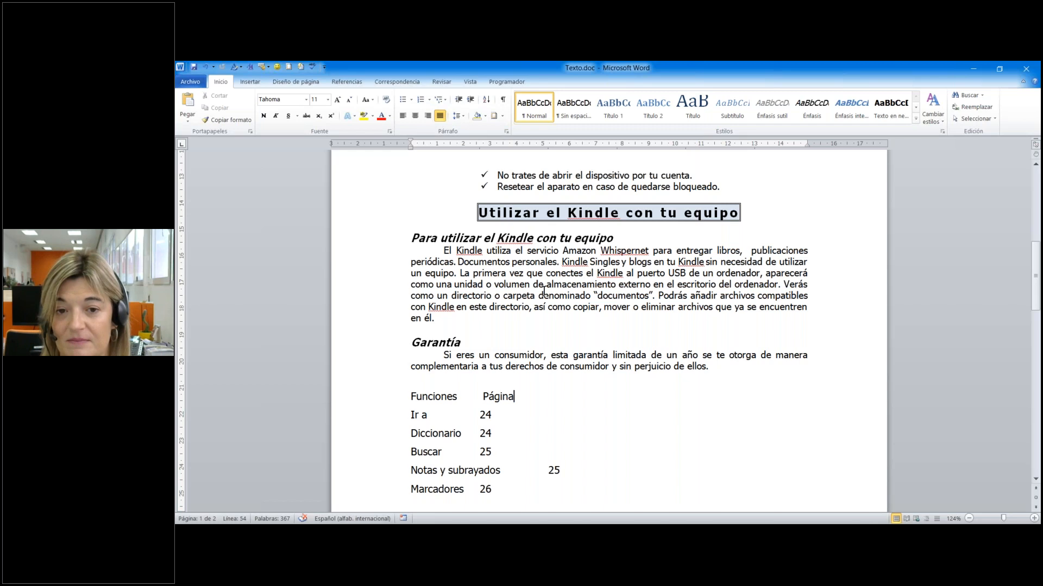
# Examine the tabs between names and page numbers in the Funciones/Página list by briefly showing the formatting marks.
pyautogui.click(548, 326)
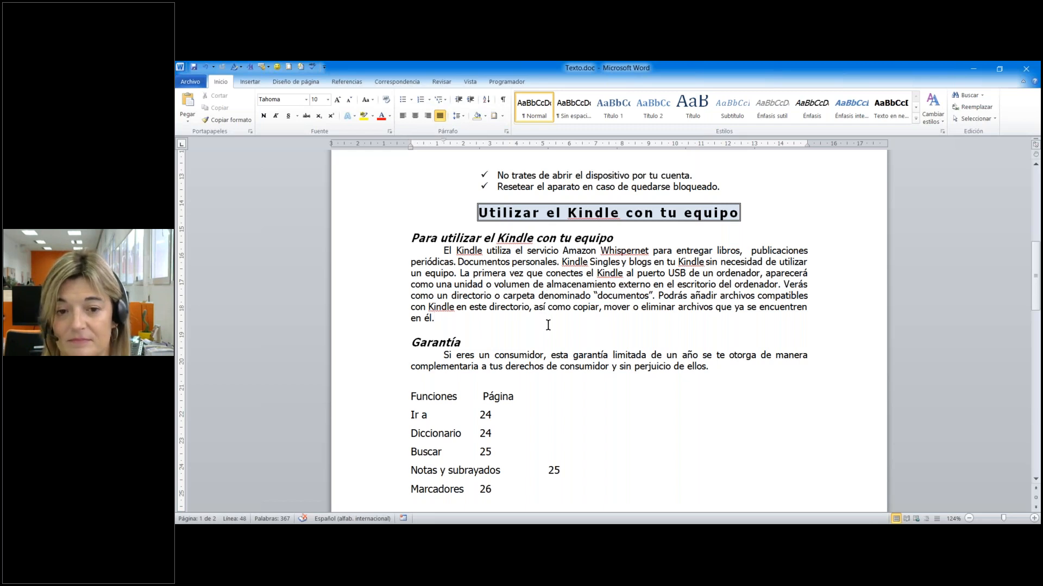
pyautogui.scroll(-4, 548, 326)
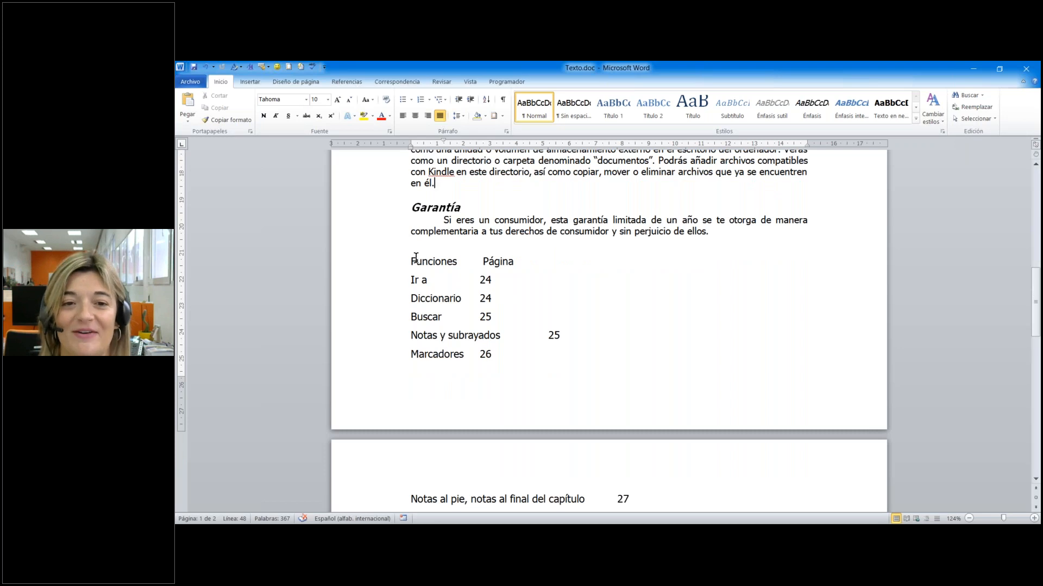
pyautogui.moveTo(415, 258); pyautogui.dragTo(595, 450)
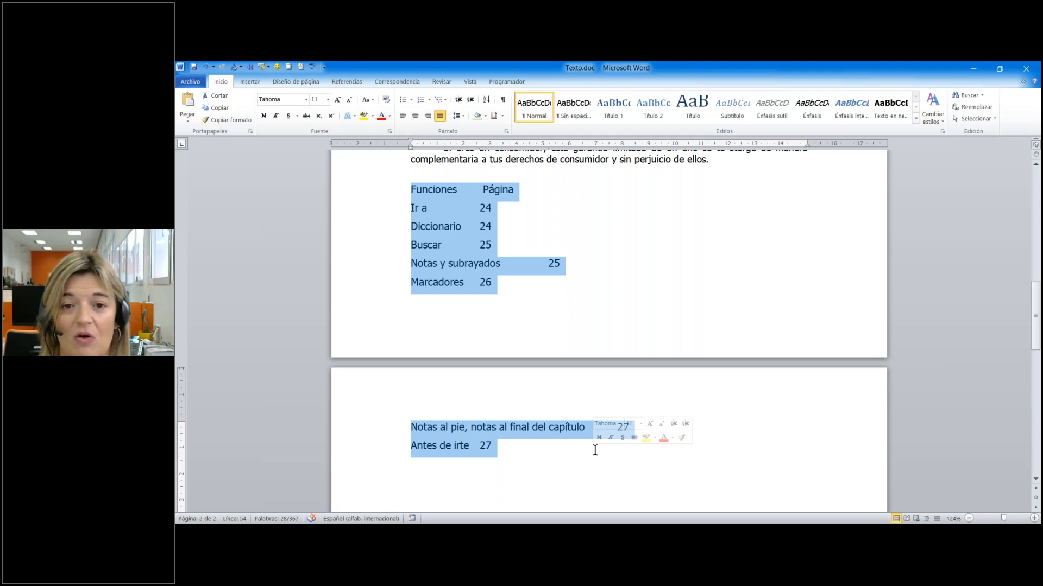
pyautogui.click(459, 193)
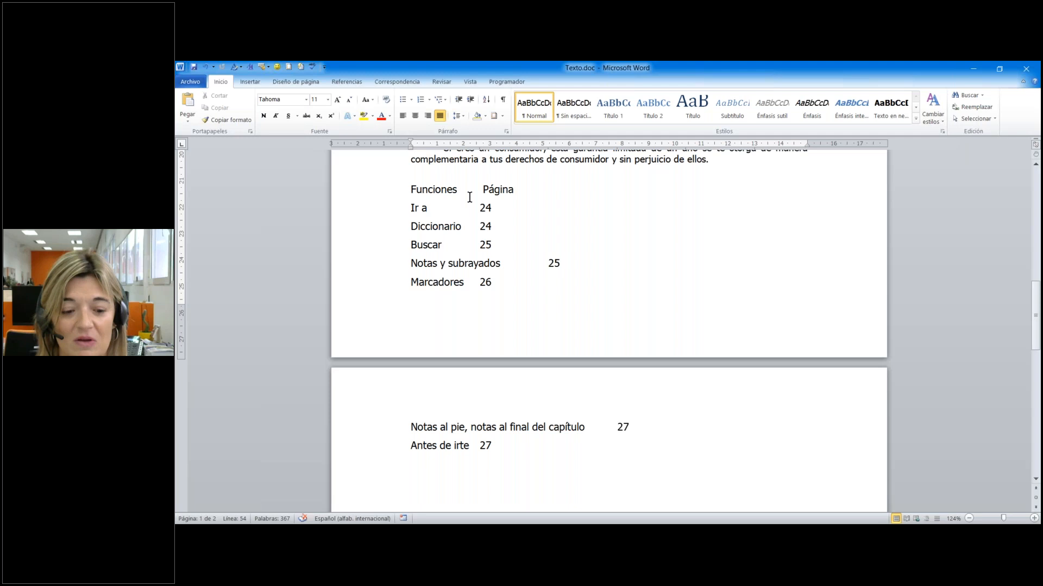
pyautogui.click(504, 102)
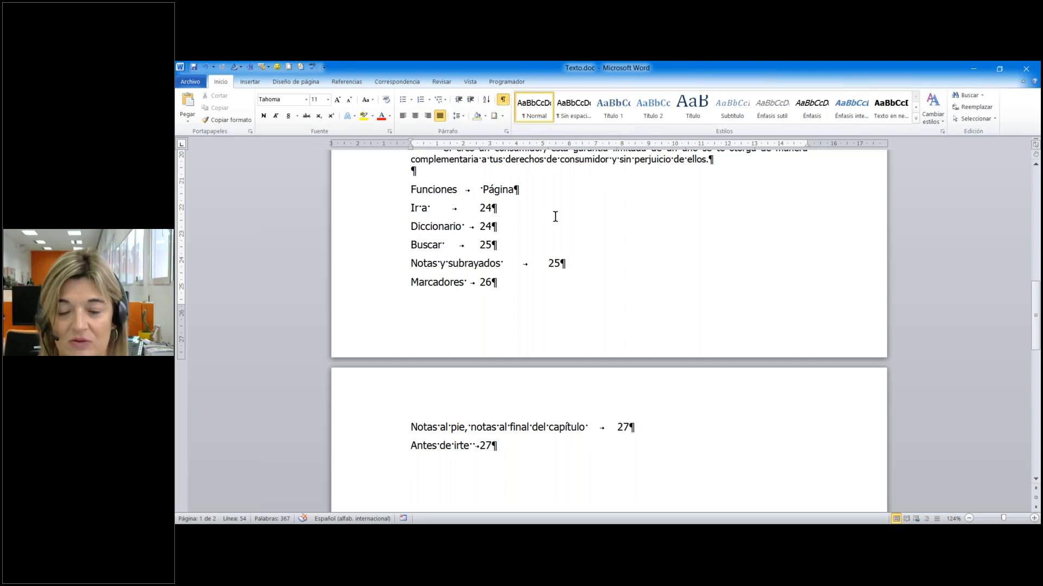
pyautogui.click(504, 101)
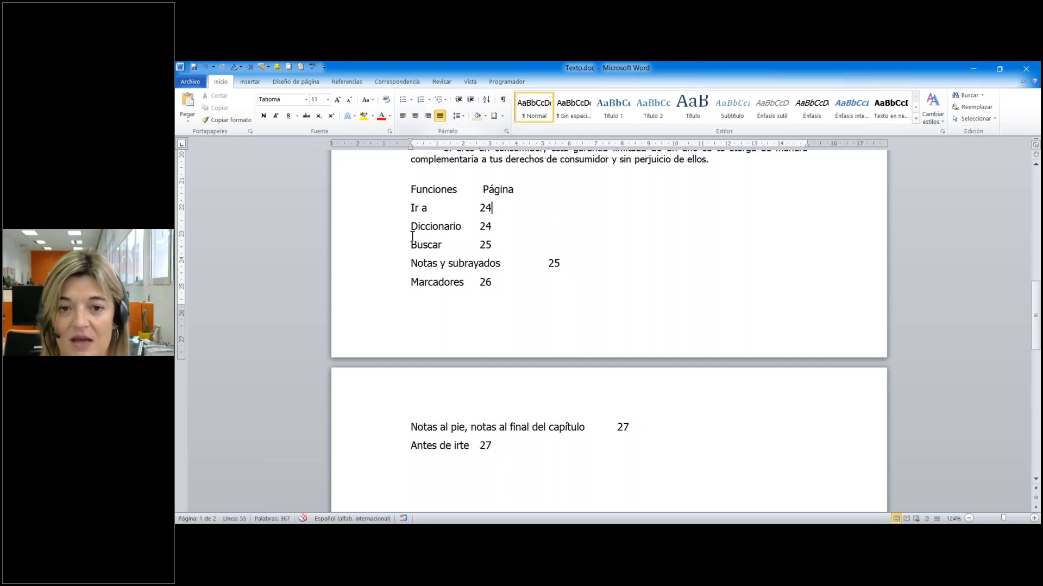
pyautogui.moveTo(411, 187); pyautogui.dragTo(592, 448)
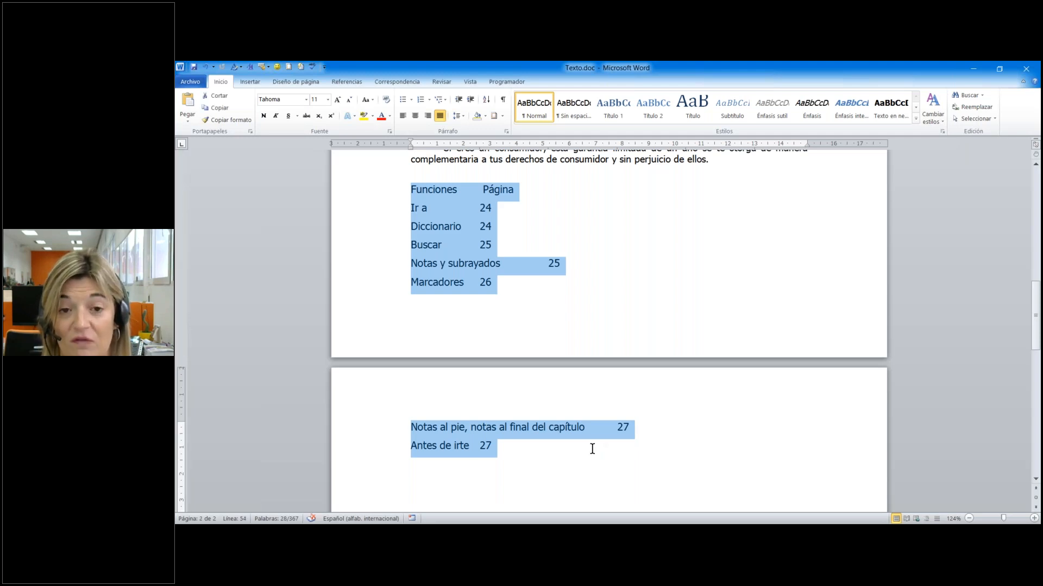
# Give the "Funciones Página" heading line a left-aligned tab stop at 3 cm and a right-aligned one at 13 cm.
pyautogui.moveTo(409, 189); pyautogui.dragTo(527, 196)
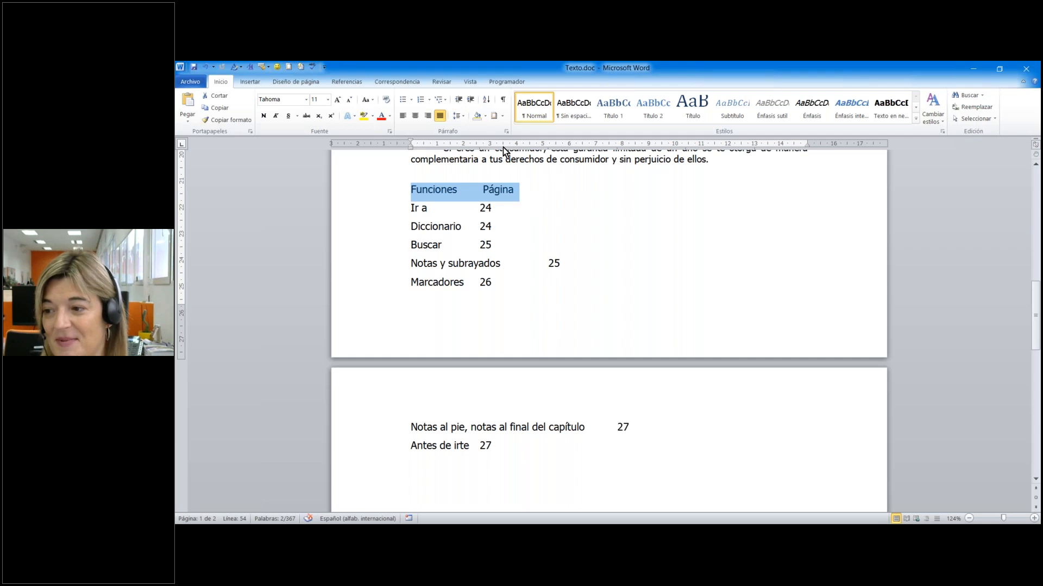
pyautogui.click(507, 131)
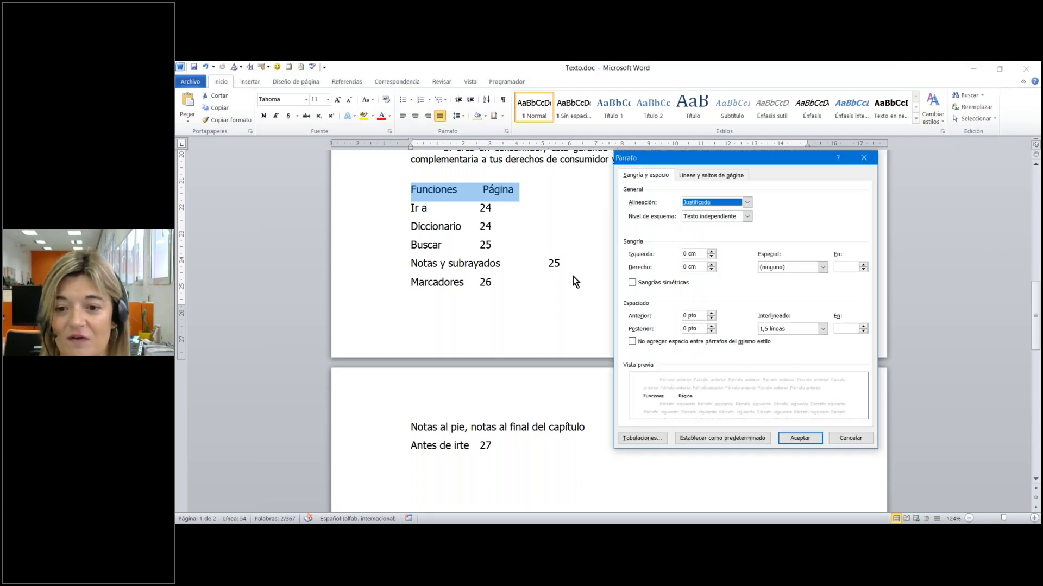
pyautogui.click(628, 439)
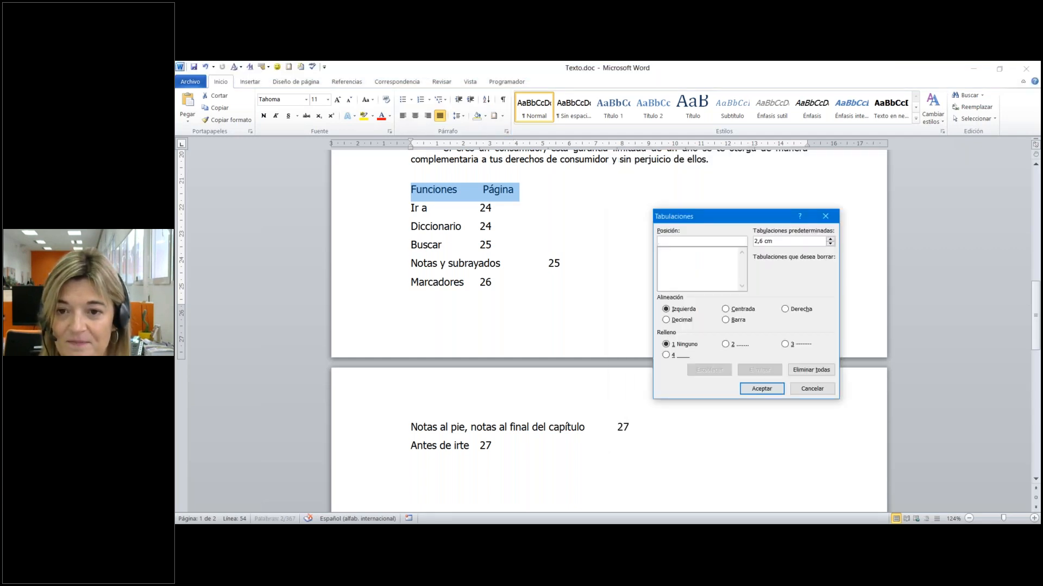
pyautogui.write('3')
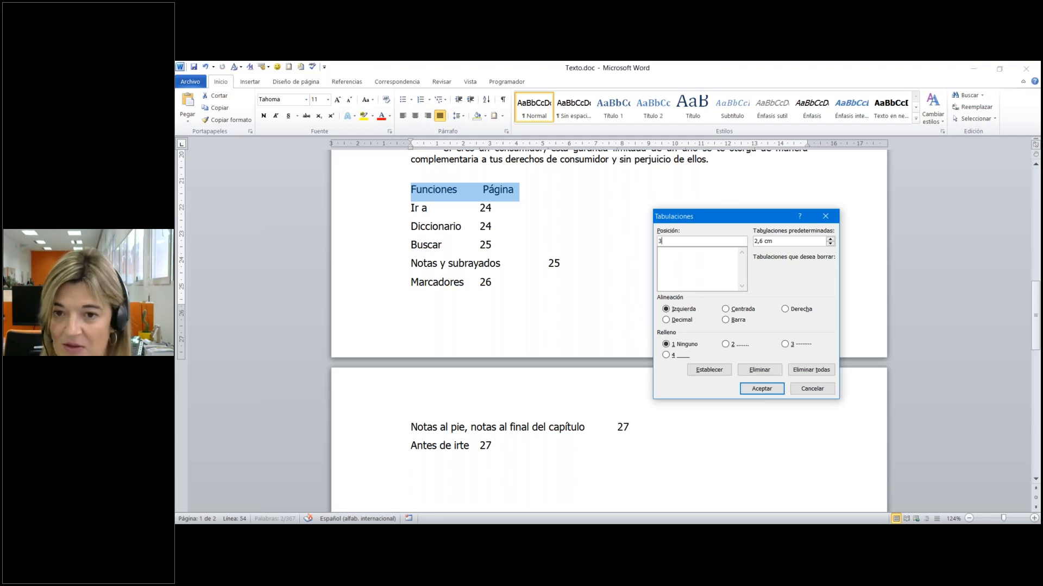
pyautogui.click(707, 370)
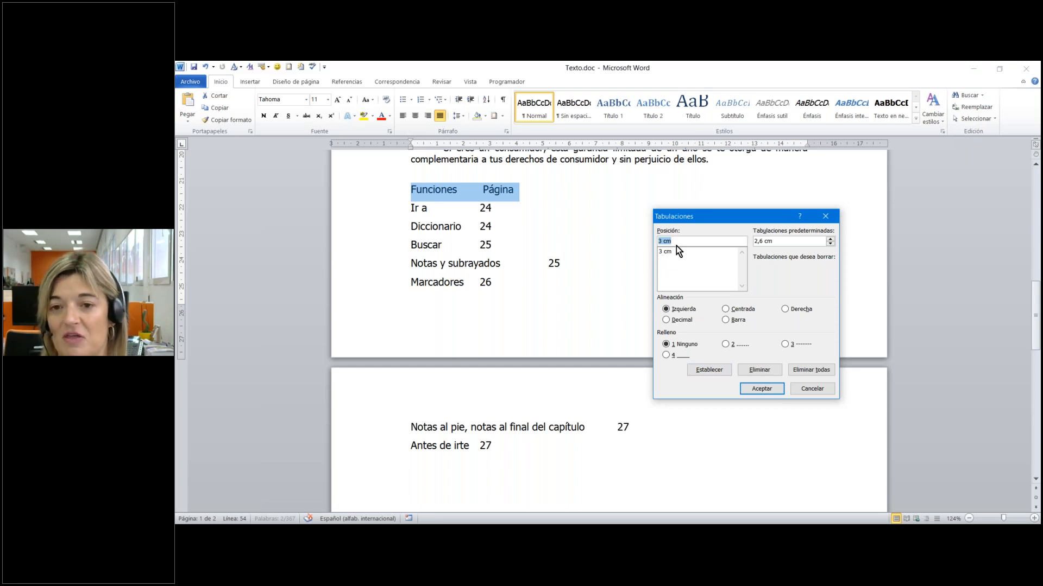
pyautogui.write('13')
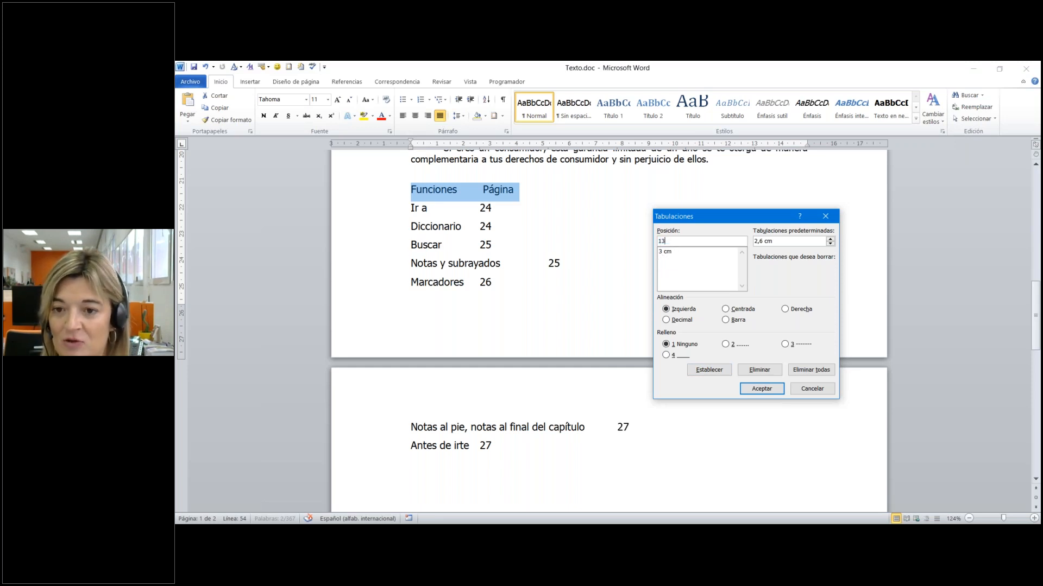
pyautogui.click(785, 309)
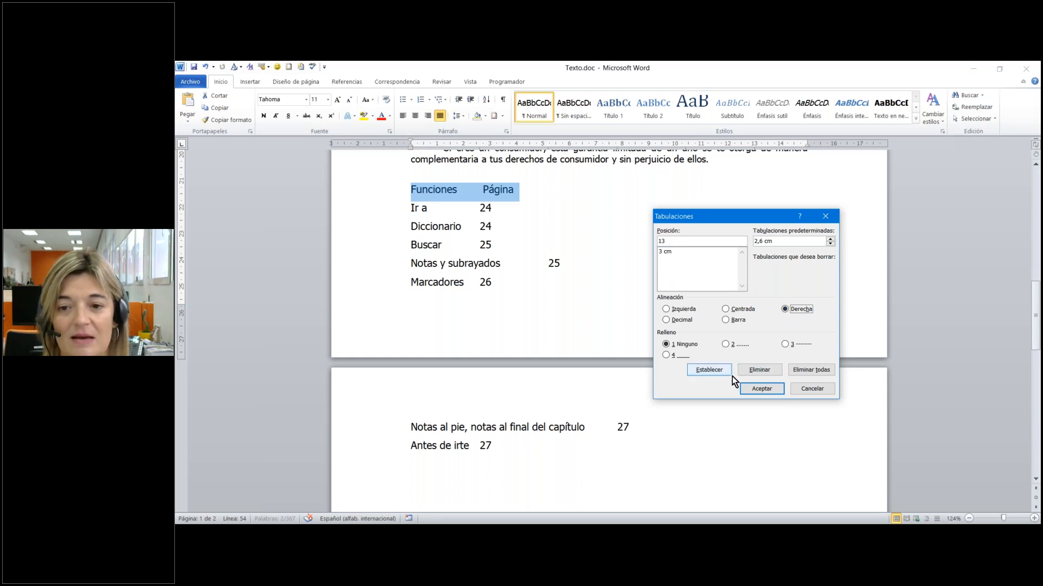
pyautogui.click(710, 370)
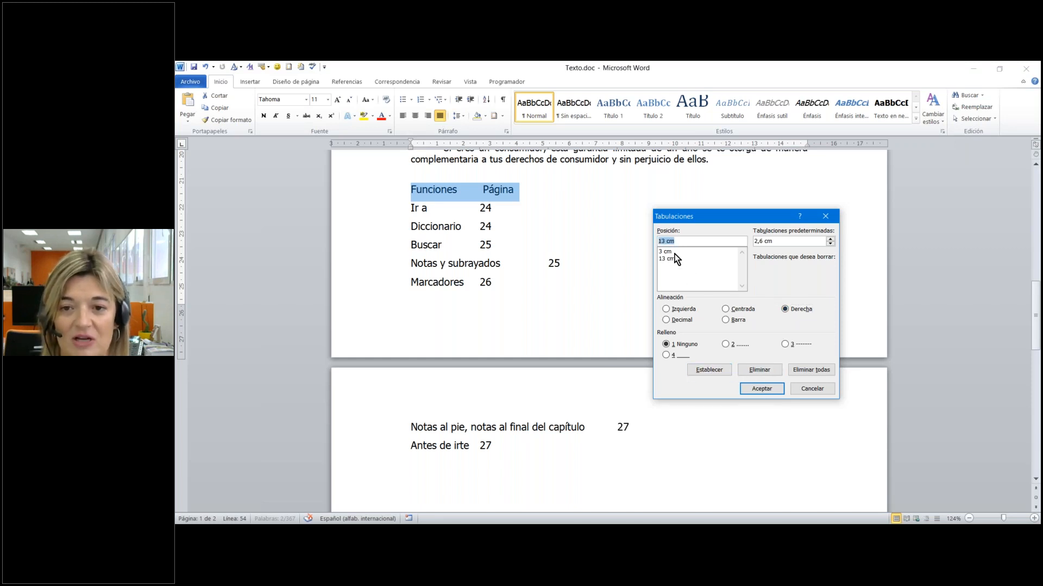
pyautogui.click(760, 388)
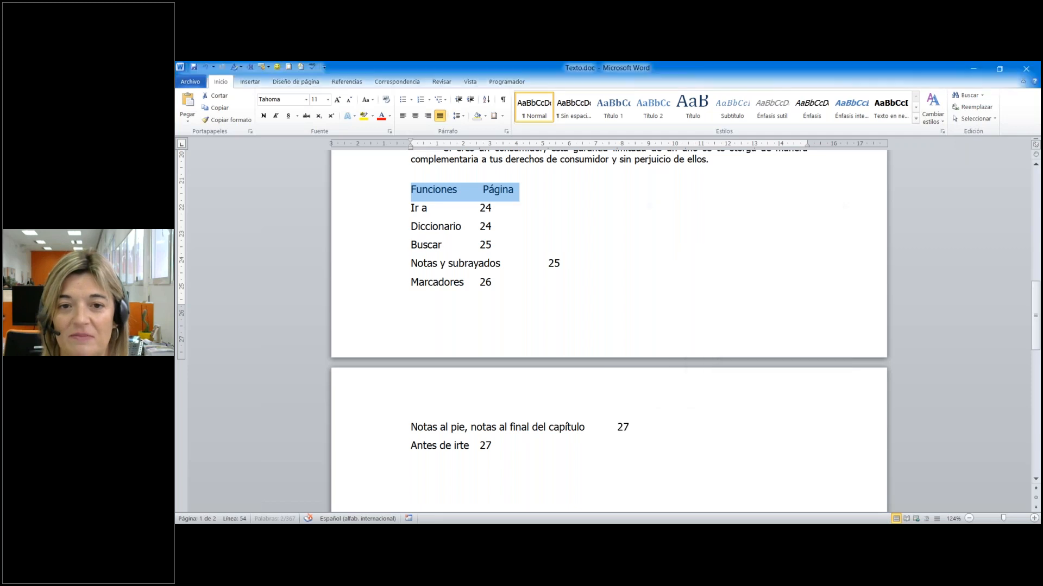
# Try out the heading line's tab stops by inserting a tab before "Funciones", and undo the insertion.
pyautogui.click(530, 207)
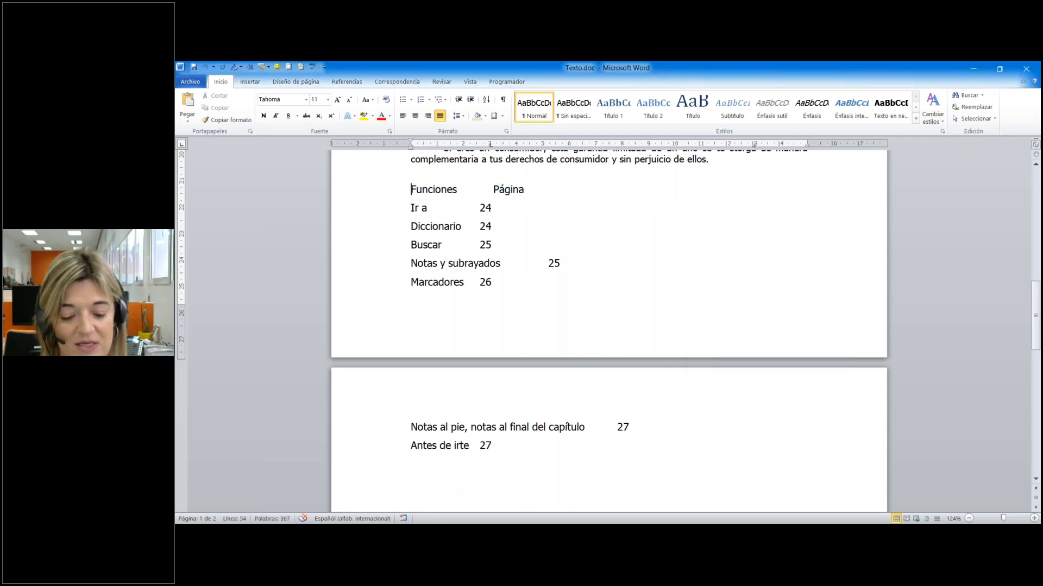
pyautogui.press('Tab')
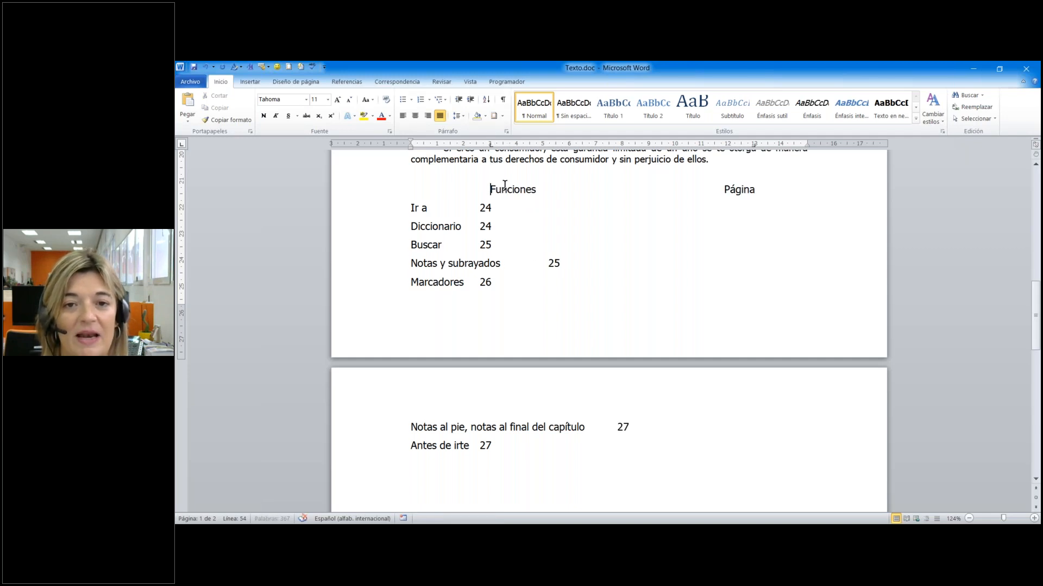
pyautogui.click(723, 188)
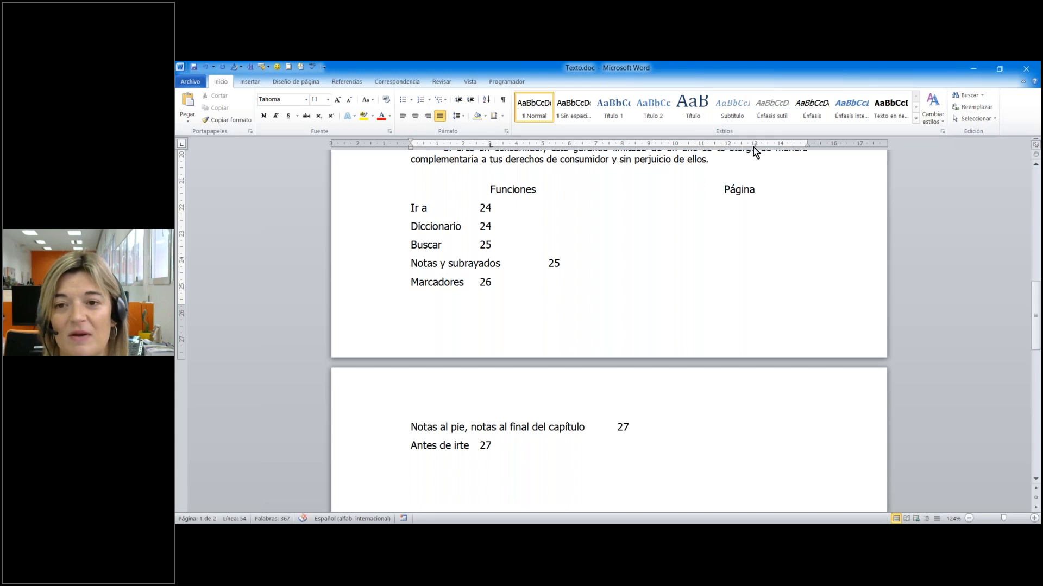
pyautogui.press('End')
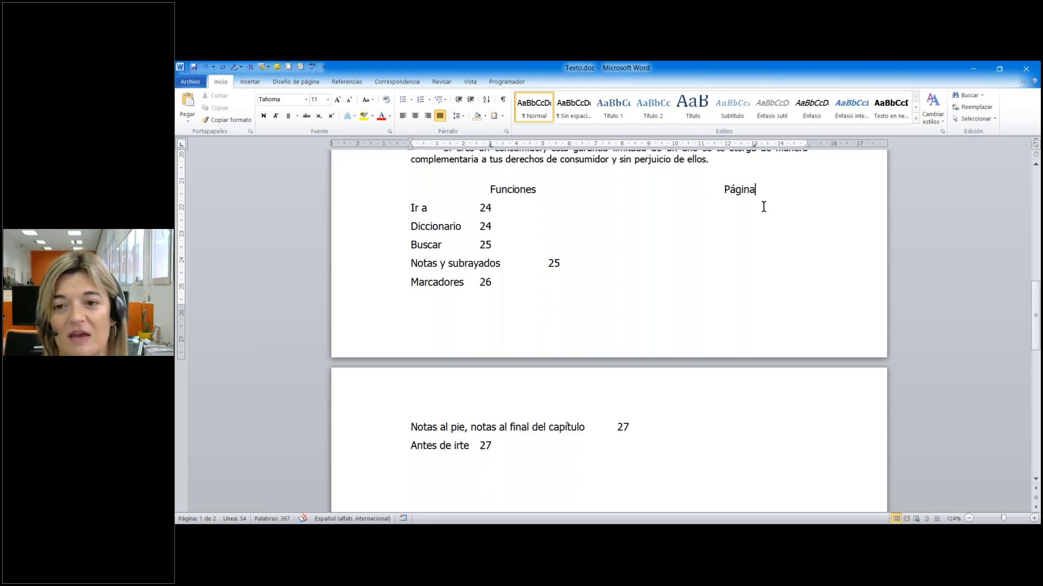
pyautogui.moveTo(756, 188); pyautogui.dragTo(424, 190)
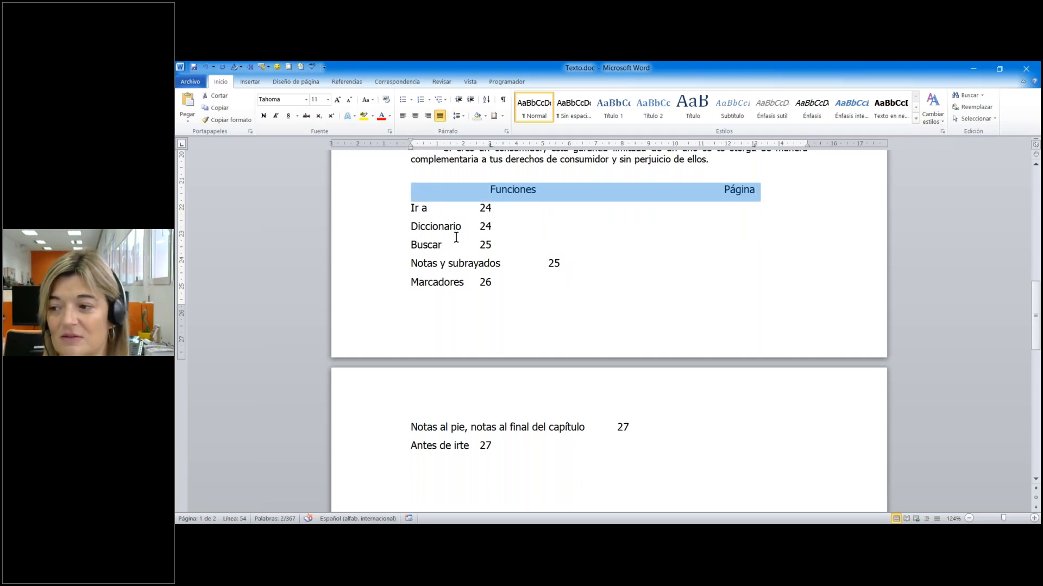
pyautogui.hotkey('ctrl', 'z')
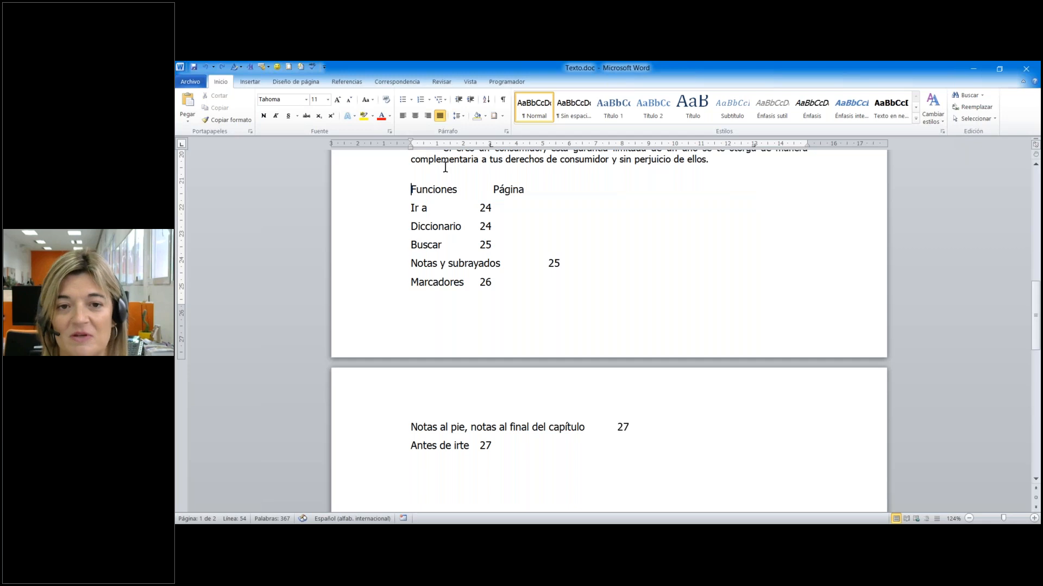
# Remove the 3 cm and 13 cm tab stops from the "Funciones Página" heading line's tab settings.
pyautogui.click(505, 131)
pyautogui.click(654, 444)
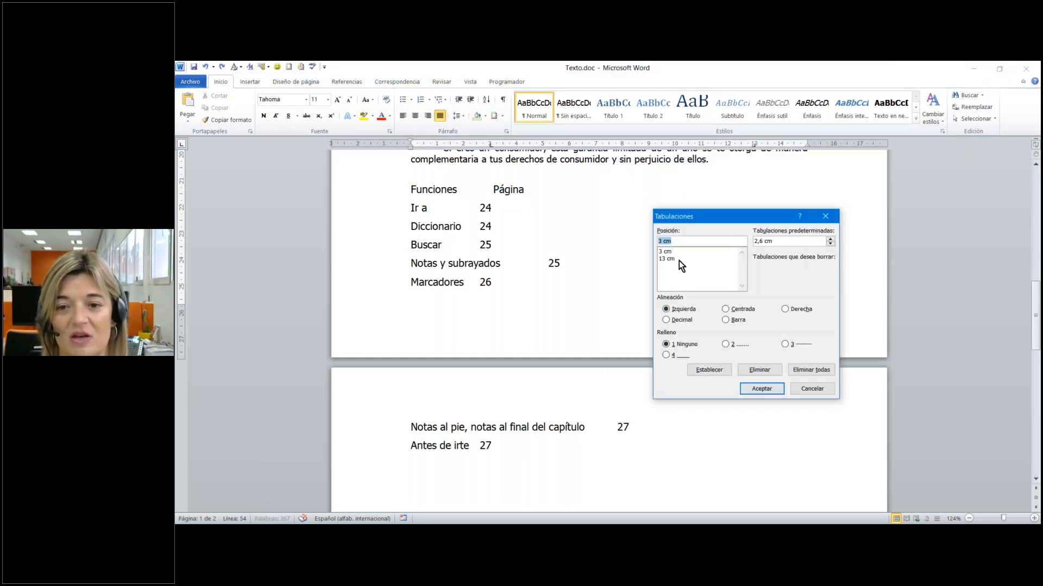
pyautogui.click(679, 261)
pyautogui.press('Delete')
pyautogui.click(669, 252)
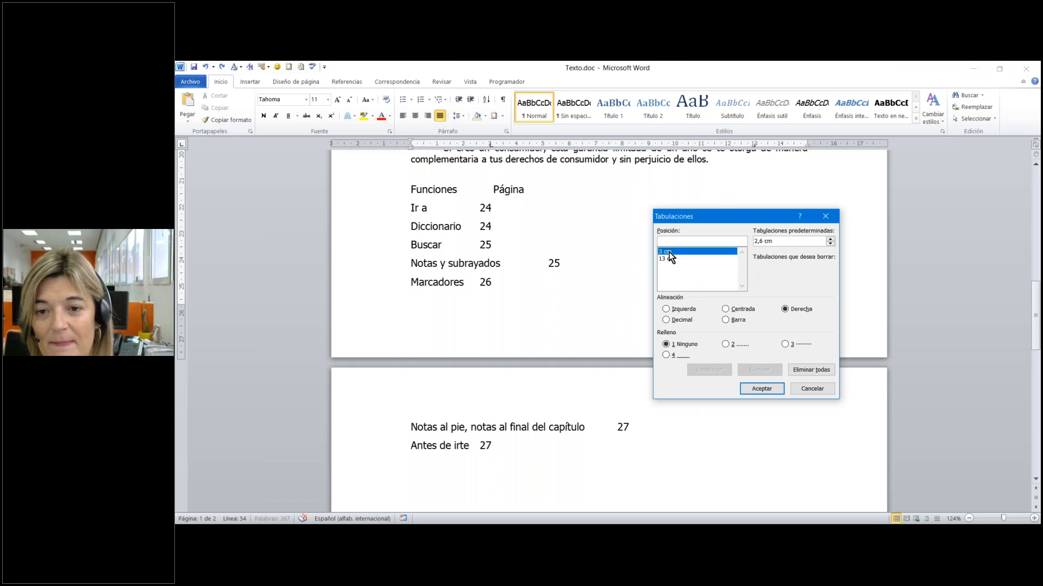
pyautogui.click(758, 370)
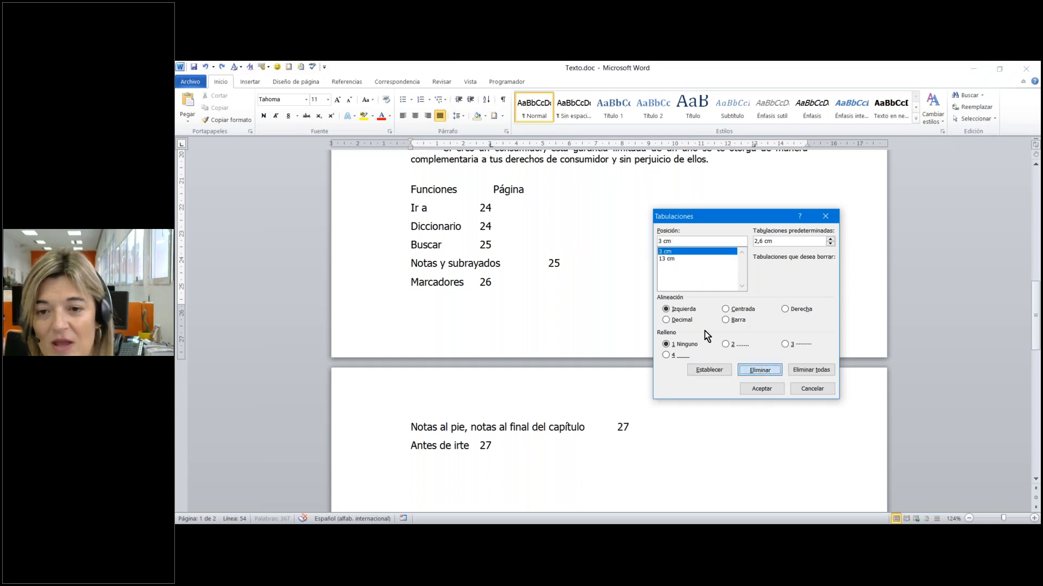
pyautogui.click(754, 366)
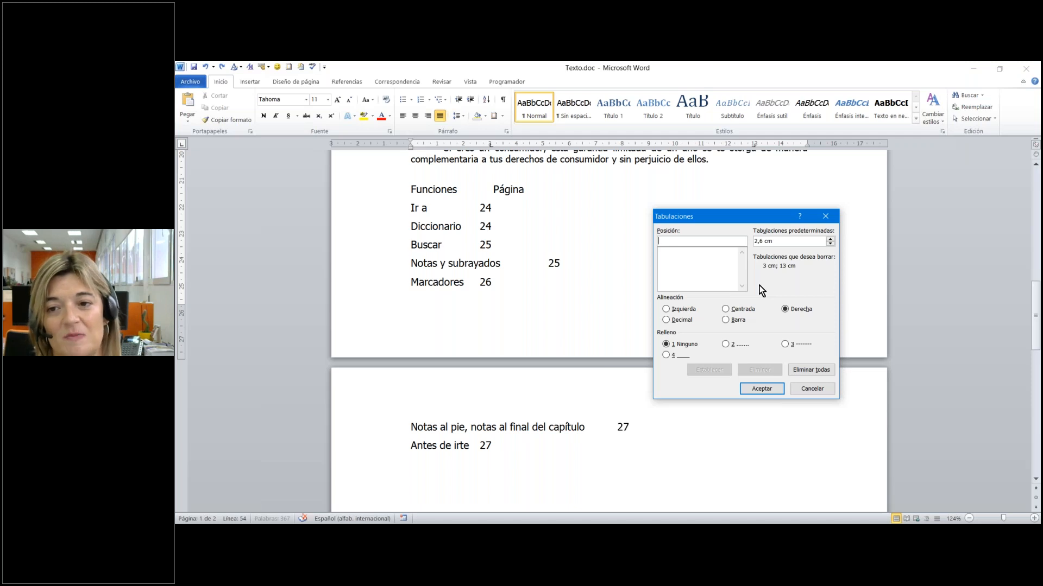
pyautogui.moveTo(773, 242); pyautogui.dragTo(653, 249)
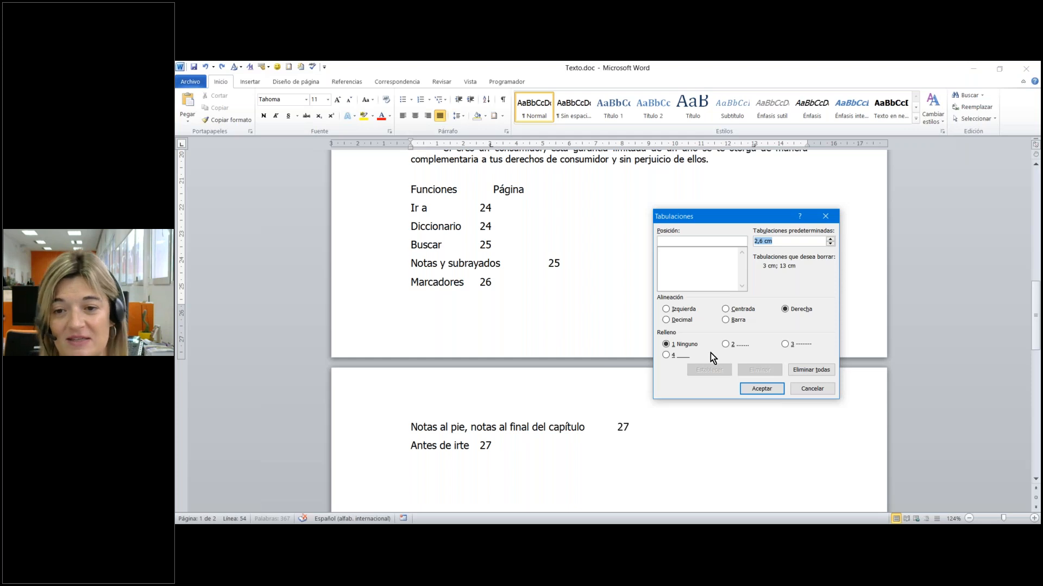
# Define tab stops for the "Funciones Página" line at 3 cm aligned Izquierda and 13 cm aligned Derecha, both without leader.
pyautogui.click(685, 241)
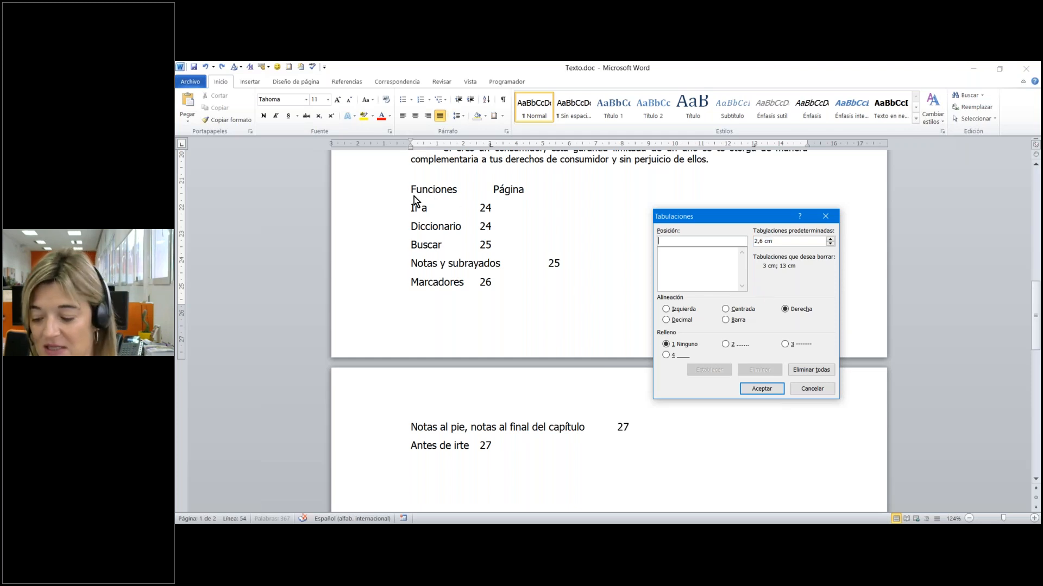
pyautogui.write('3')
pyautogui.click(665, 310)
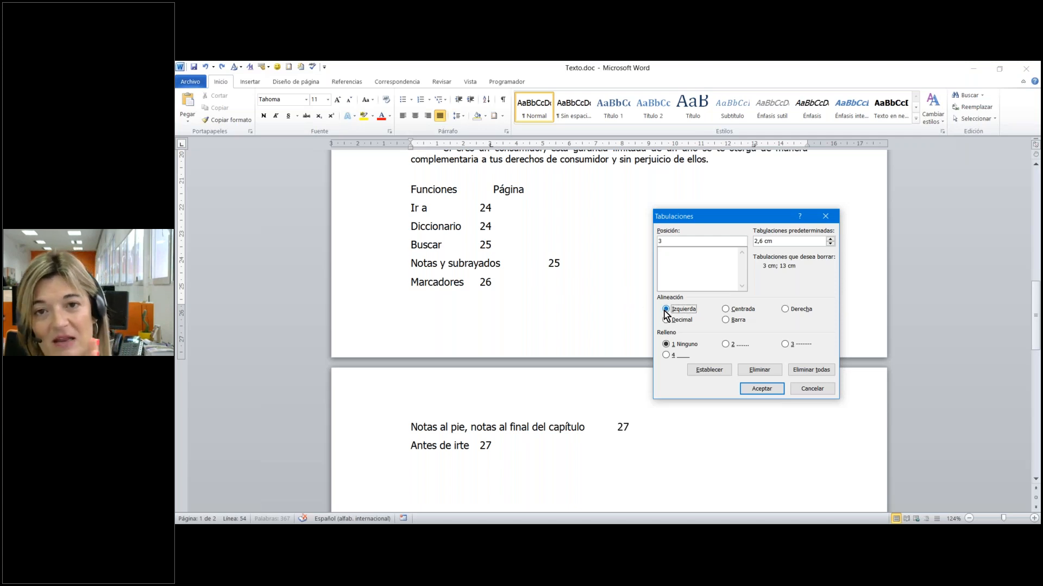
pyautogui.click(705, 371)
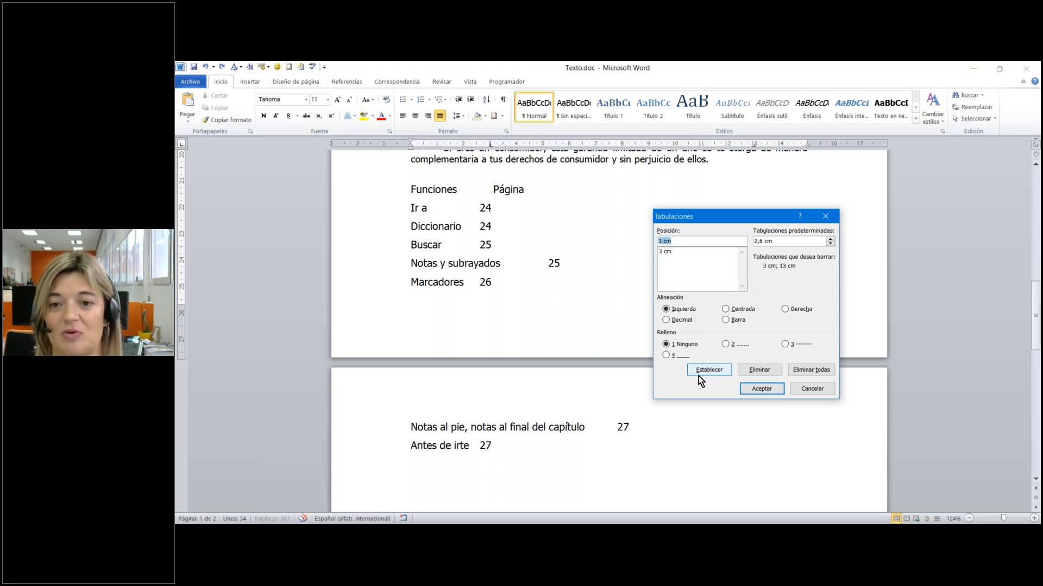
pyautogui.write('13')
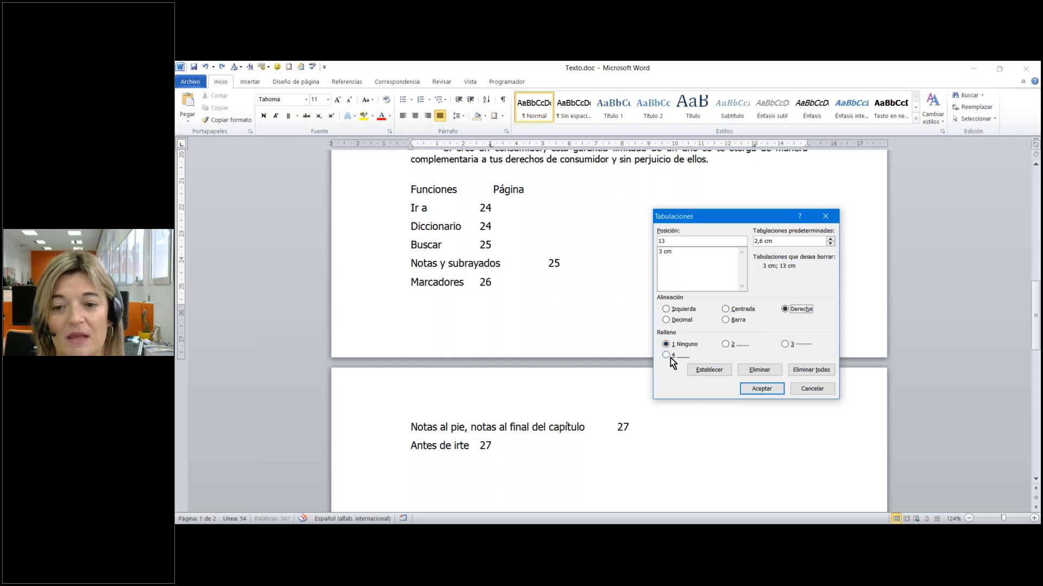
pyautogui.click(693, 369)
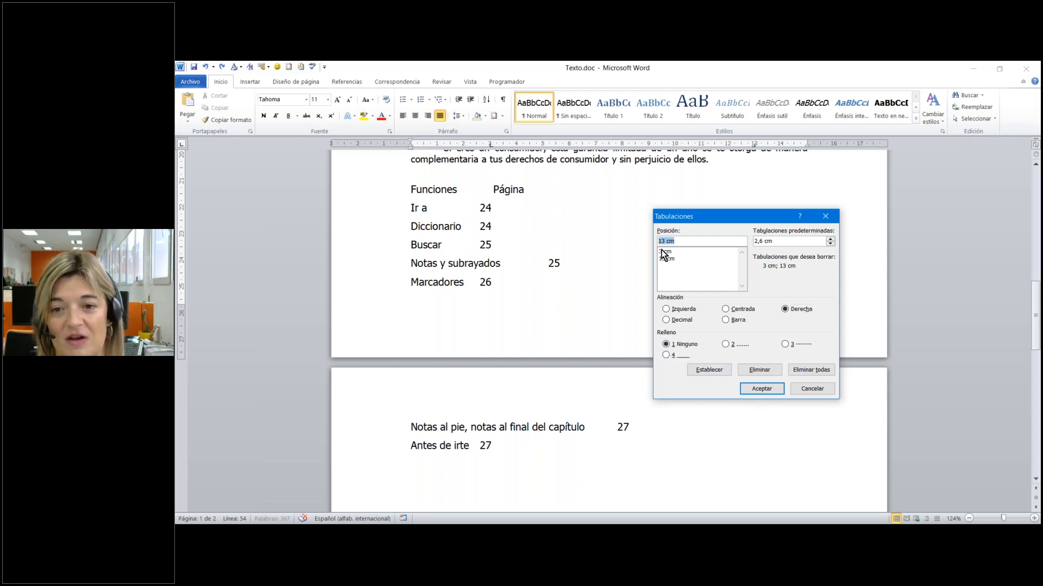
pyautogui.click(759, 389)
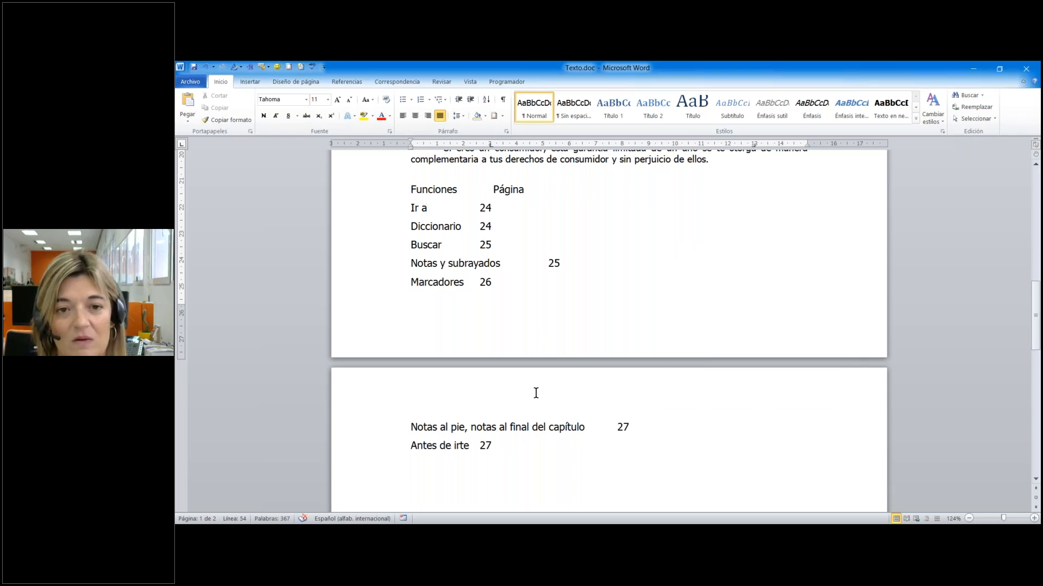
# Insert a tab before "Funciones" to align both headings with the line's tab stops, and check the 3 cm position.
pyautogui.press('Tab')
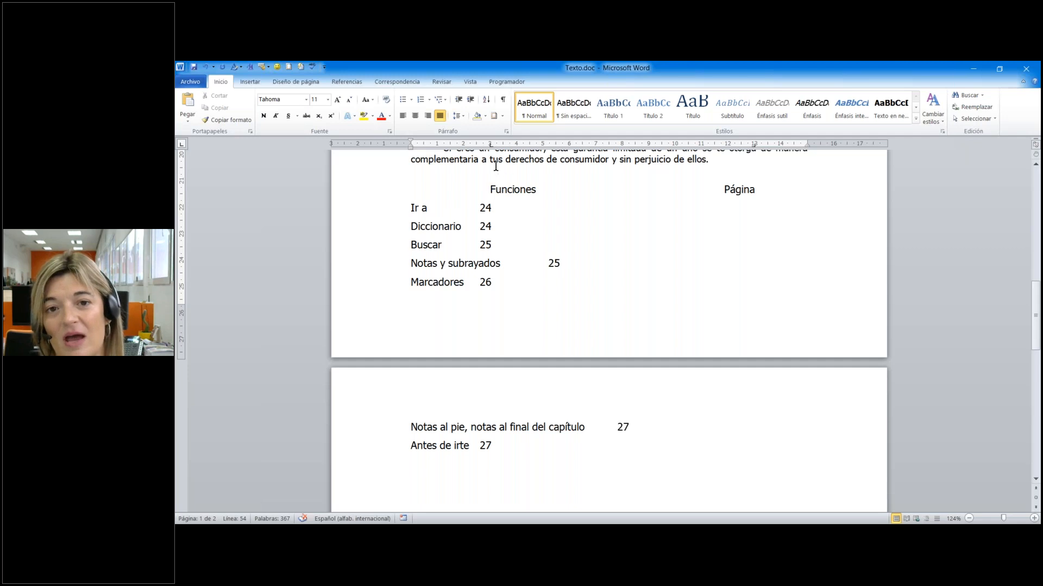
pyautogui.click(491, 146)
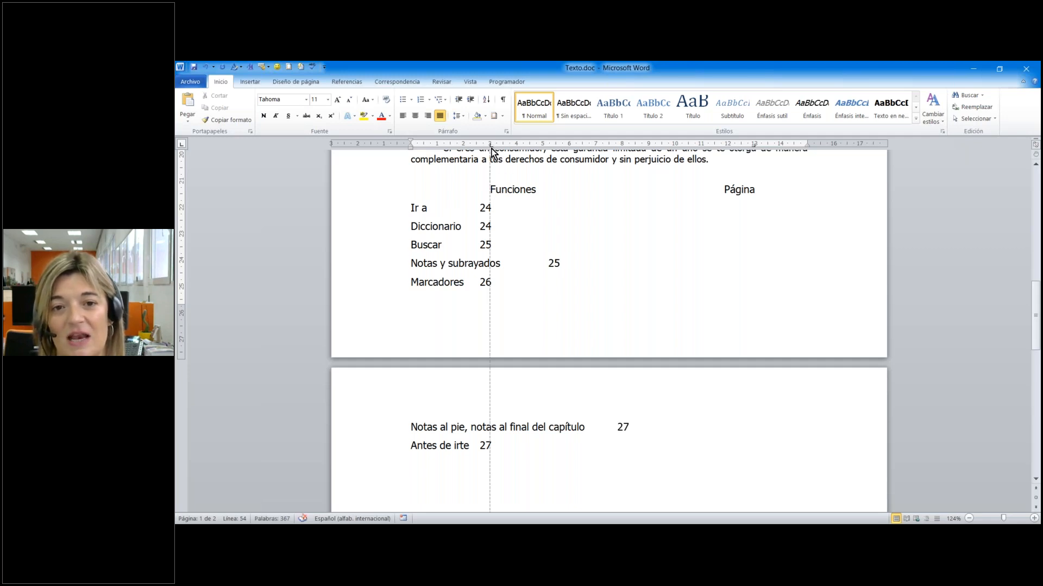
# Define a tab stop at 1 cm aligned Izquierda without leader for the list lines from "Ir a" to "Antes de irte".
pyautogui.click(755, 146)
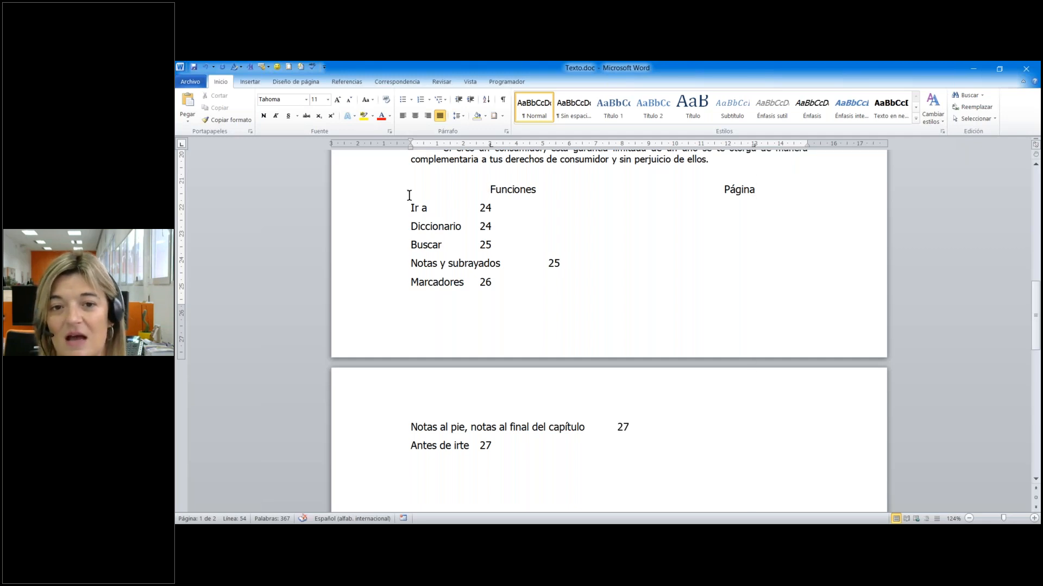
pyautogui.moveTo(411, 205); pyautogui.dragTo(641, 453)
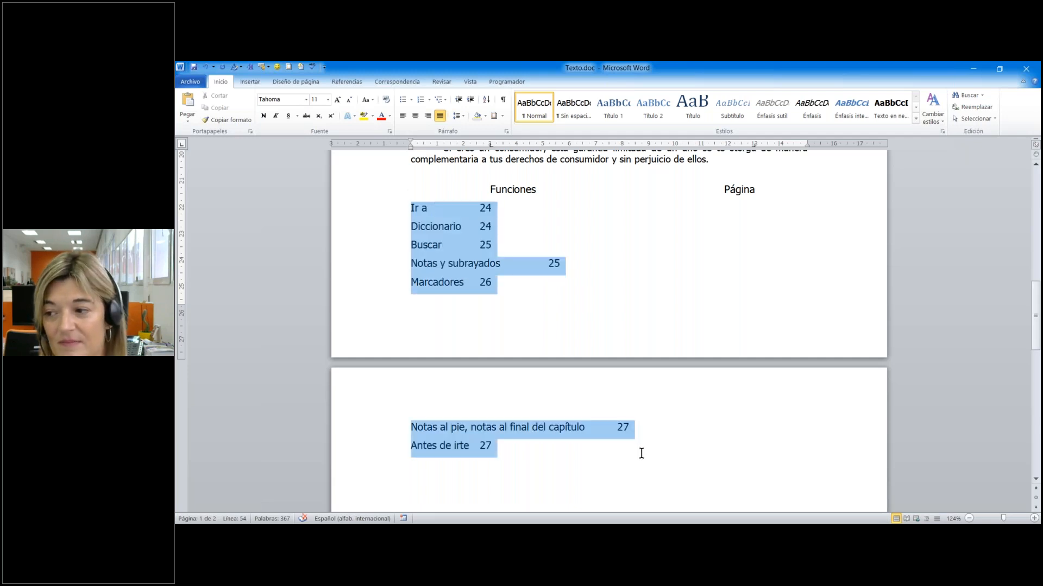
pyautogui.moveTo(641, 454); pyautogui.dragTo(641, 454)
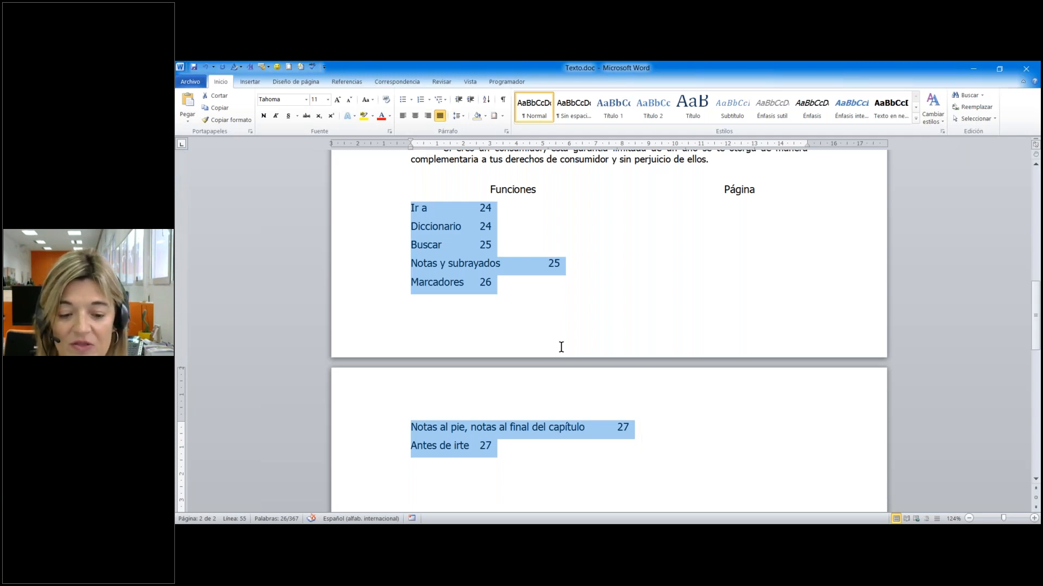
pyautogui.click(506, 131)
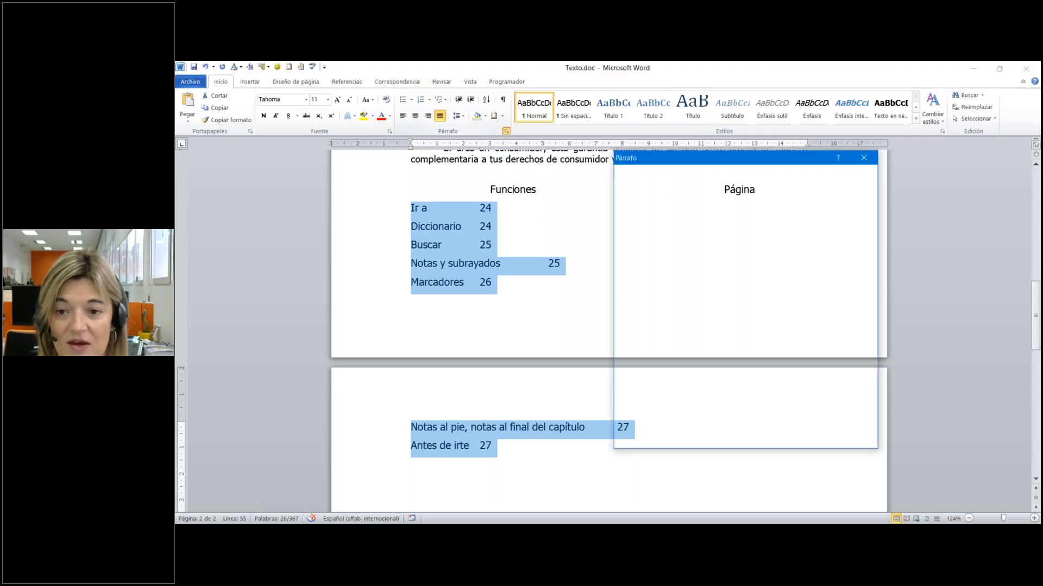
pyautogui.click(640, 440)
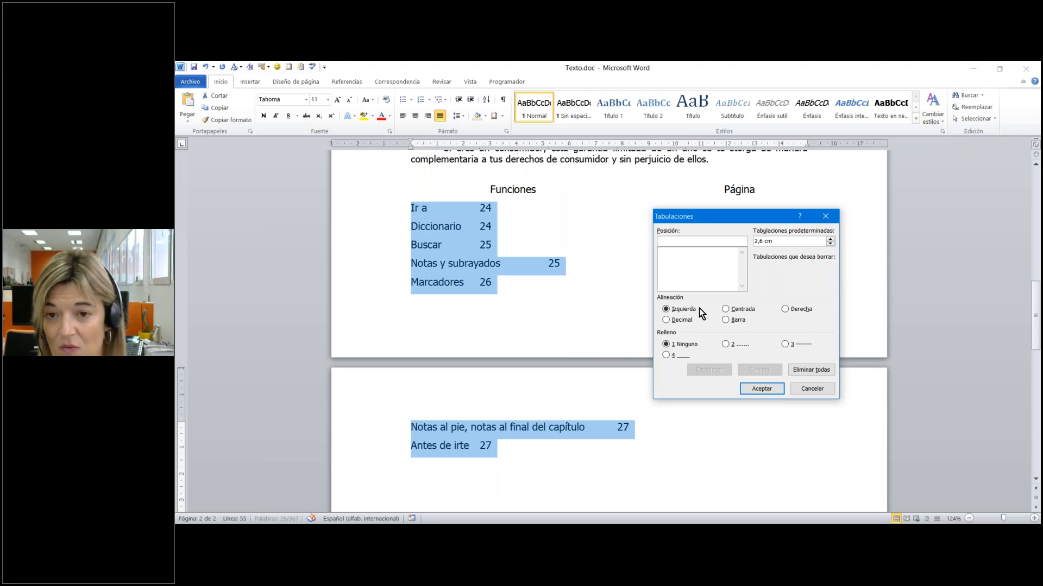
pyautogui.write('1')
pyautogui.click(698, 371)
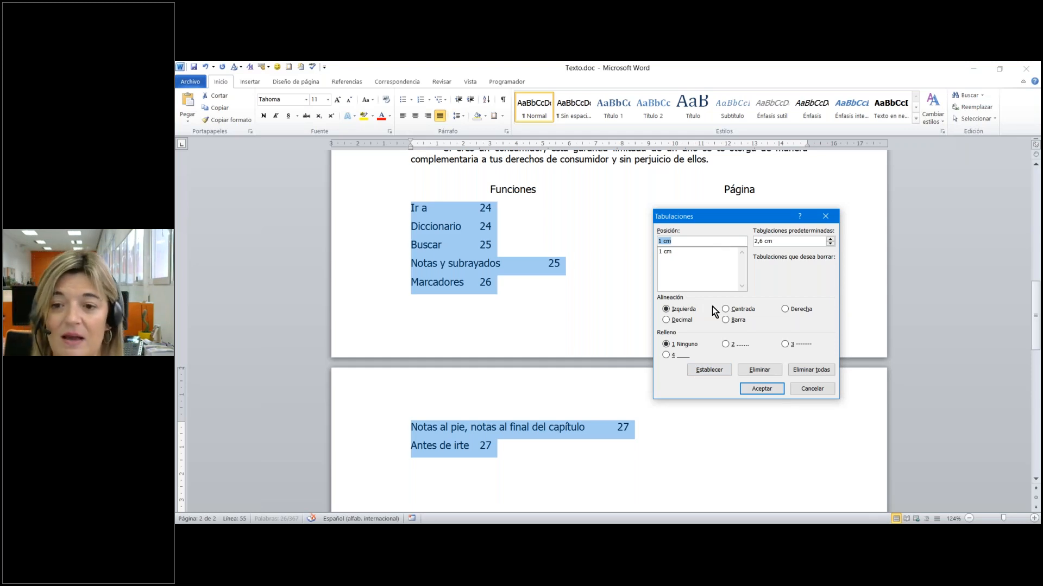
# Add a 13 cm tab stop aligned Derecha with dotted leader 2 to the same list lines and apply the tab settings.
pyautogui.write('13')
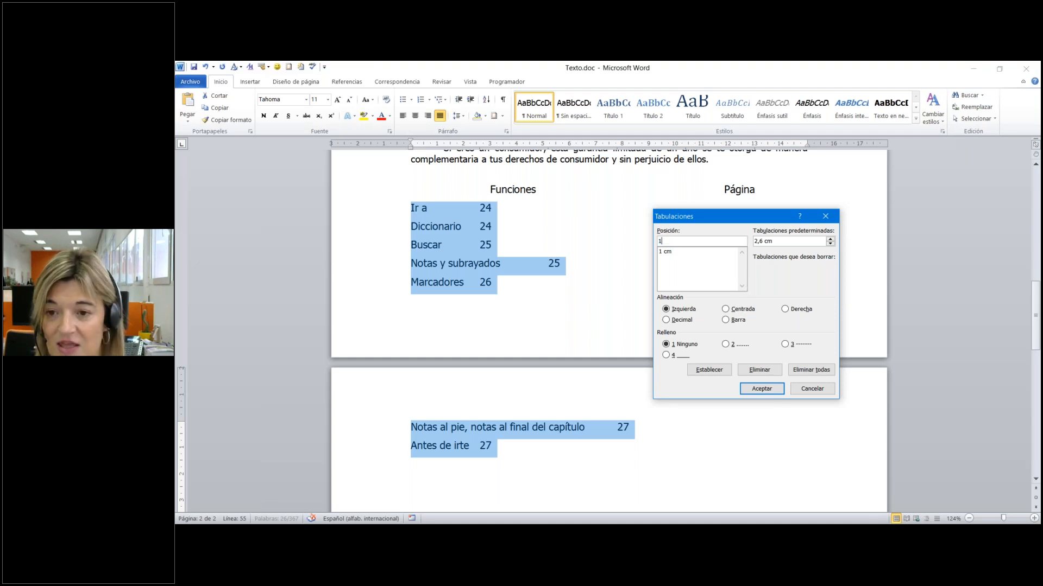
pyautogui.click(792, 309)
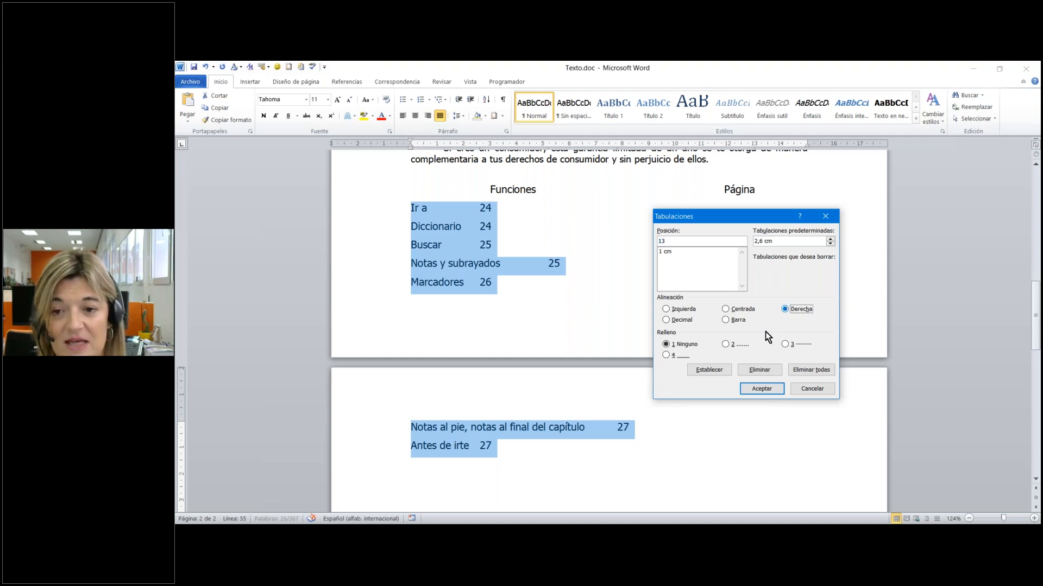
pyautogui.click(726, 345)
pyautogui.click(719, 373)
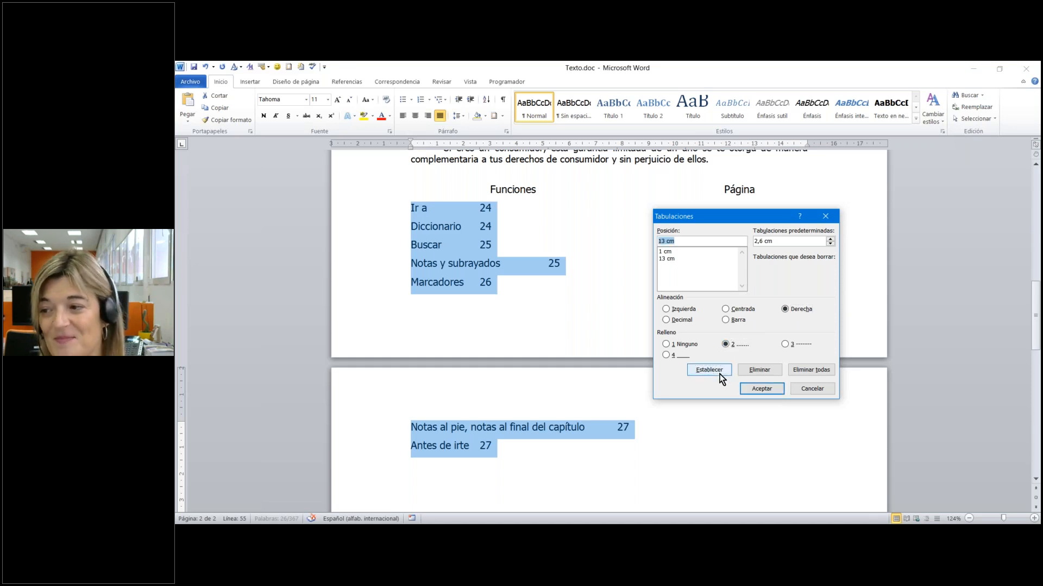
pyautogui.click(751, 391)
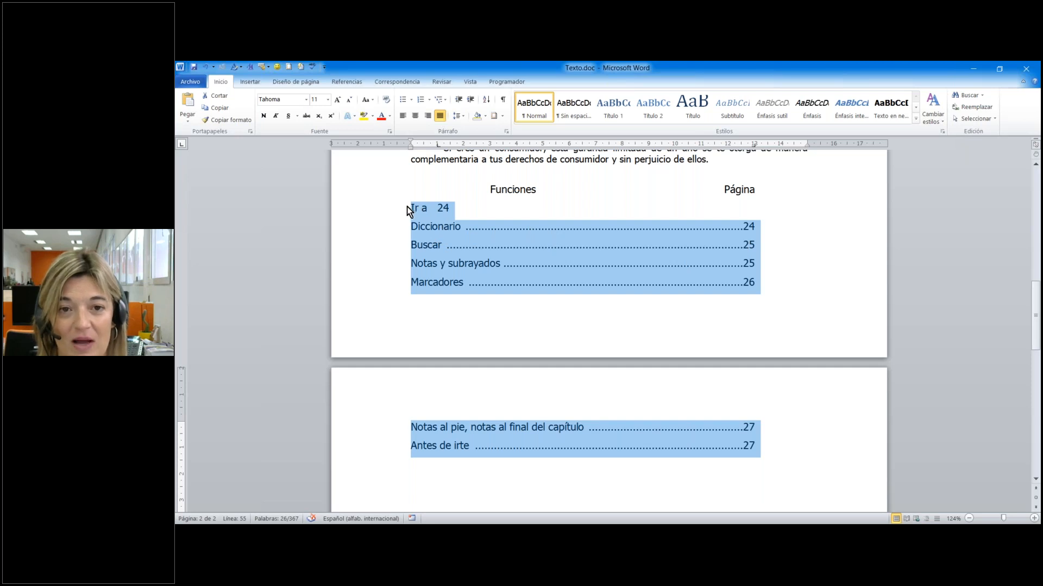
# Indent all list lines from "Ir a" to "Antes de irte" to the 1 cm position.
pyautogui.moveTo(406, 206); pyautogui.dragTo(763, 460)
pyautogui.press('Tab')
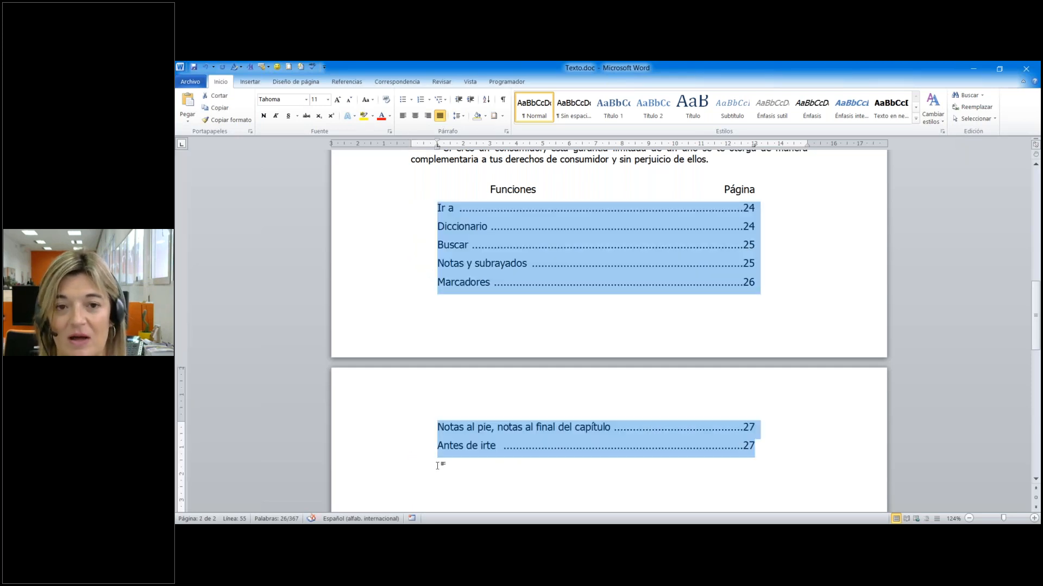
pyautogui.click(435, 206)
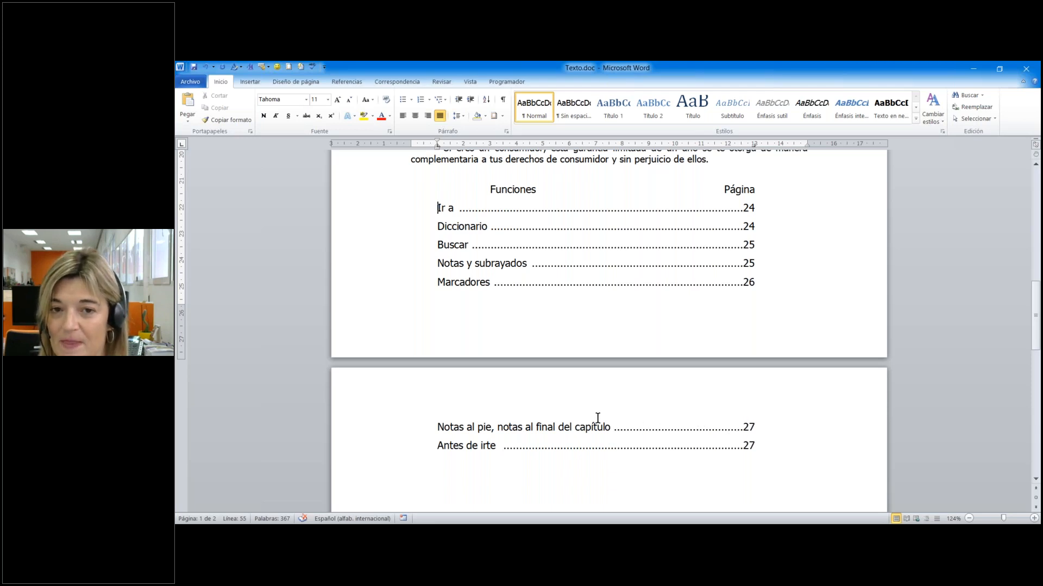
# Set up a Personalizado border with a solid 3 pto line for the "Funciones Página" heading line.
pyautogui.scroll(1, 597, 418)
pyautogui.scroll(-1, 592, 416)
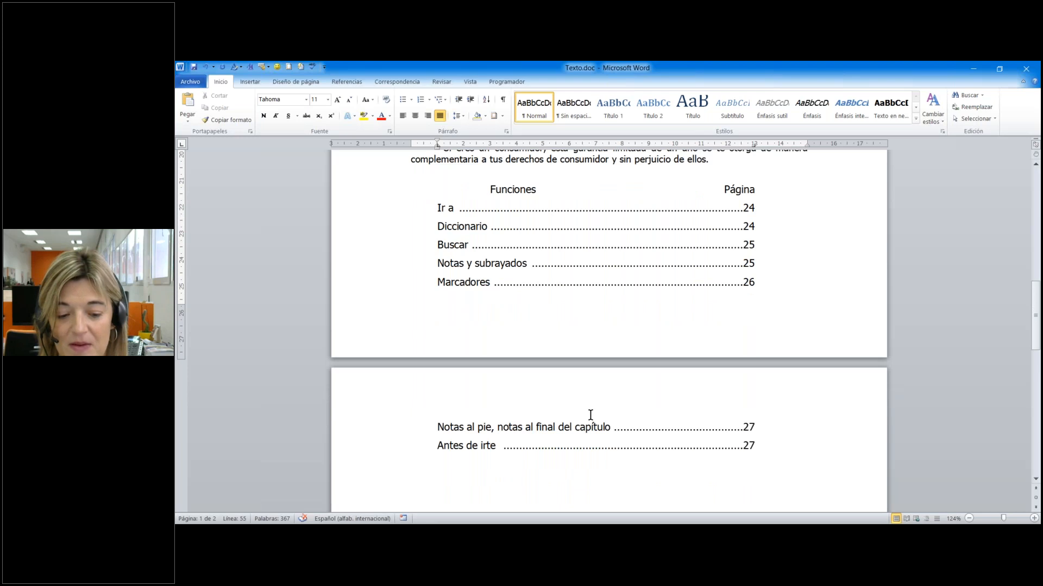
pyautogui.scroll(2, 590, 415)
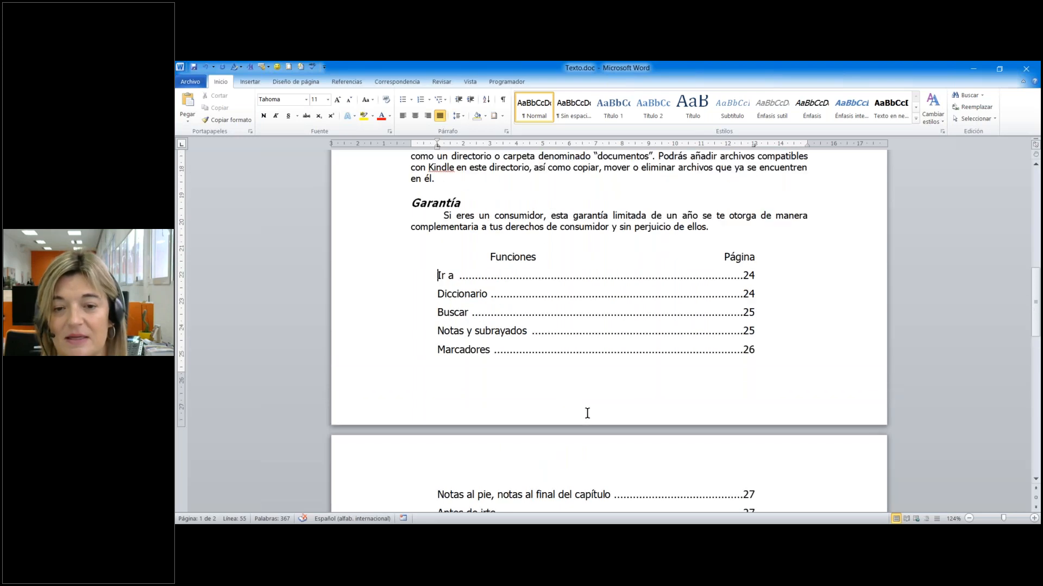
pyautogui.scroll(-1, 587, 413)
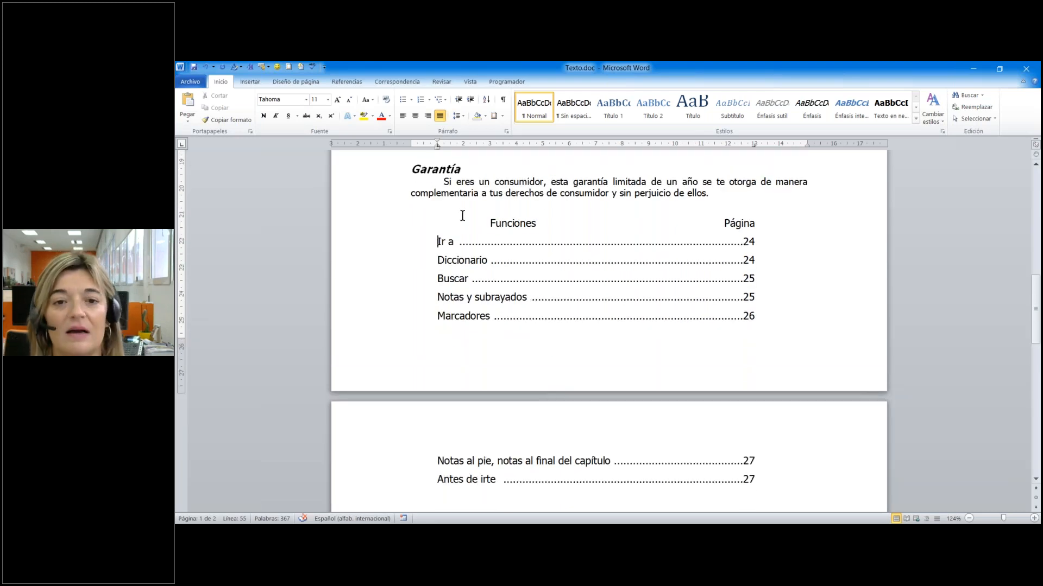
pyautogui.moveTo(464, 216); pyautogui.dragTo(751, 234)
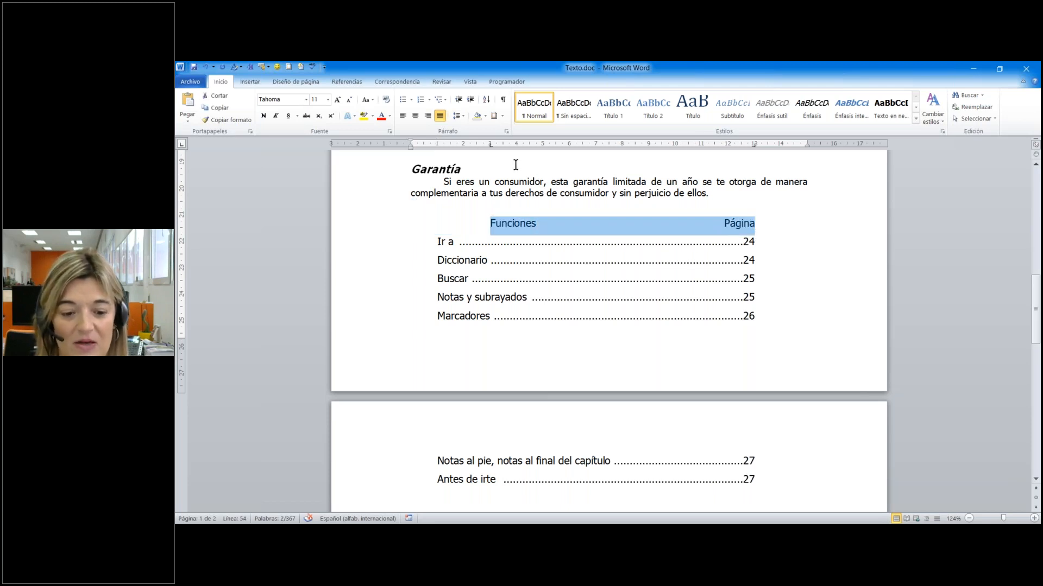
pyautogui.click(503, 117)
pyautogui.click(538, 320)
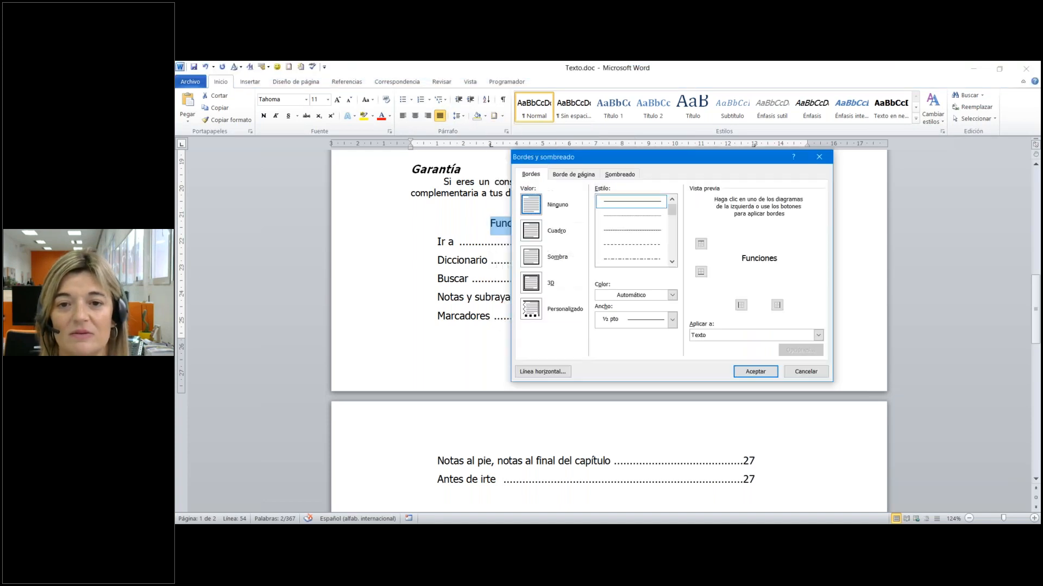
pyautogui.click(526, 316)
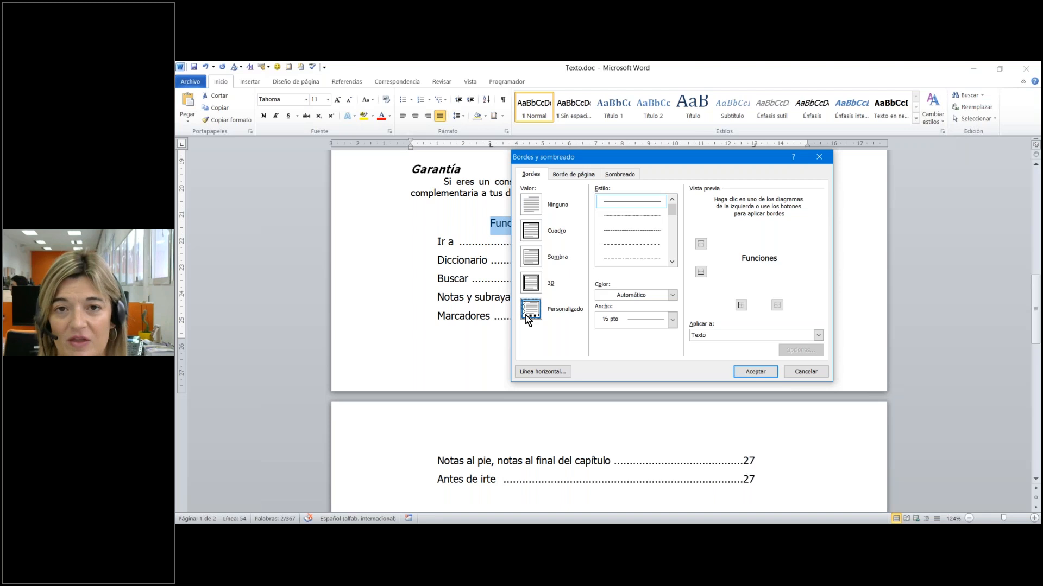
pyautogui.click(671, 263)
pyautogui.click(671, 262)
pyautogui.click(671, 262)
pyautogui.click(671, 262)
pyautogui.click(671, 262)
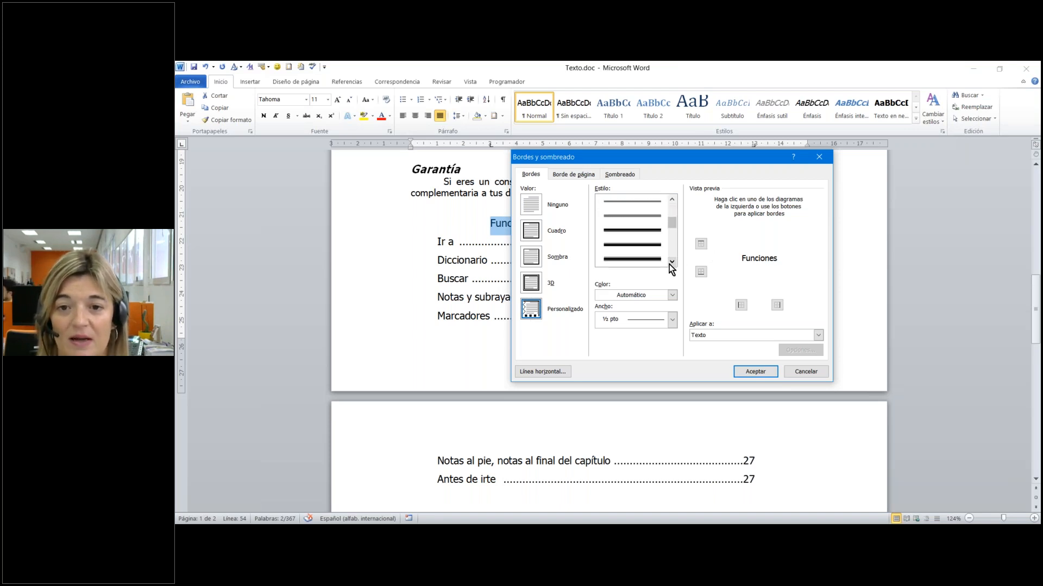
pyautogui.click(637, 229)
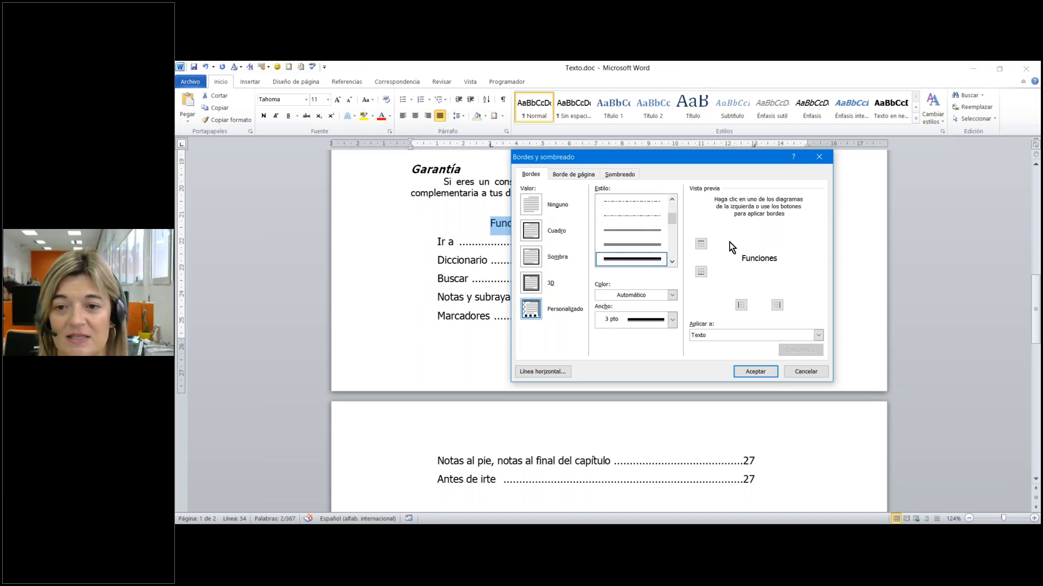
# Apply the heading line's border to Párrafo and keep only its top edge.
pyautogui.click(768, 235)
pyautogui.click(790, 332)
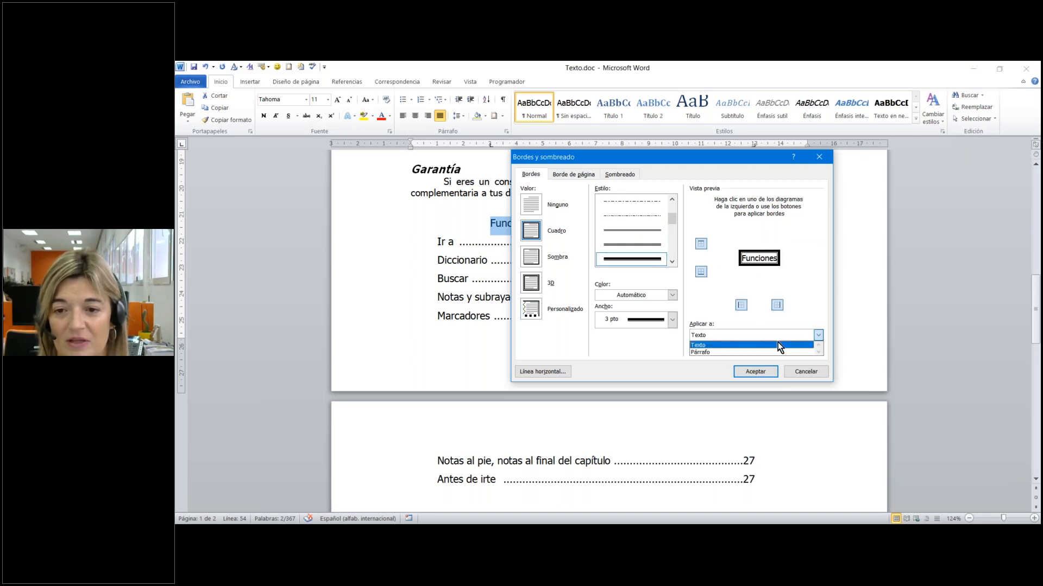
pyautogui.click(767, 349)
pyautogui.click(747, 240)
pyautogui.click(744, 234)
pyautogui.click(732, 254)
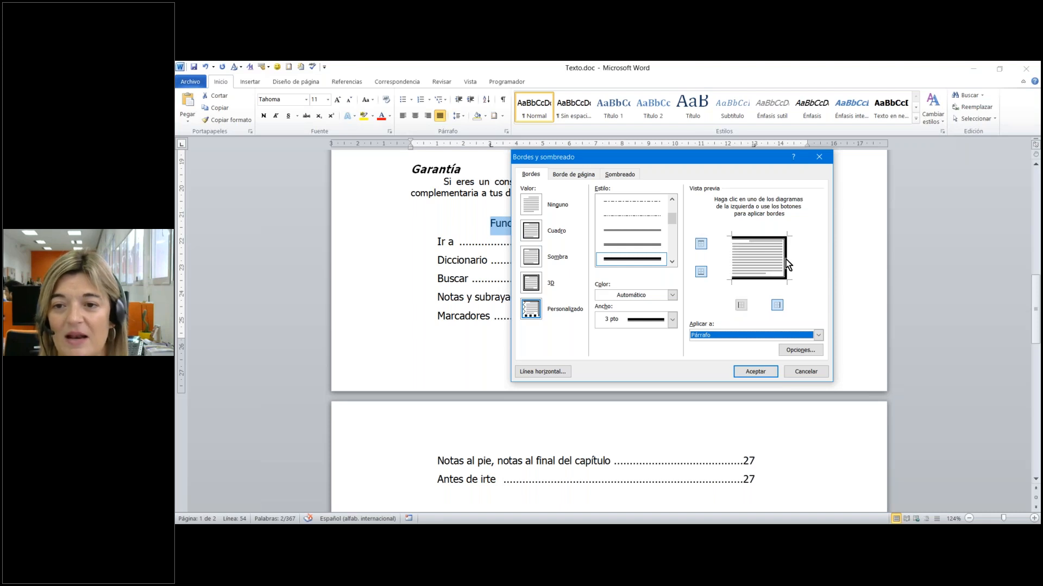
pyautogui.click(786, 264)
pyautogui.click(775, 278)
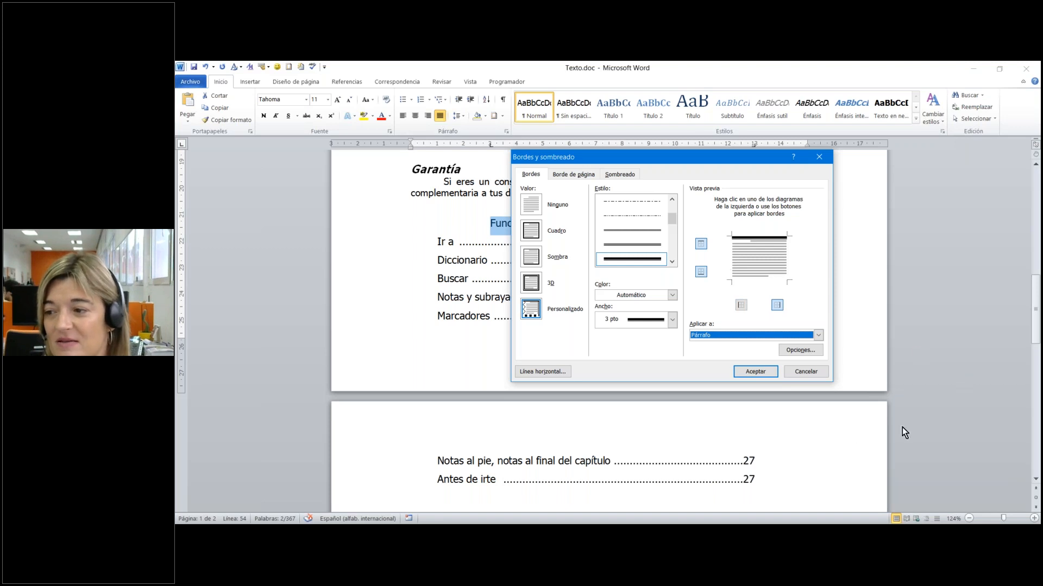
# Shade the "Funciones Página" heading with a medium blue theme fill applied to Texto, and accept the border and shading settings.
pyautogui.click(612, 175)
pyautogui.click(589, 201)
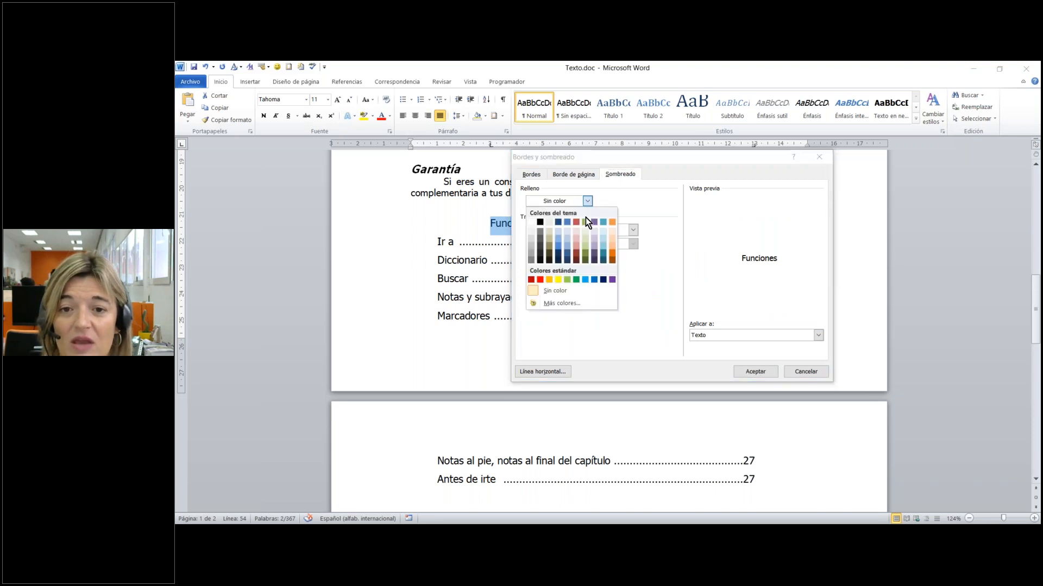
pyautogui.click(561, 240)
pyautogui.click(775, 333)
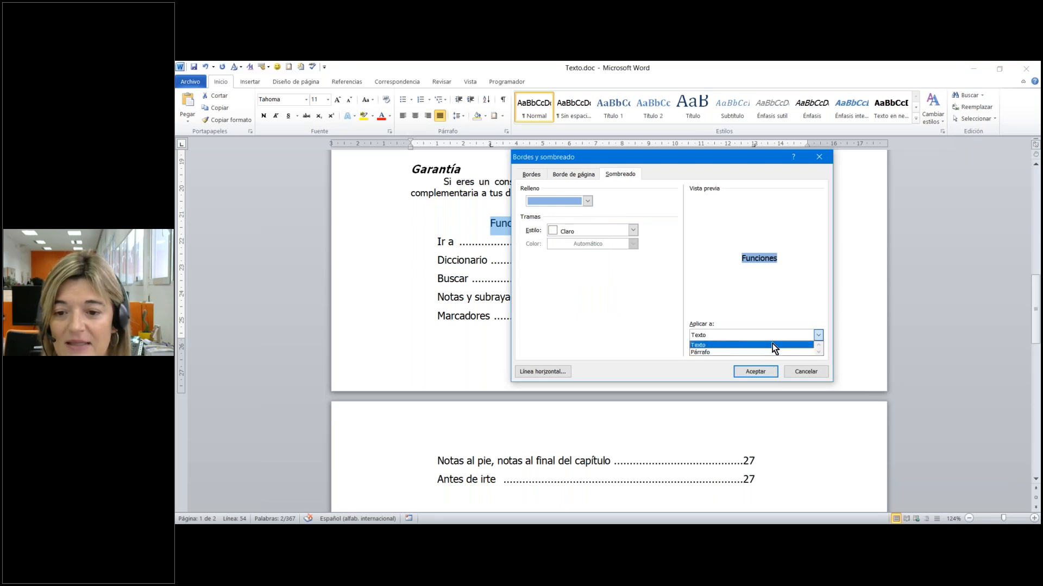
pyautogui.click(772, 345)
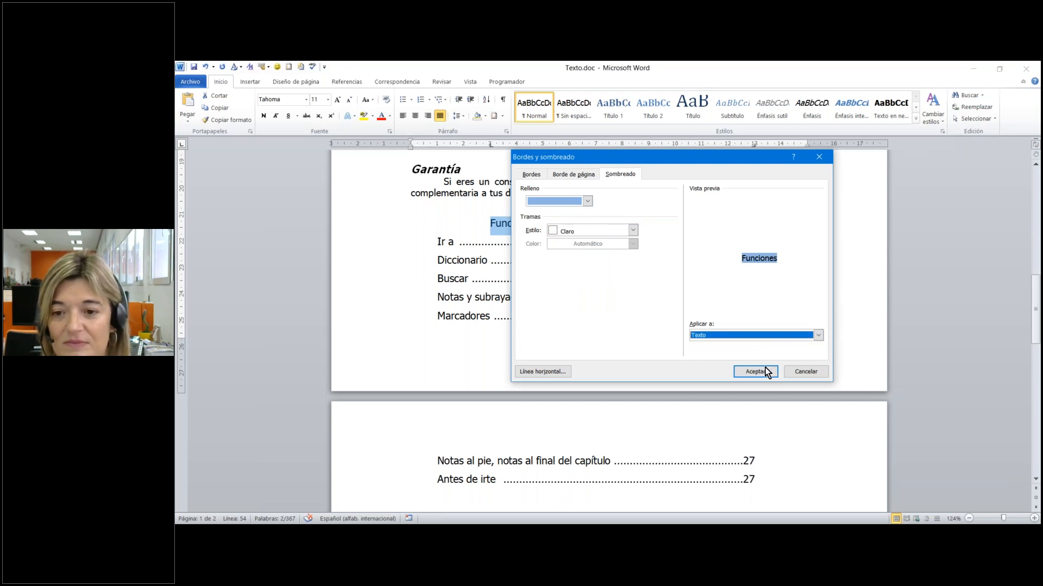
pyautogui.click(764, 370)
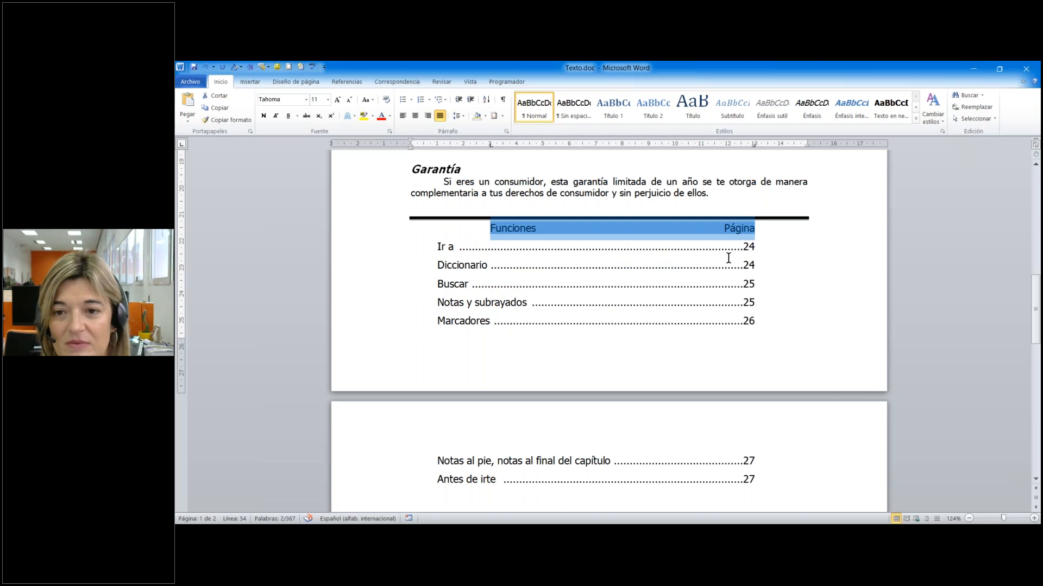
# Try to apply the "Funciones Página" heading's blue shading to Párrafo, and reselect the heading text to check it.
pyautogui.click(505, 118)
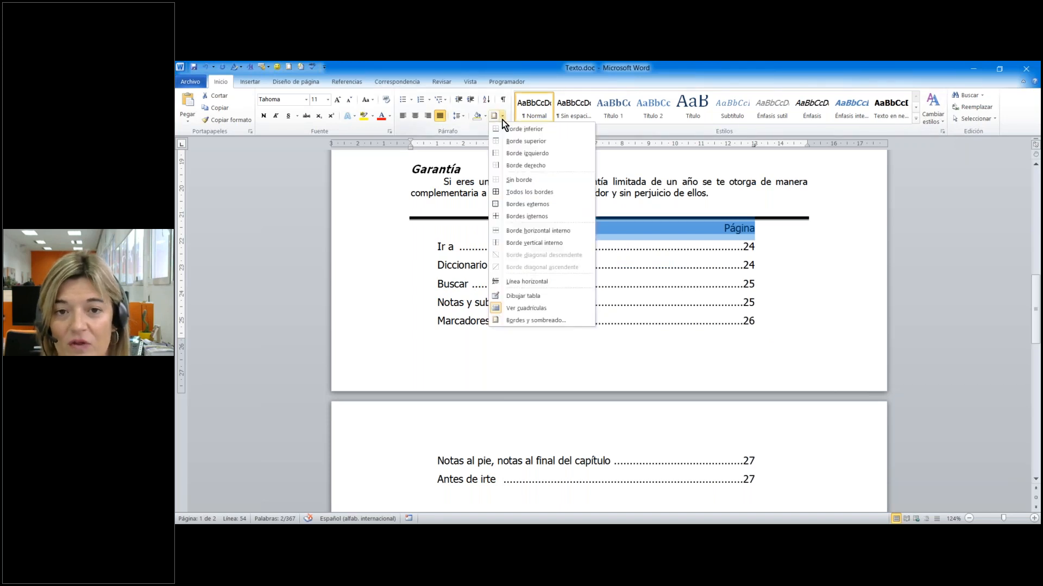
pyautogui.click(547, 320)
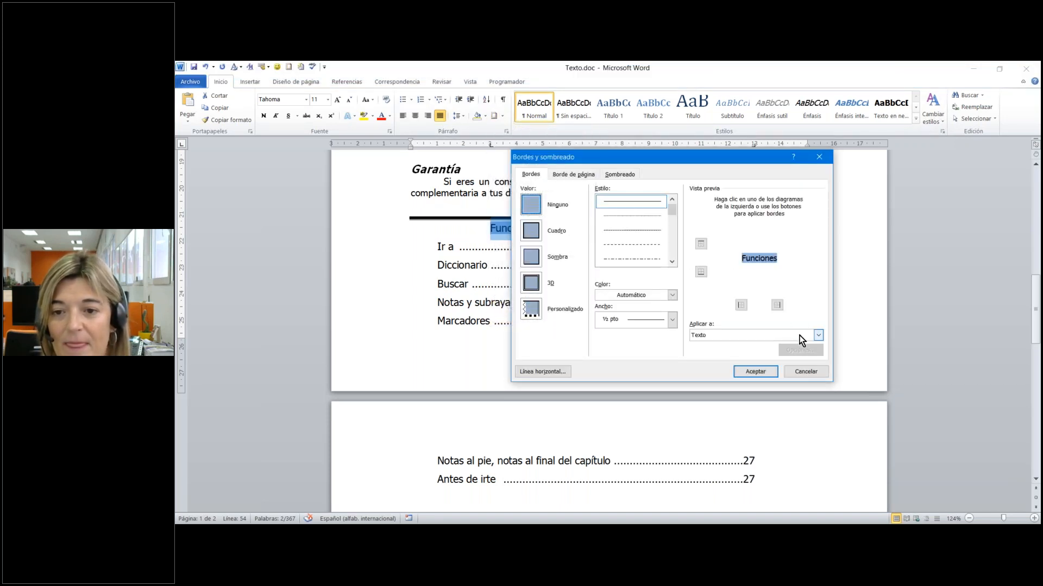
pyautogui.click(620, 174)
pyautogui.click(818, 335)
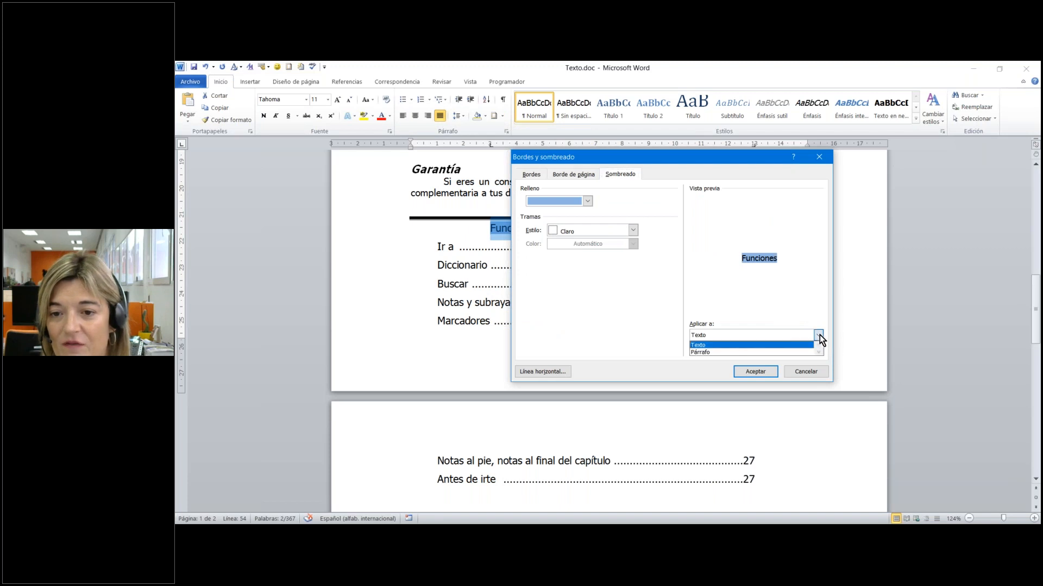
pyautogui.click(782, 350)
pyautogui.click(763, 370)
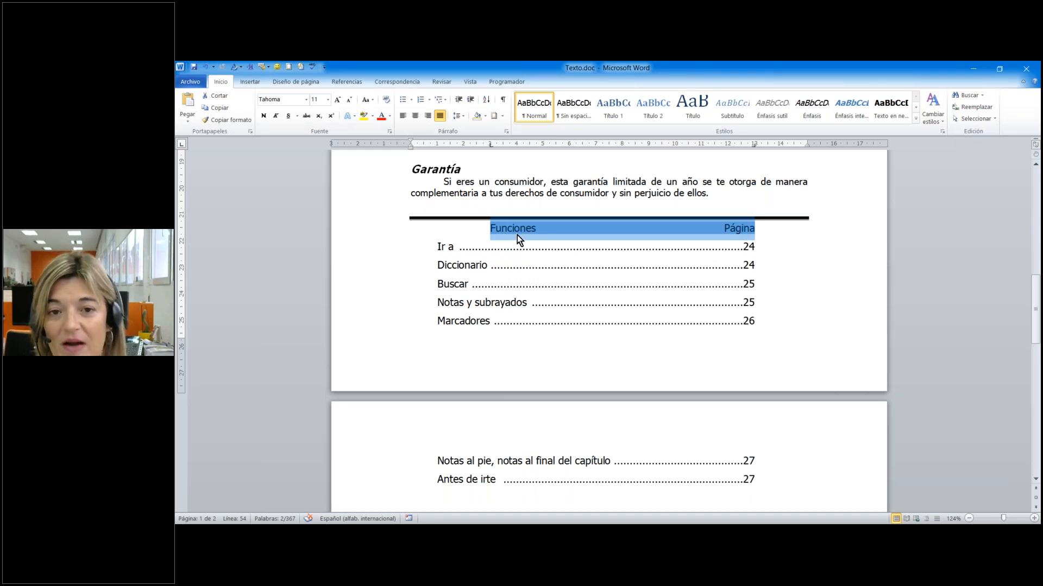
pyautogui.click(759, 227)
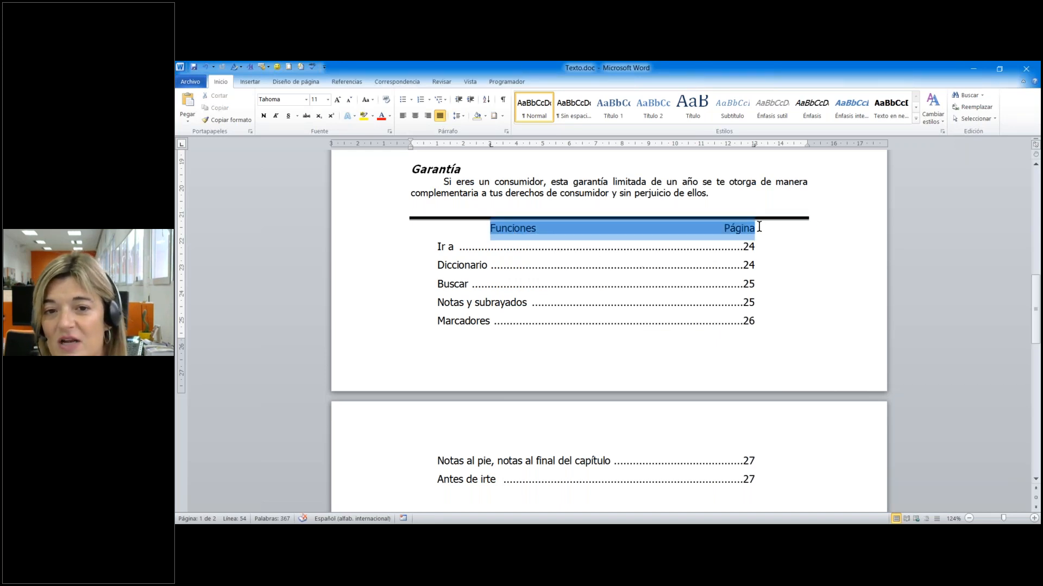
pyautogui.hotkey('shift', 'Home')
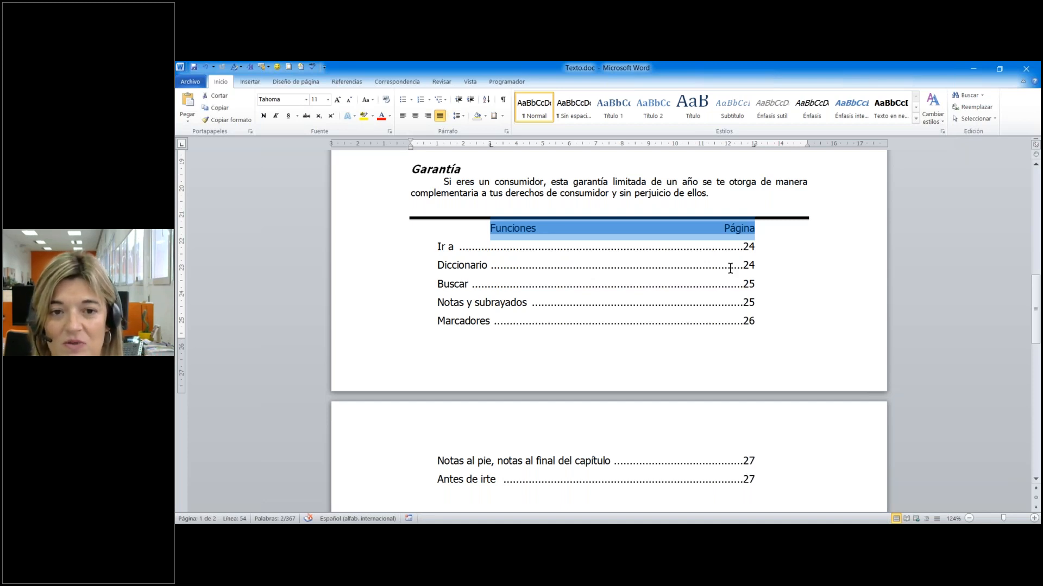
# Shade only the letters "Ir" of the "Ir a" entry with an aqua theme fill applied to Texto.
pyautogui.click(435, 244)
pyautogui.moveTo(434, 245); pyautogui.dragTo(444, 245)
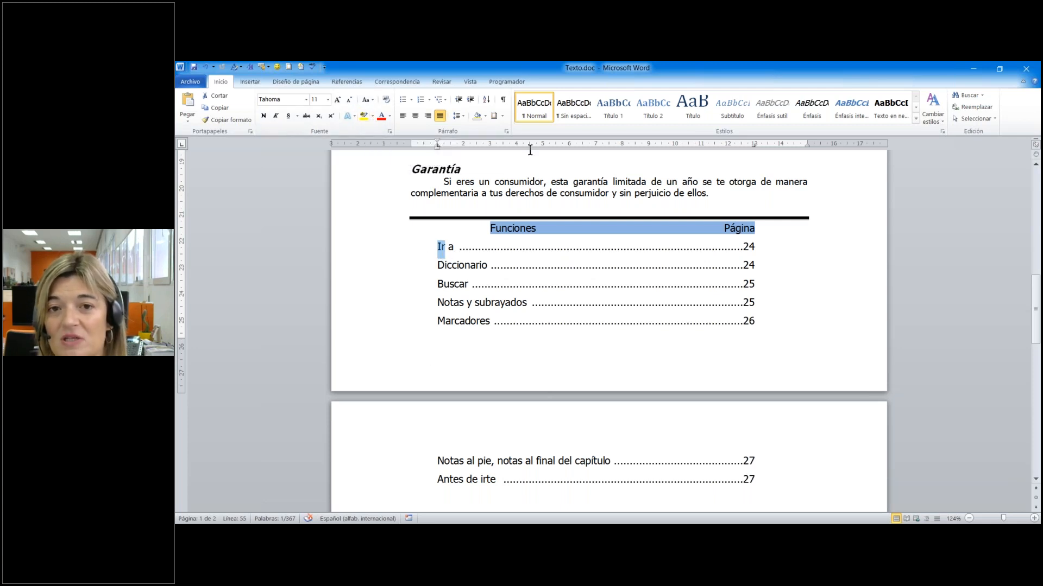
pyautogui.click(502, 117)
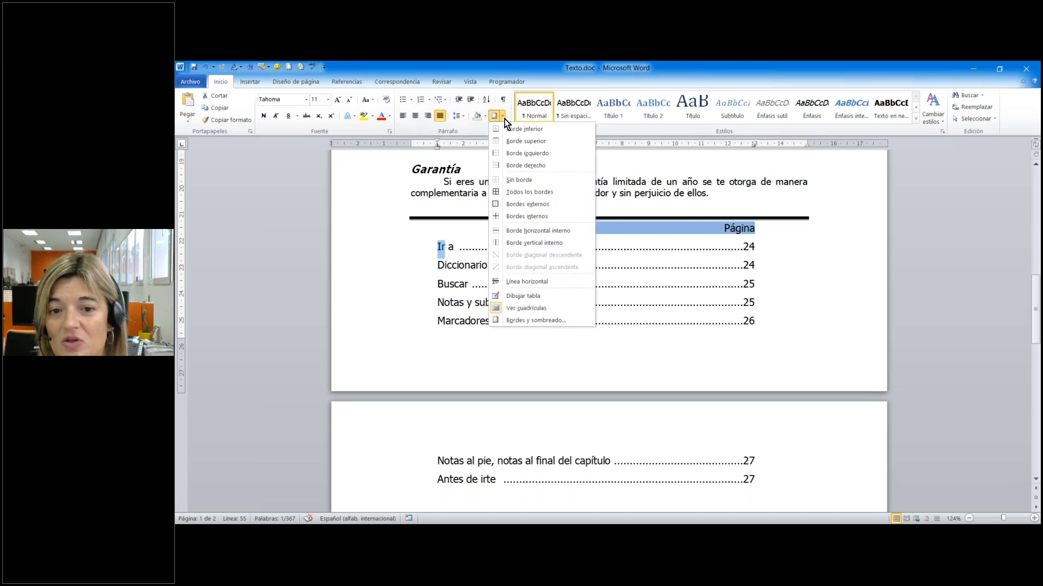
pyautogui.click(519, 322)
pyautogui.click(610, 175)
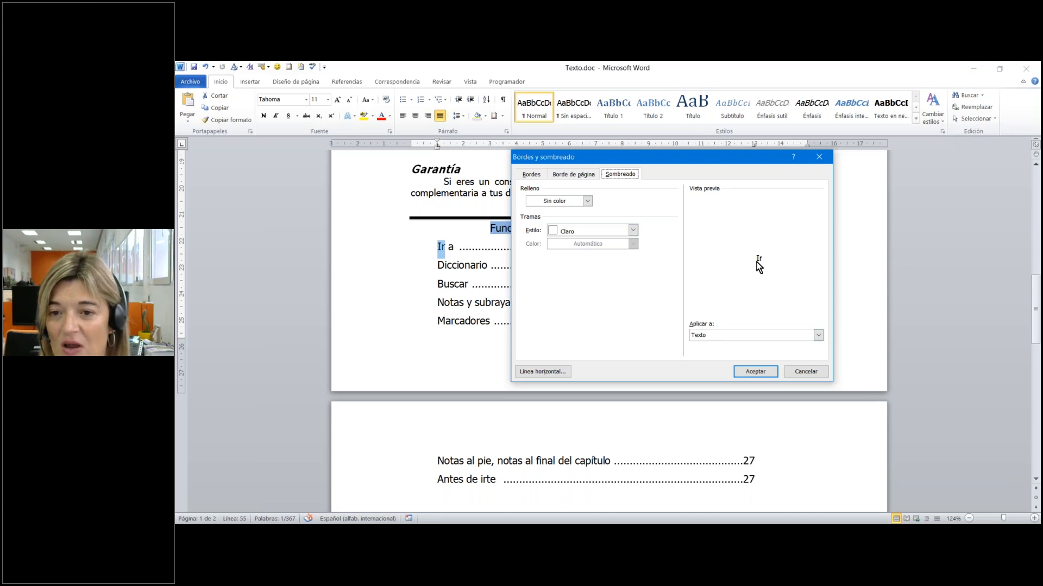
pyautogui.click(633, 230)
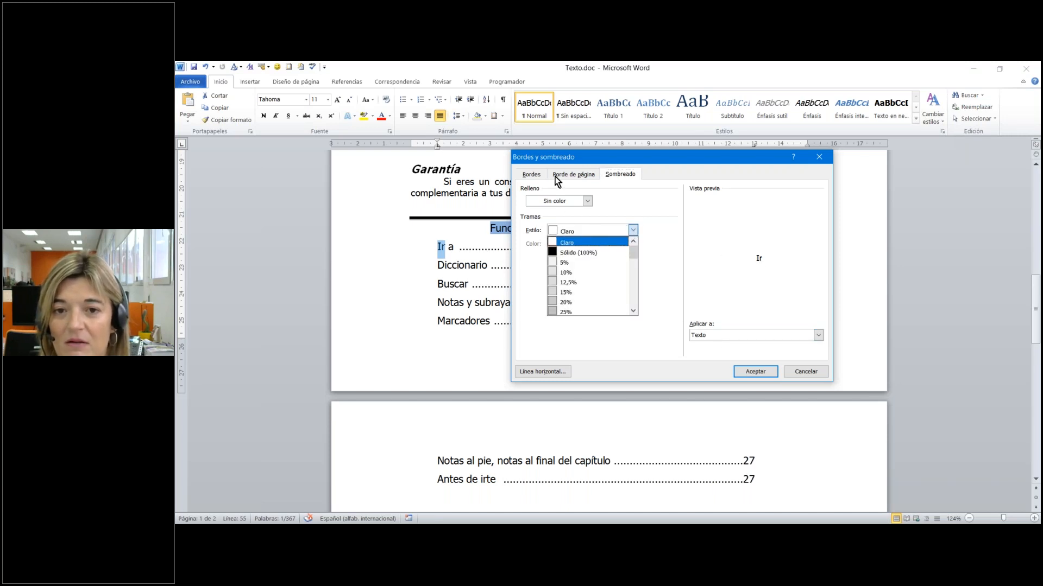
pyautogui.click(571, 200)
pyautogui.click(571, 200)
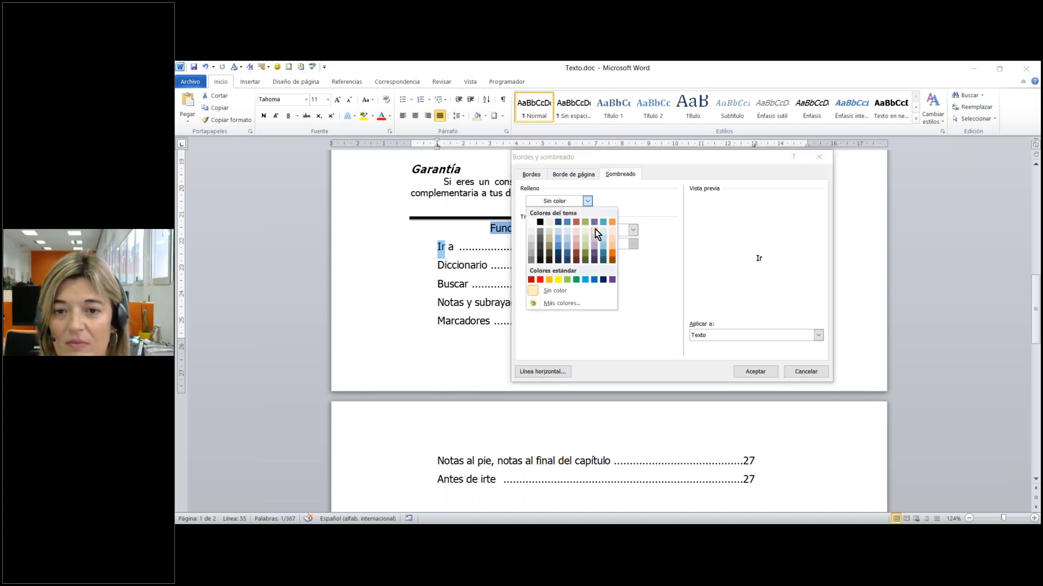
pyautogui.click(602, 223)
pyautogui.click(754, 371)
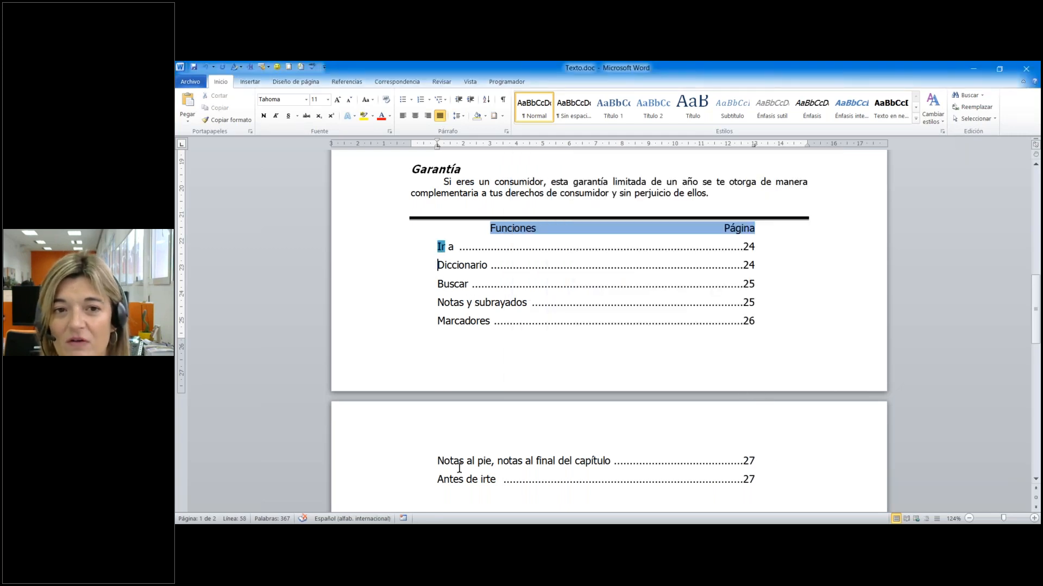
# Shade the whole "Diccionario" line with a red theme fill applied to Párrafo.
pyautogui.click(503, 116)
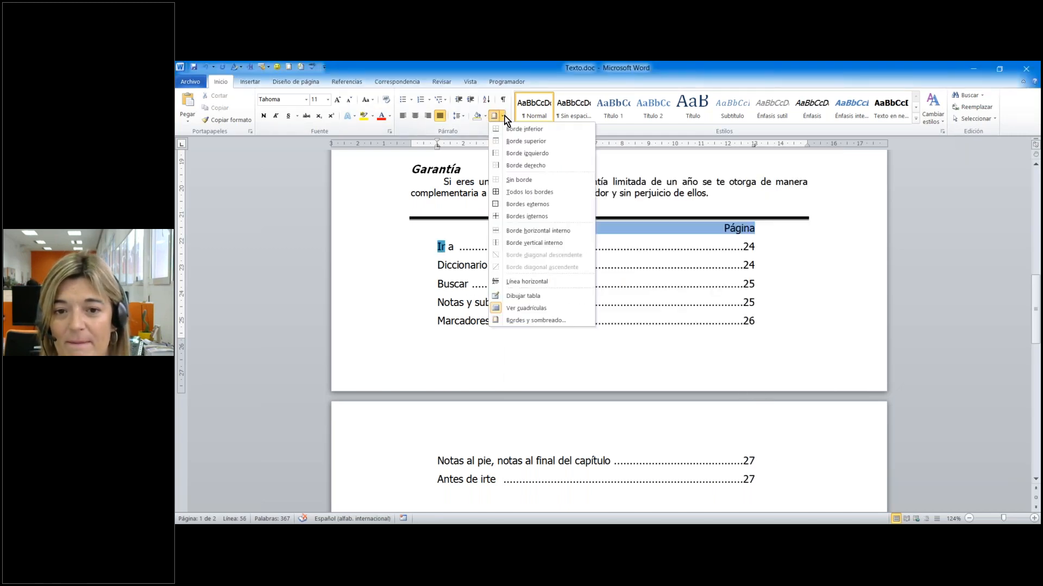
pyautogui.click(543, 322)
pyautogui.click(630, 178)
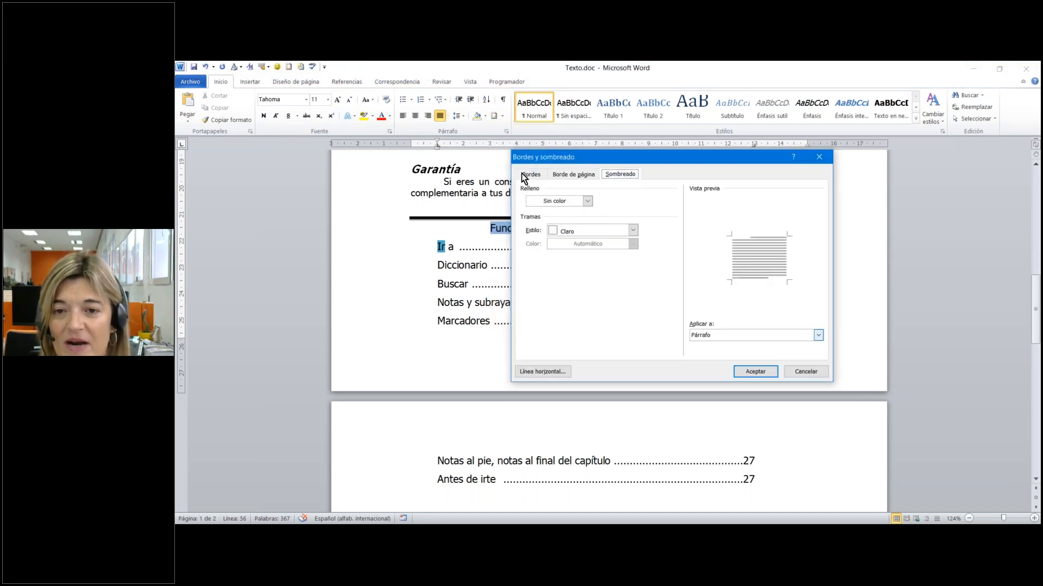
pyautogui.click(586, 201)
pyautogui.click(578, 223)
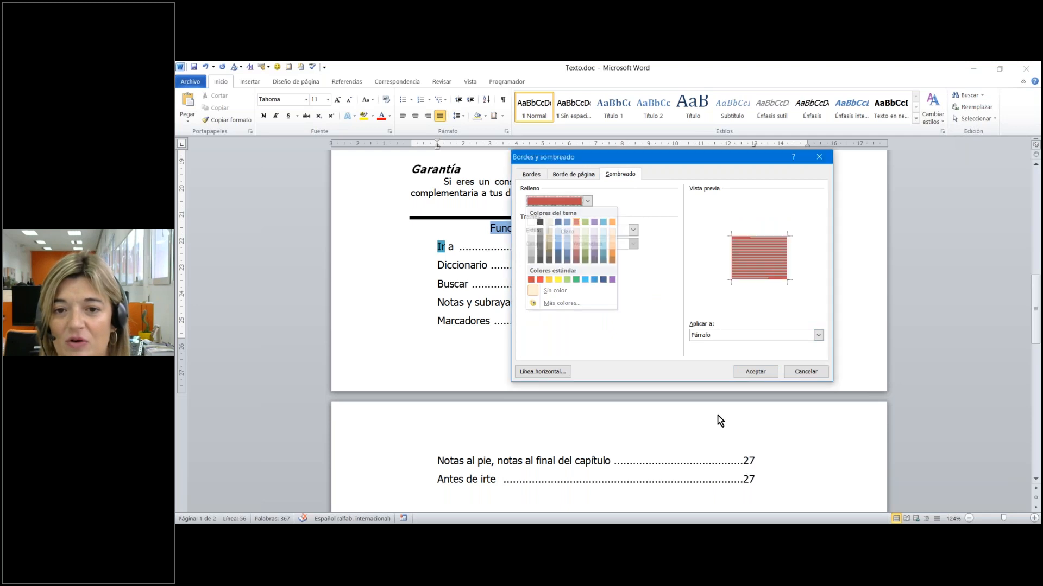
pyautogui.click(755, 372)
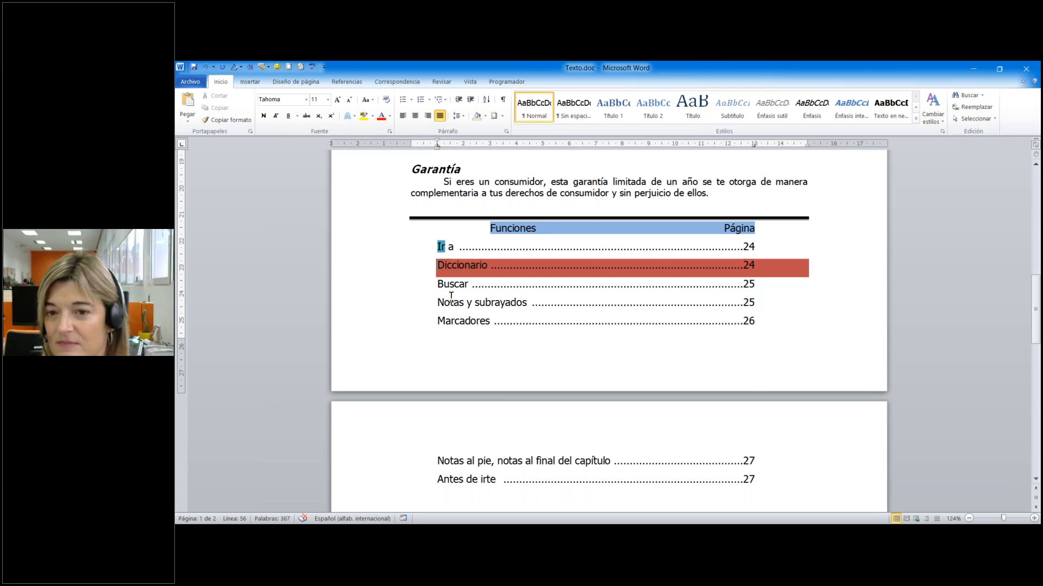
# Undo the trial shadings on "Ir" and "Diccionario" and the heading's border and shading, keeping the list's indentation.
pyautogui.click(536, 228)
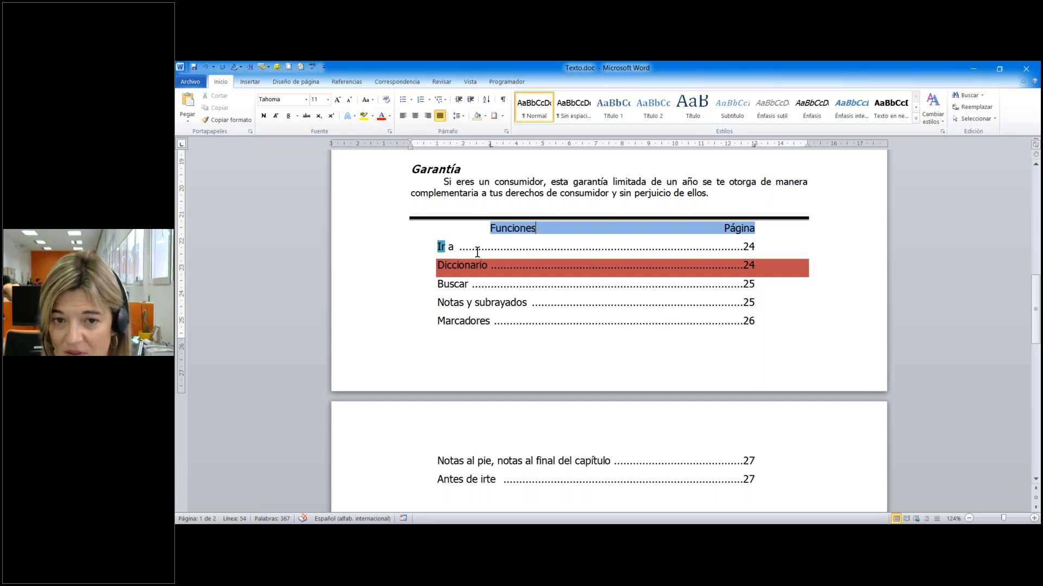
pyautogui.hotkey('ctrl', 'z')
pyautogui.hotkey('ctrl', 'z')
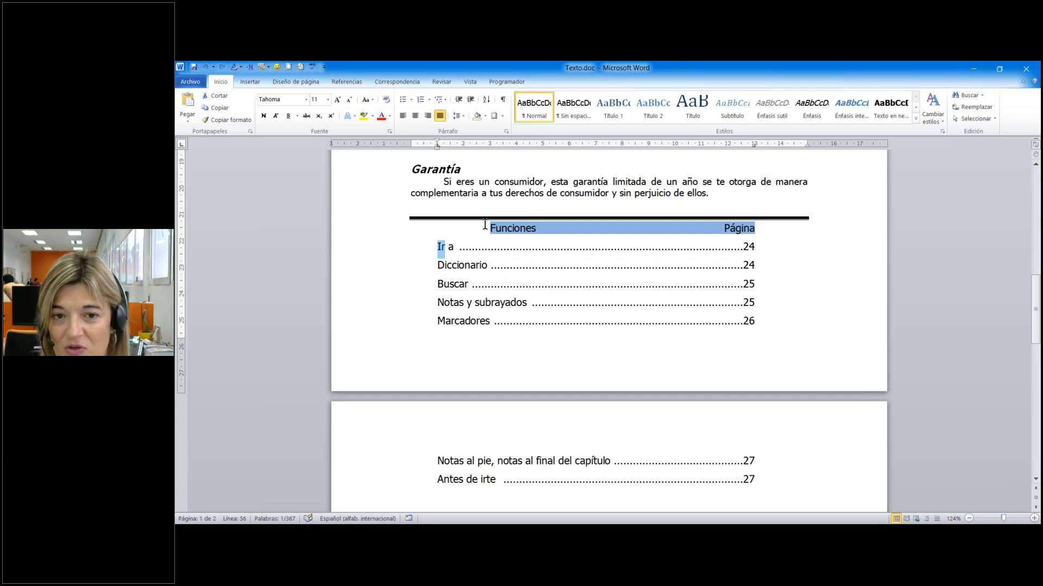
pyautogui.hotkey('ctrl', 'z')
pyautogui.hotkey('ctrl', 'z')
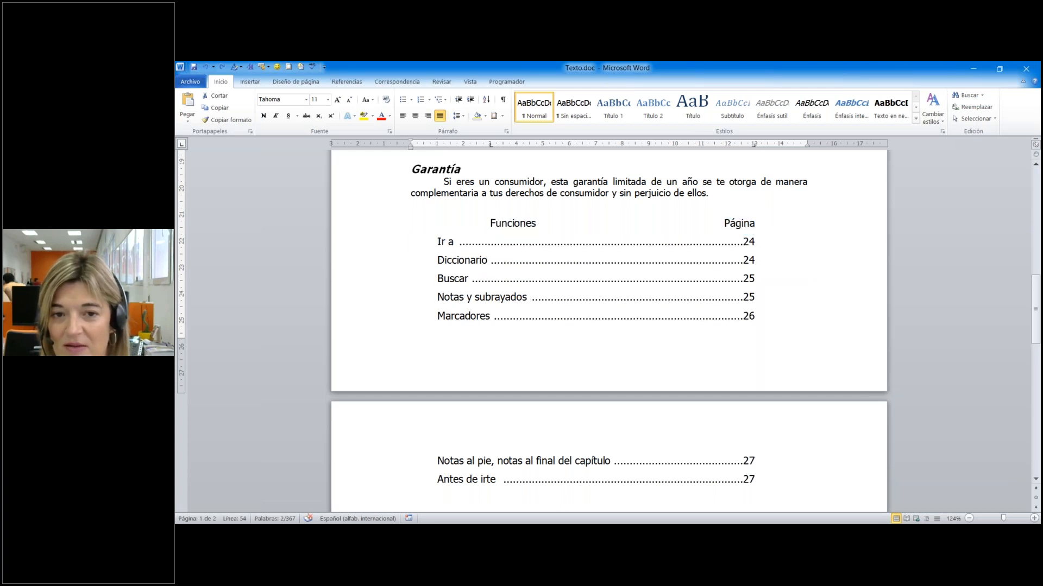
pyautogui.hotkey('ctrl', 'z')
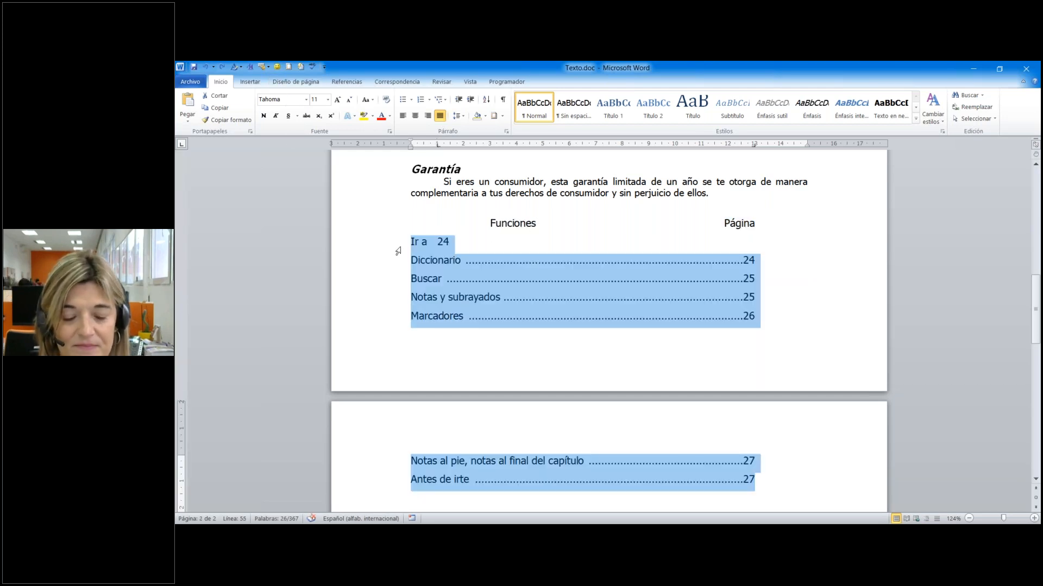
pyautogui.hotkey('ctrl', 'z')
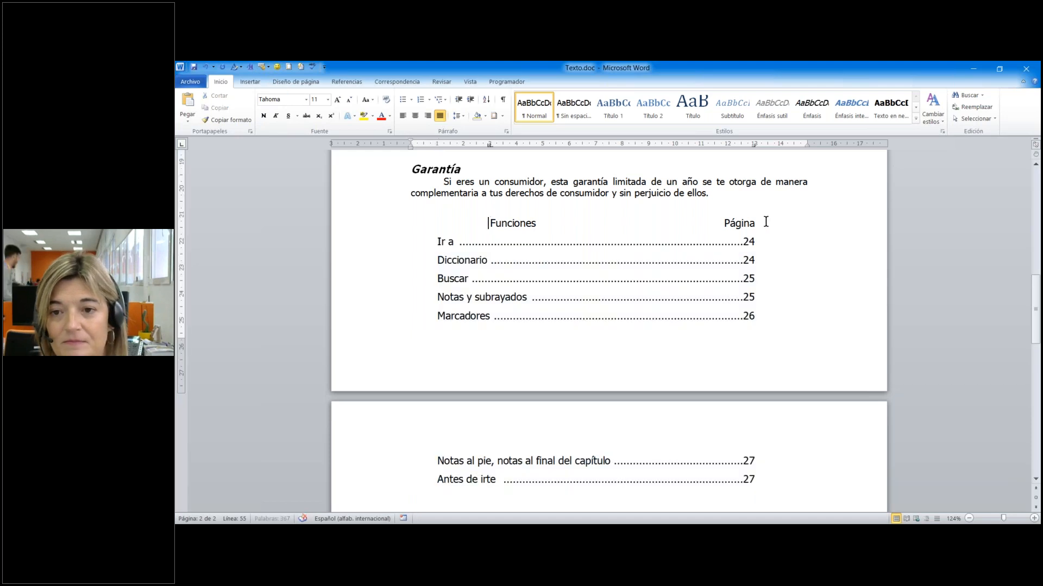
# Give the complete "Funciones Página" heading paragraph, including its paragraph mark, a solid 3 pto border on the top edge only.
pyautogui.moveTo(757, 222); pyautogui.dragTo(487, 226)
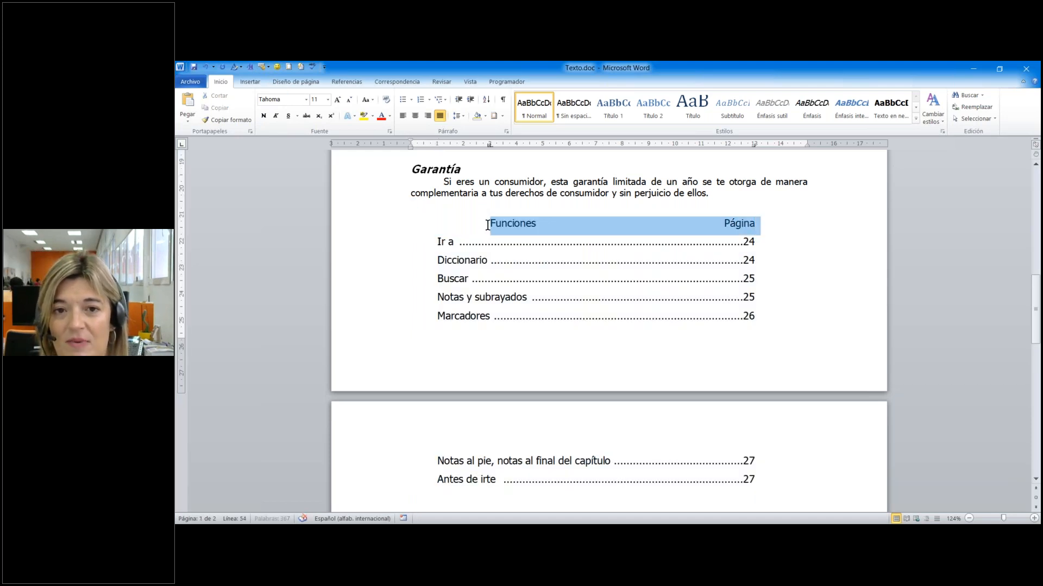
pyautogui.click(503, 116)
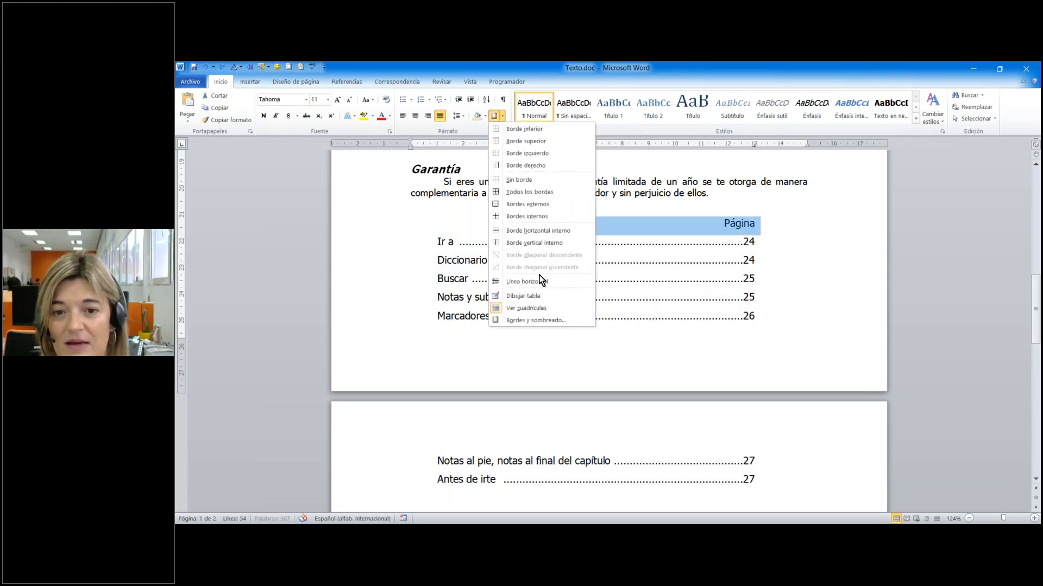
pyautogui.click(535, 320)
pyautogui.click(534, 308)
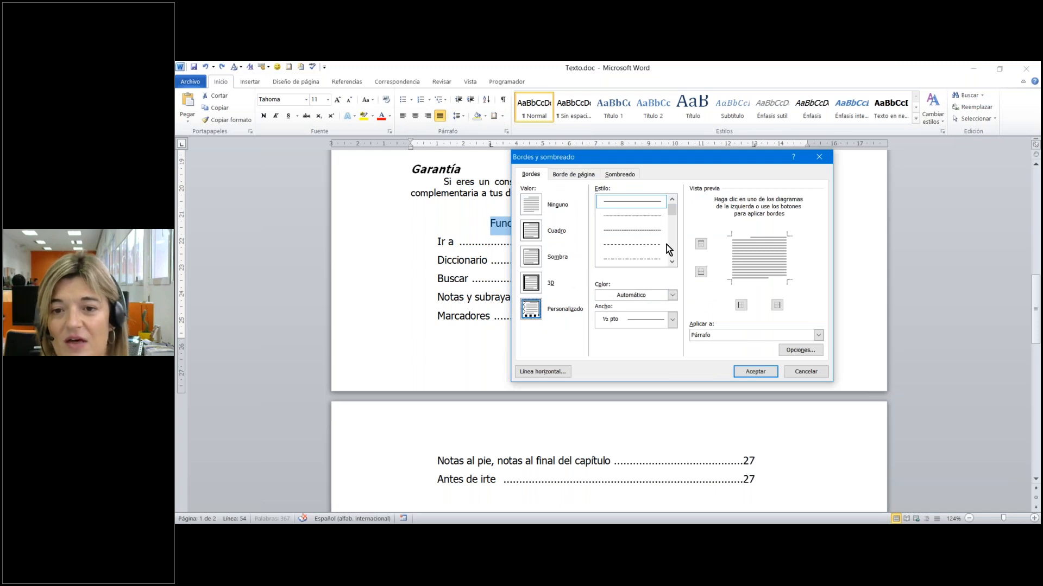
pyautogui.click(671, 262)
pyautogui.click(674, 263)
pyautogui.click(651, 250)
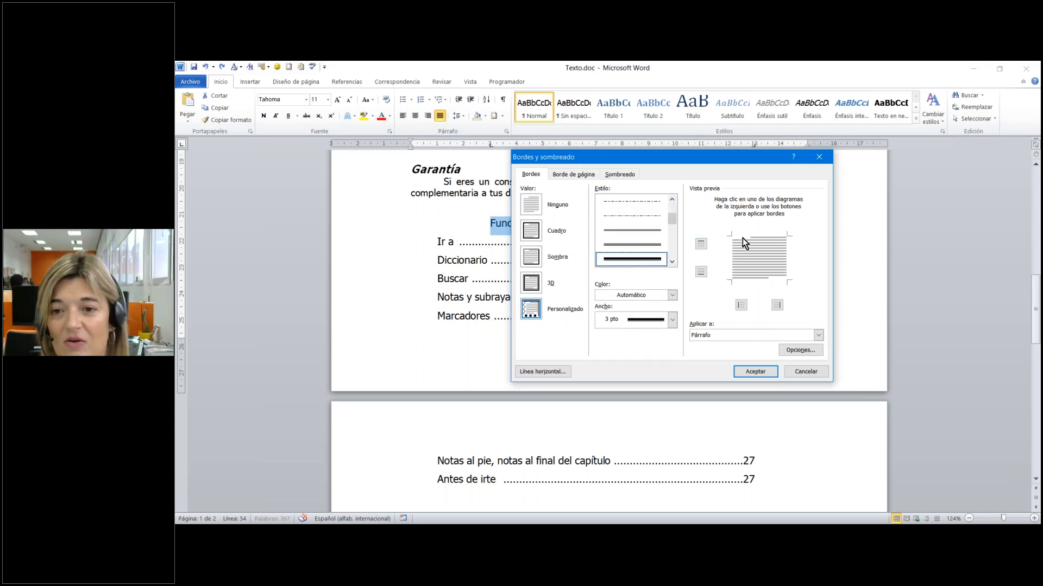
pyautogui.click(743, 238)
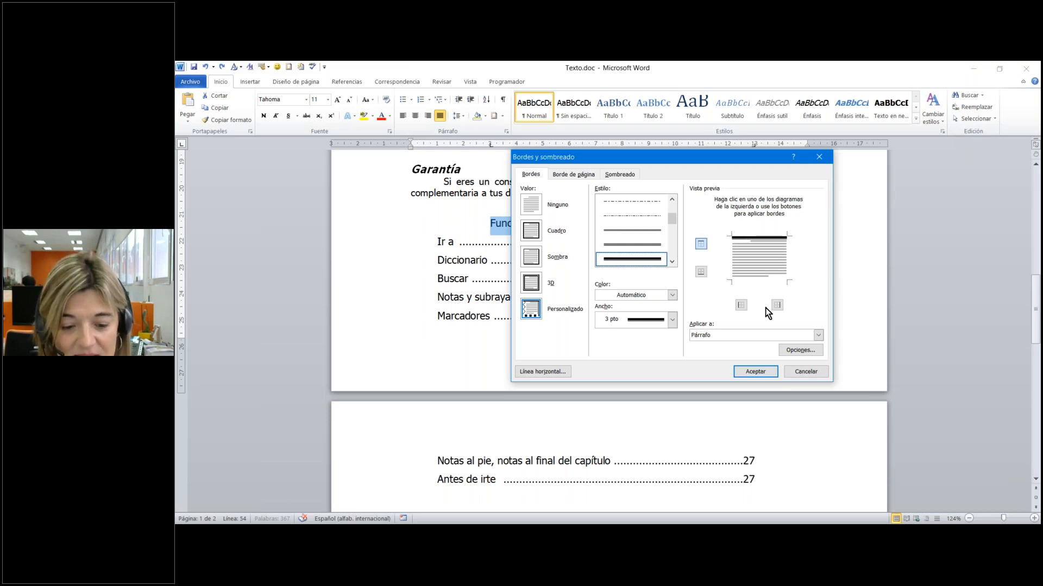
# Shade the "Funciones Página" heading with a medium blue theme fill applied to Párrafo, and accept the border and shading settings.
pyautogui.click(619, 175)
pyautogui.click(587, 201)
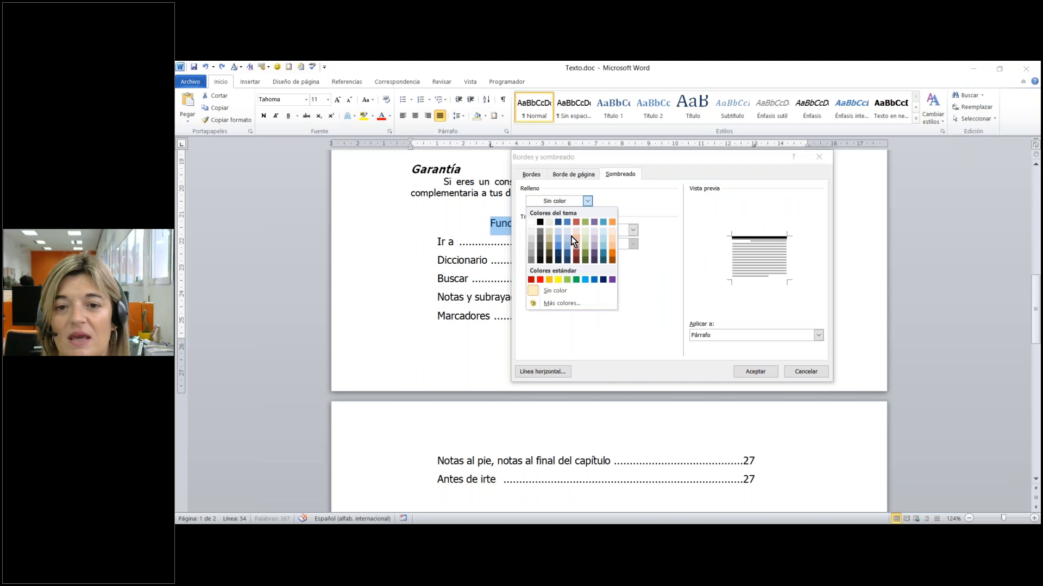
pyautogui.click(568, 248)
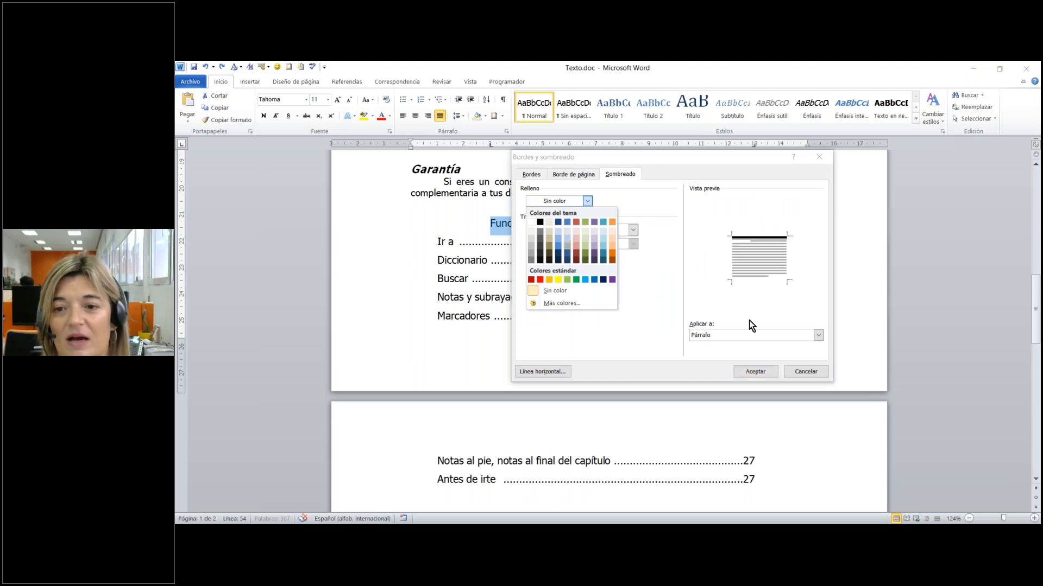
pyautogui.click(755, 372)
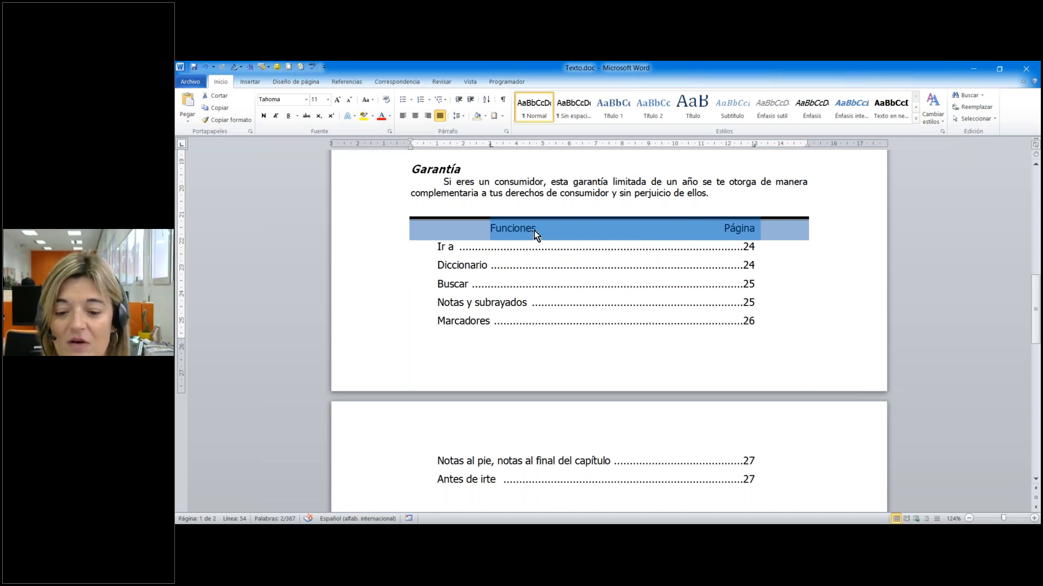
# Try a tab stop at 1 cm on the "Funciones Página" heading line.
pyautogui.click(437, 229)
pyautogui.click(805, 236)
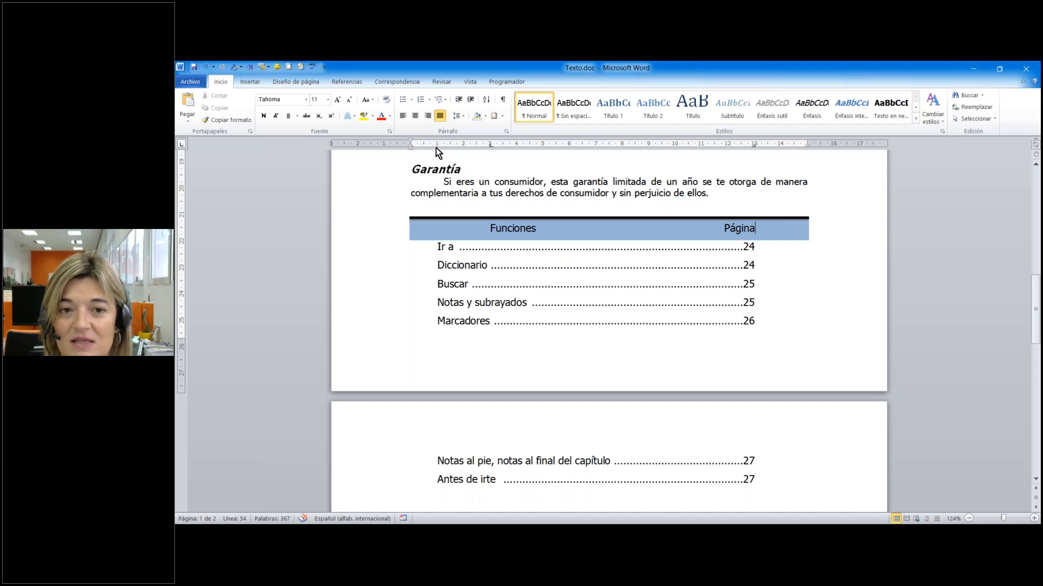
pyautogui.moveTo(436, 146); pyautogui.dragTo(436, 146)
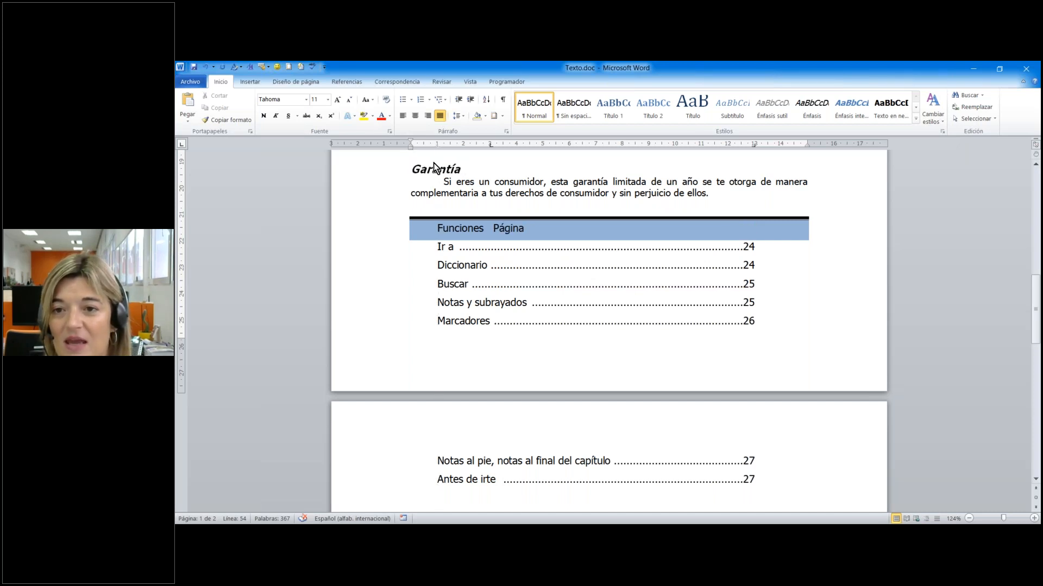
pyautogui.press('Tab')
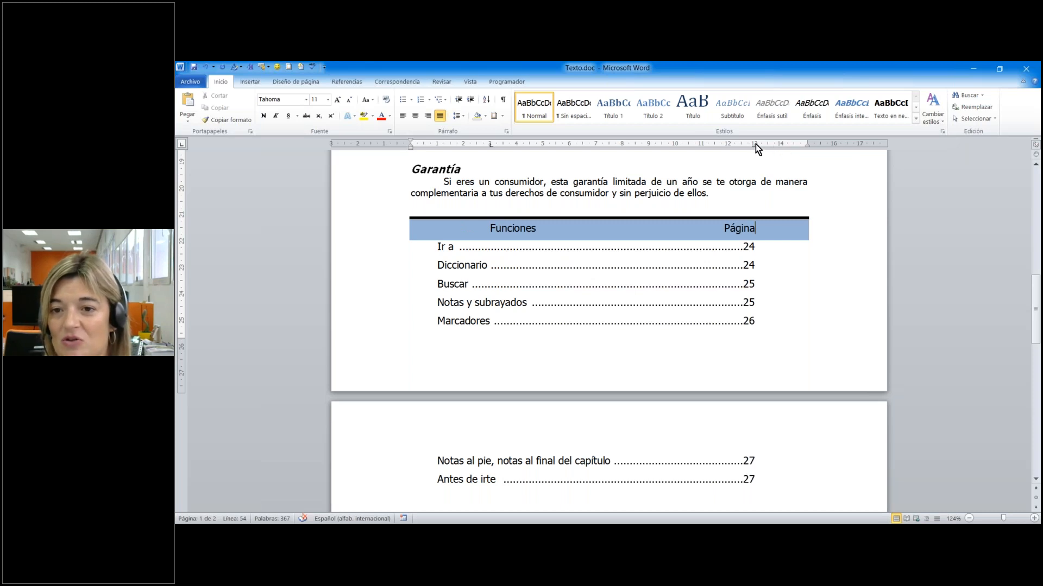
# Indent the "Funciones Página" heading paragraph 2 cm from the left and 2 cm from the right.
pyautogui.click(387, 232)
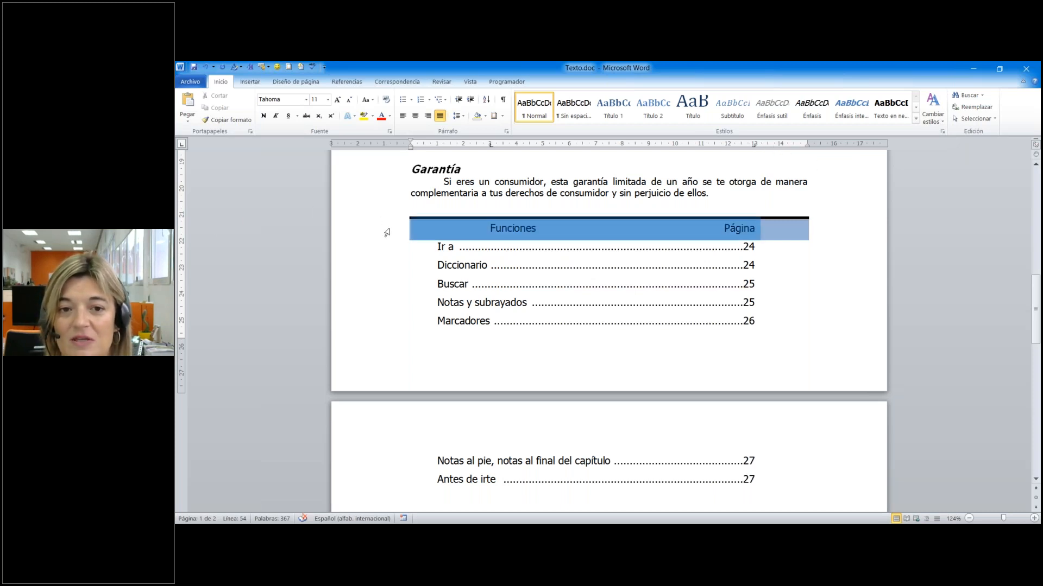
pyautogui.click(506, 131)
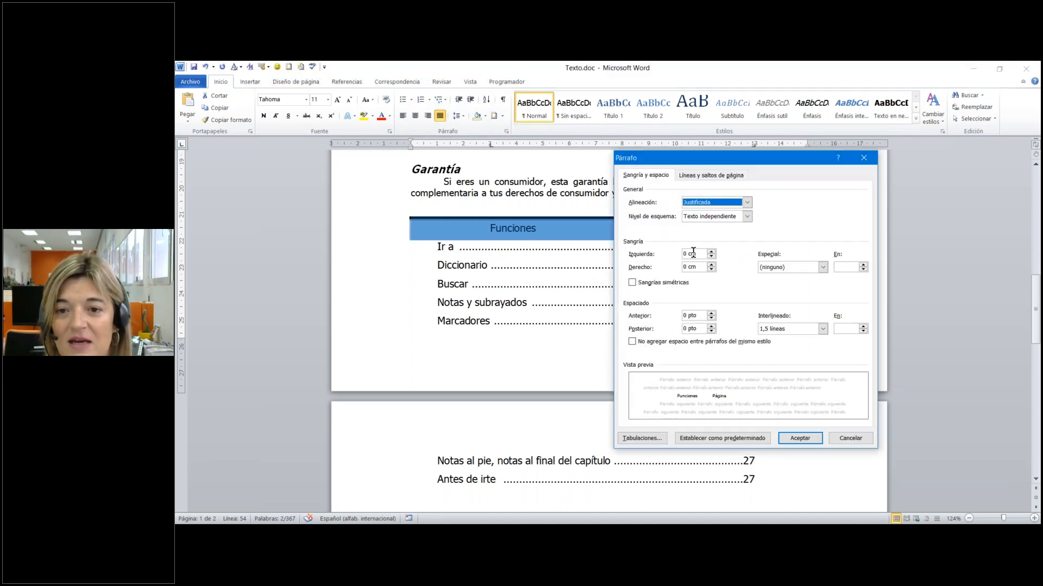
pyautogui.moveTo(686, 253); pyautogui.dragTo(680, 255)
pyautogui.write('2')
pyautogui.press('Tab')
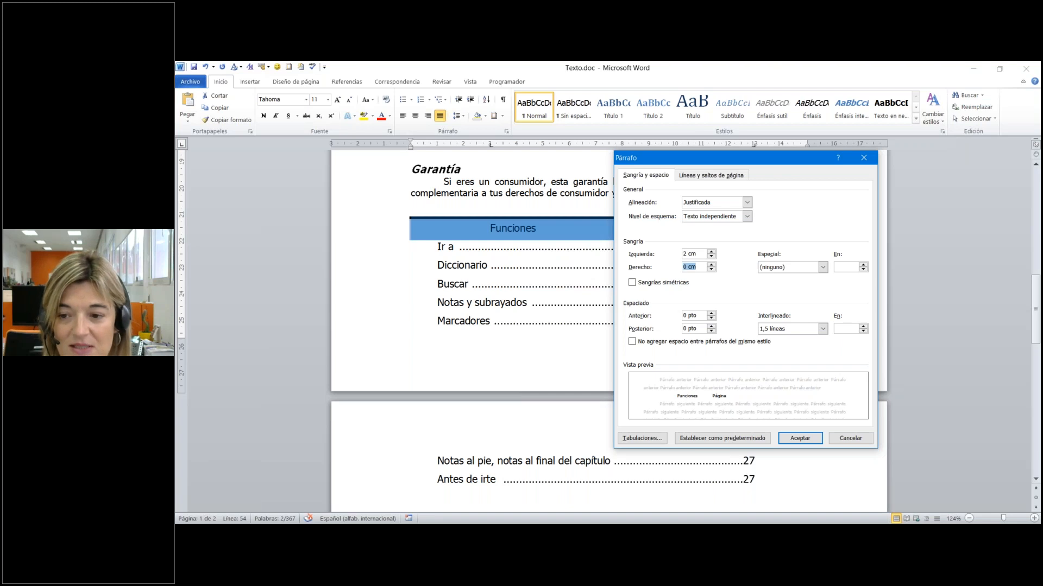
pyautogui.write('2')
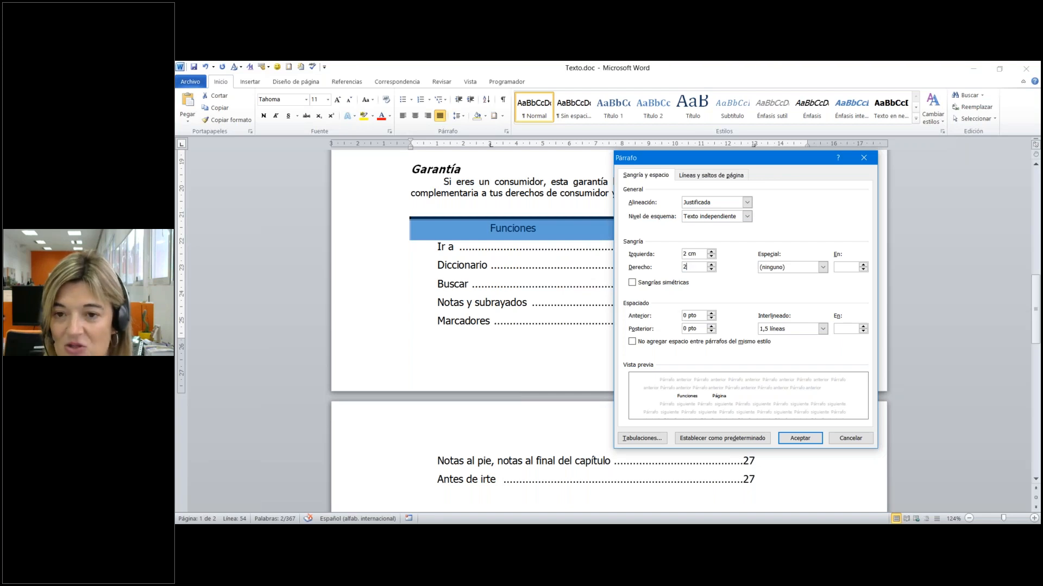
pyautogui.click(800, 438)
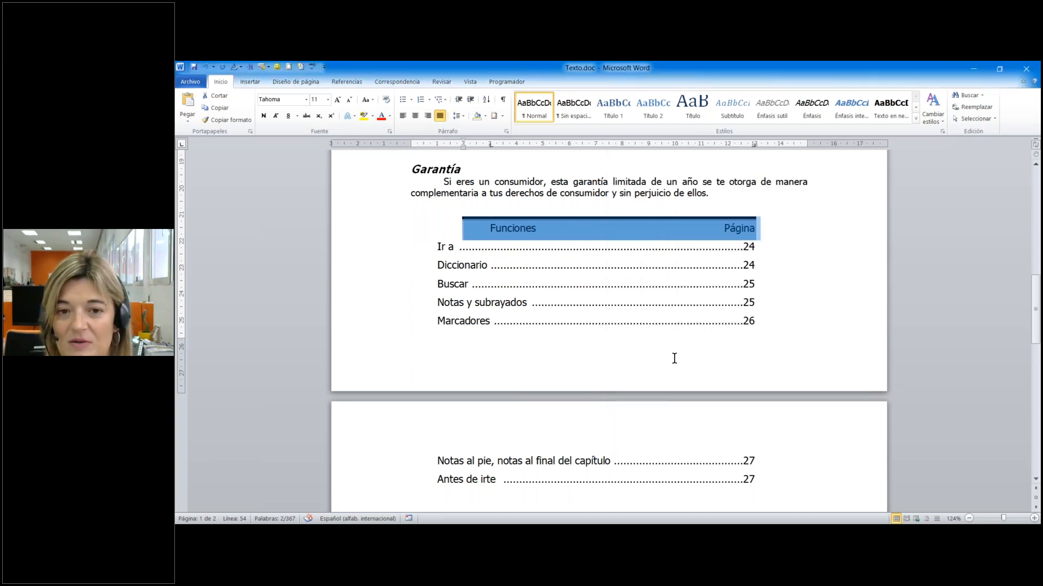
# Set the "Funciones Página" heading's left indent to 1 cm to align its shading with the list entries.
pyautogui.click(592, 337)
pyautogui.click(451, 227)
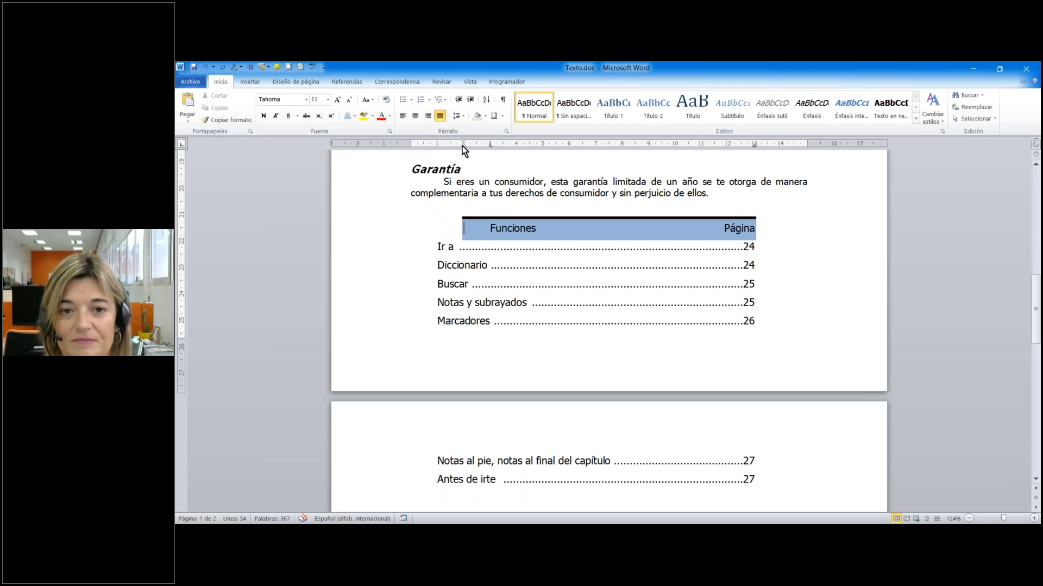
pyautogui.click(506, 130)
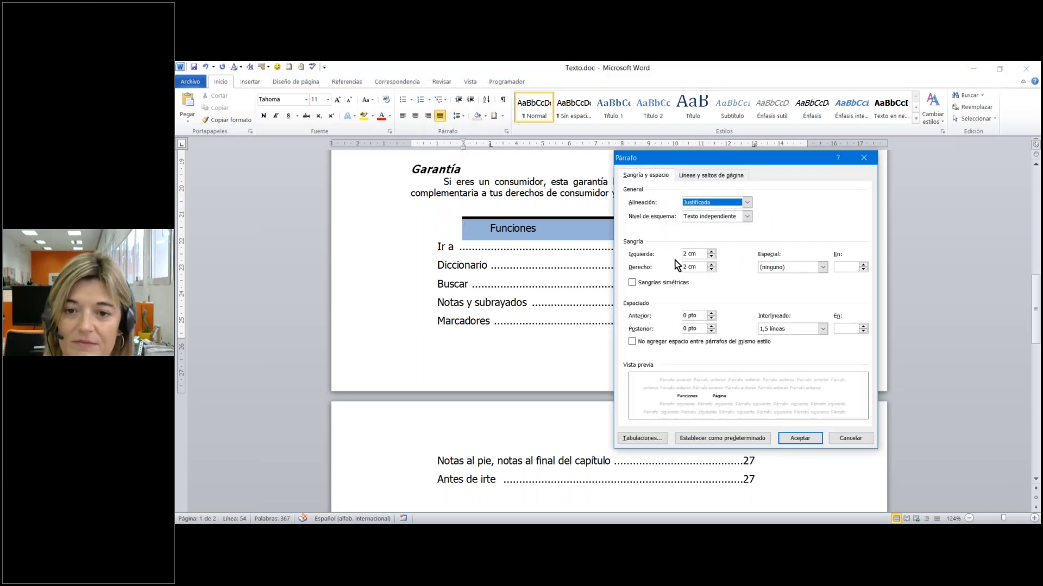
pyautogui.moveTo(685, 254); pyautogui.dragTo(676, 257)
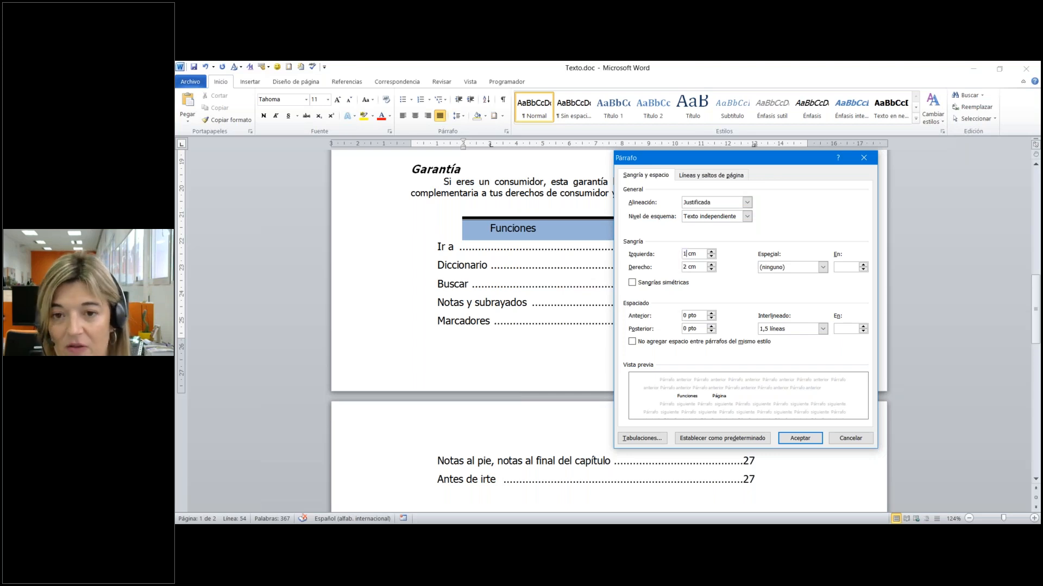
pyautogui.click(801, 438)
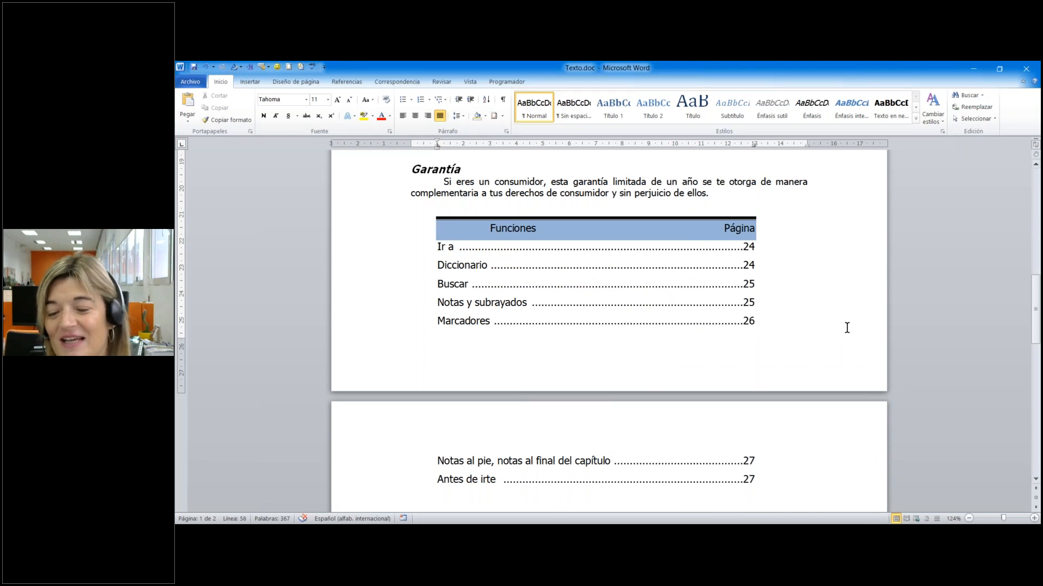
# Review the alignment of the "Funciones Página" heading with its list entries and how the list splits across the two pages.
pyautogui.scroll(1, 847, 328)
pyautogui.scroll(3, 847, 328)
pyautogui.scroll(-2, 846, 328)
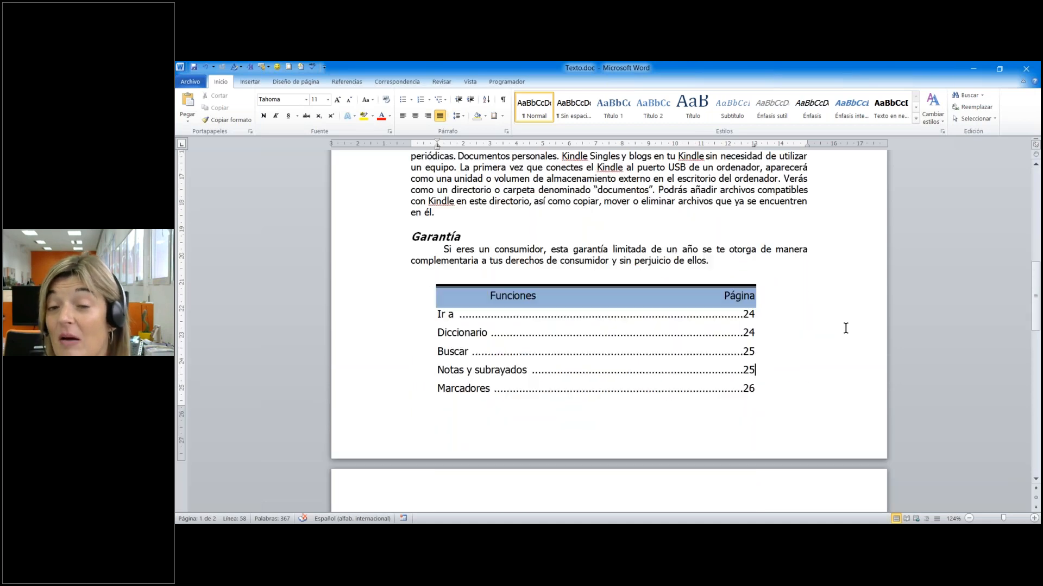
pyautogui.scroll(-1, 846, 328)
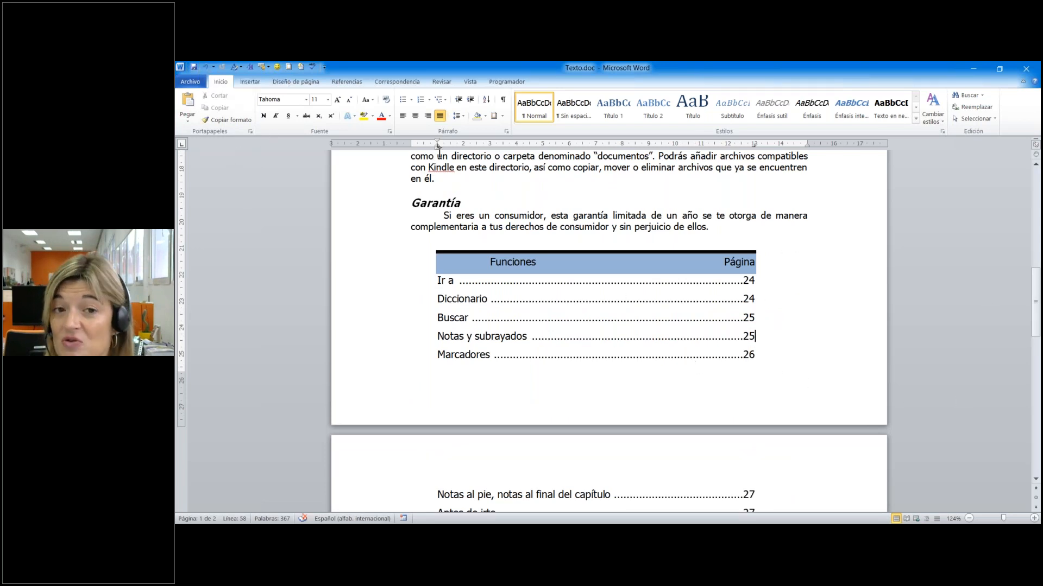
pyautogui.moveTo(436, 147); pyautogui.dragTo(437, 149)
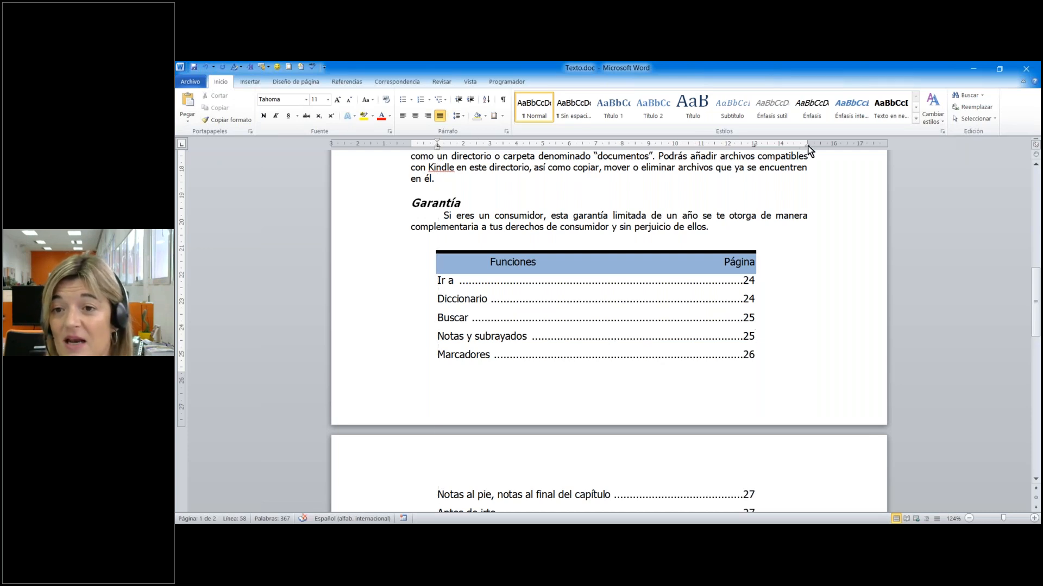
pyautogui.click(761, 271)
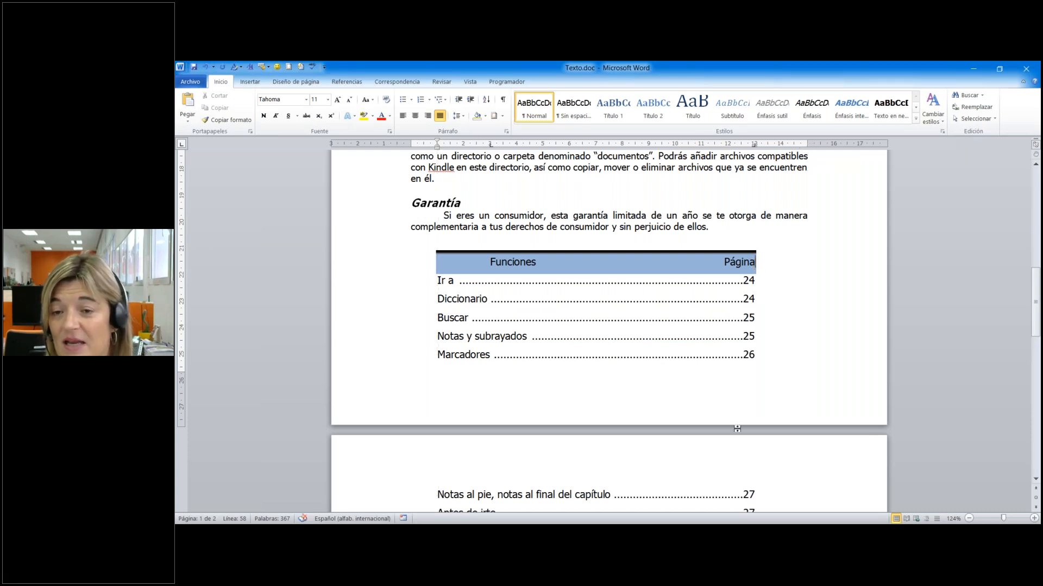
pyautogui.scroll(-5, 613, 368)
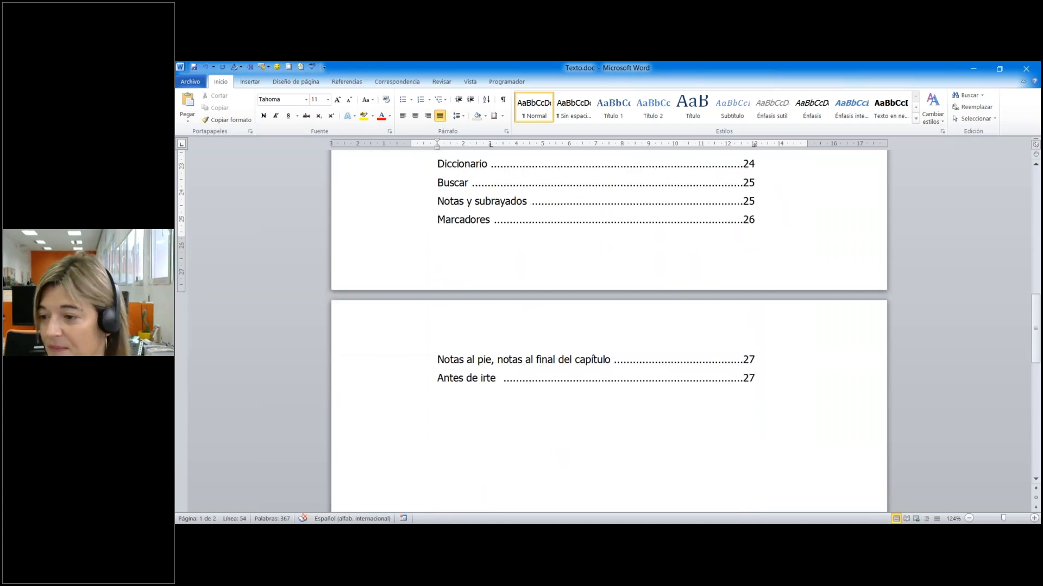
pyautogui.scroll(6, 612, 368)
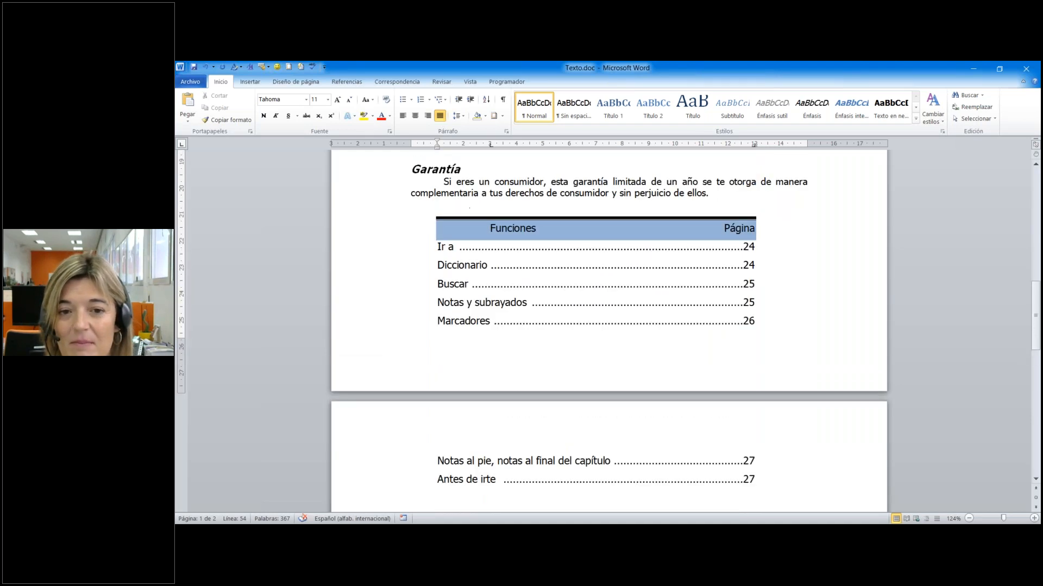
pyautogui.scroll(1, 609, 326)
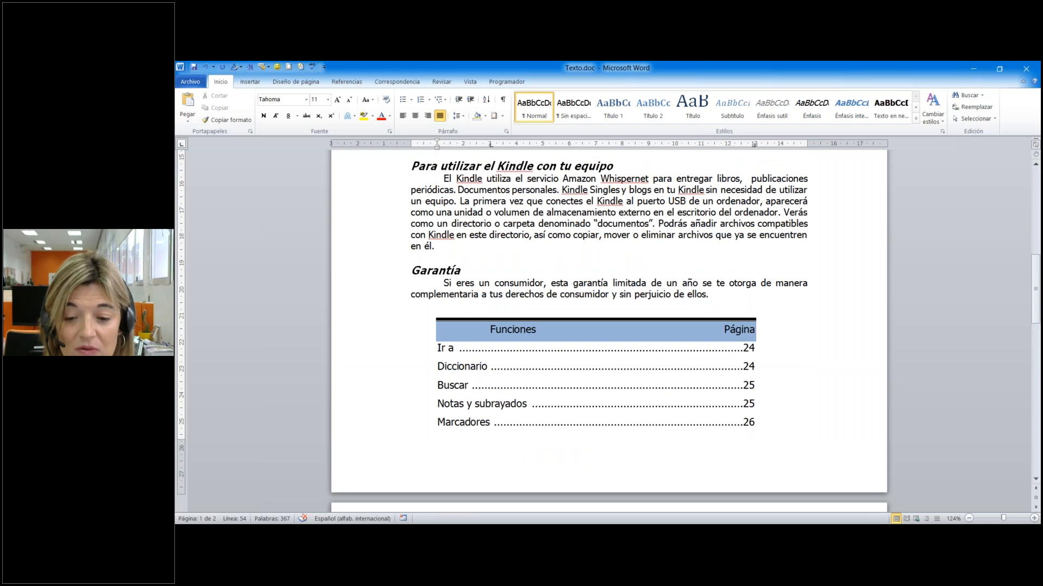
pyautogui.scroll(2, 444, 367)
pyautogui.scroll(-1, 444, 366)
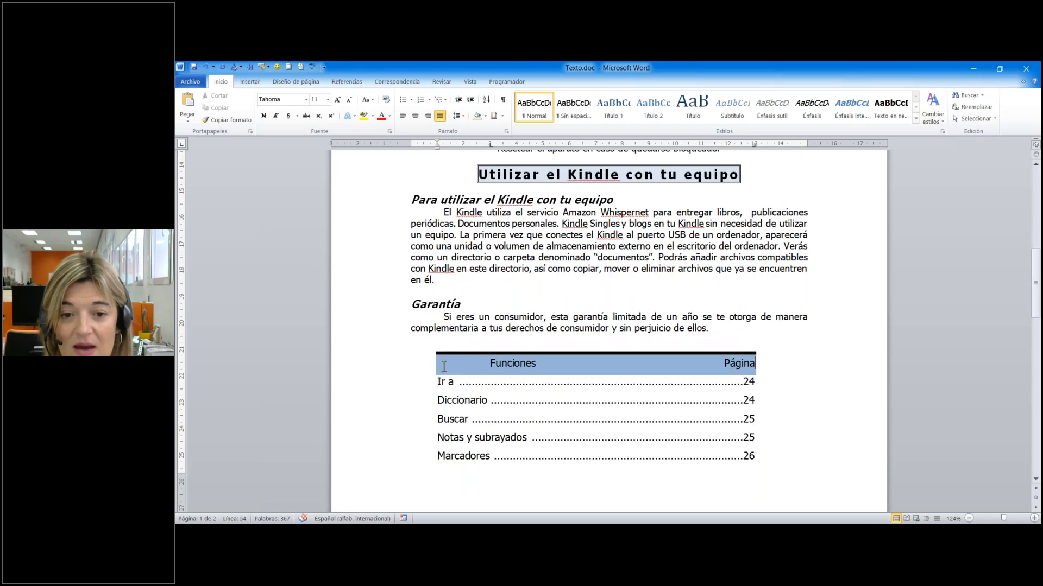
# Set the line spacing of the whole function and page list, including its heading, to Sencillo.
pyautogui.moveTo(444, 361); pyautogui.dragTo(803, 408)
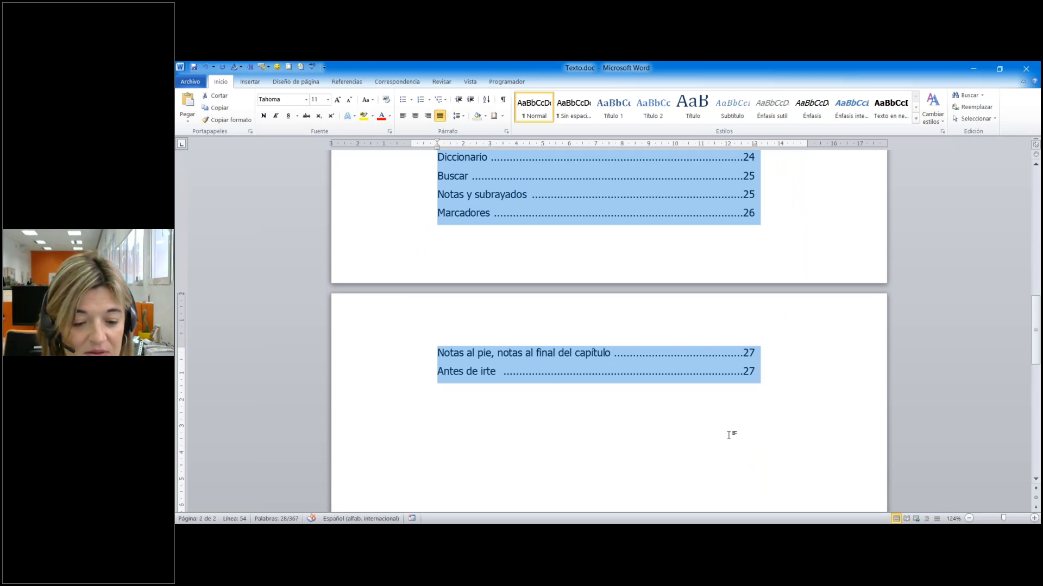
pyautogui.scroll(4, 553, 375)
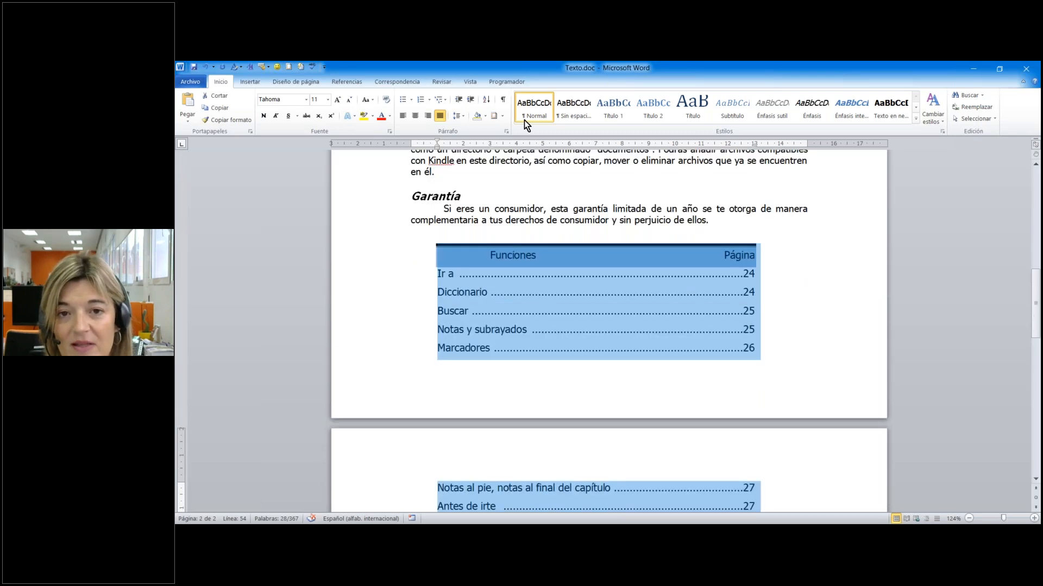
pyautogui.click(506, 131)
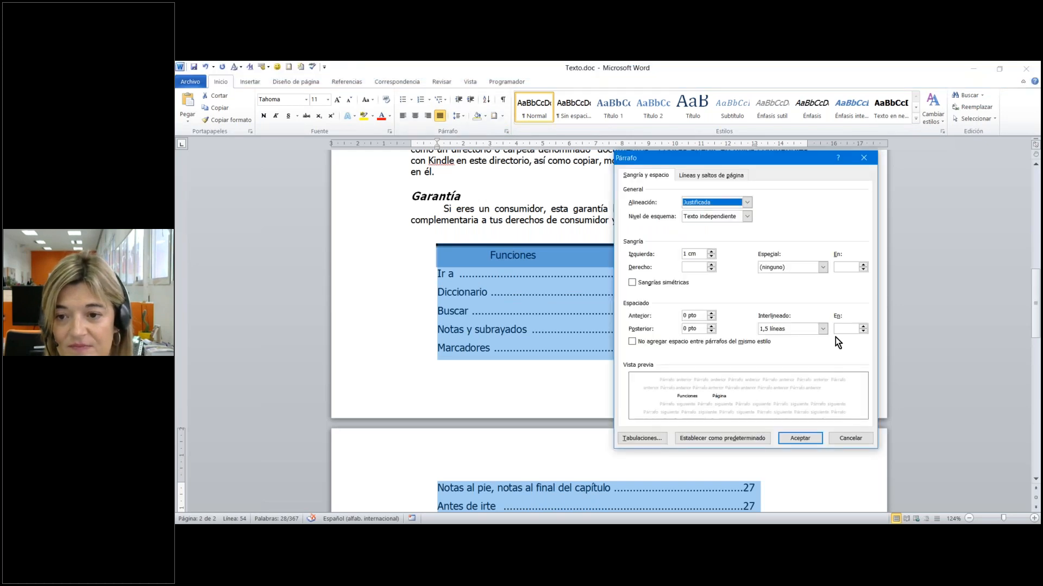
pyautogui.click(823, 329)
pyautogui.click(808, 339)
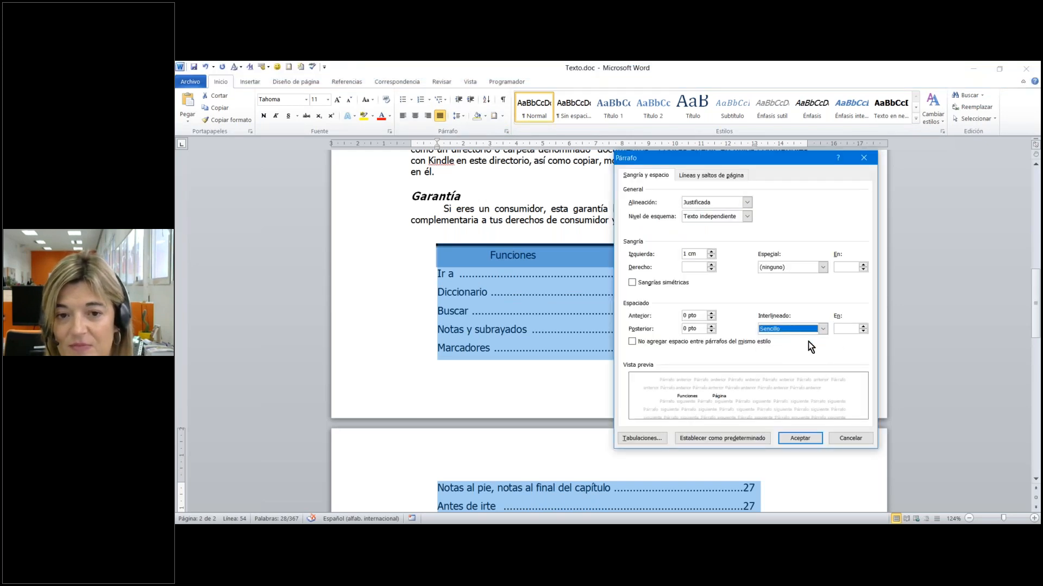
pyautogui.click(808, 439)
pyautogui.click(814, 405)
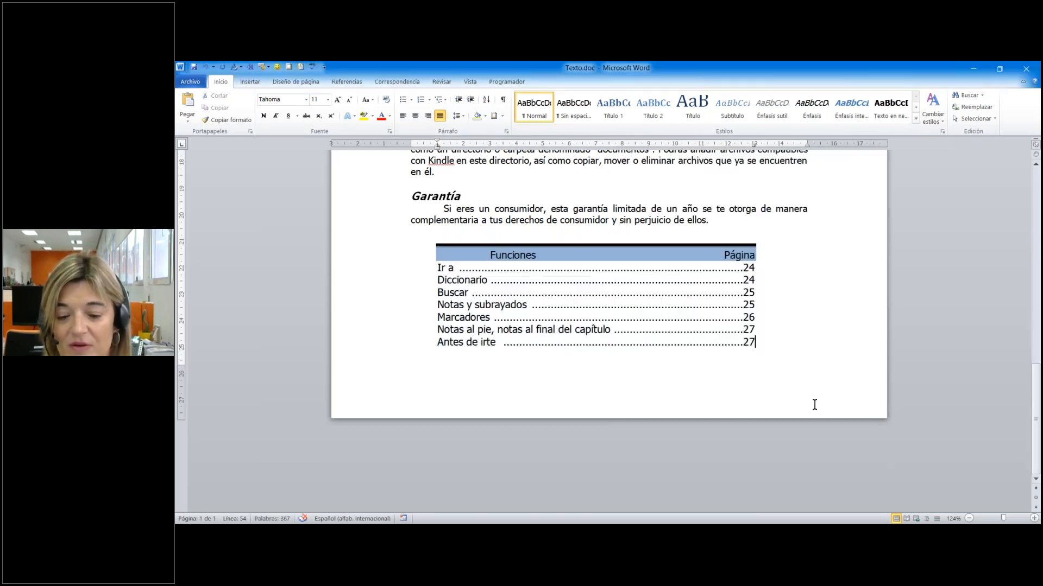
# Check the overall layout of the page at different magnifications, from the two-column section down to the function list.
pyautogui.scroll(3, 812, 431)
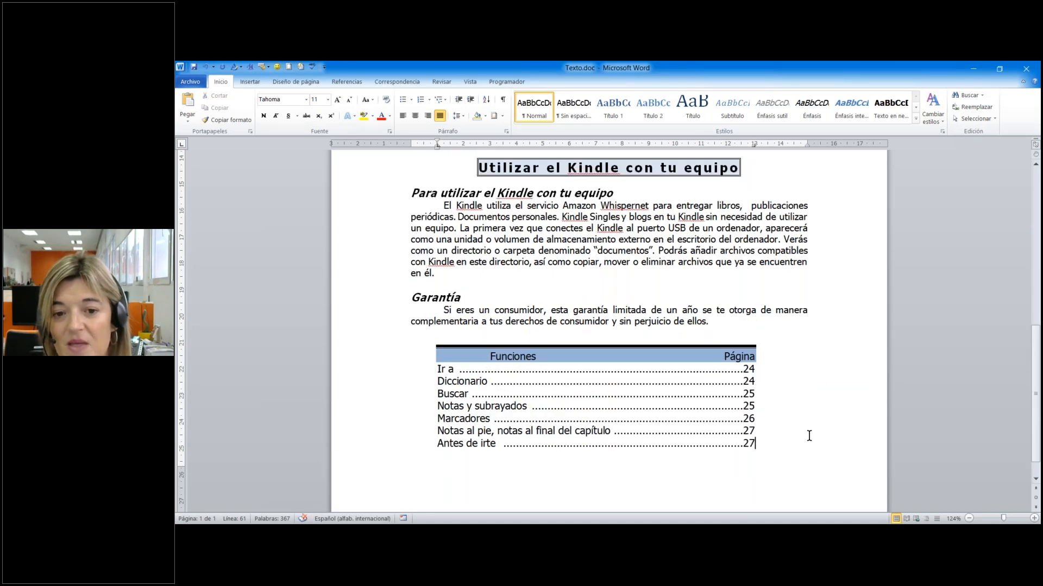
pyautogui.scroll(2, 808, 436)
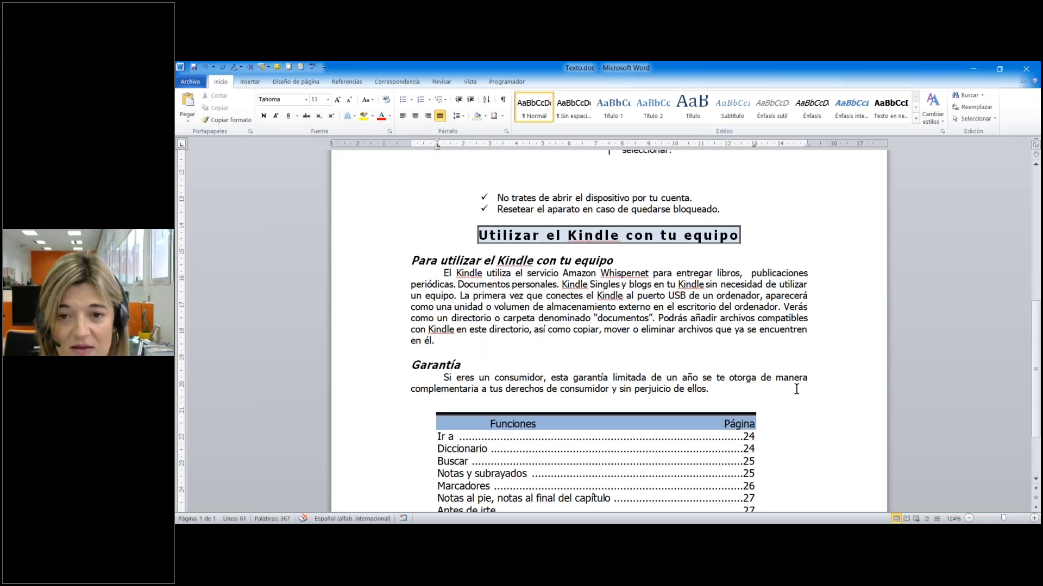
pyautogui.scroll(-3, 796, 389)
pyautogui.scroll(-2, 796, 389)
pyautogui.scroll(4, 476, 344)
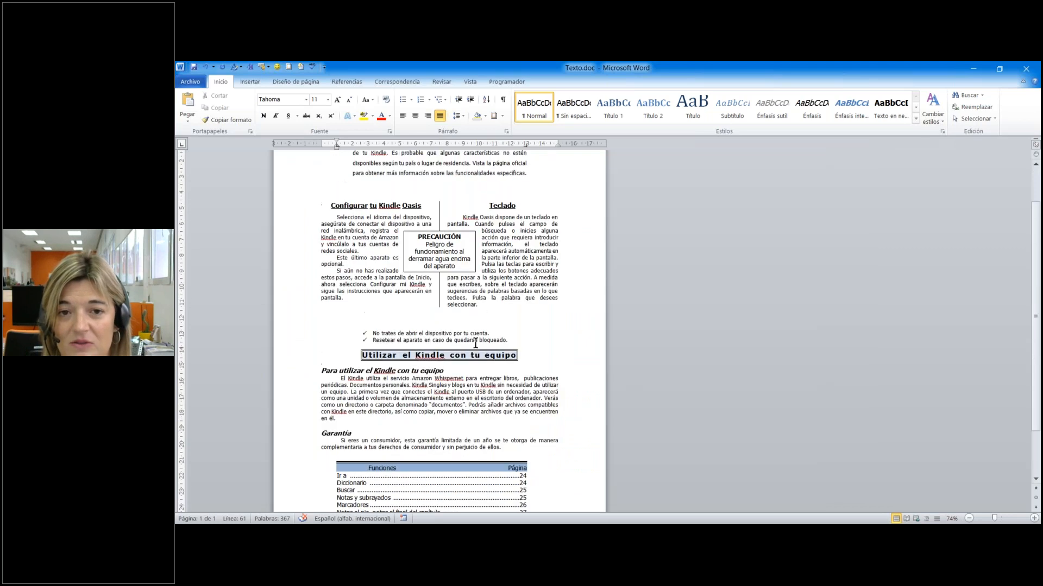
pyautogui.scroll(-2, 476, 344)
pyautogui.scroll(-2, 476, 344)
pyautogui.scroll(4, 476, 344)
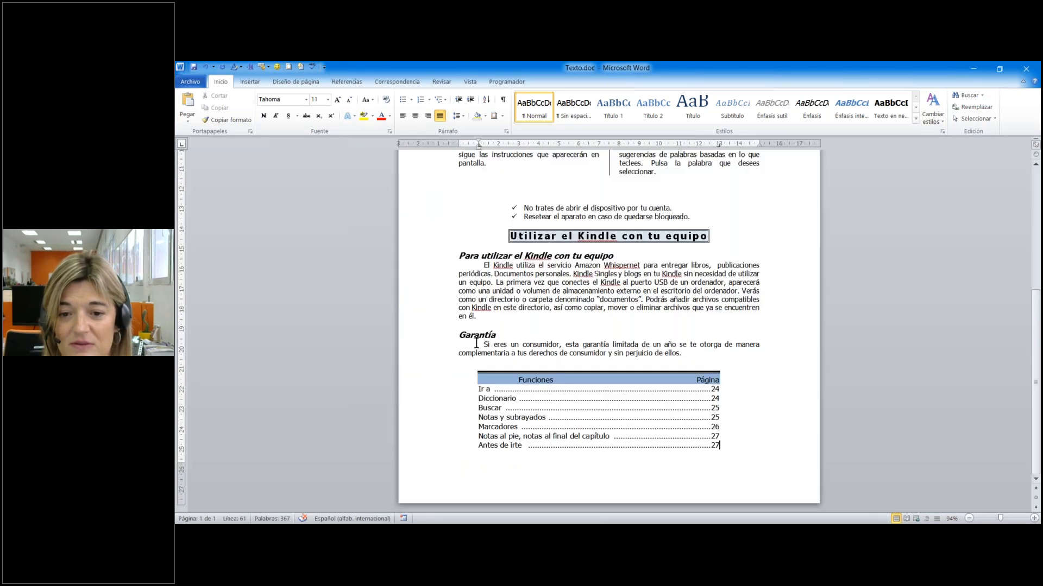
pyautogui.scroll(2, 476, 344)
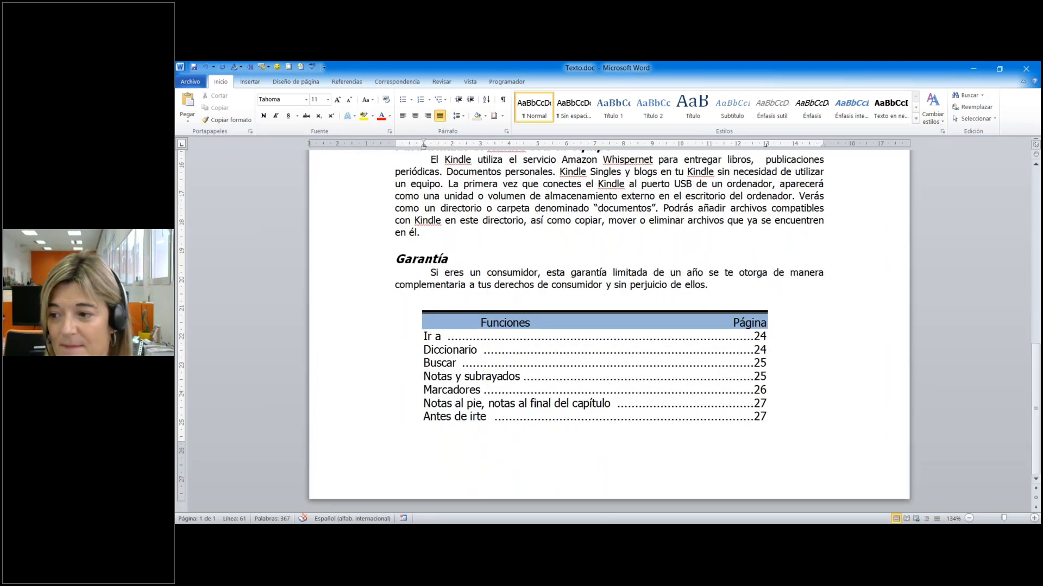
pyautogui.scroll(2, 599, 291)
pyautogui.scroll(1, 599, 292)
pyautogui.scroll(3, 599, 293)
pyautogui.scroll(-2, 599, 293)
pyautogui.scroll(2, 599, 293)
pyautogui.scroll(-3, 599, 293)
pyautogui.scroll(3, 599, 294)
# Insert a simple text box at the blank line above the "Garantía" subheading.
pyautogui.click(342, 304)
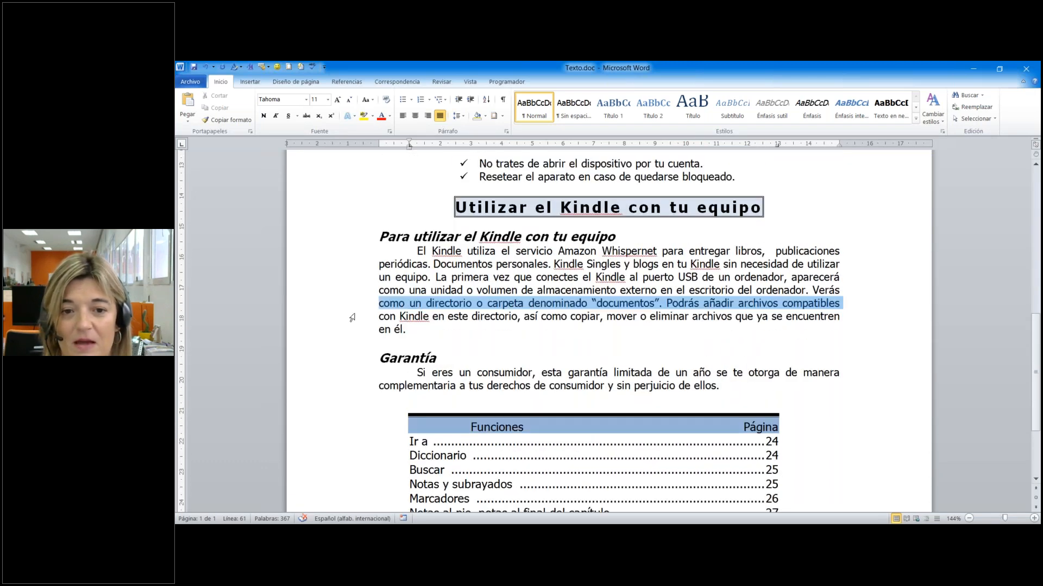
pyautogui.click(495, 347)
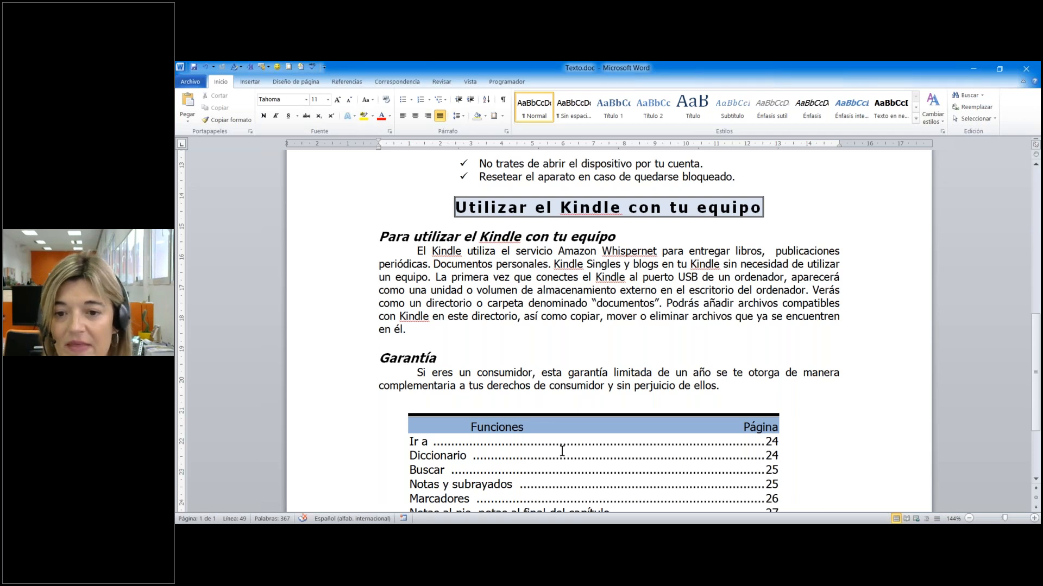
pyautogui.scroll(-3, 561, 445)
pyautogui.click(387, 226)
pyautogui.scroll(3, 453, 288)
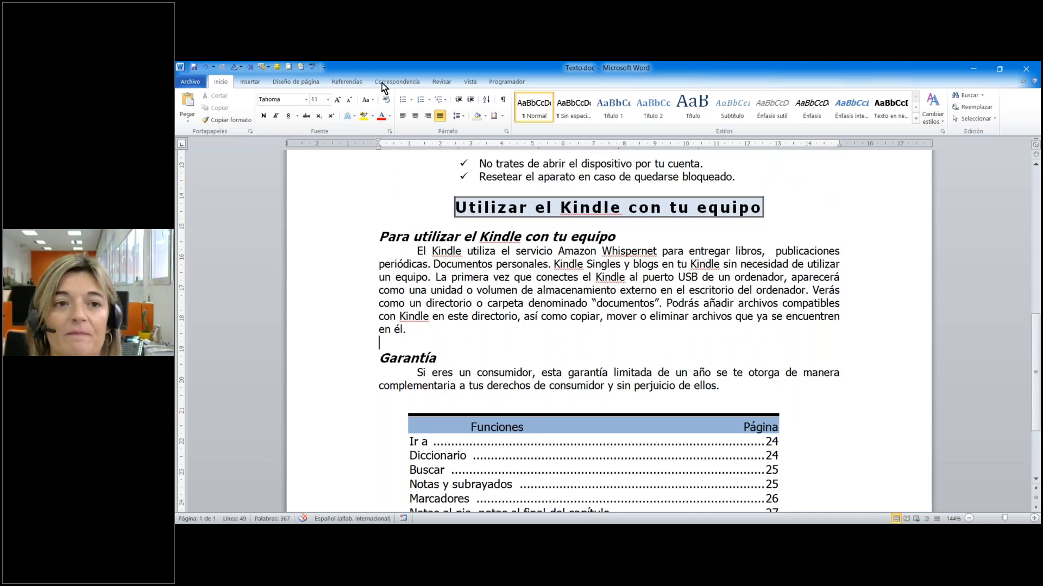
pyautogui.click(250, 81)
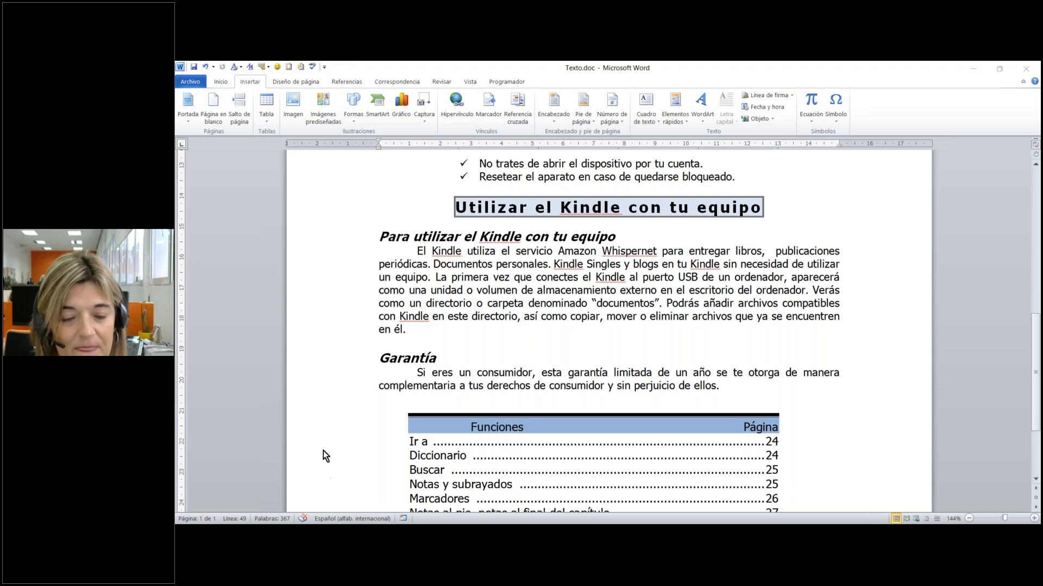
pyautogui.click(423, 344)
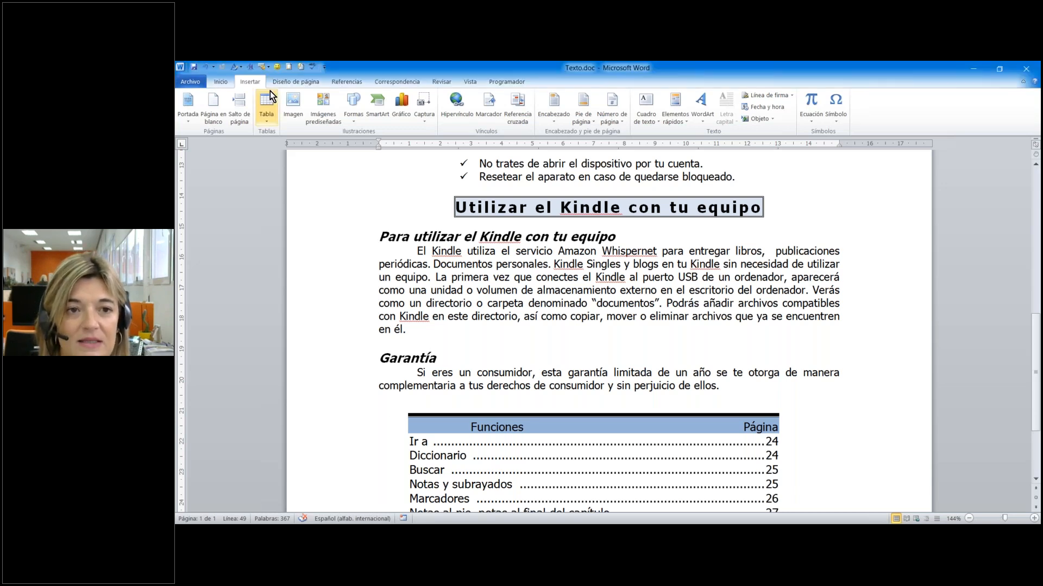
pyautogui.click(647, 120)
pyautogui.click(666, 164)
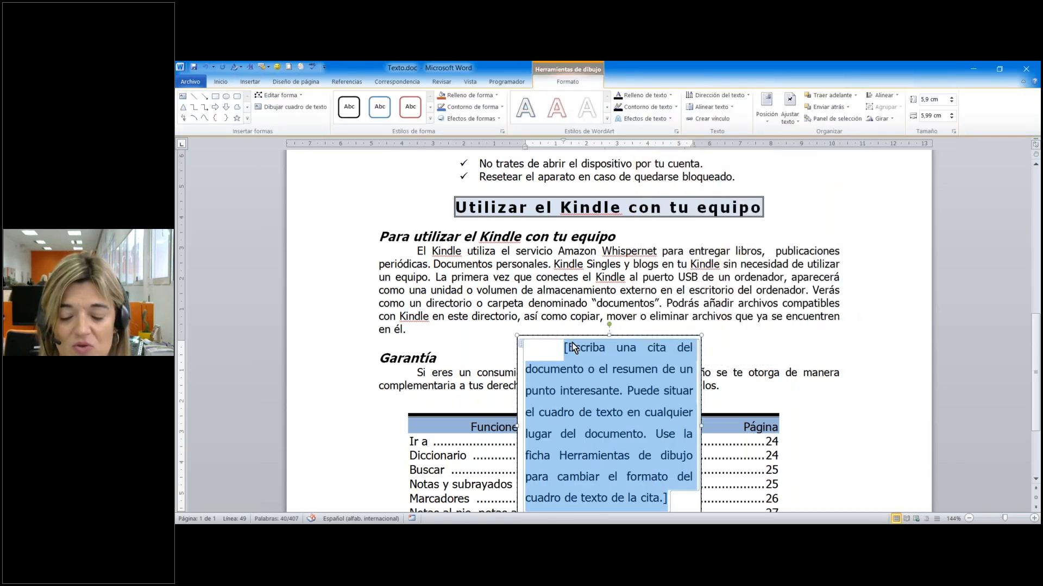
# Clear the placeholder text from the new text box and set the box's height to 19,37 cm.
pyautogui.press('Delete')
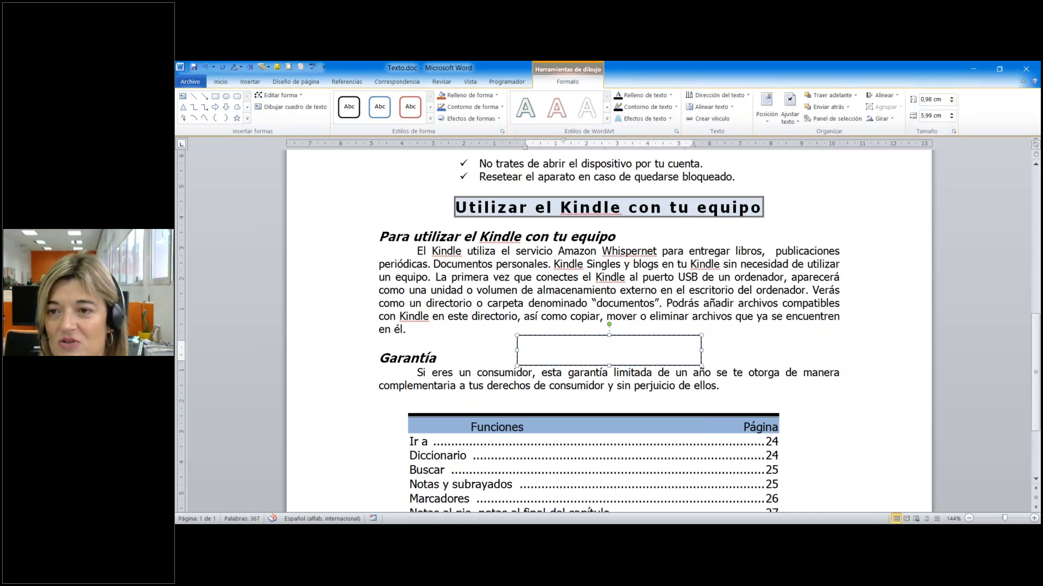
pyautogui.doubleClick(932, 98)
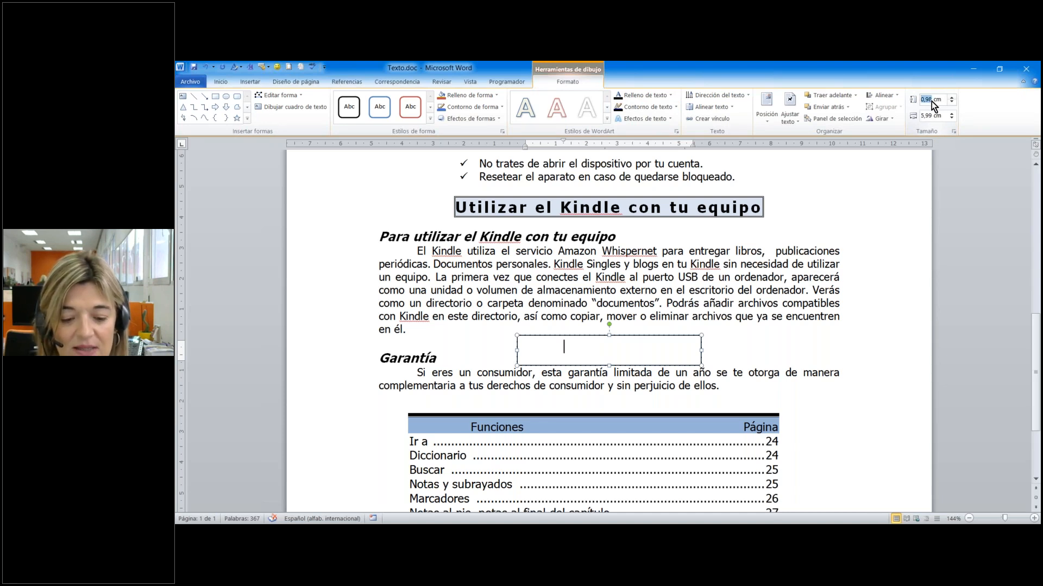
pyautogui.write('19,3')
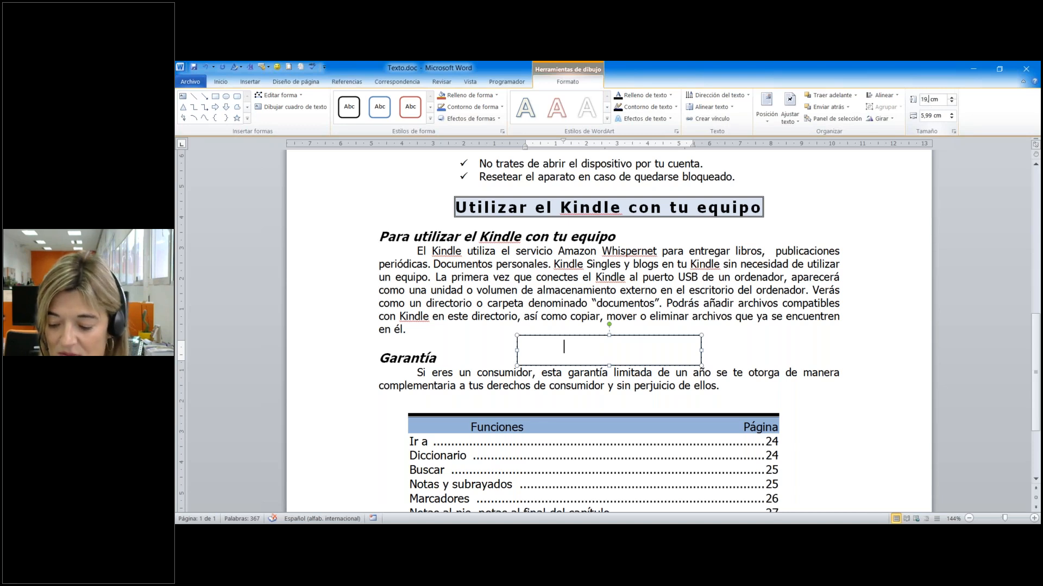
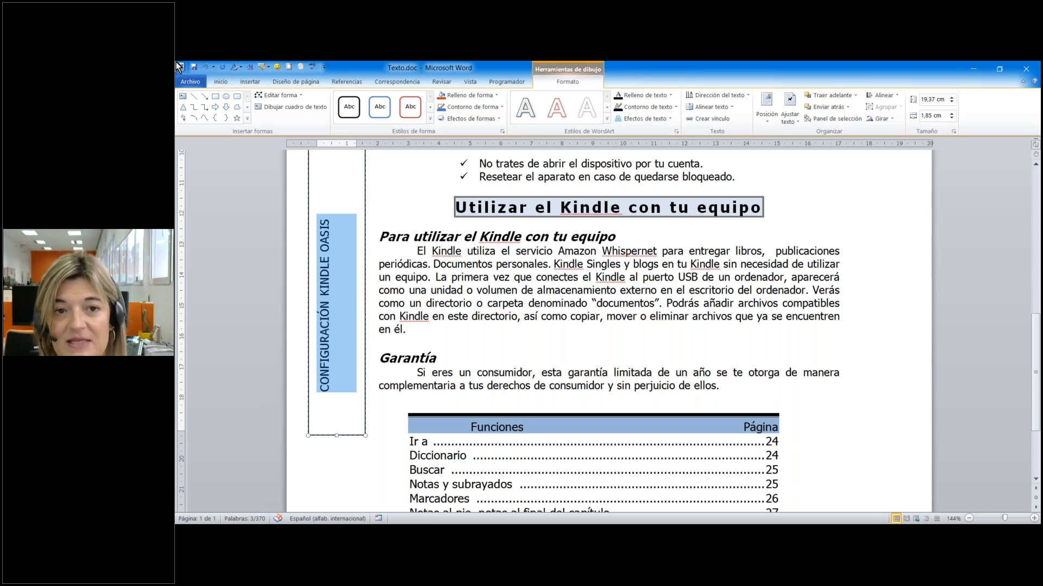
# Set the font size of the vertical "CONFIGURACIÓN KINDLE OASIS" text to 32.
pyautogui.click(219, 80)
pyautogui.click(326, 101)
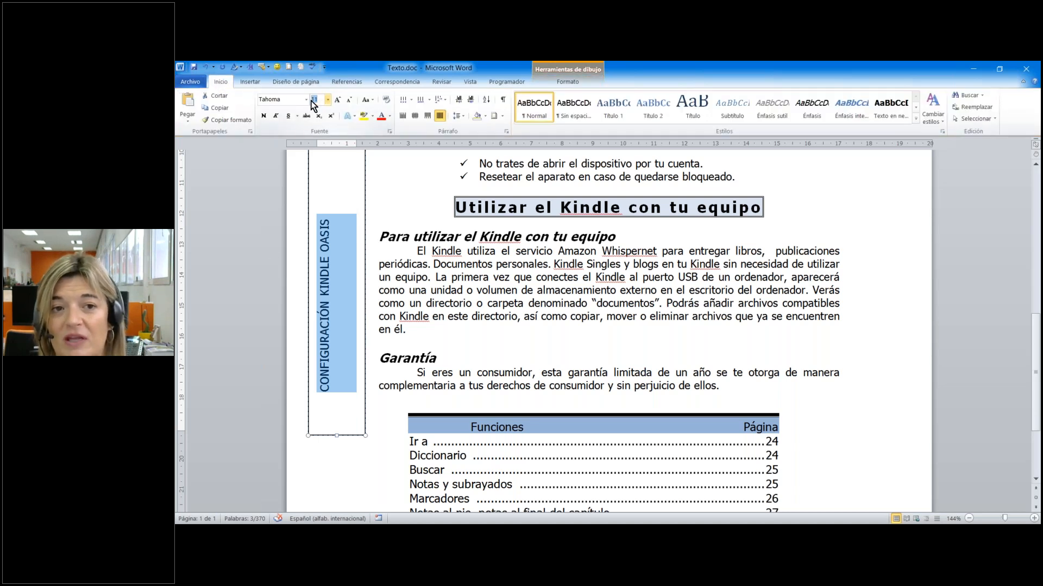
pyautogui.write('32')
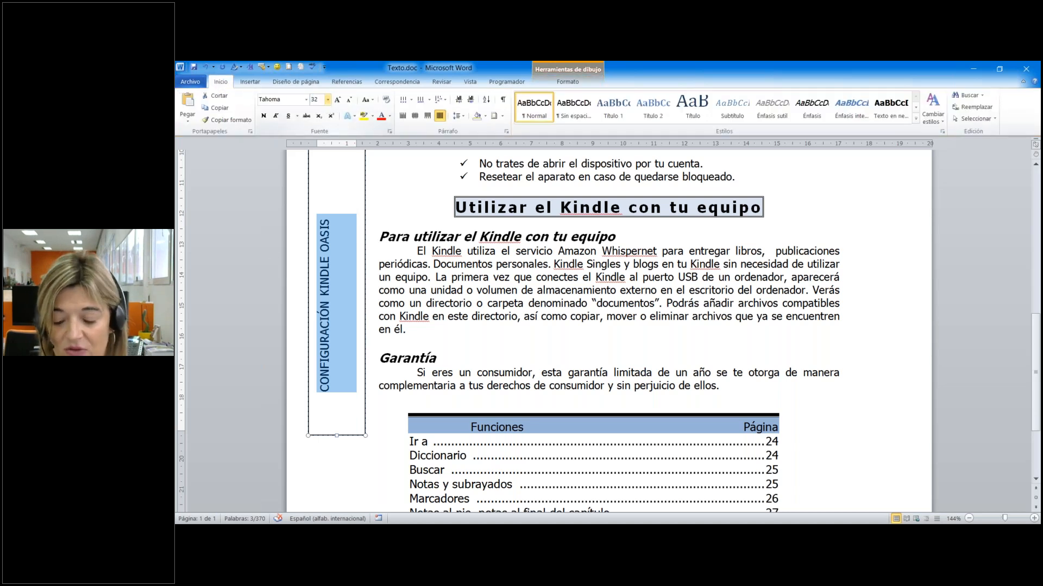
pyautogui.press('Return')
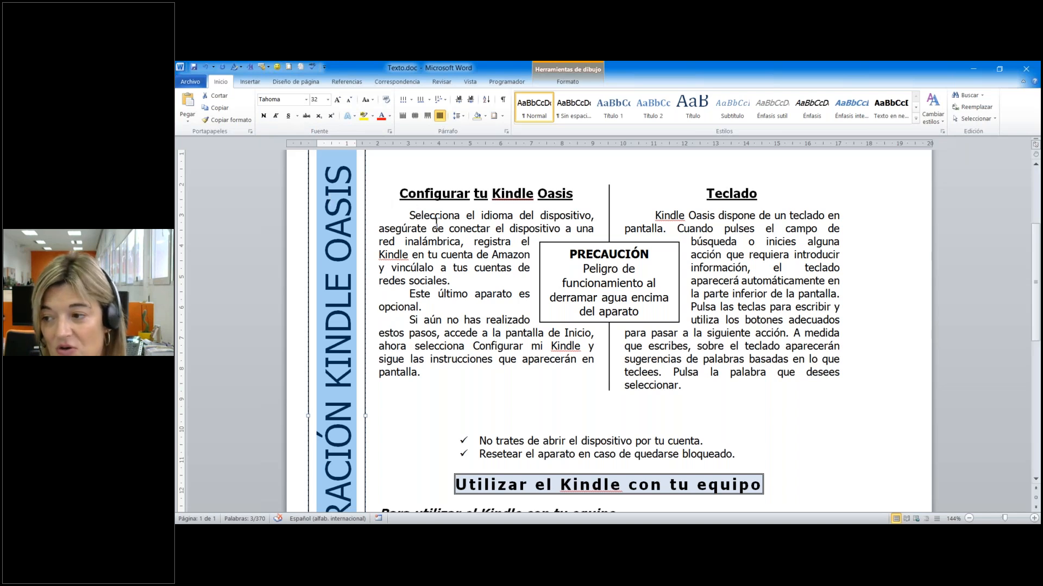
# Center the "CONFIGURACIÓN KINDLE OASIS" text along its vertical text box.
pyautogui.scroll(-8, 336, 209)
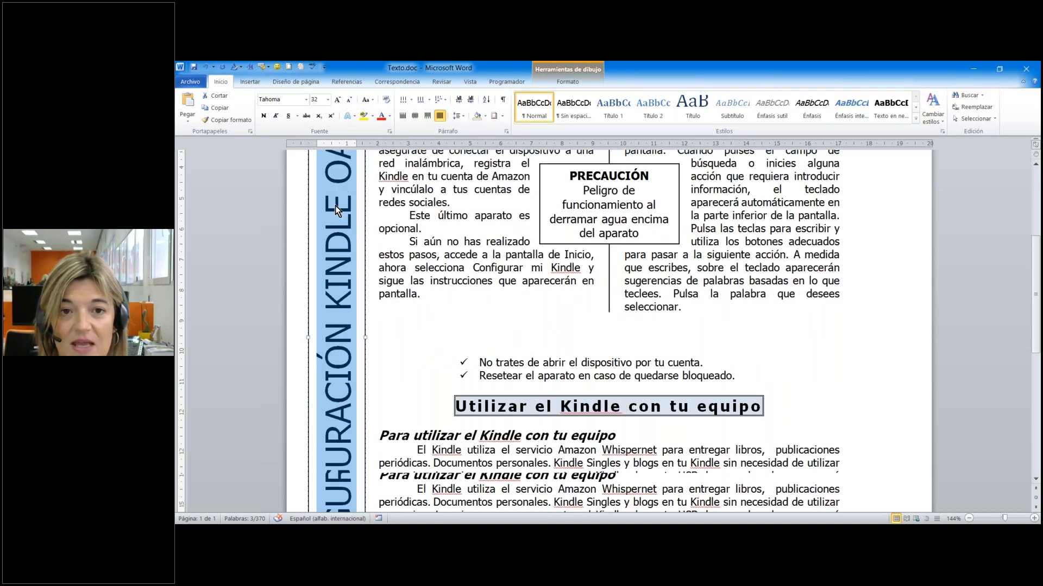
pyautogui.scroll(8, 359, 206)
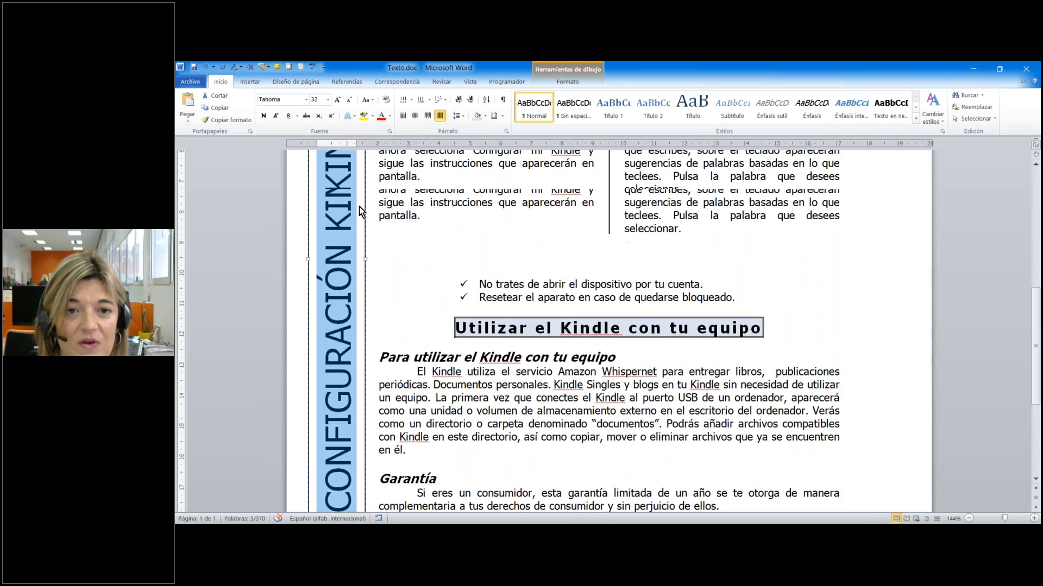
pyautogui.click(441, 115)
pyautogui.scroll(-7, 414, 200)
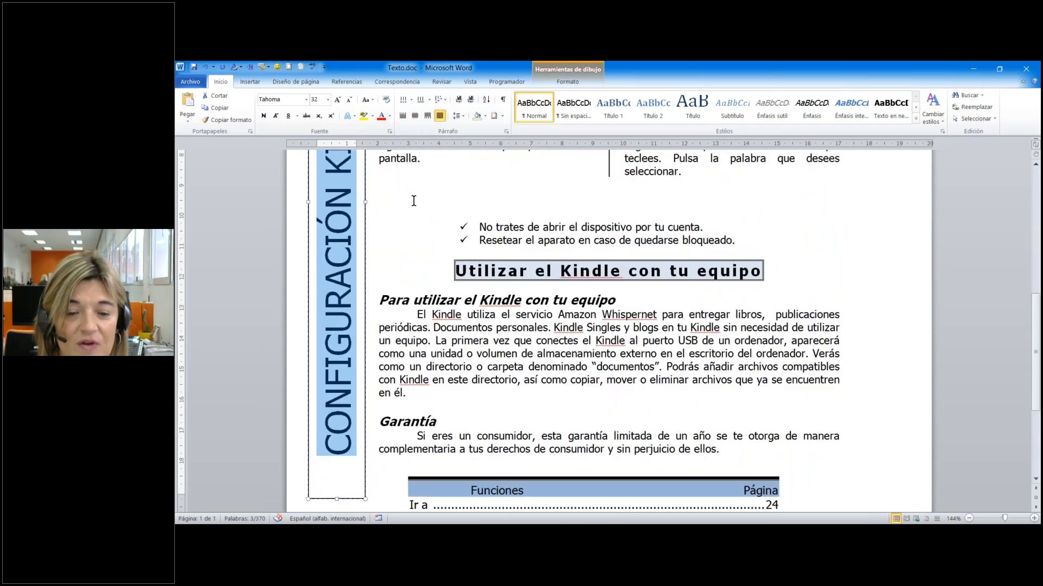
pyautogui.click(415, 116)
pyautogui.scroll(12, 394, 209)
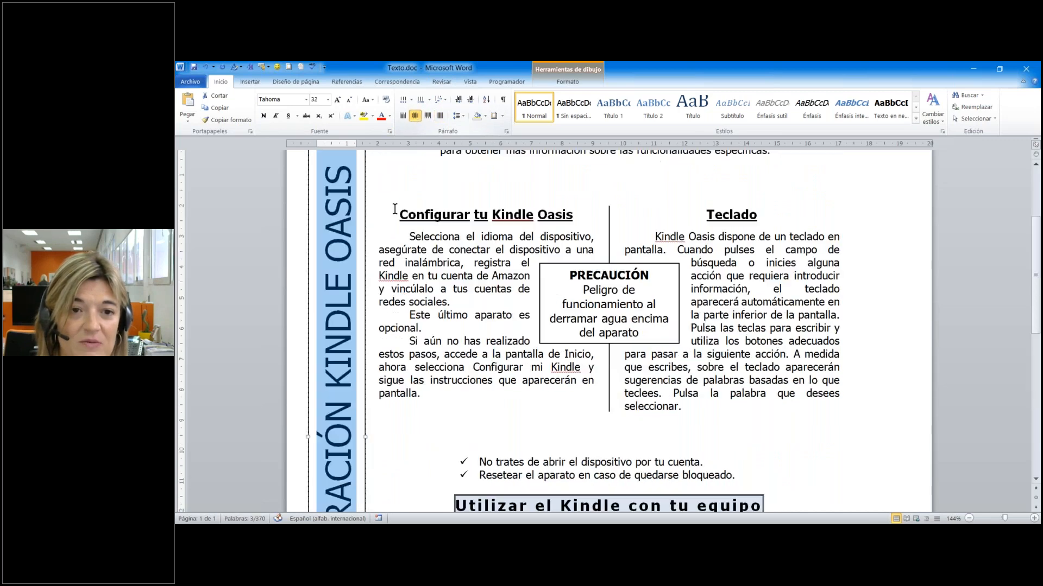
# Justify the vertical "CONFIGURACIÓN KINDLE OASIS" text and view the text direction options of its box.
pyautogui.scroll(-10, 395, 206)
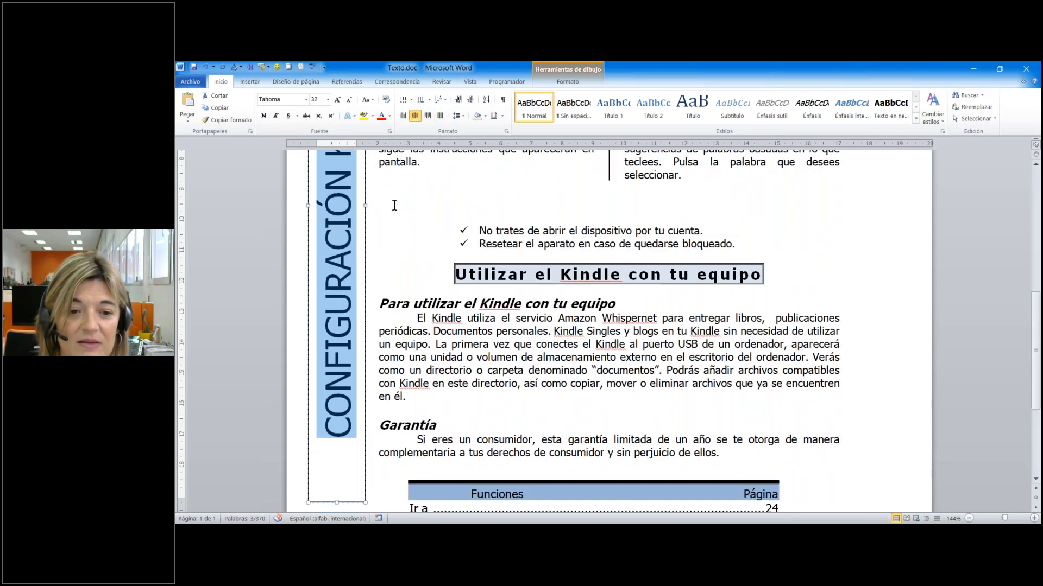
pyautogui.click(441, 116)
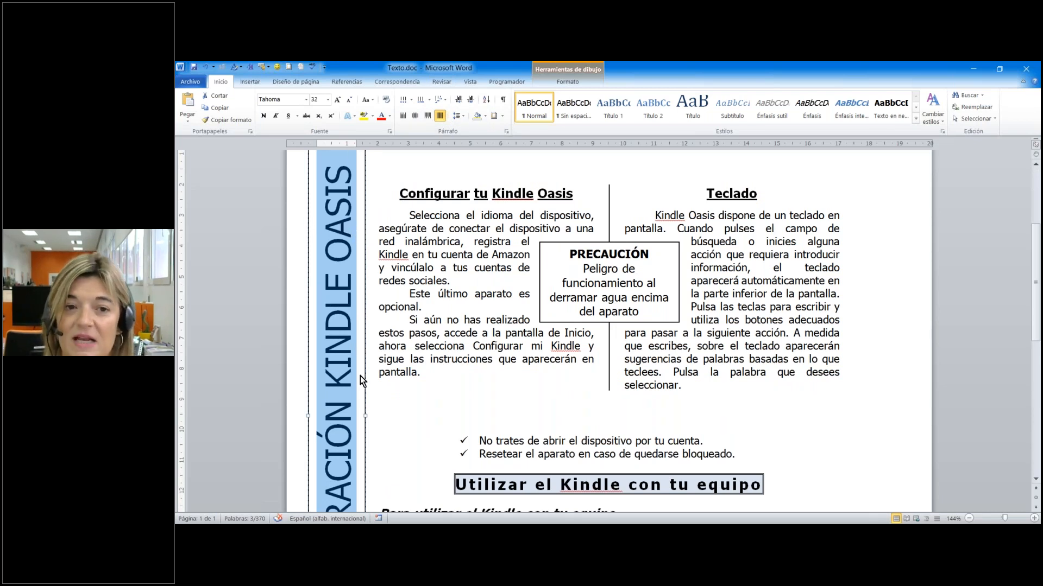
pyautogui.click(546, 86)
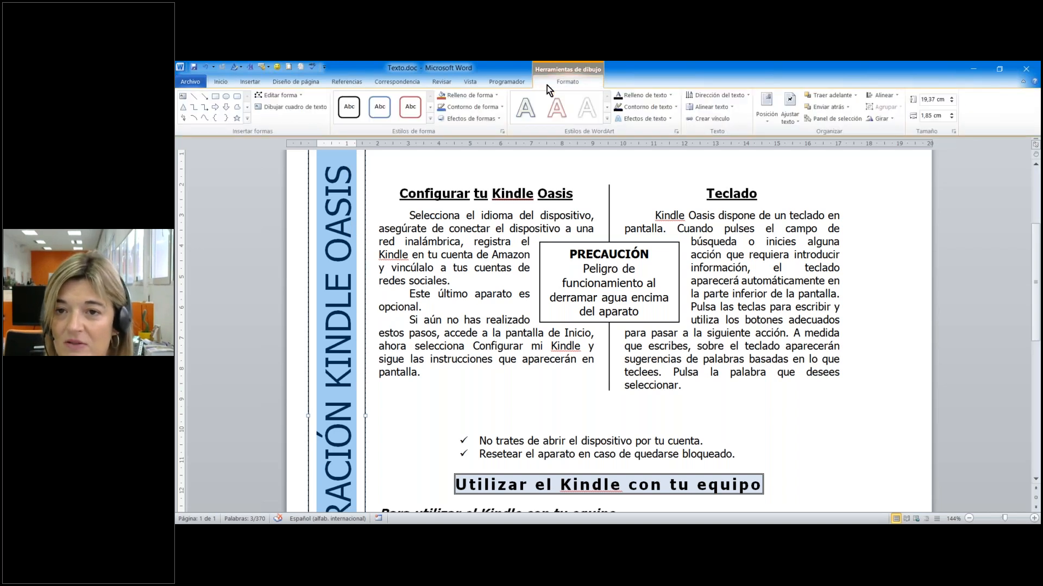
pyautogui.click(748, 97)
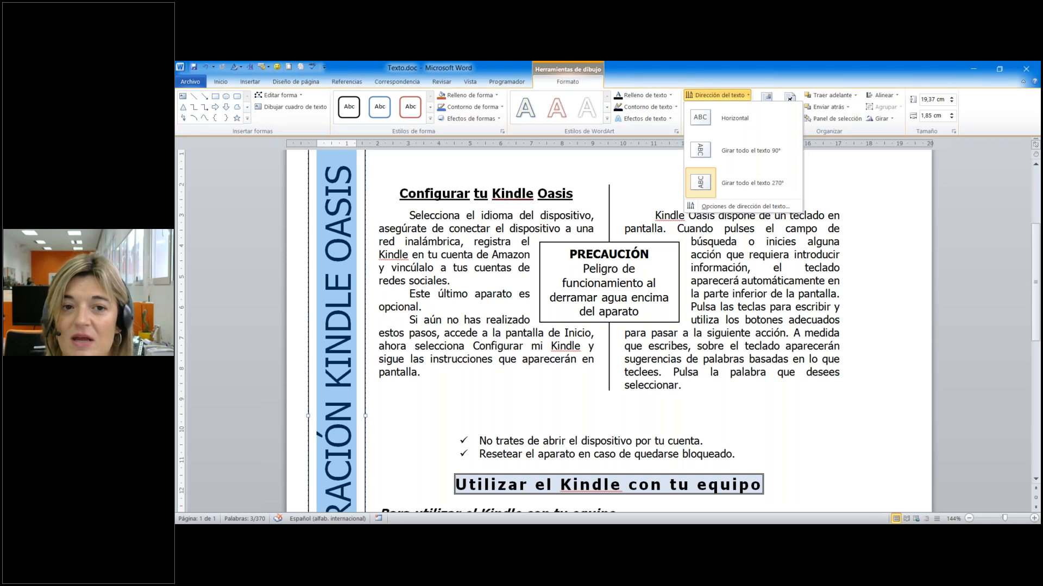
pyautogui.press('Escape')
pyautogui.press('Escape')
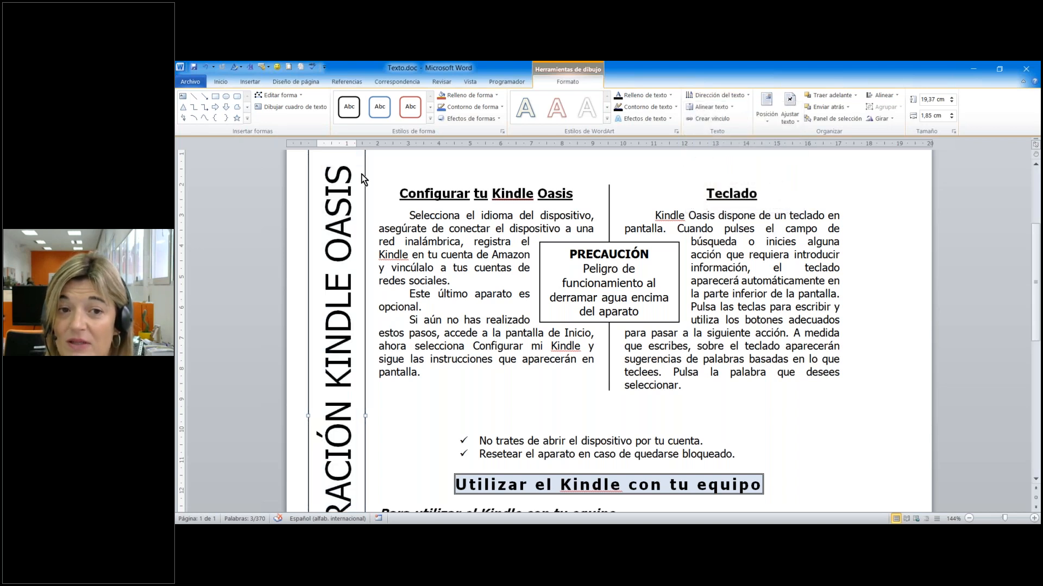
# Remove the outline from the vertical "CONFIGURACIÓN KINDLE OASIS" text box and deselect it.
pyautogui.scroll(3, 361, 174)
pyautogui.scroll(-2, 393, 223)
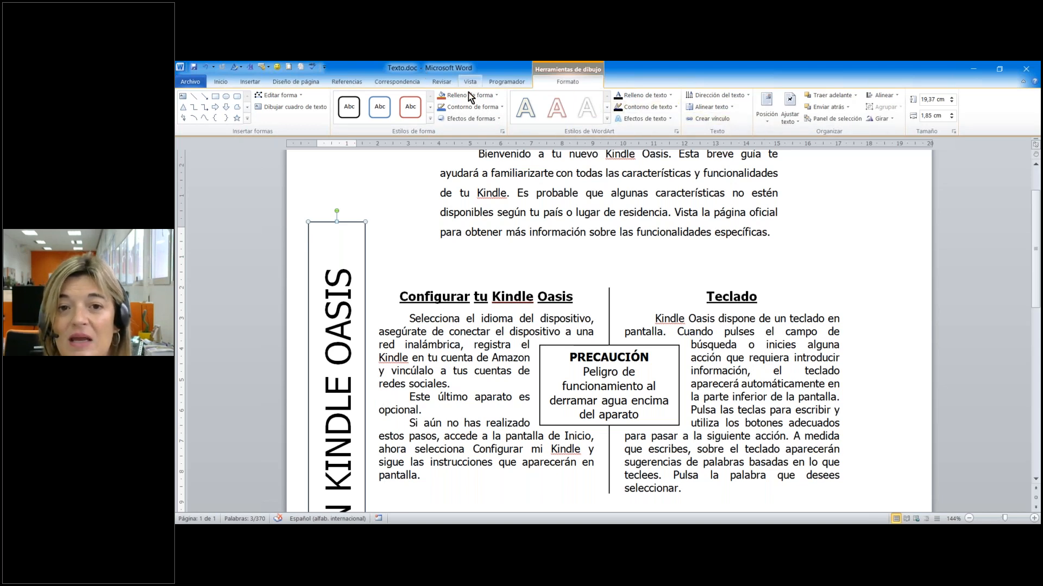
pyautogui.click(503, 108)
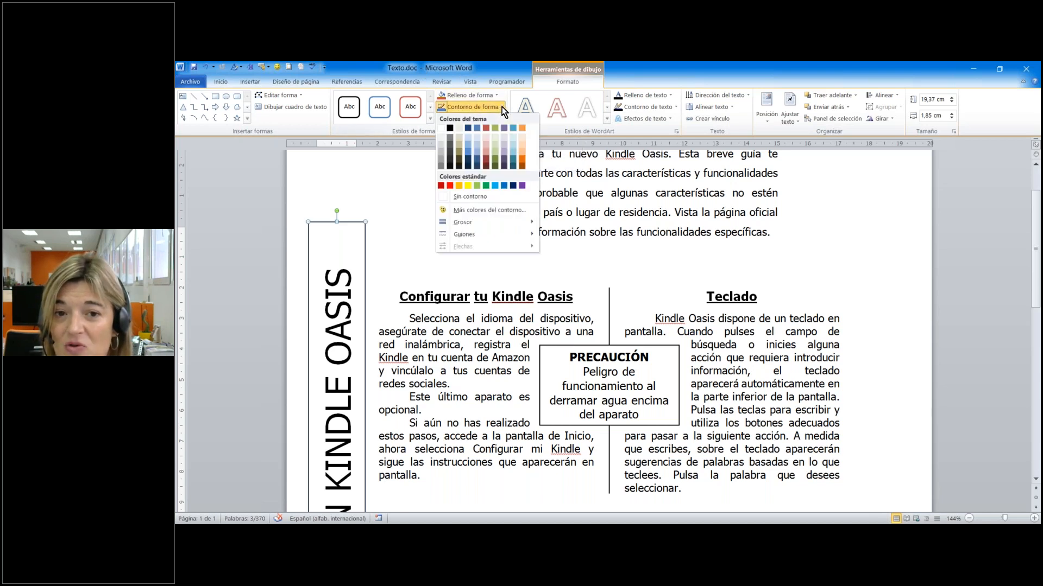
pyautogui.click(495, 197)
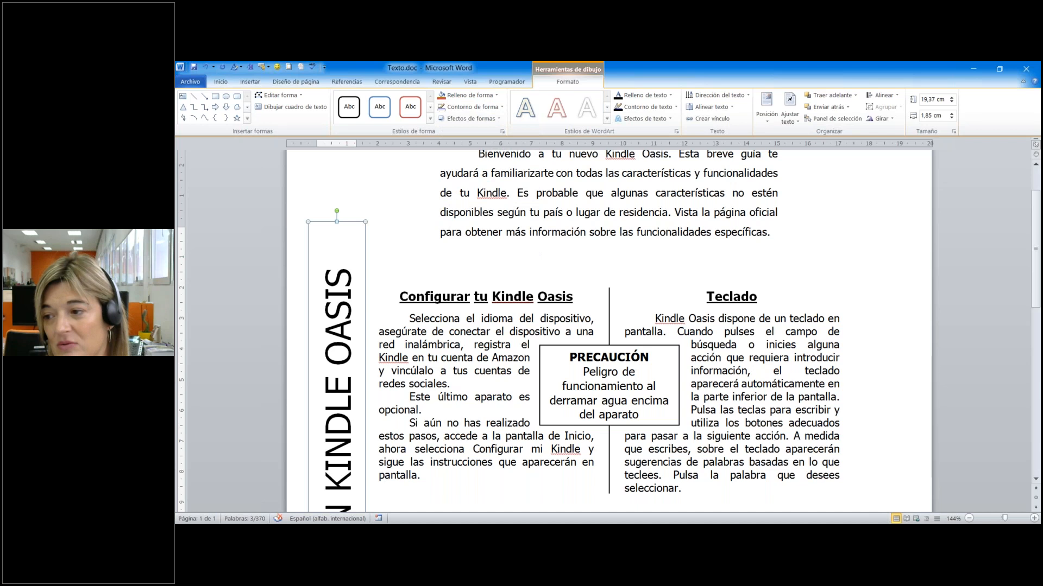
pyautogui.click(413, 219)
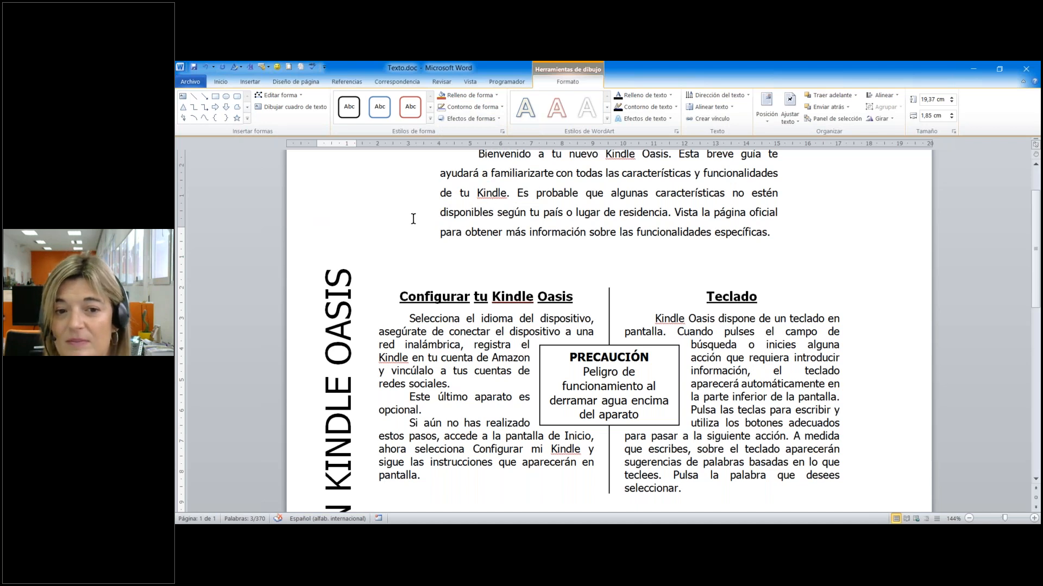
pyautogui.click(360, 276)
pyautogui.click(480, 257)
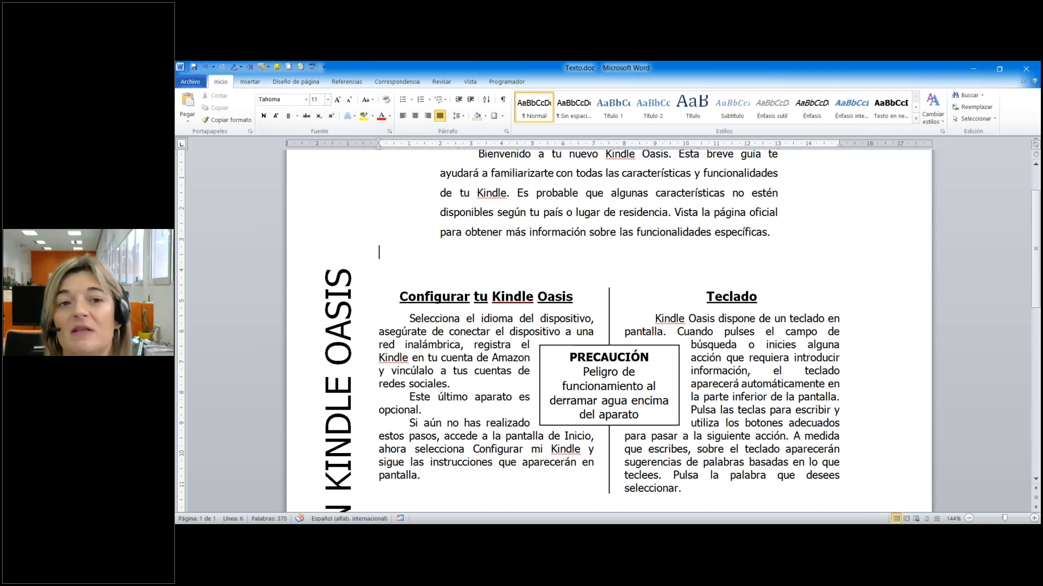
# Examine how the vertical "CONFIGURACIÓN KINDLE OASIS" text box sits beside the body text along the whole page.
pyautogui.click(311, 83)
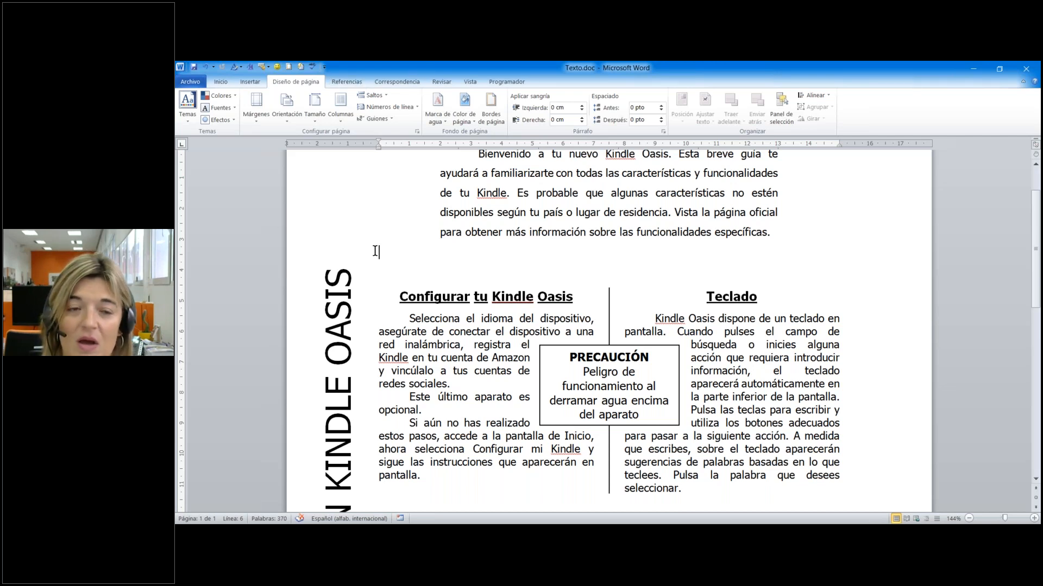
pyautogui.scroll(-6, 374, 250)
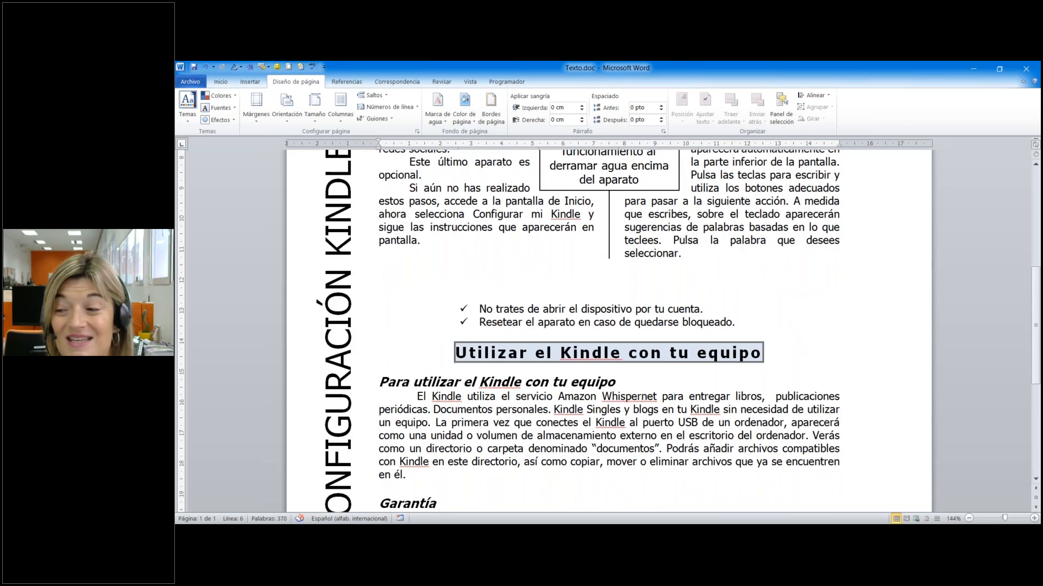
pyautogui.scroll(6, 608, 331)
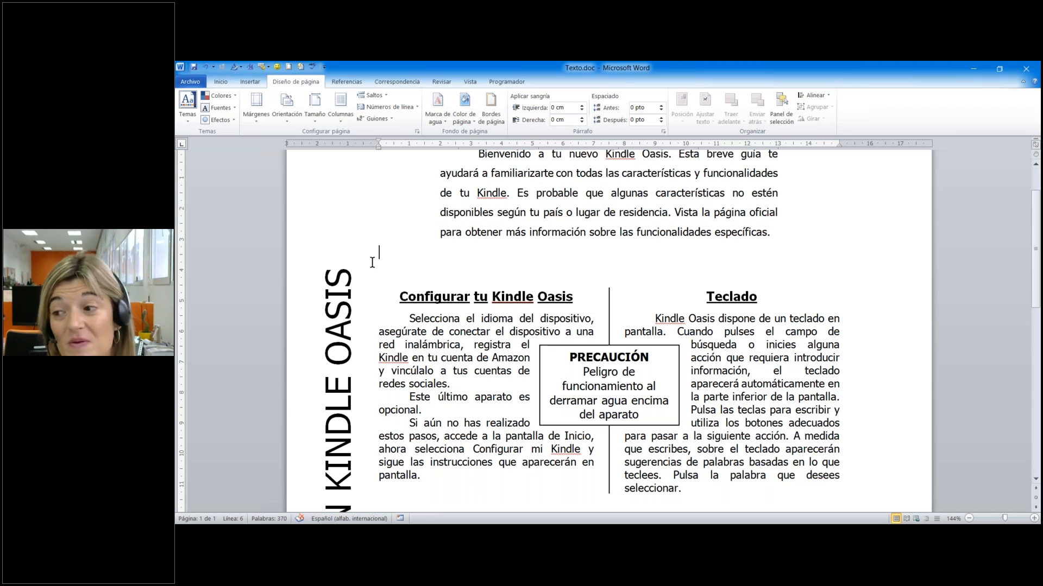
pyautogui.click(341, 292)
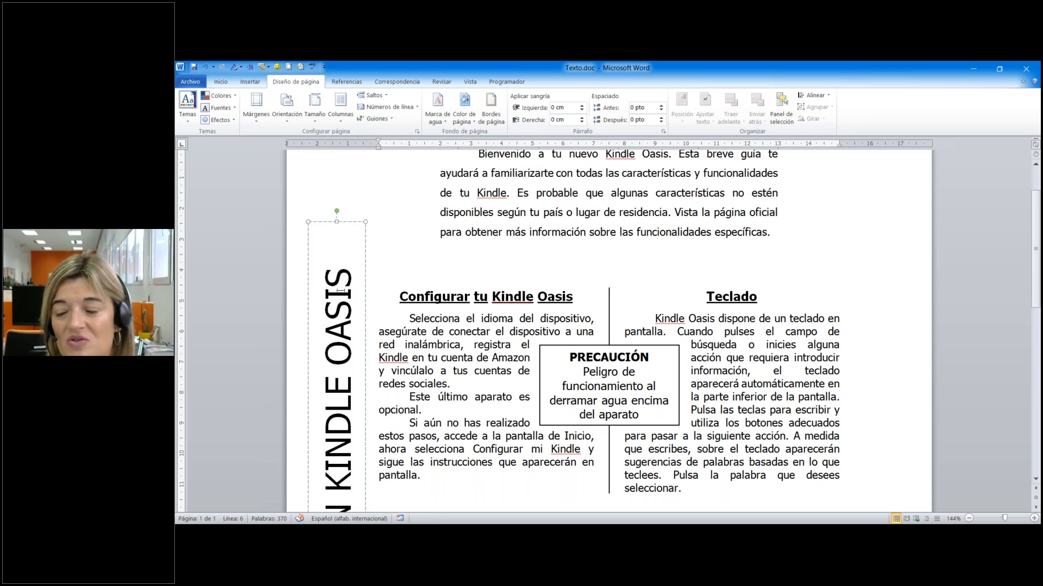
pyautogui.click(391, 212)
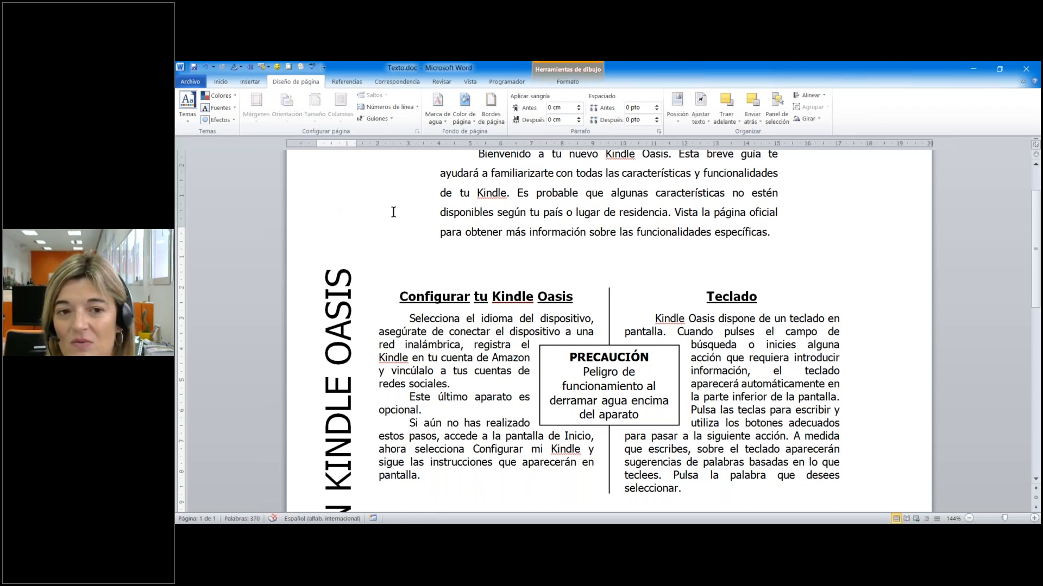
pyautogui.scroll(-1, 312, 251)
pyautogui.click(341, 226)
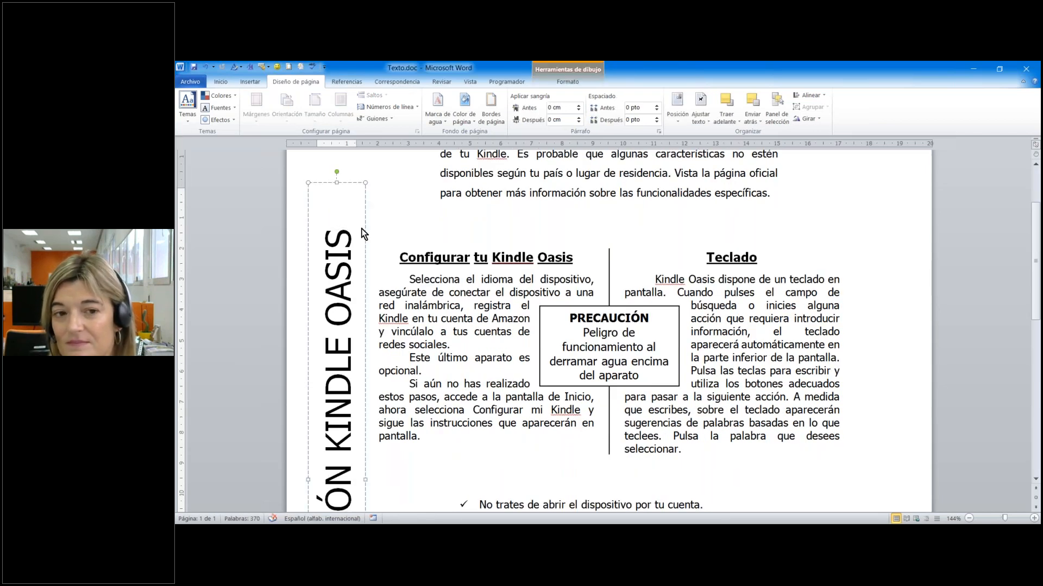
pyautogui.click(378, 229)
pyautogui.scroll(-1, 377, 229)
pyautogui.scroll(-9, 378, 229)
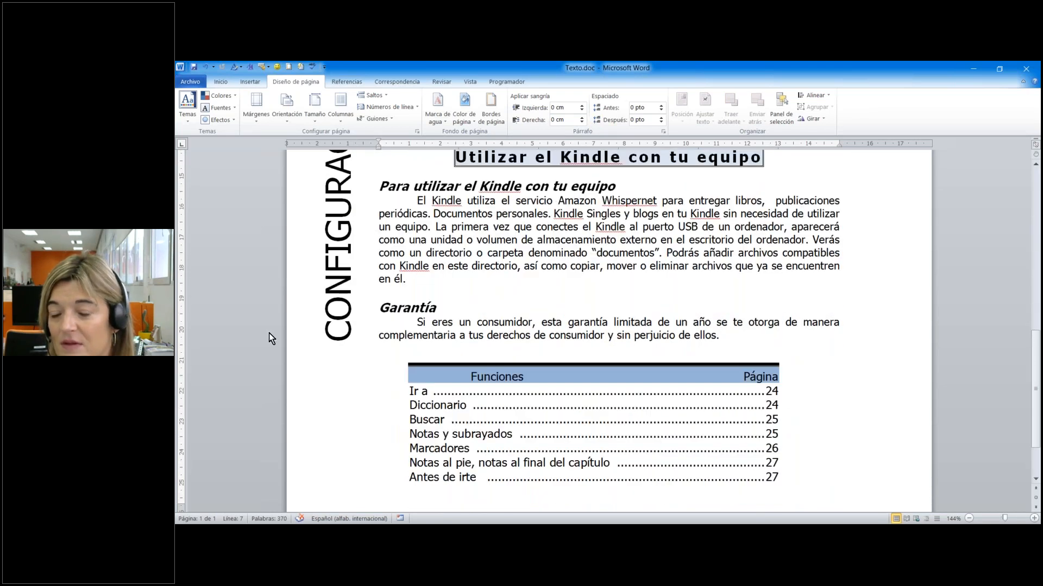
pyautogui.click(312, 381)
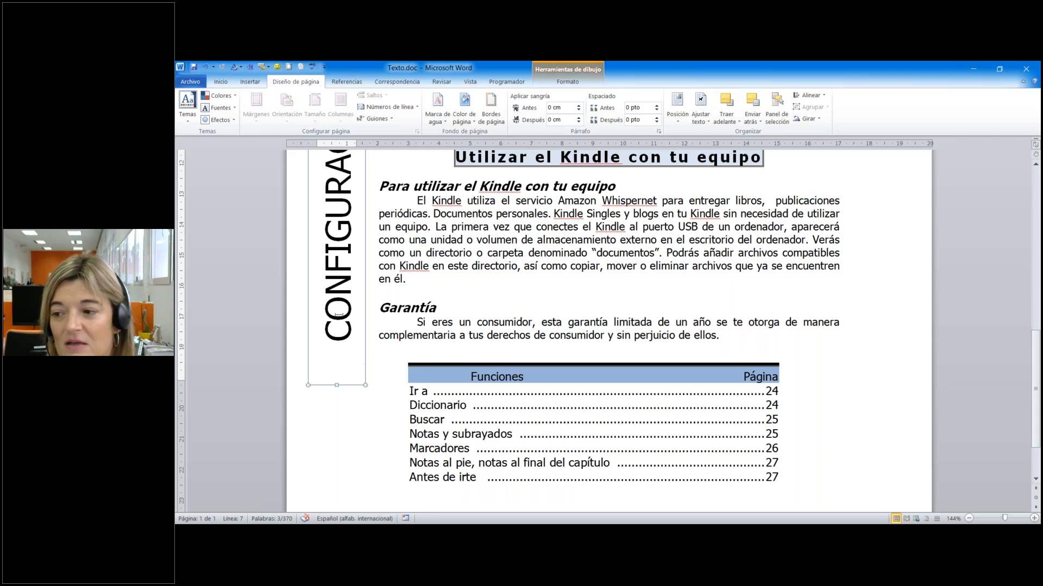
pyautogui.scroll(3, 345, 289)
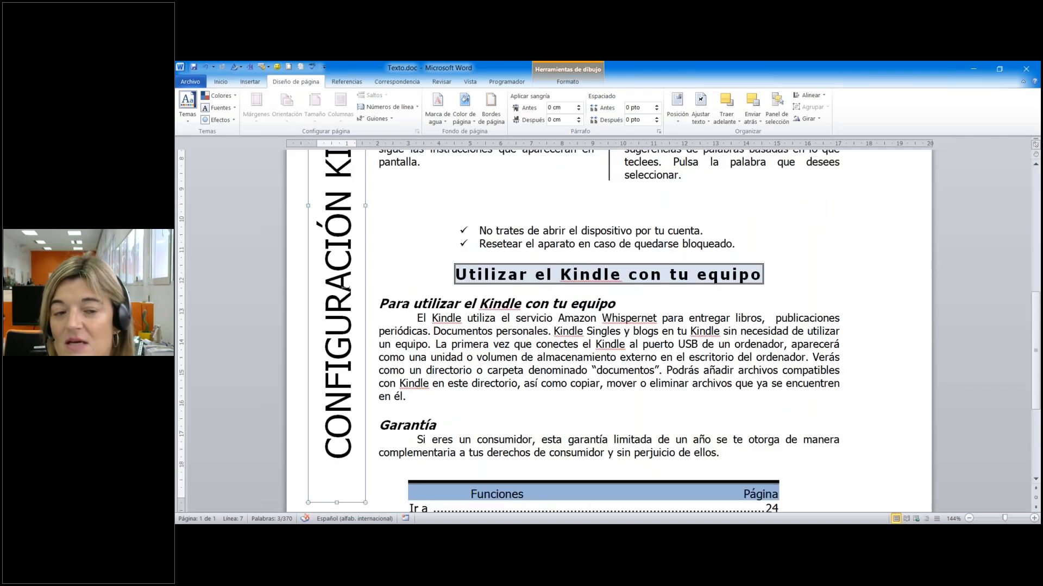
pyautogui.scroll(7, 346, 288)
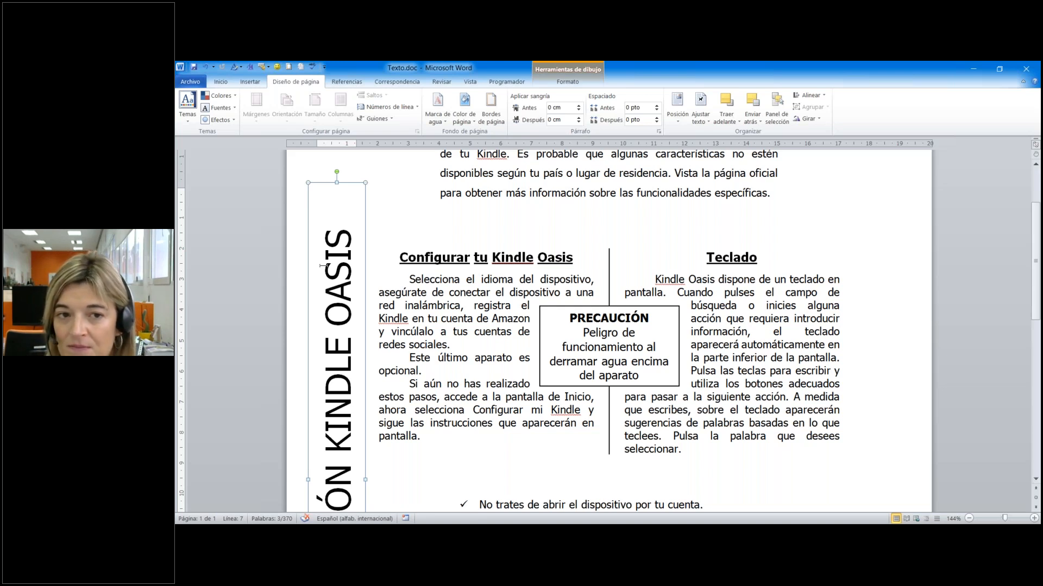
pyautogui.click(401, 191)
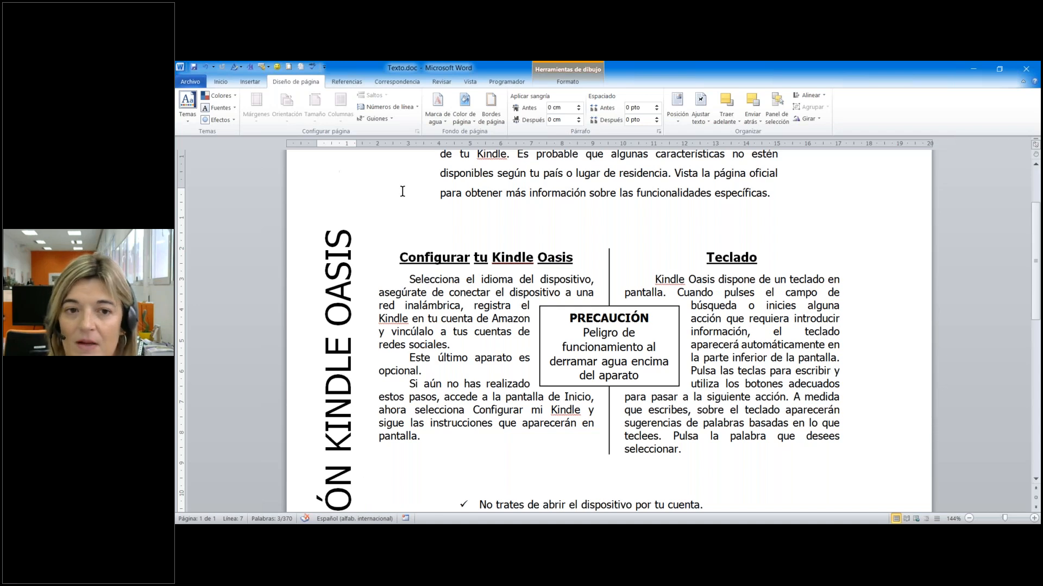
pyautogui.scroll(-2, 399, 220)
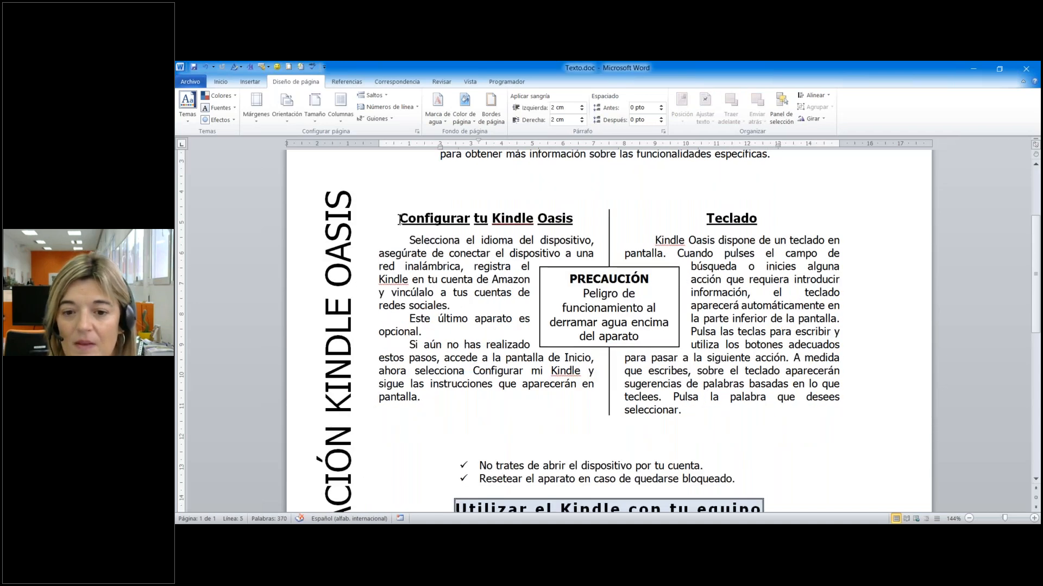
# View the document in web layout and full-screen reading, and return to print layout to check the overall page at 64% zoom.
pyautogui.click(916, 519)
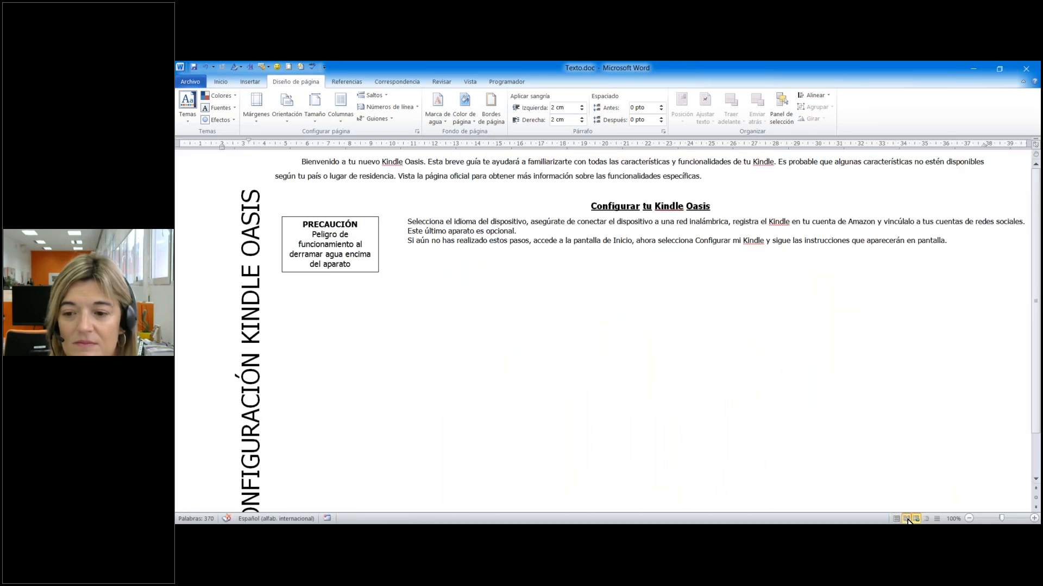
pyautogui.click(907, 519)
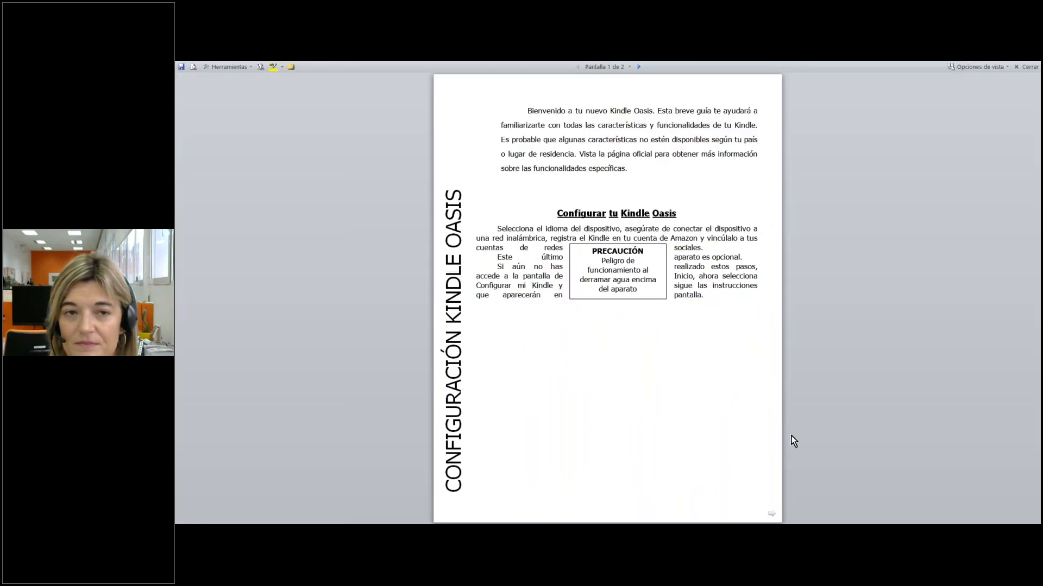
pyautogui.press('Escape')
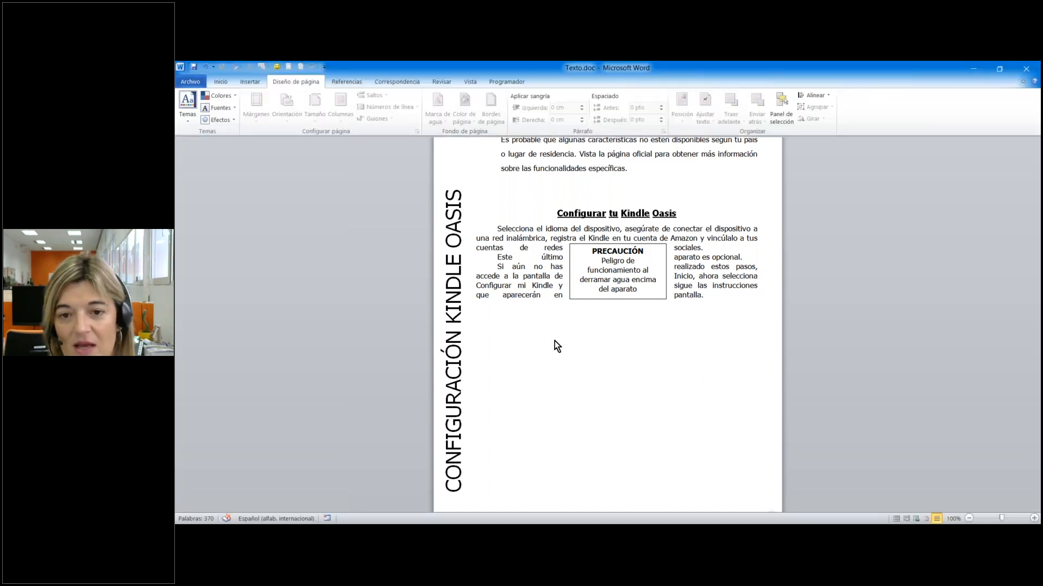
pyautogui.scroll(11, 591, 387)
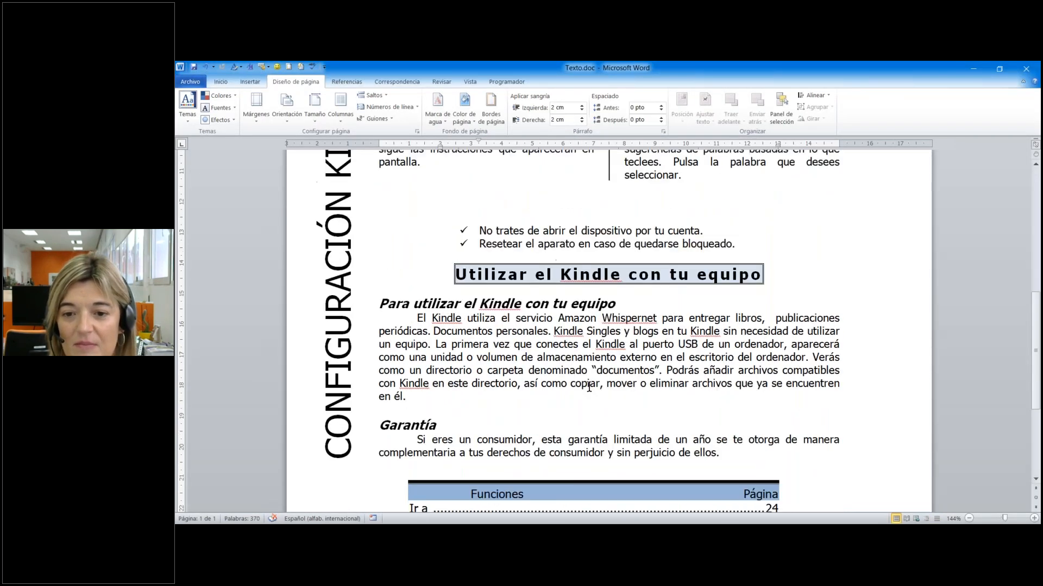
pyautogui.scroll(-2, 588, 392)
pyautogui.scroll(-6, 577, 383)
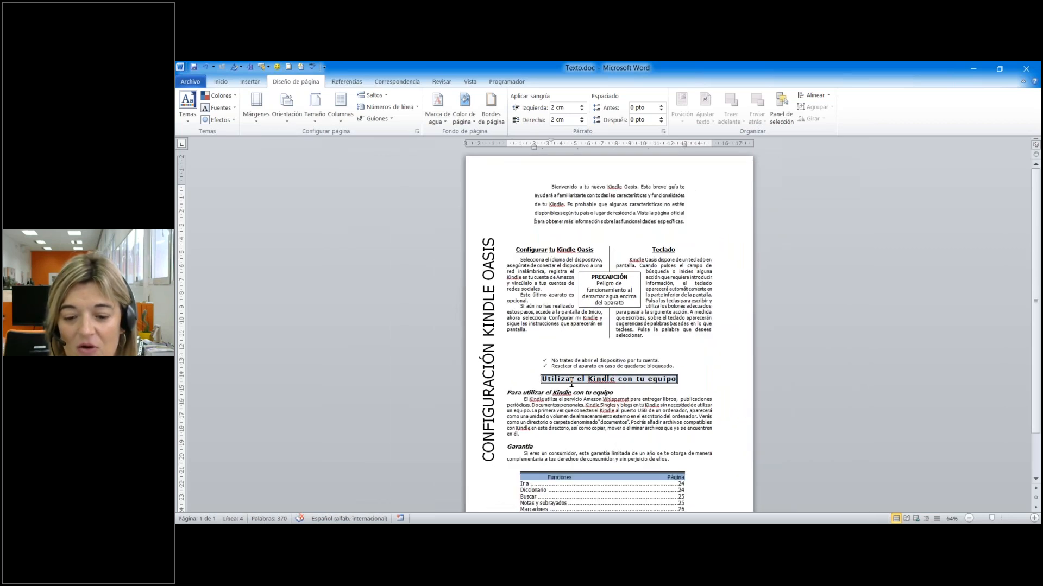
pyautogui.scroll(-1, 573, 325)
pyautogui.scroll(1, 575, 261)
# Try deleting a blank line above the "Configurar tu Kindle Oasis" heading and undo the deletion.
pyautogui.click(577, 237)
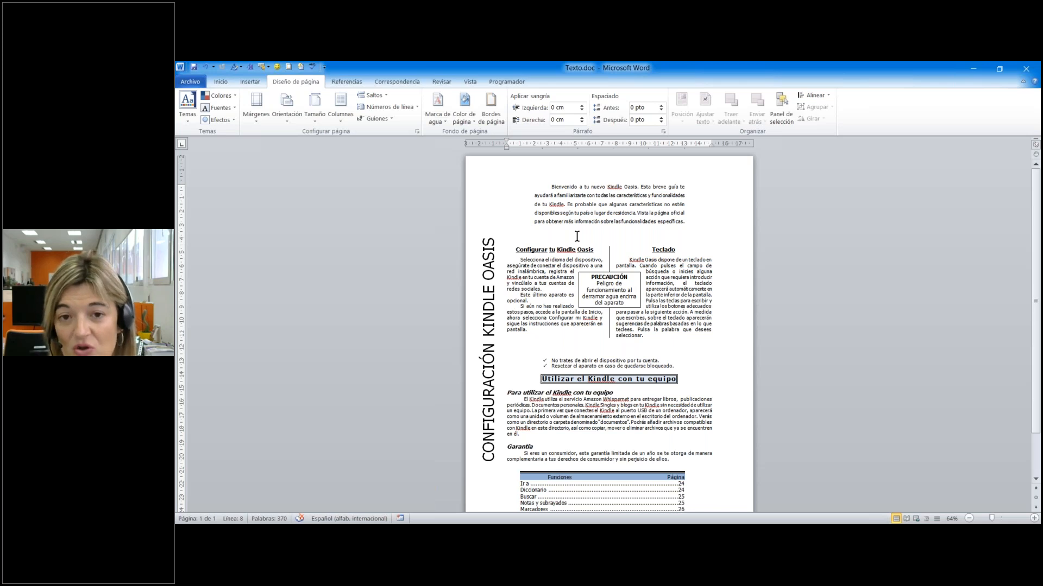
pyautogui.press('Delete')
pyautogui.hotkey('ctrl', 'z')
# Zoom the document to 134% and examine the page from the welcome paragraph down to the function list.
pyautogui.scroll(-3, 650, 382)
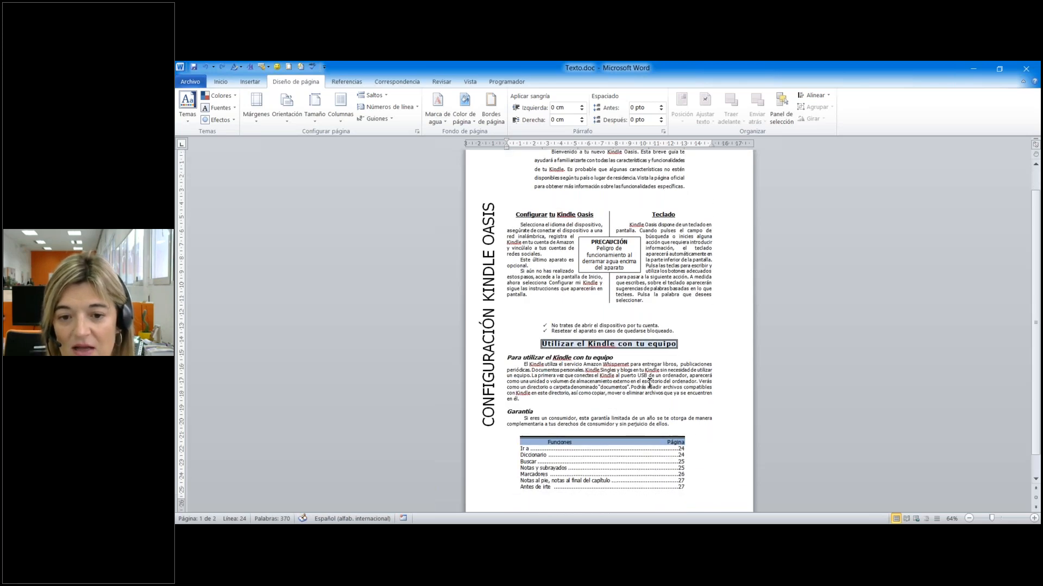
pyautogui.scroll(2, 650, 383)
pyautogui.scroll(3, 649, 383)
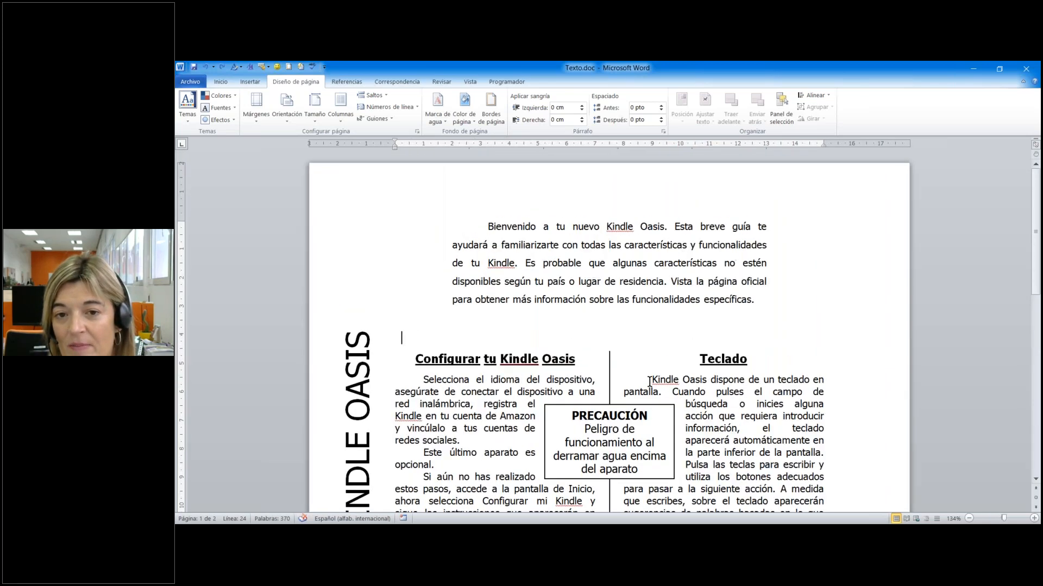
pyautogui.scroll(2, 647, 381)
pyautogui.scroll(-5, 644, 380)
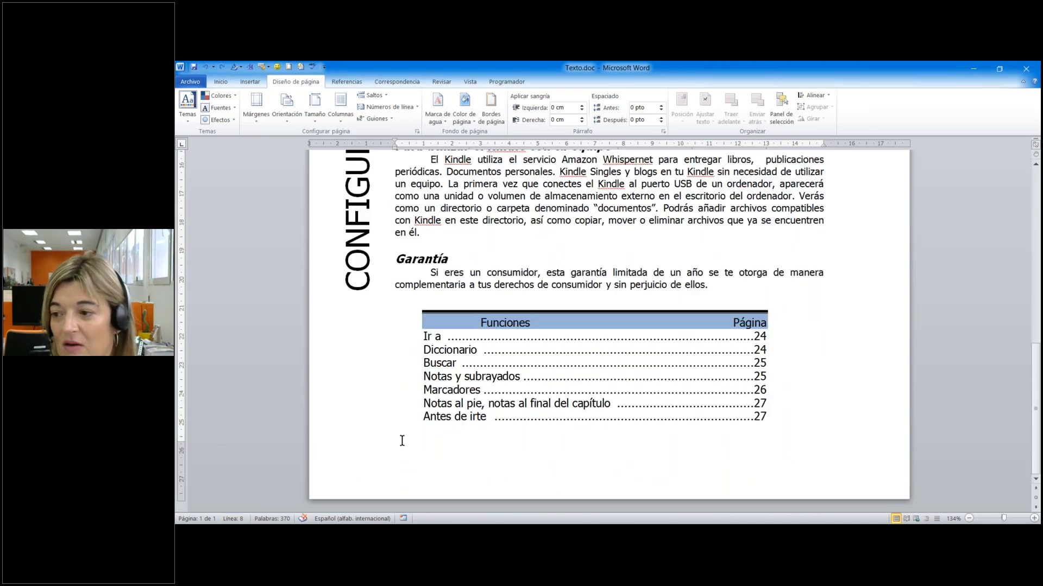
pyautogui.scroll(1, 503, 357)
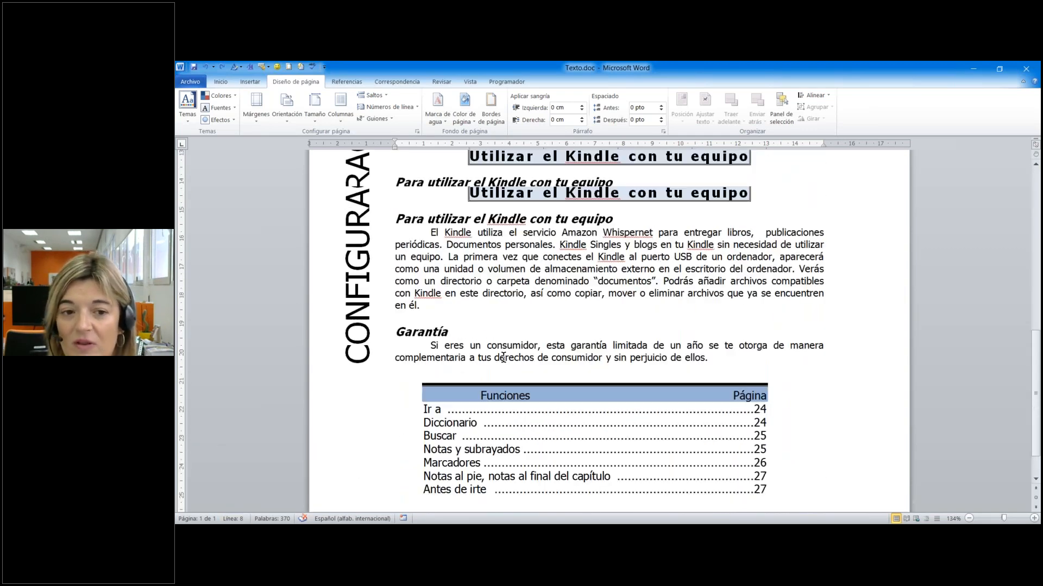
# Check the shape outline options of the vertical "CONFIGURACIÓN KINDLE OASIS" text box without changing them, and deselect it.
pyautogui.tripleClick(359, 388)
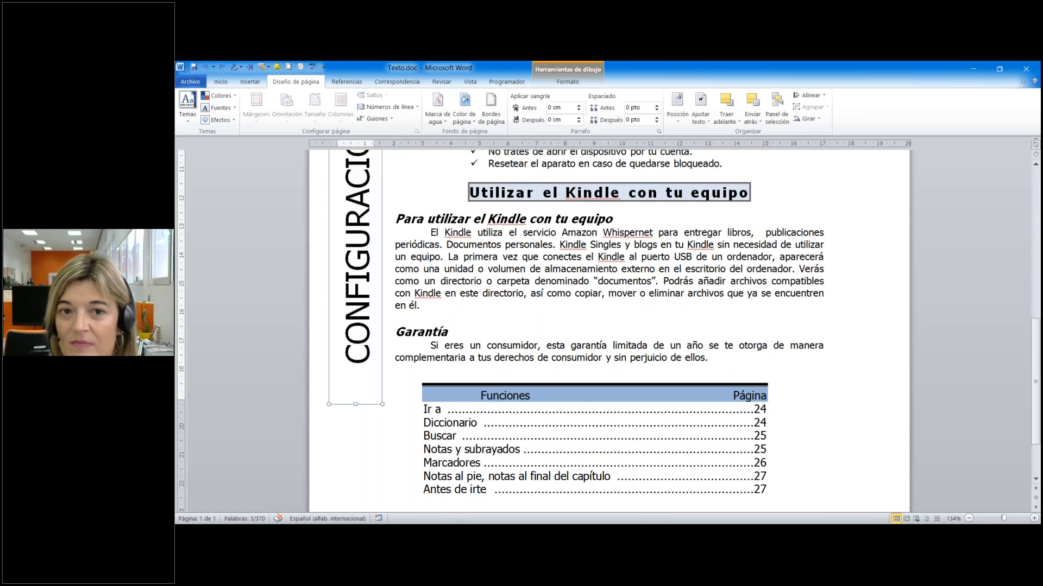
pyautogui.click(560, 81)
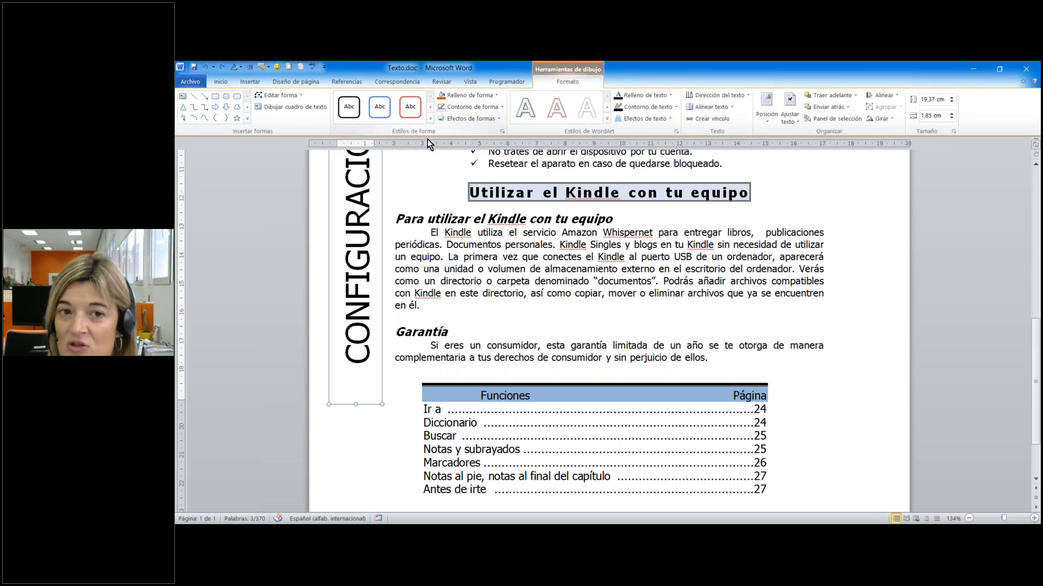
pyautogui.click(502, 108)
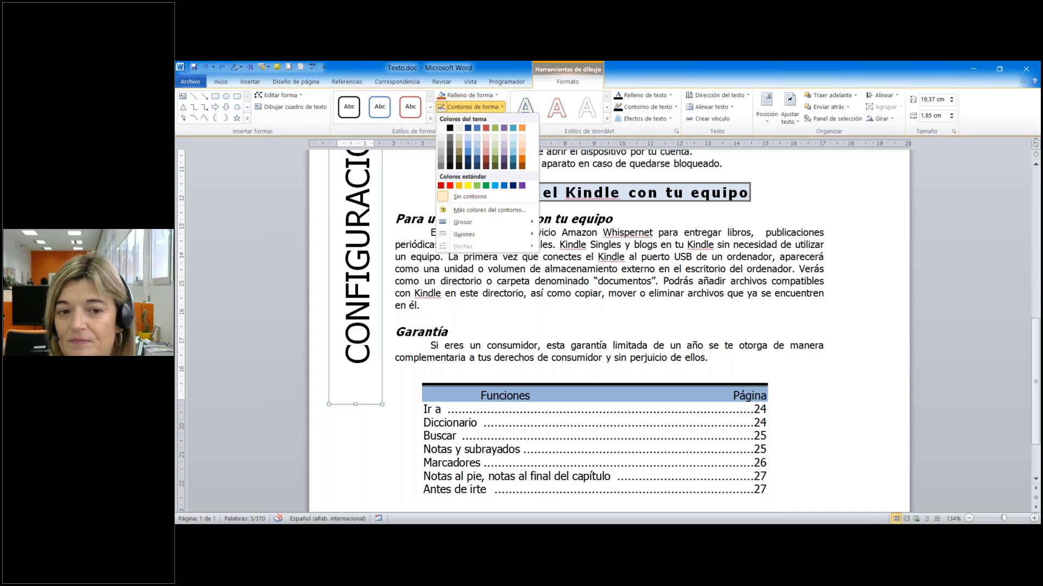
pyautogui.click(371, 467)
pyautogui.click(376, 467)
pyautogui.scroll(-2, 672, 380)
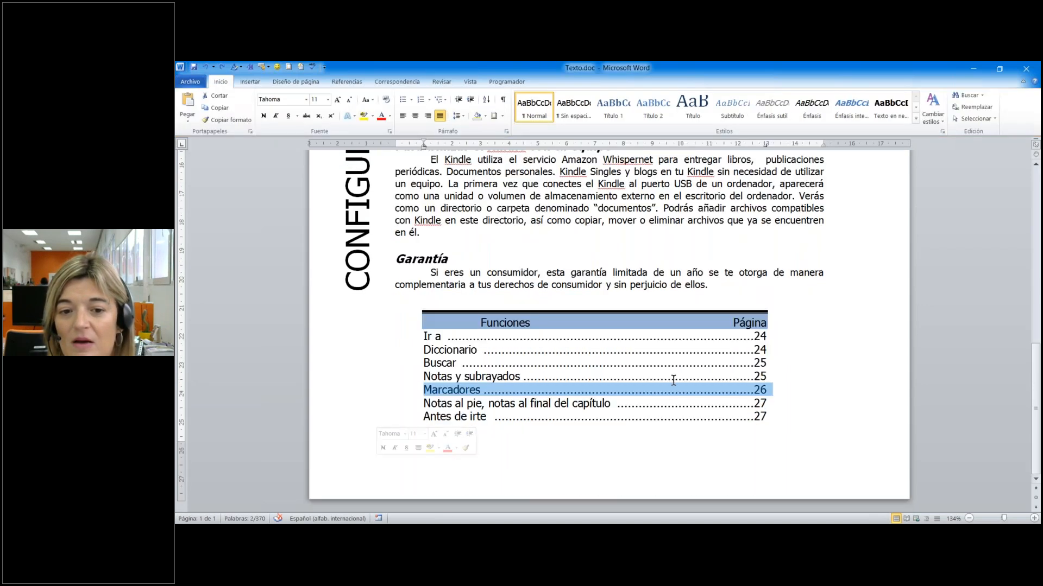
pyautogui.click(869, 392)
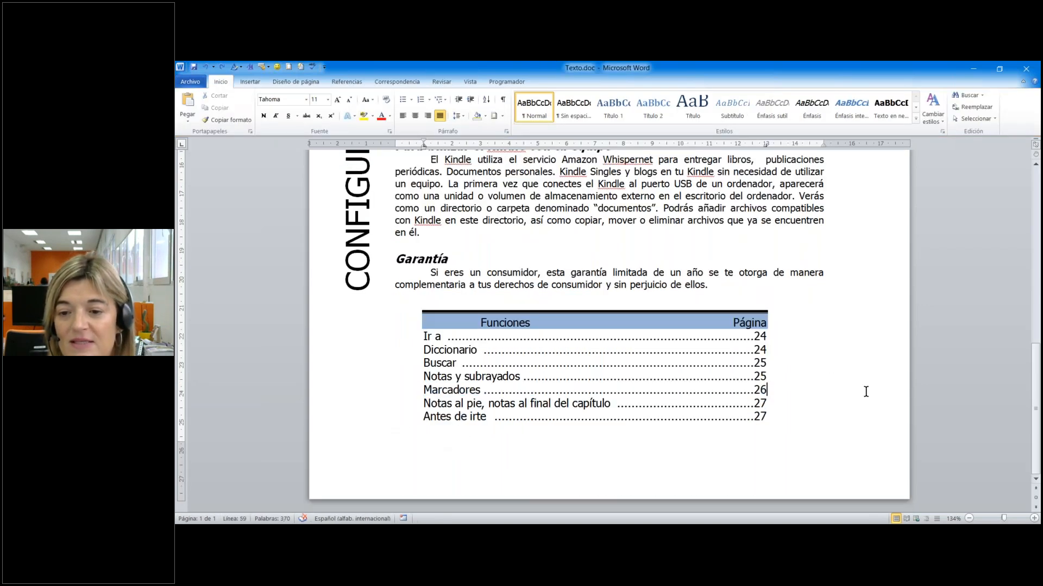
# View the built-in footer designs without applying any of them.
pyautogui.click(250, 82)
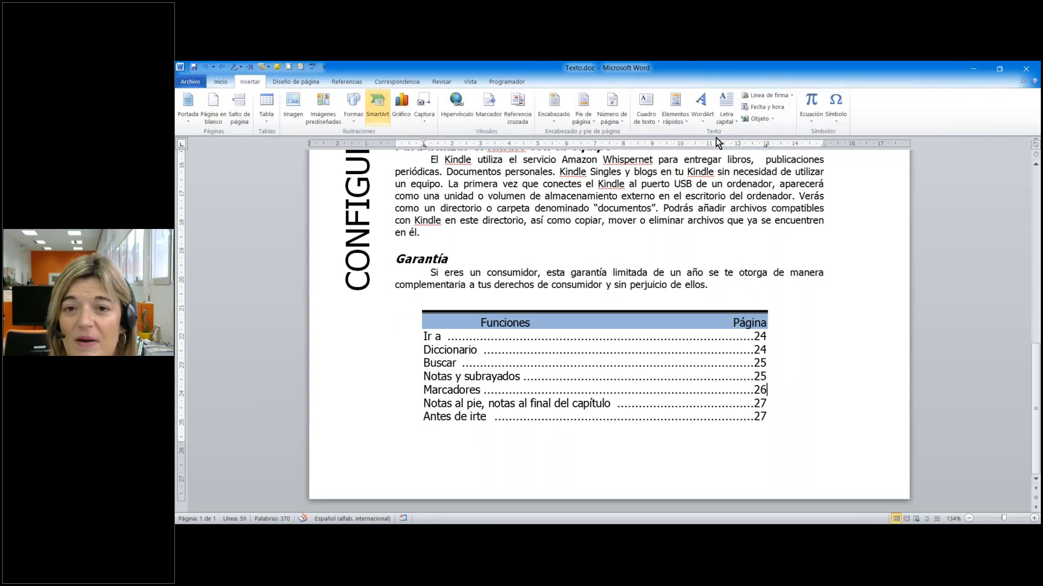
pyautogui.click(584, 120)
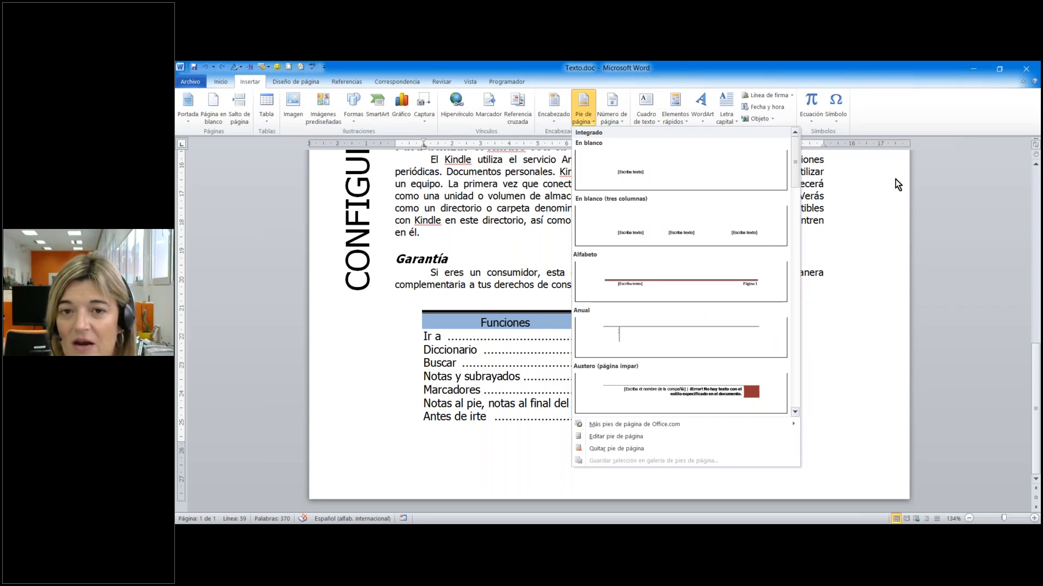
pyautogui.click(869, 248)
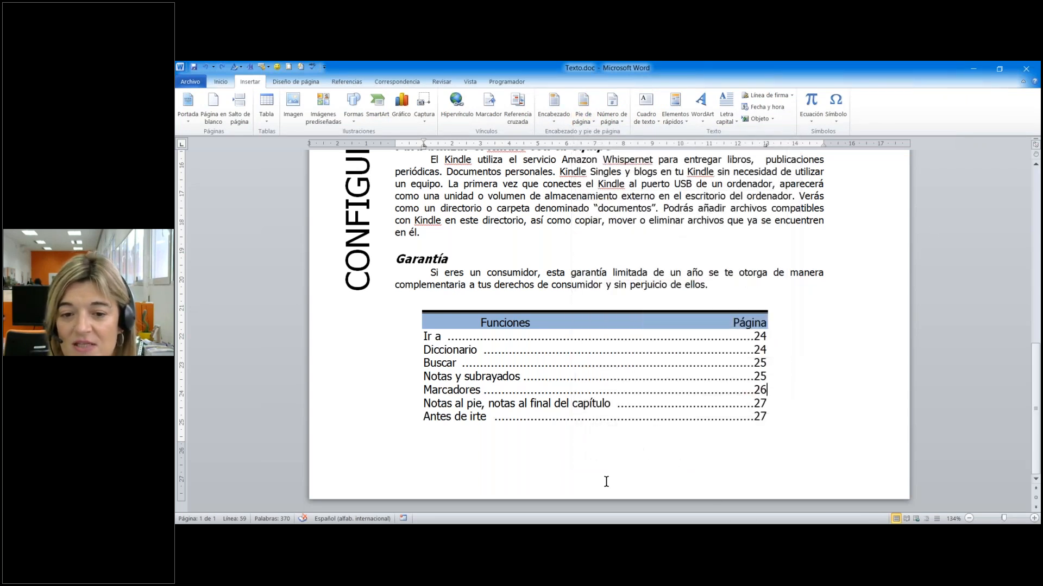
# Add the page footer text "PRIMERA PRÁCTICA WORD 2010" and return to the body of the document.
pyautogui.doubleClick(461, 477)
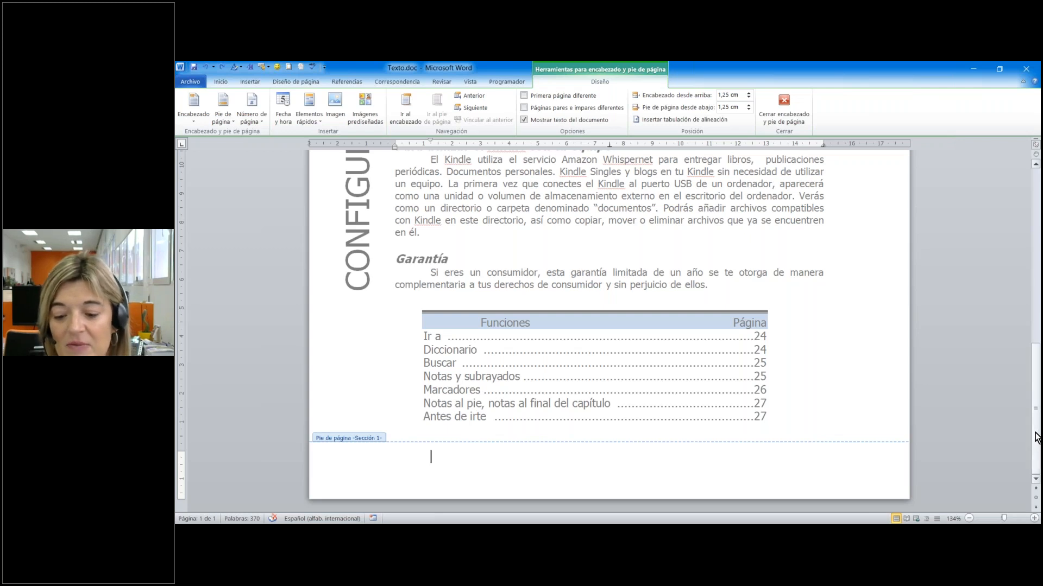
pyautogui.write('P')
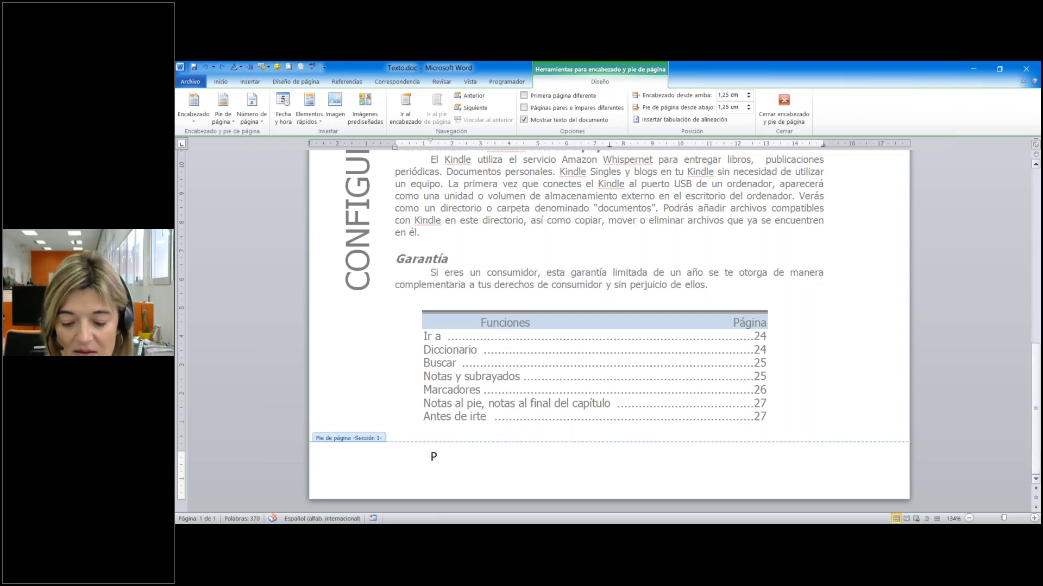
pyautogui.write('RIMERA PR')
pyautogui.write('ÁCTI')
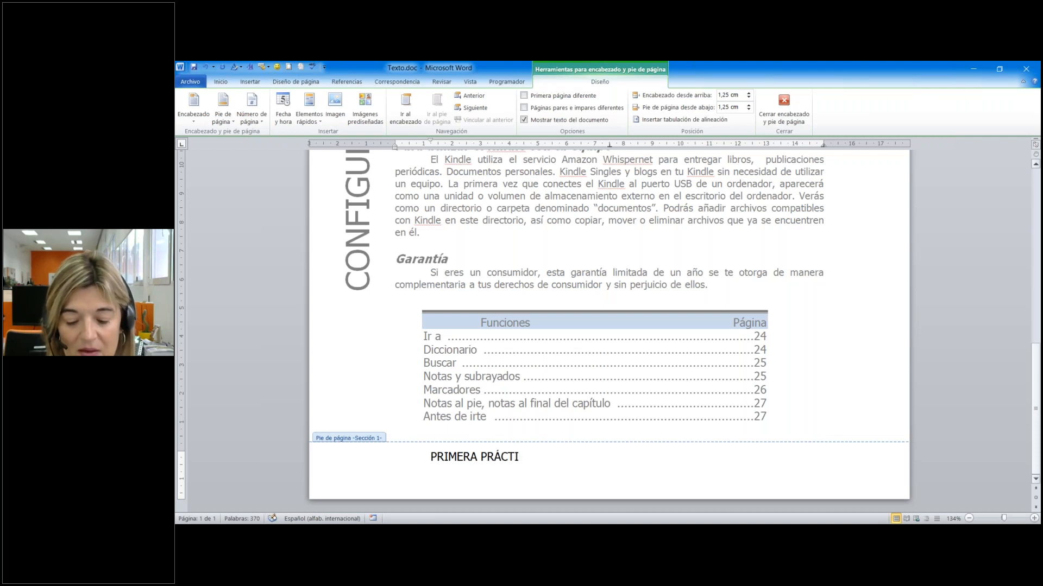
pyautogui.write('CA WORD')
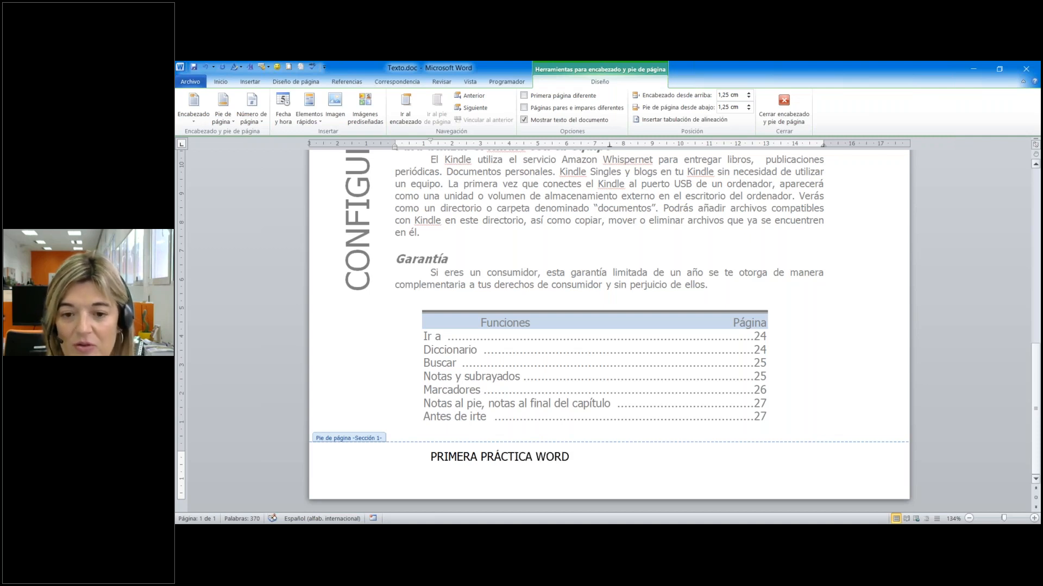
pyautogui.write(' 2010')
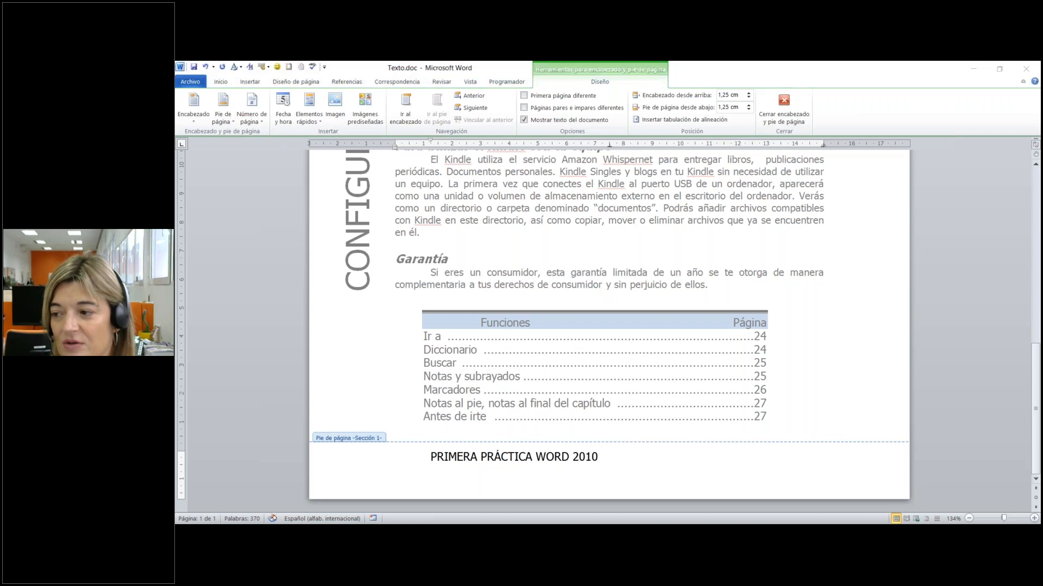
pyautogui.click(852, 344)
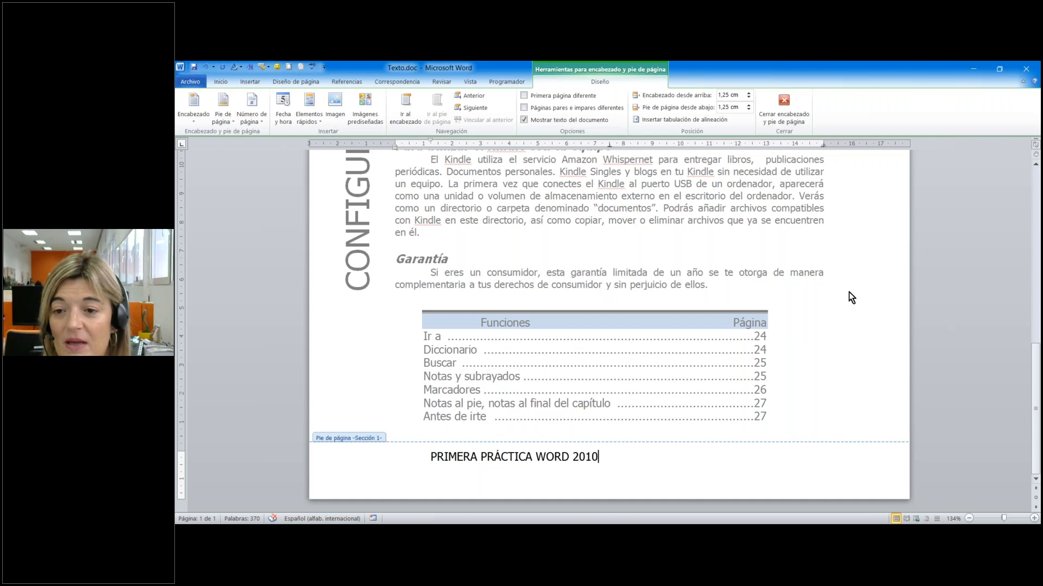
pyautogui.doubleClick(804, 235)
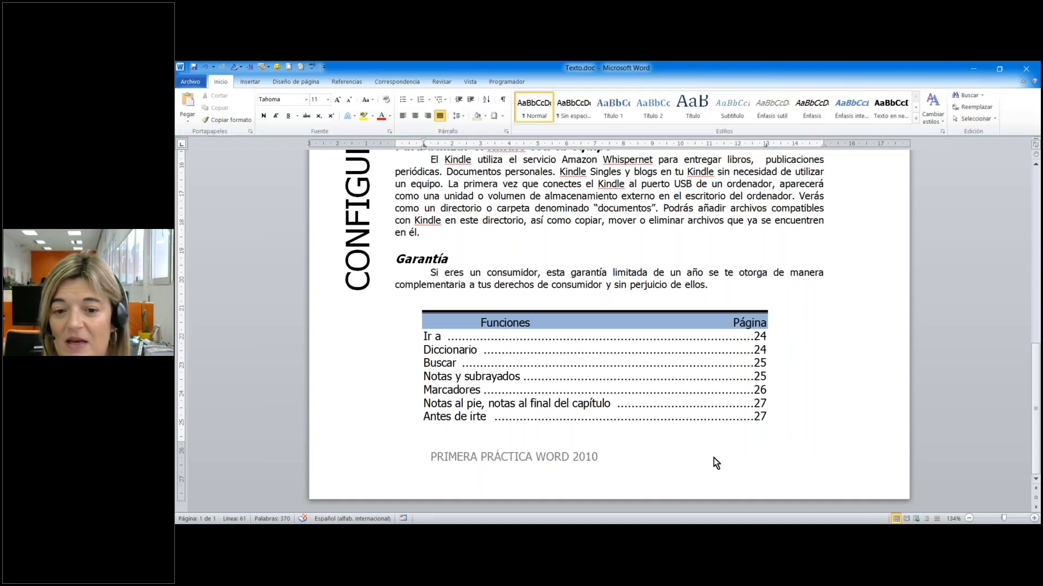
# Review the finished page from the welcome paragraph down to the footer.
pyautogui.scroll(14, 857, 420)
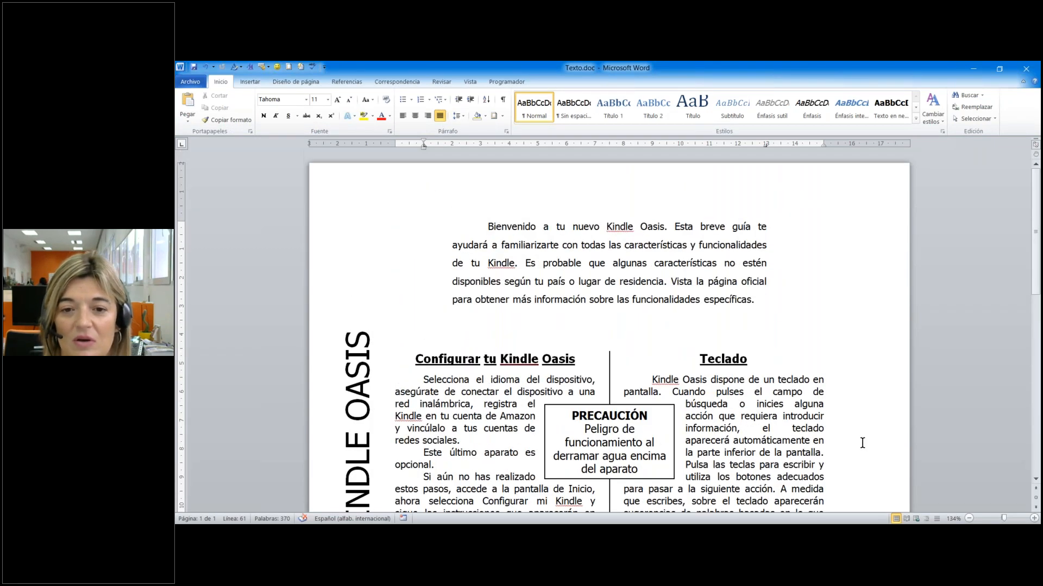
pyautogui.scroll(-10, 863, 442)
pyautogui.scroll(-4, 858, 440)
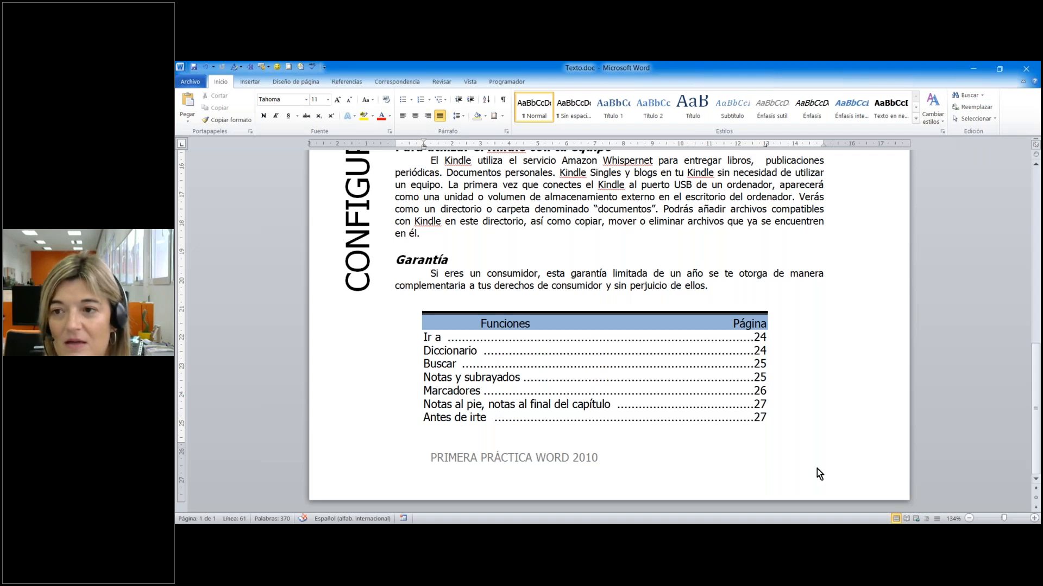
pyautogui.click(1031, 99)
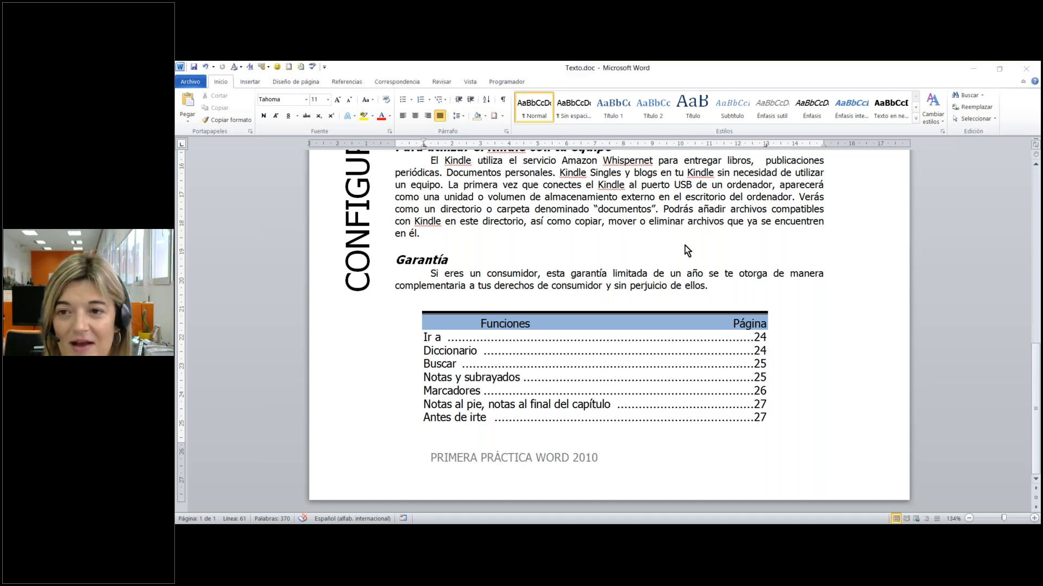